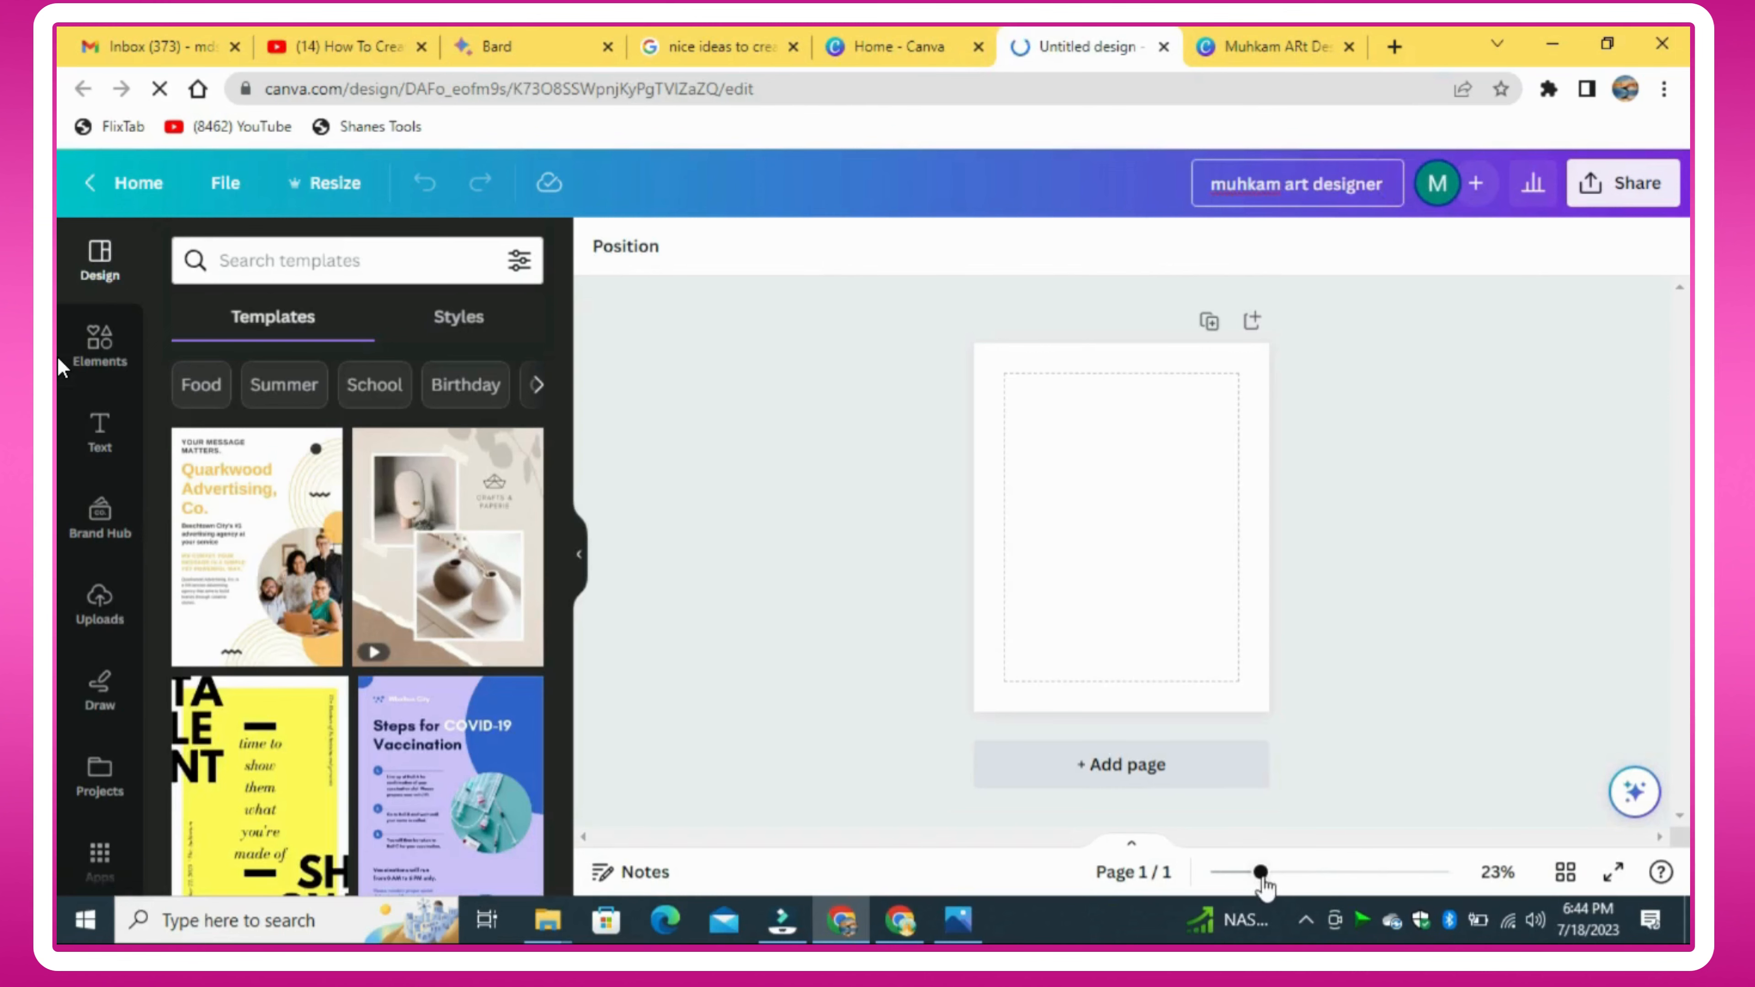
# Step: Add the recently used Fantasy Fairy Tale Forest photo of the woman in a green dress to the blank page
pyautogui.moveTo(1271, 883); pyautogui.dragTo(1281, 886)
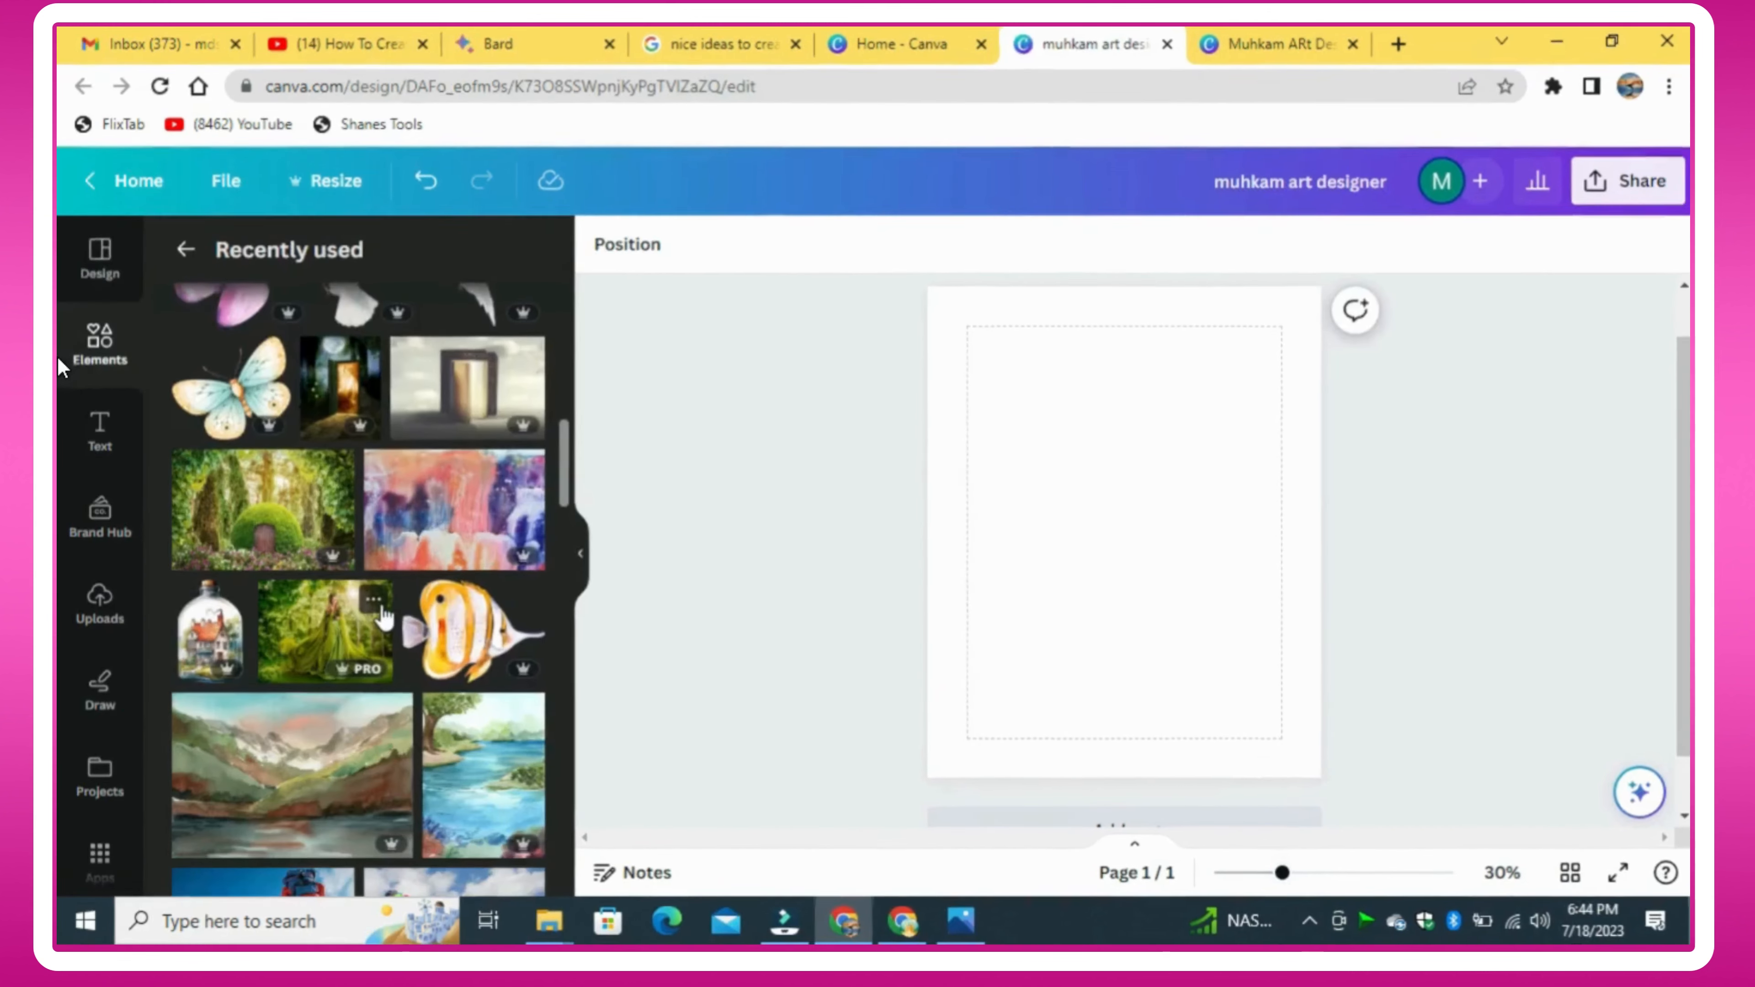
pyautogui.click(374, 598)
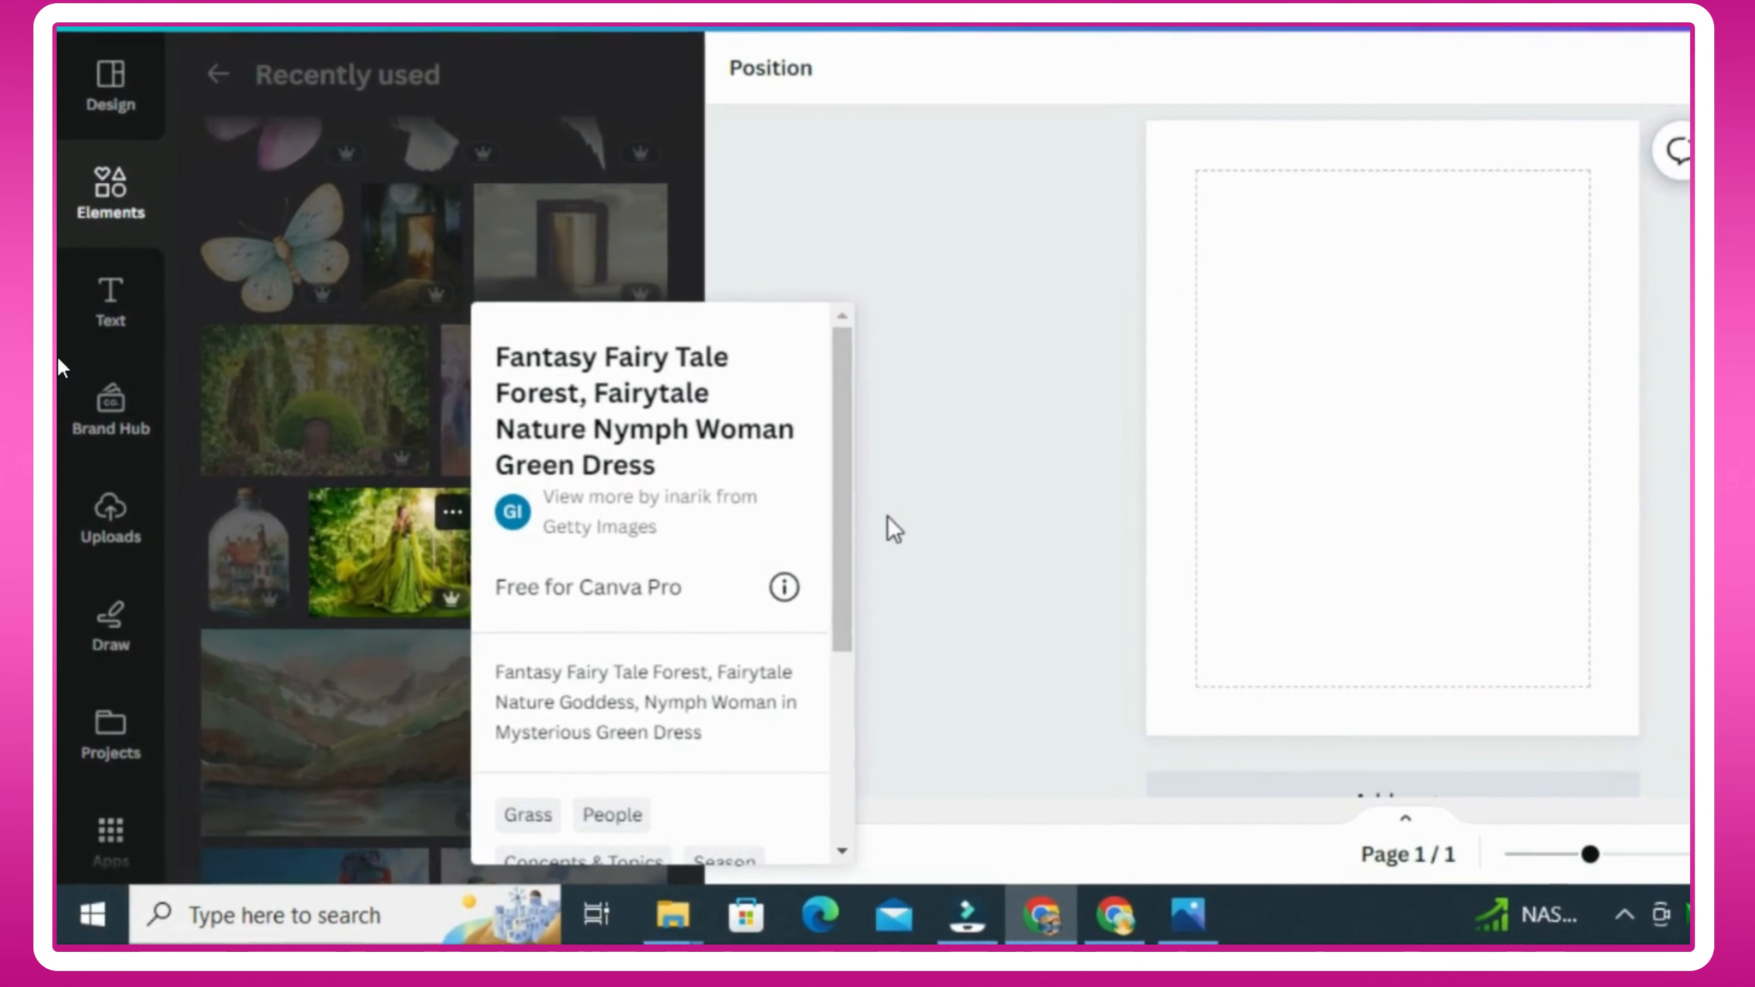
pyautogui.click(881, 535)
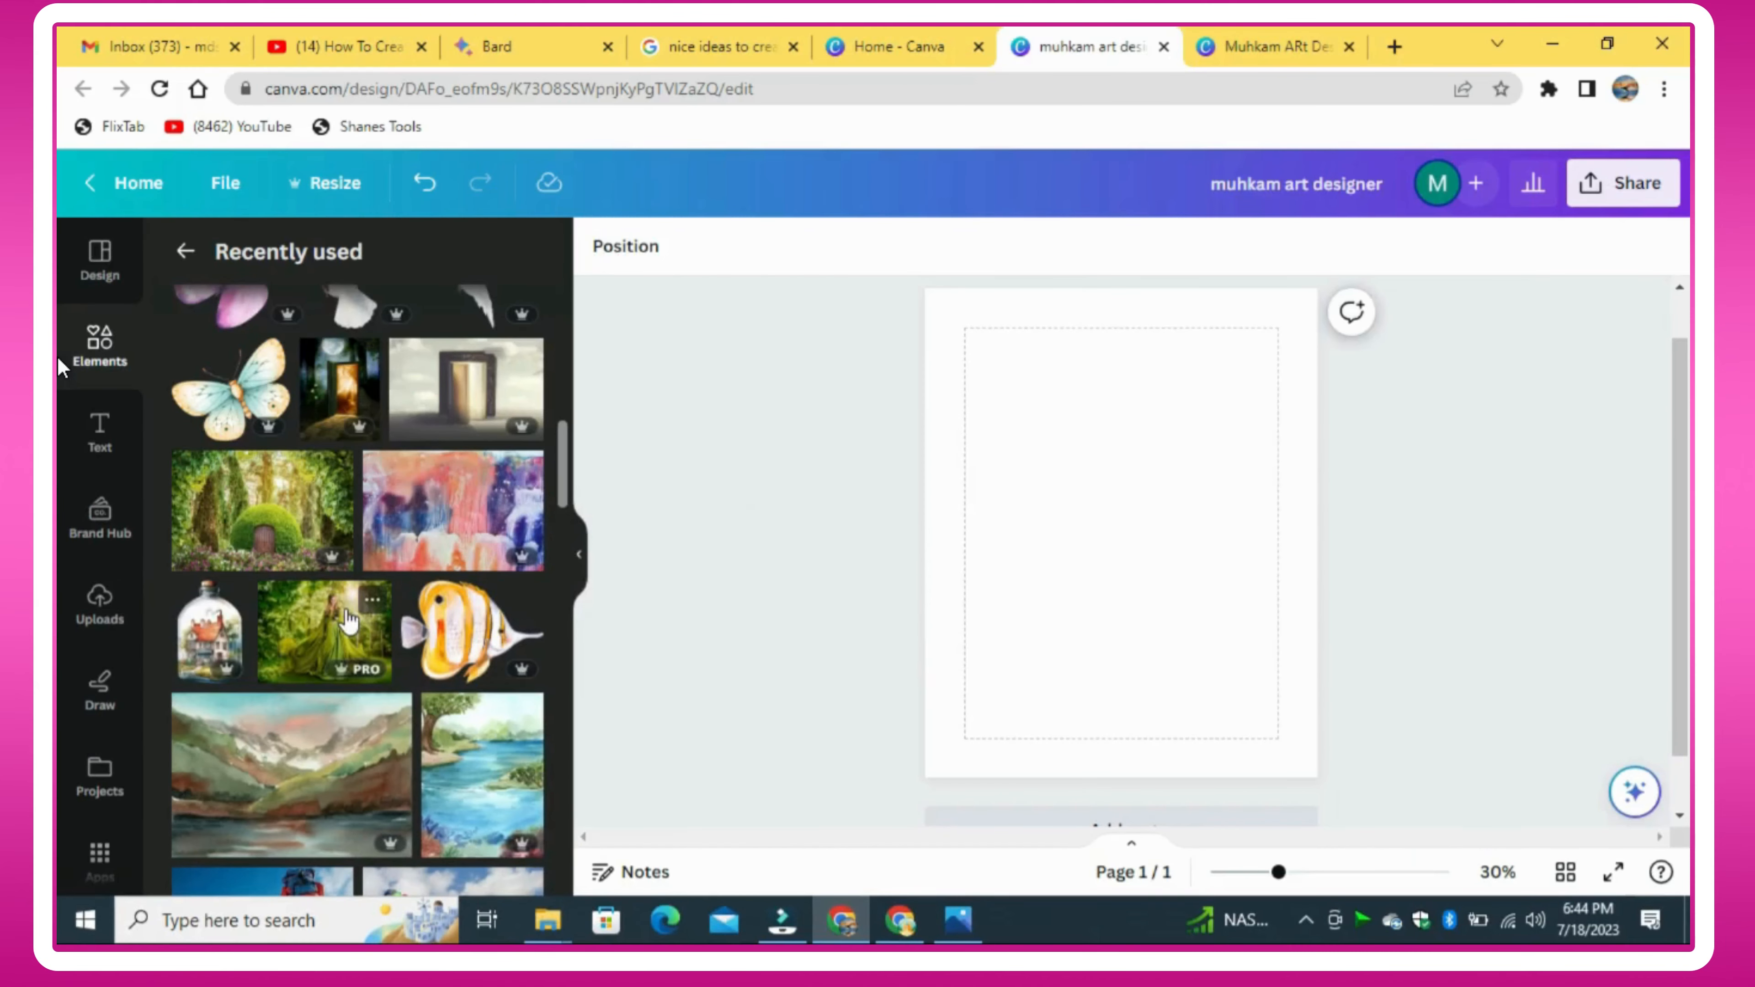
pyautogui.click(459, 511)
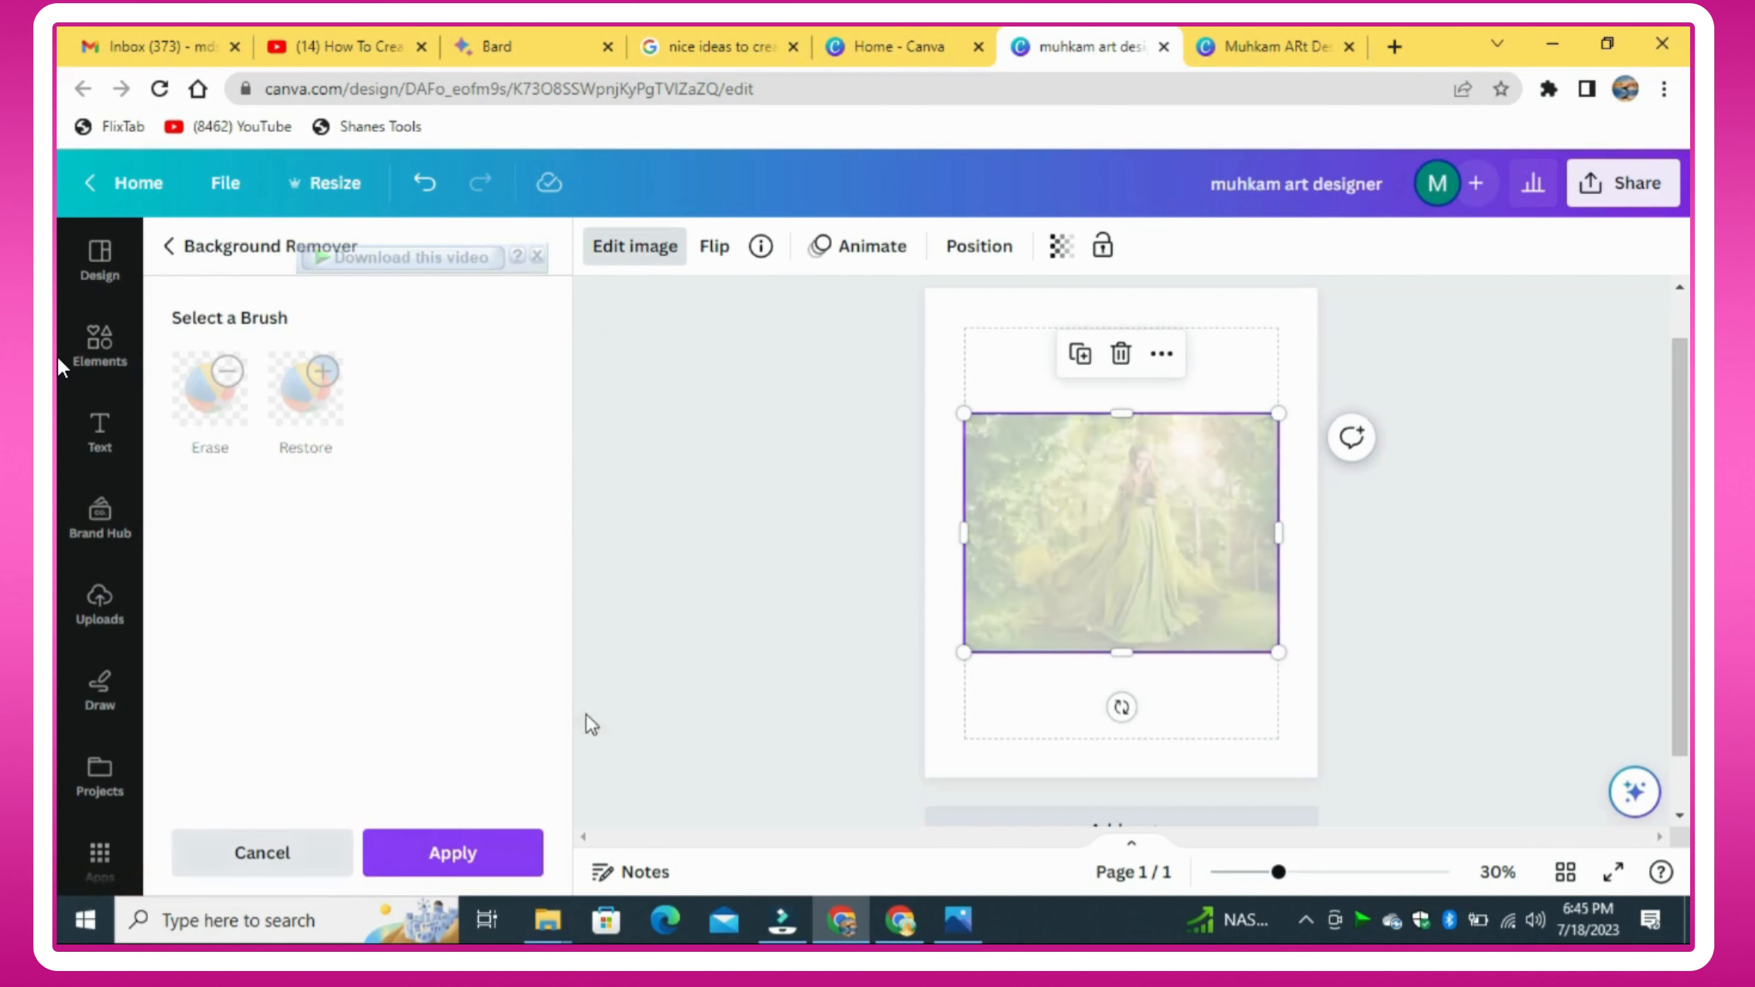
# Step: Apply the background removal to the woman's photo and move the cutout slightly lower on the page
pyautogui.click(505, 856)
pyautogui.click(840, 642)
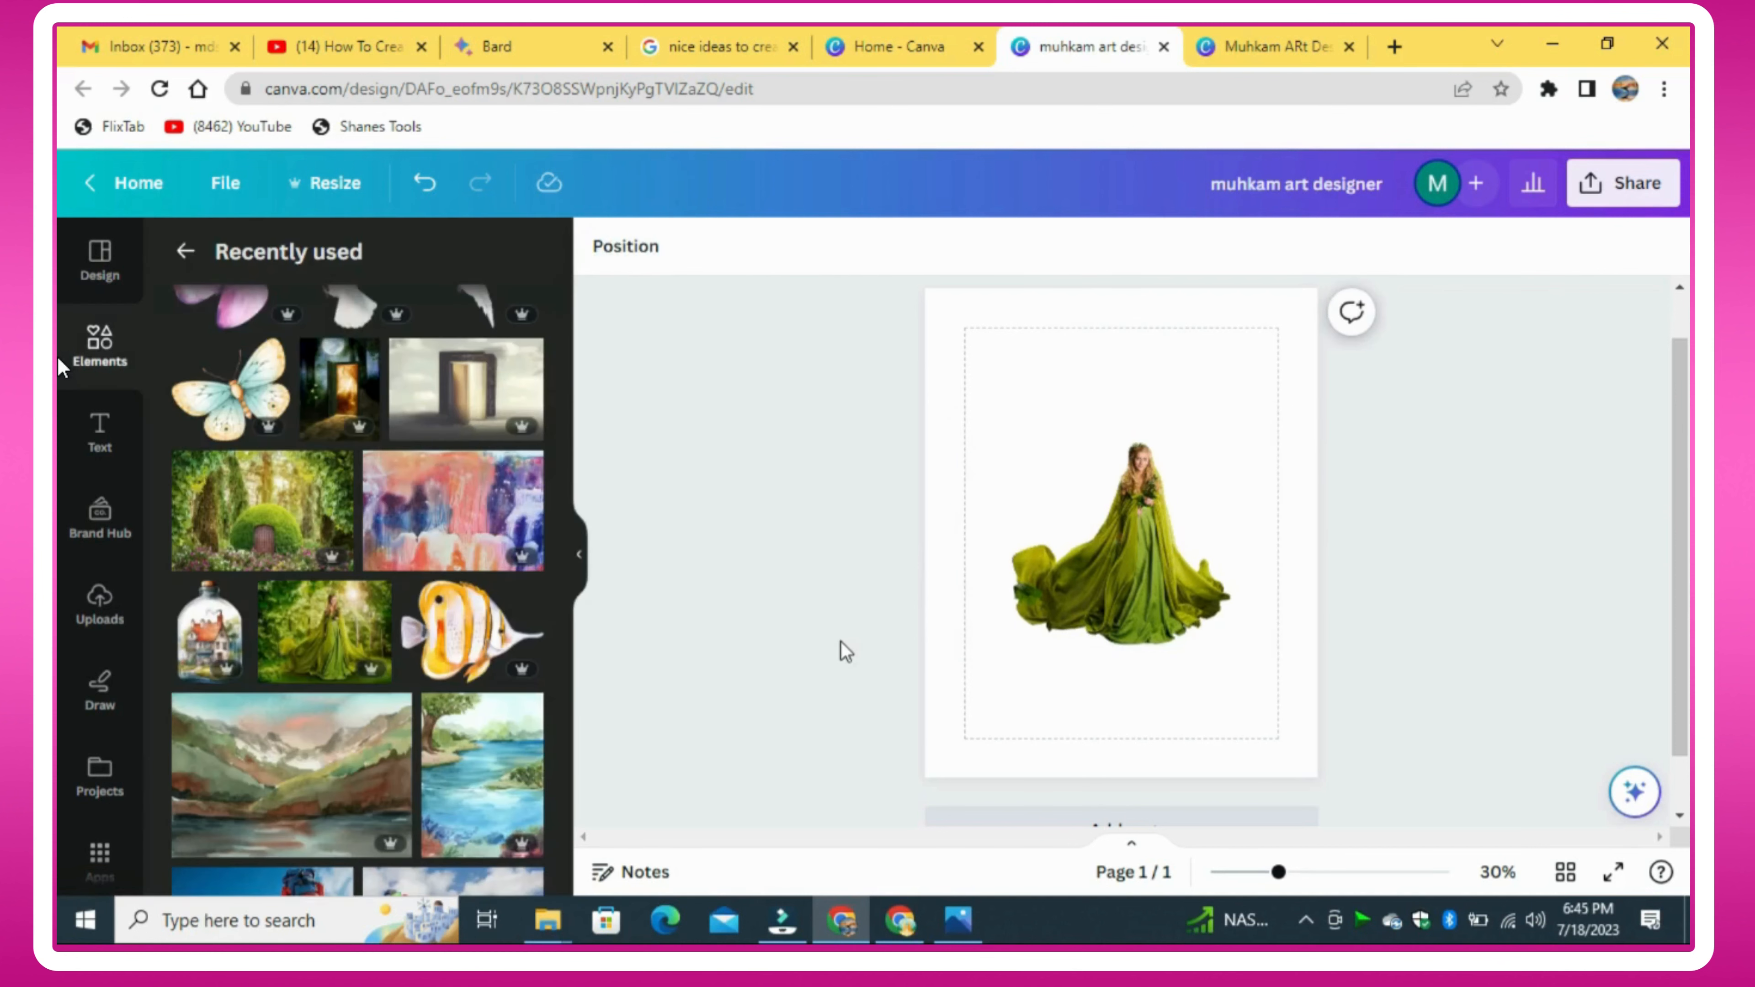
pyautogui.moveTo(1093, 579); pyautogui.dragTo(1086, 617)
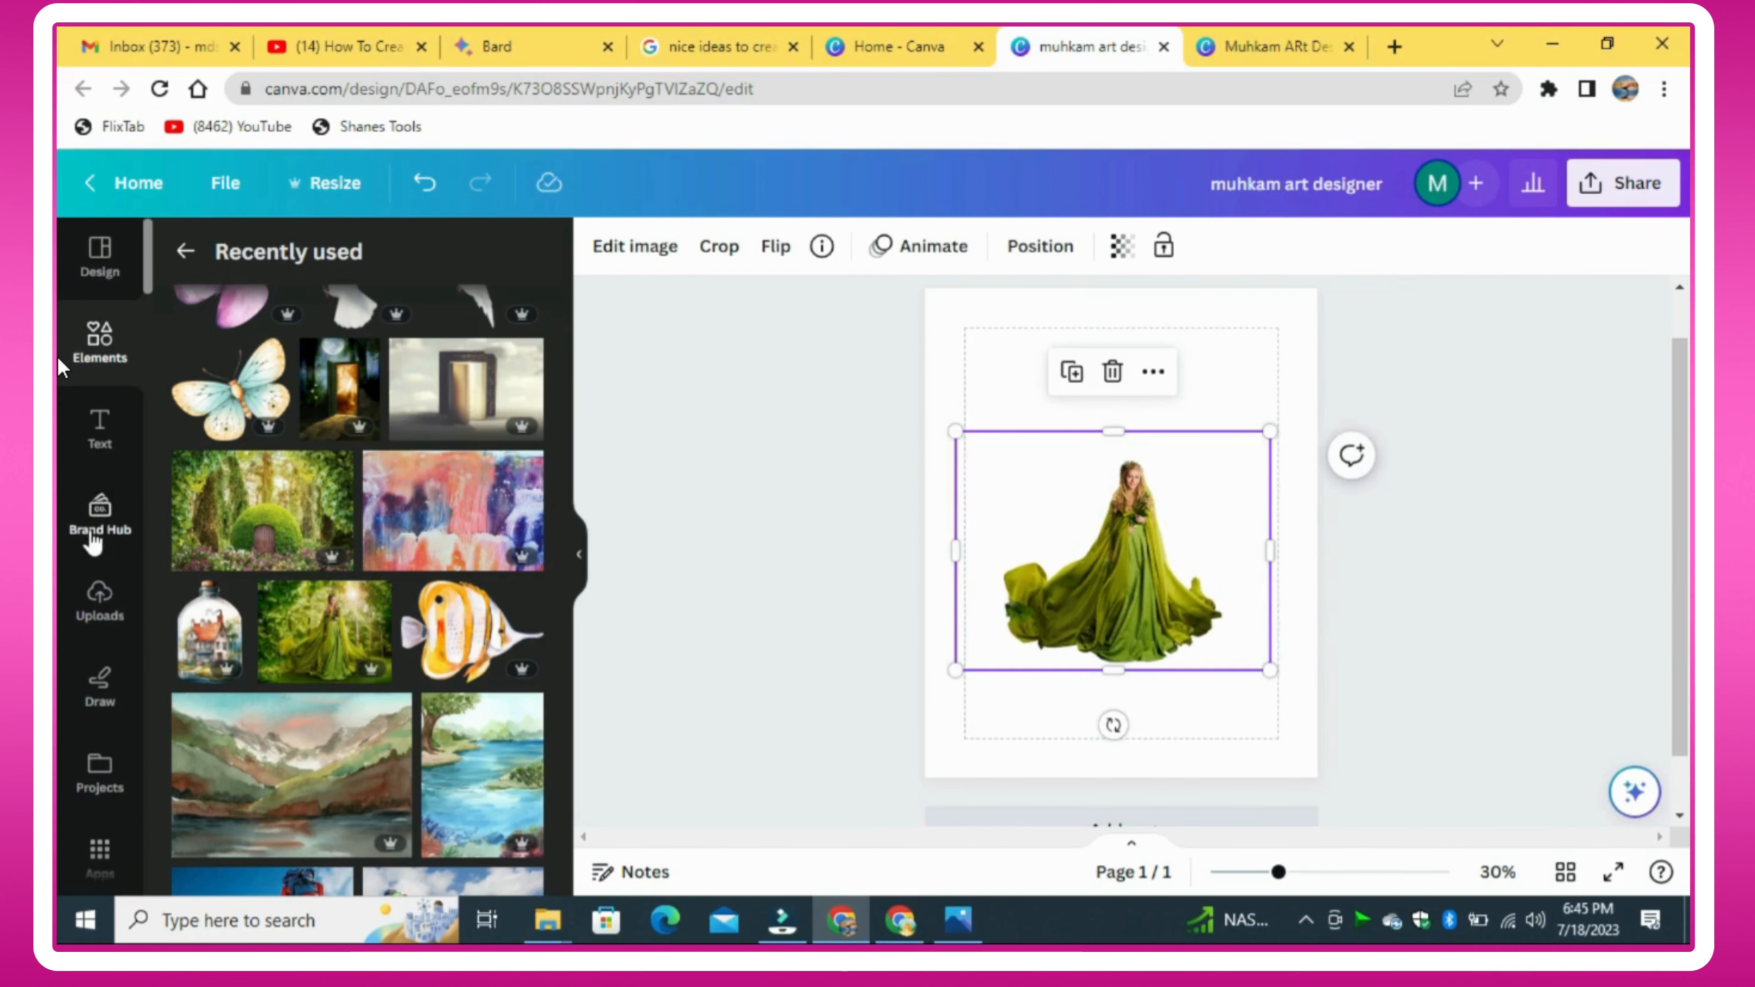
# Step: Add the Fantasy Landscape photo with bridge and castle from the fantasy landscape results and set it as the page background
pyautogui.scroll(-2, 92, 543)
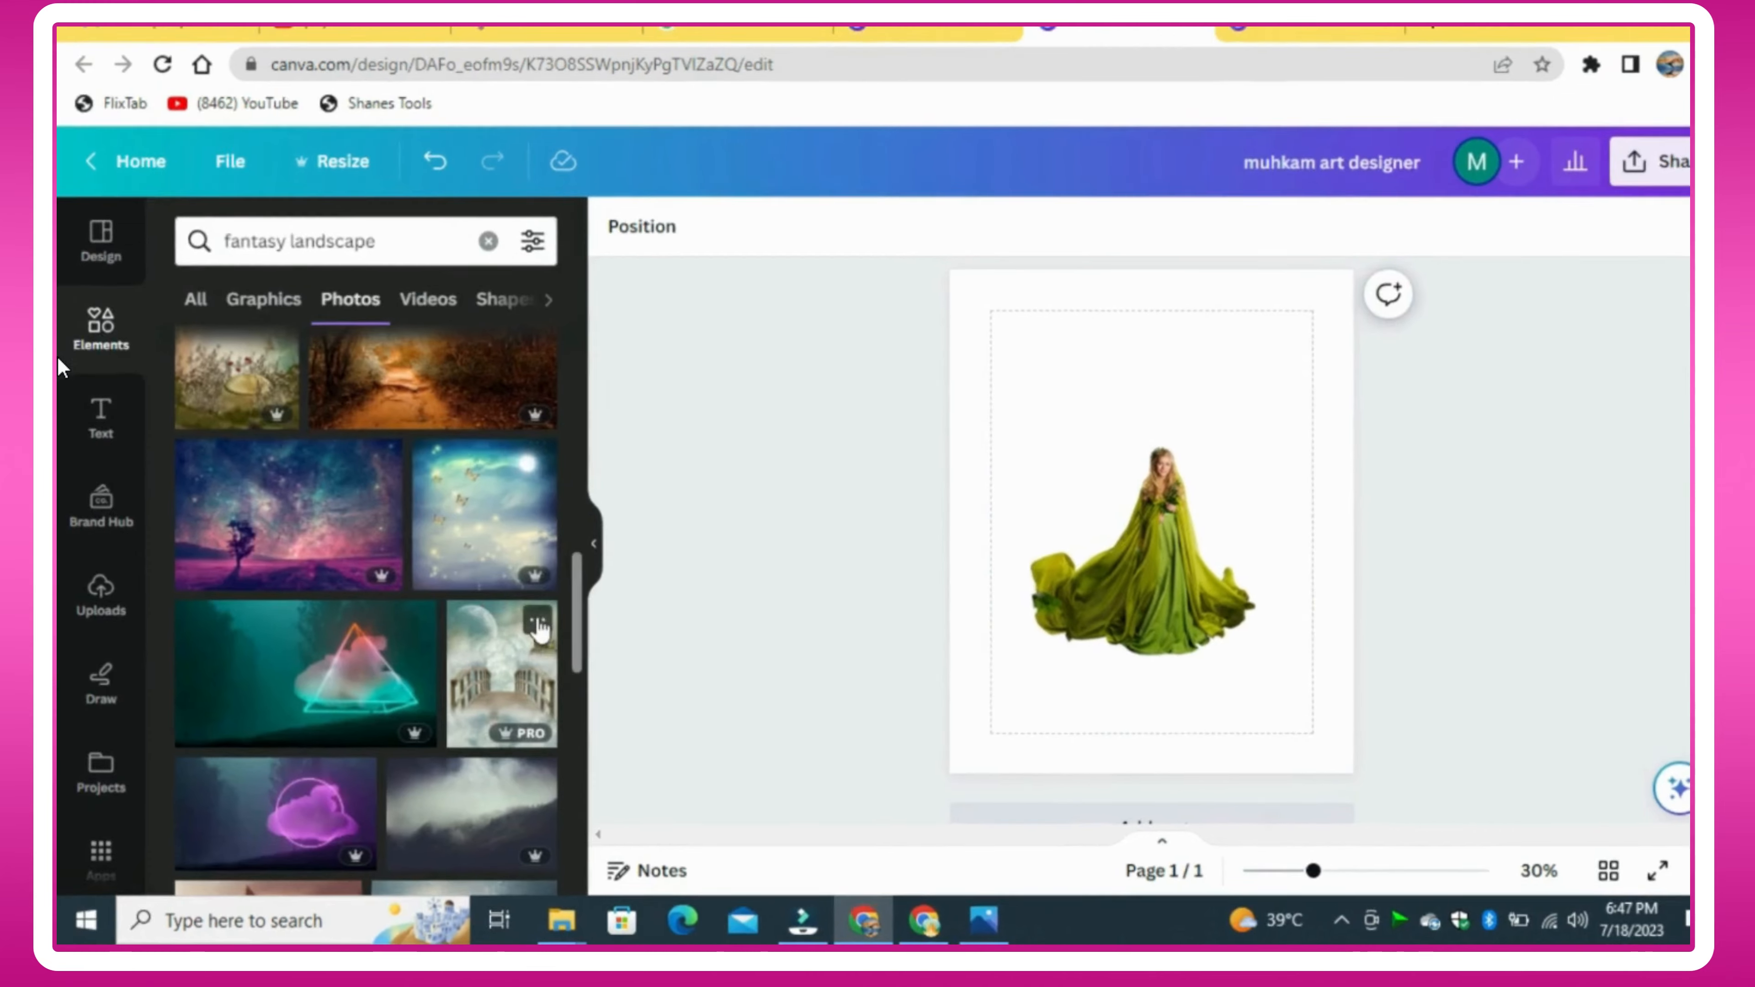
pyautogui.click(529, 619)
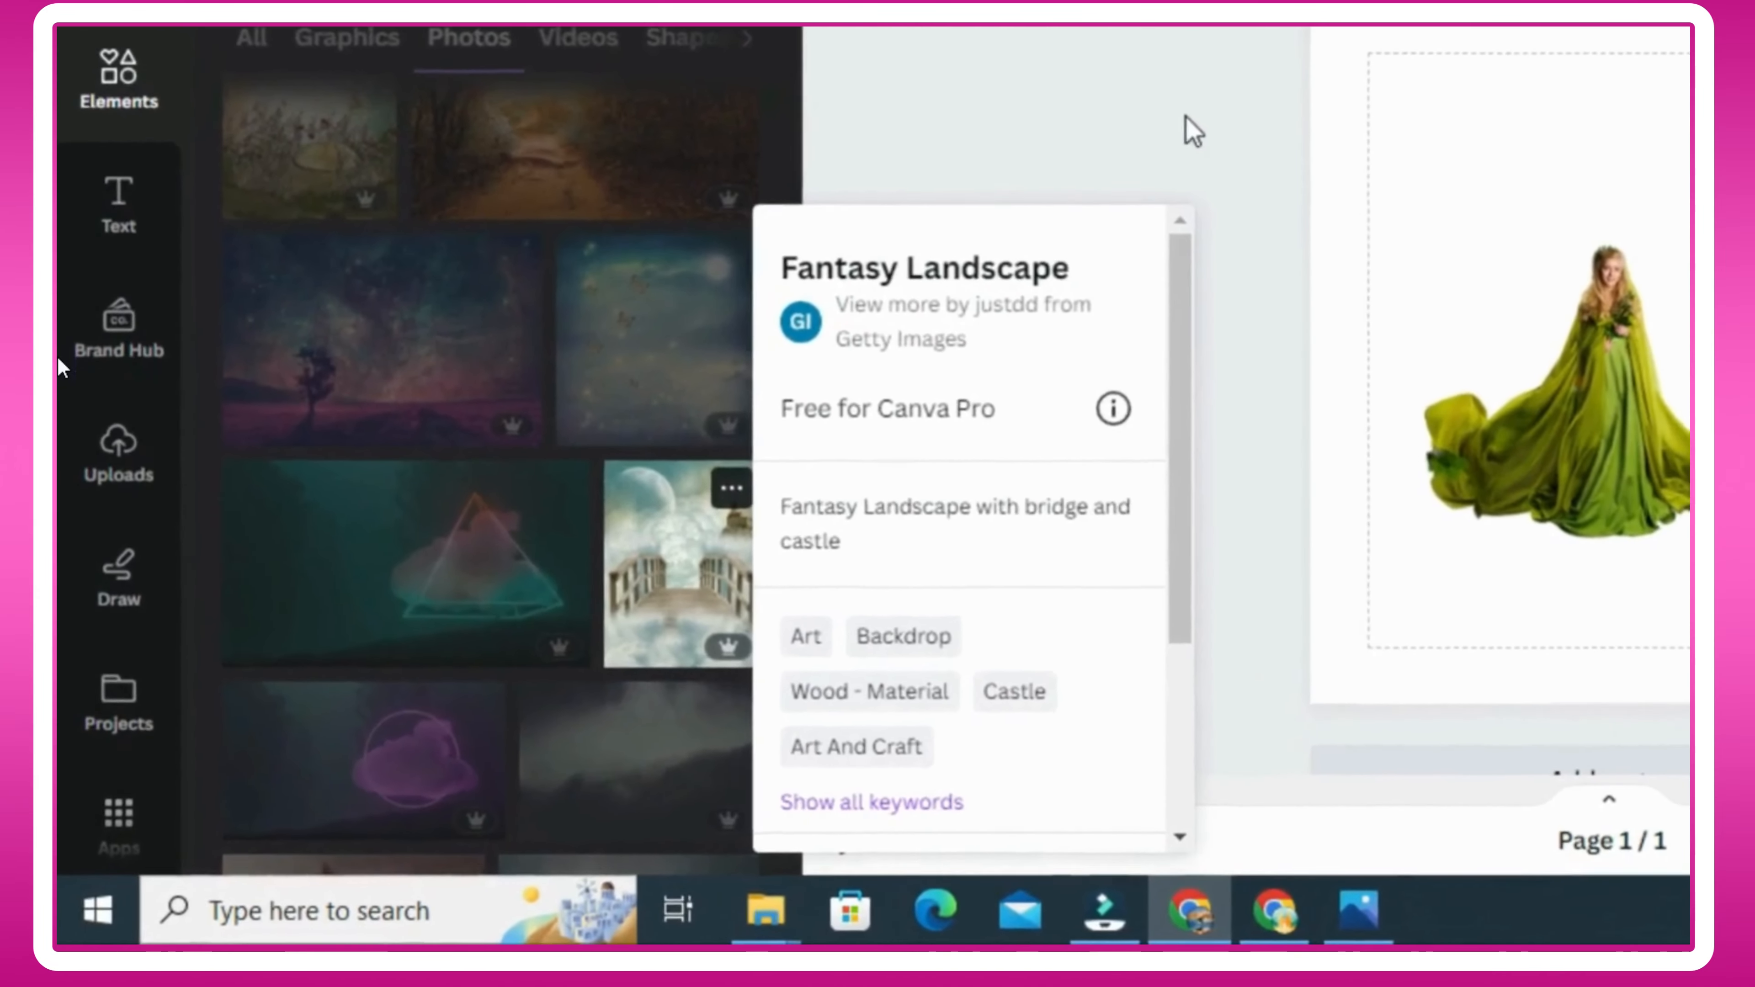
pyautogui.click(1202, 117)
pyautogui.click(470, 698)
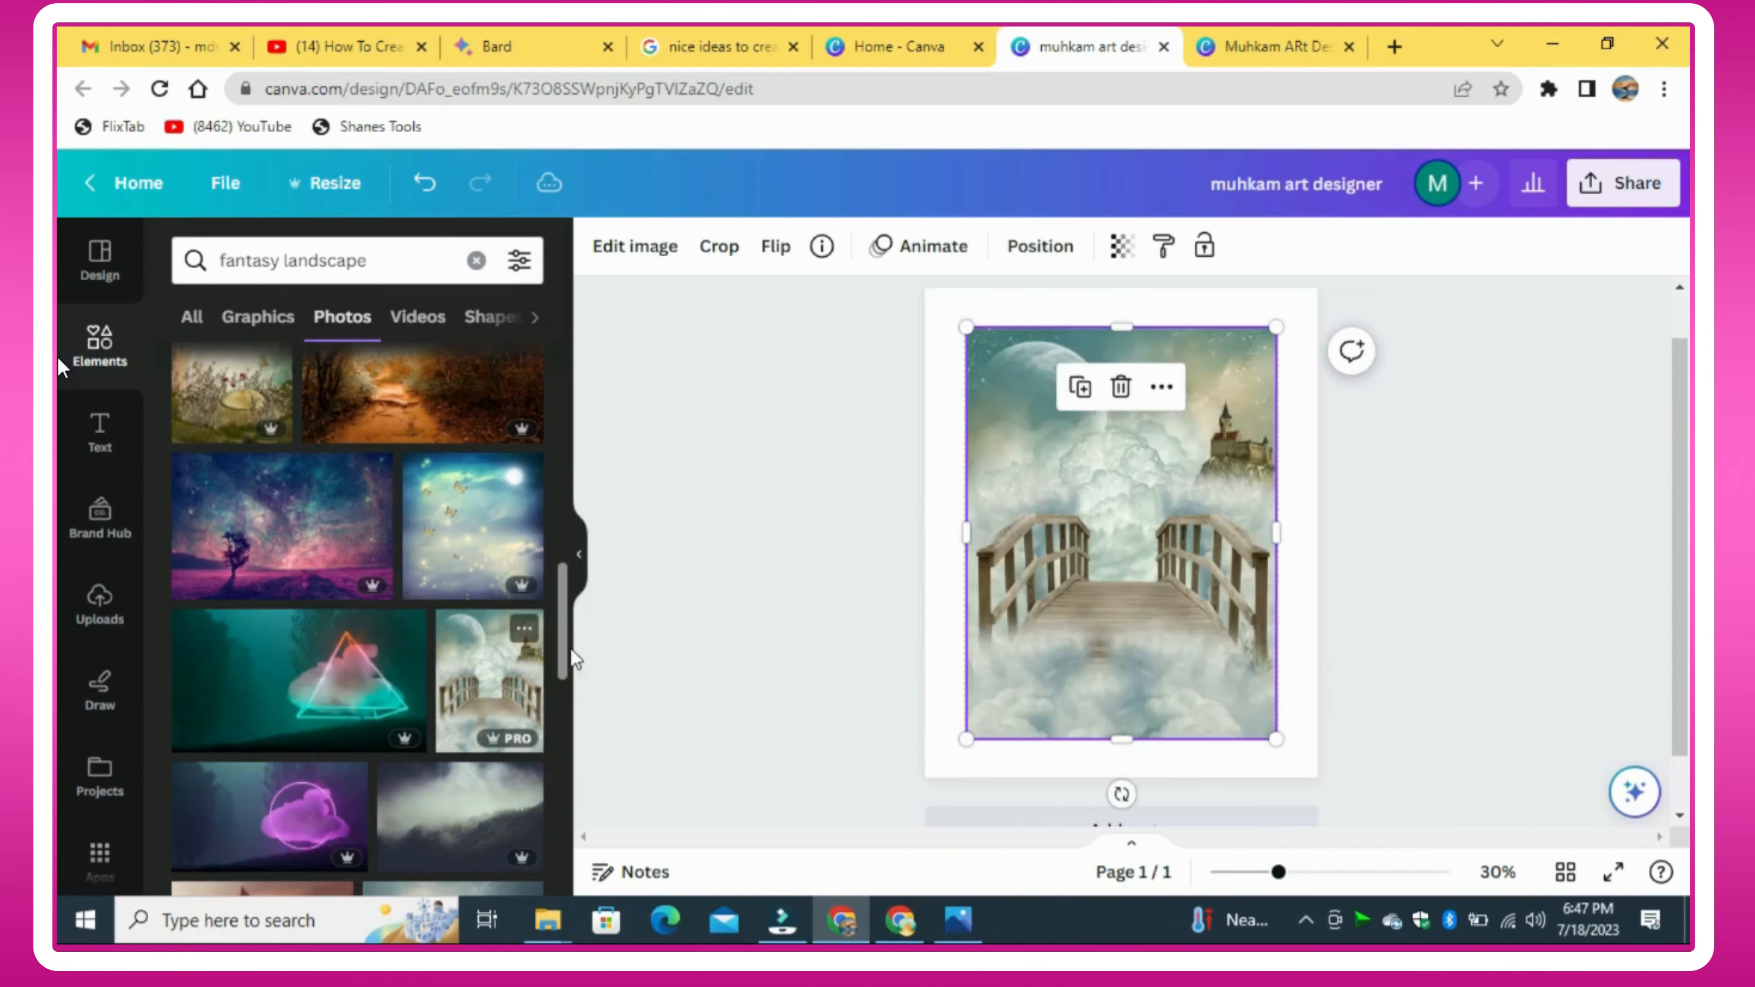
pyautogui.rightClick(1033, 530)
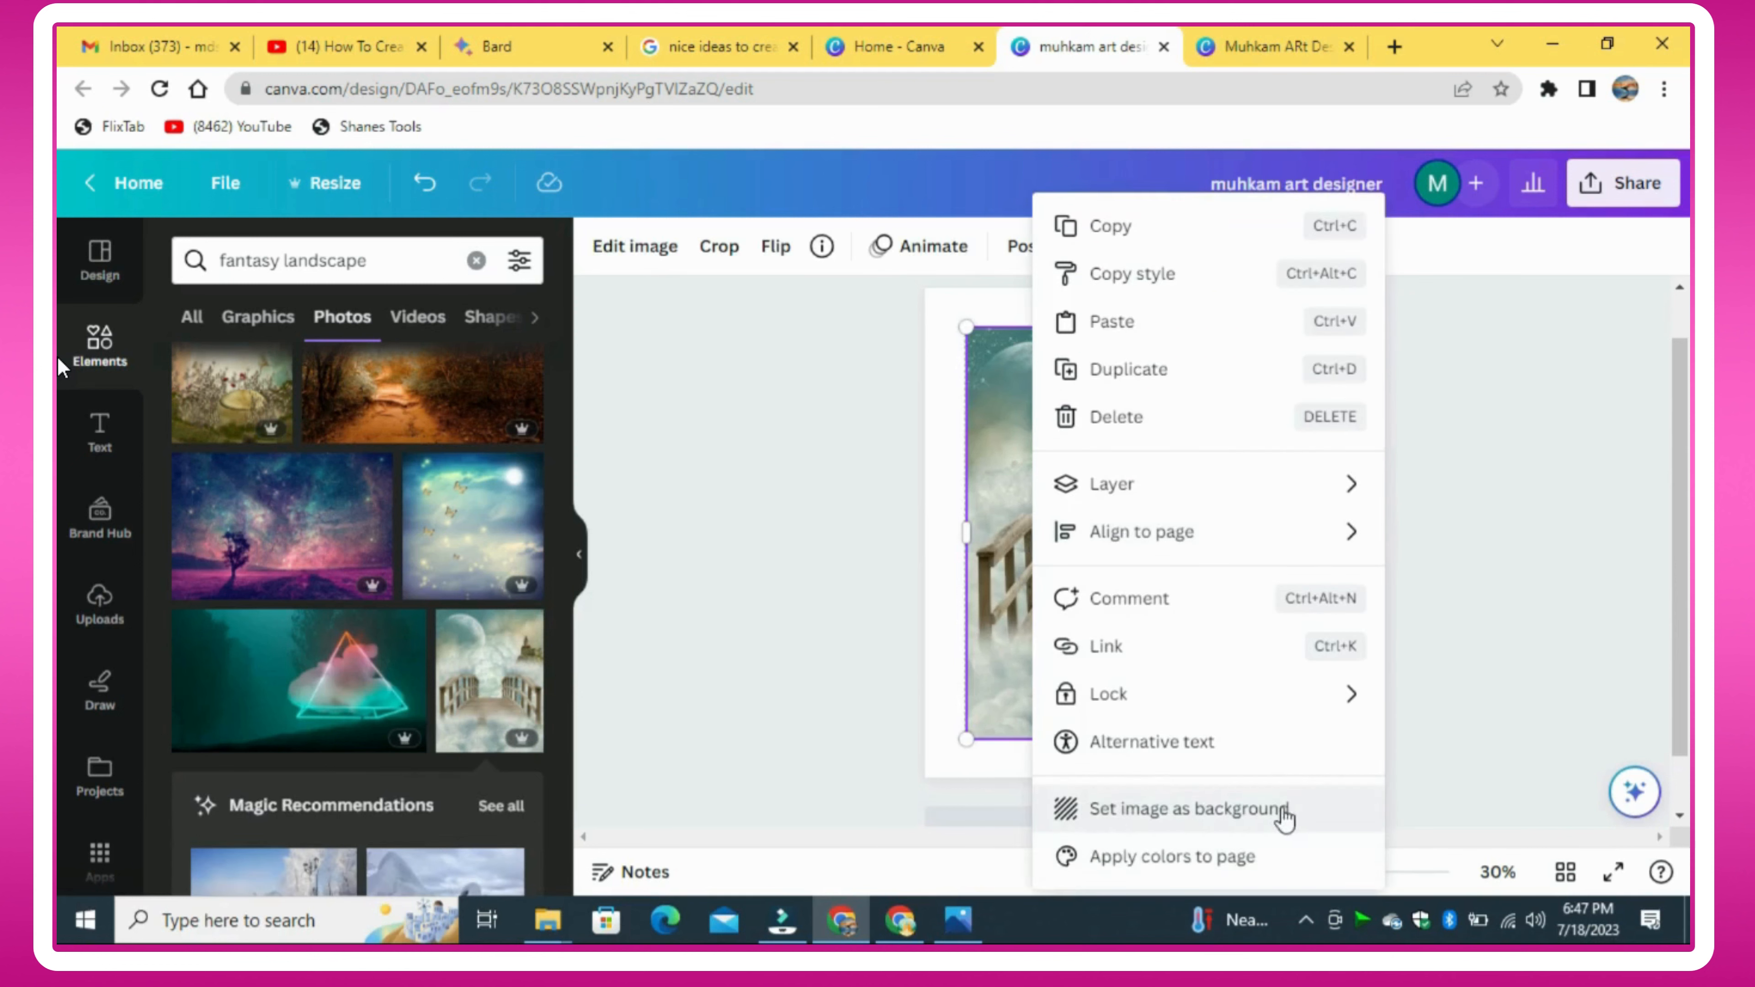
pyautogui.click(1170, 821)
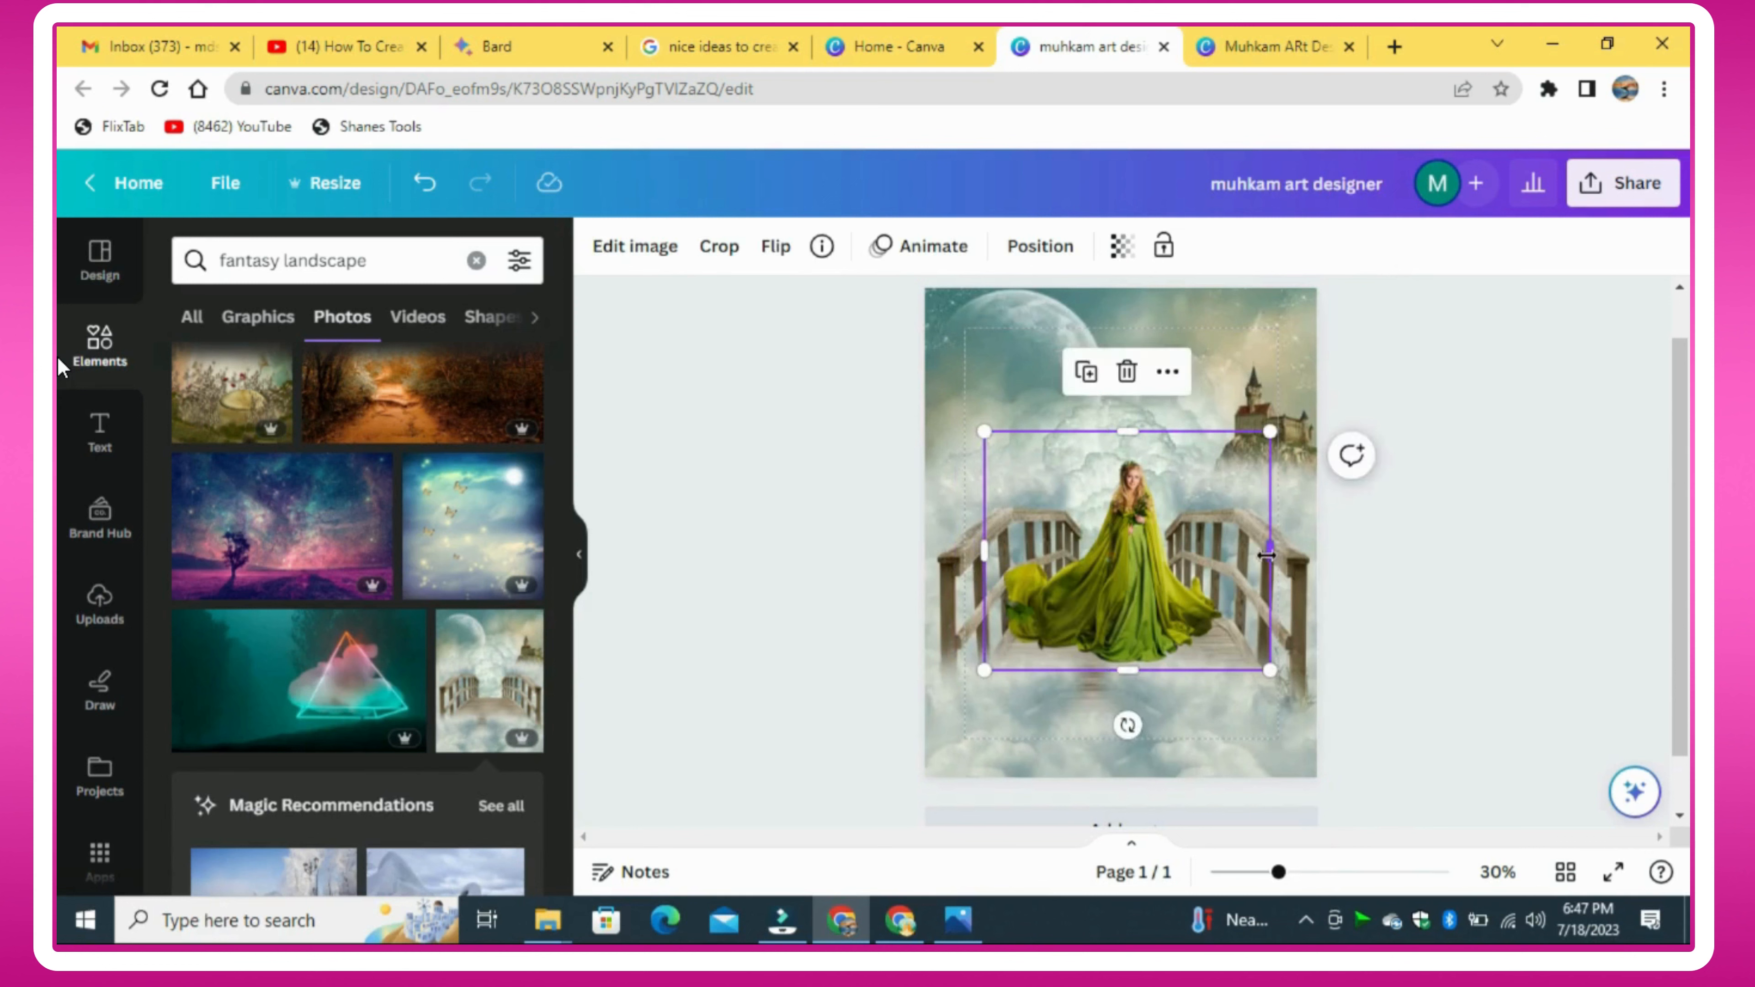
# Step: Crop the sides of the woman's image, scale it to about 573 × 542 px and centre her on the bridge
pyautogui.moveTo(1235, 557); pyautogui.dragTo(1236, 557)
pyautogui.moveTo(984, 669); pyautogui.dragTo(1027, 628)
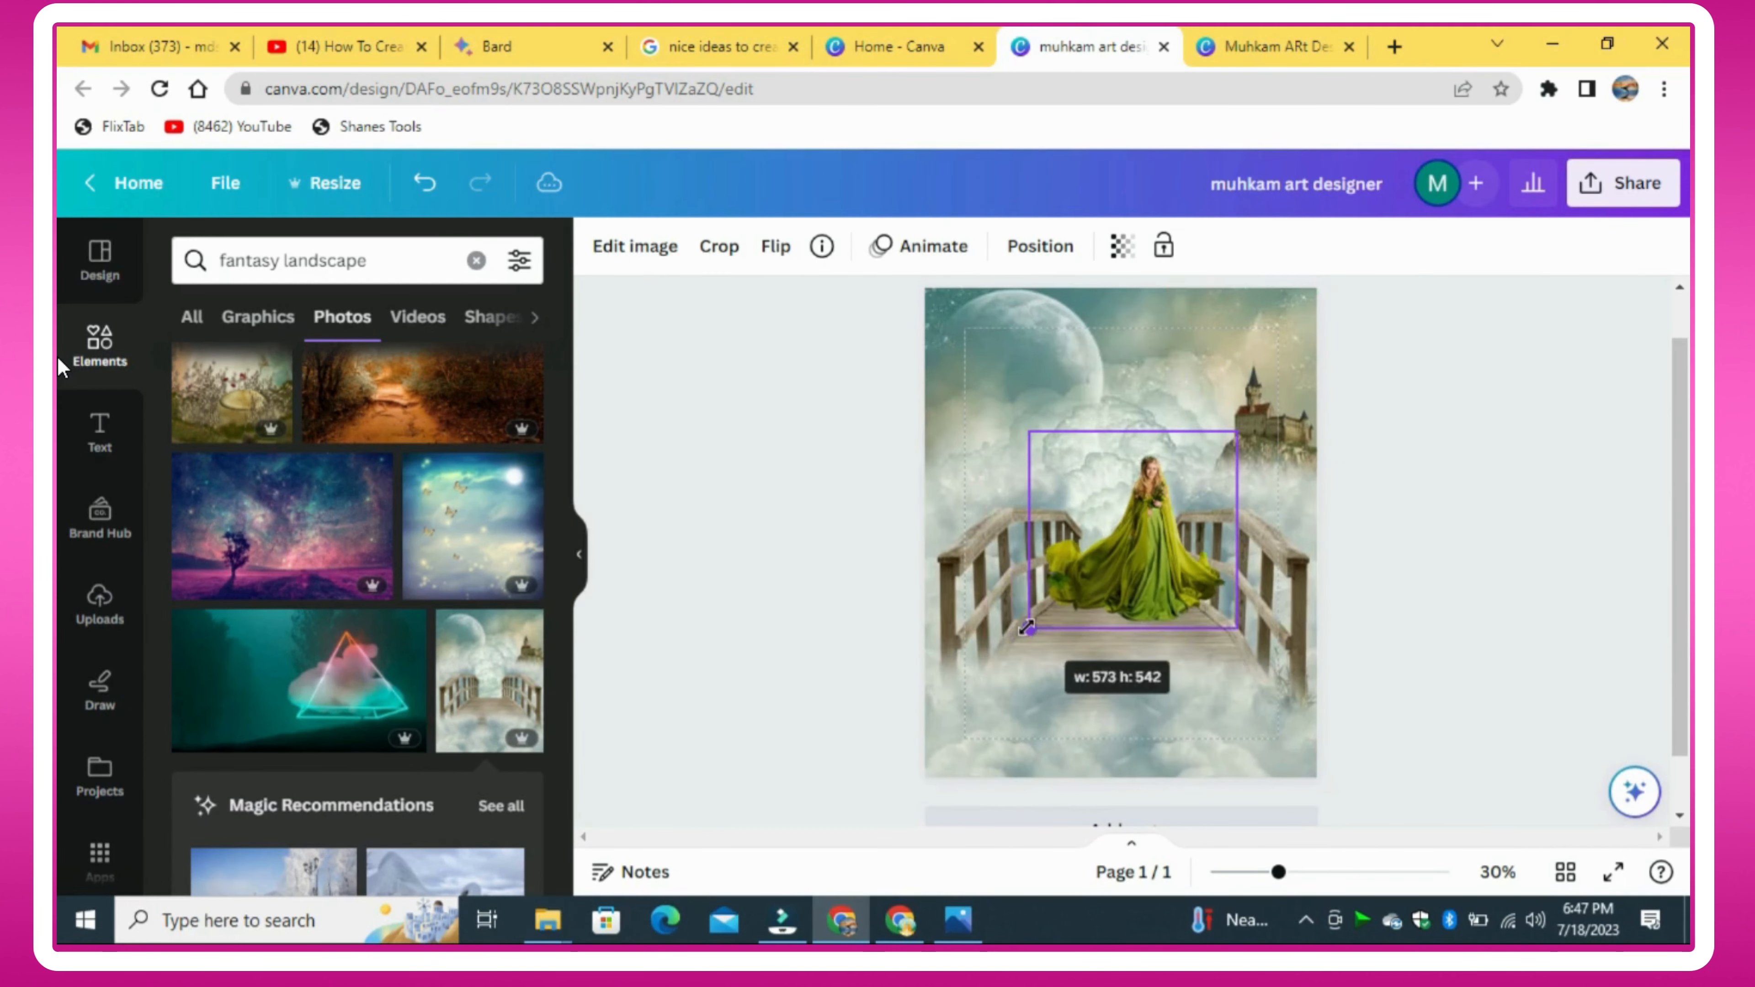
pyautogui.moveTo(1275, 875); pyautogui.dragTo(1296, 873)
pyautogui.moveTo(1176, 605); pyautogui.dragTo(1136, 601)
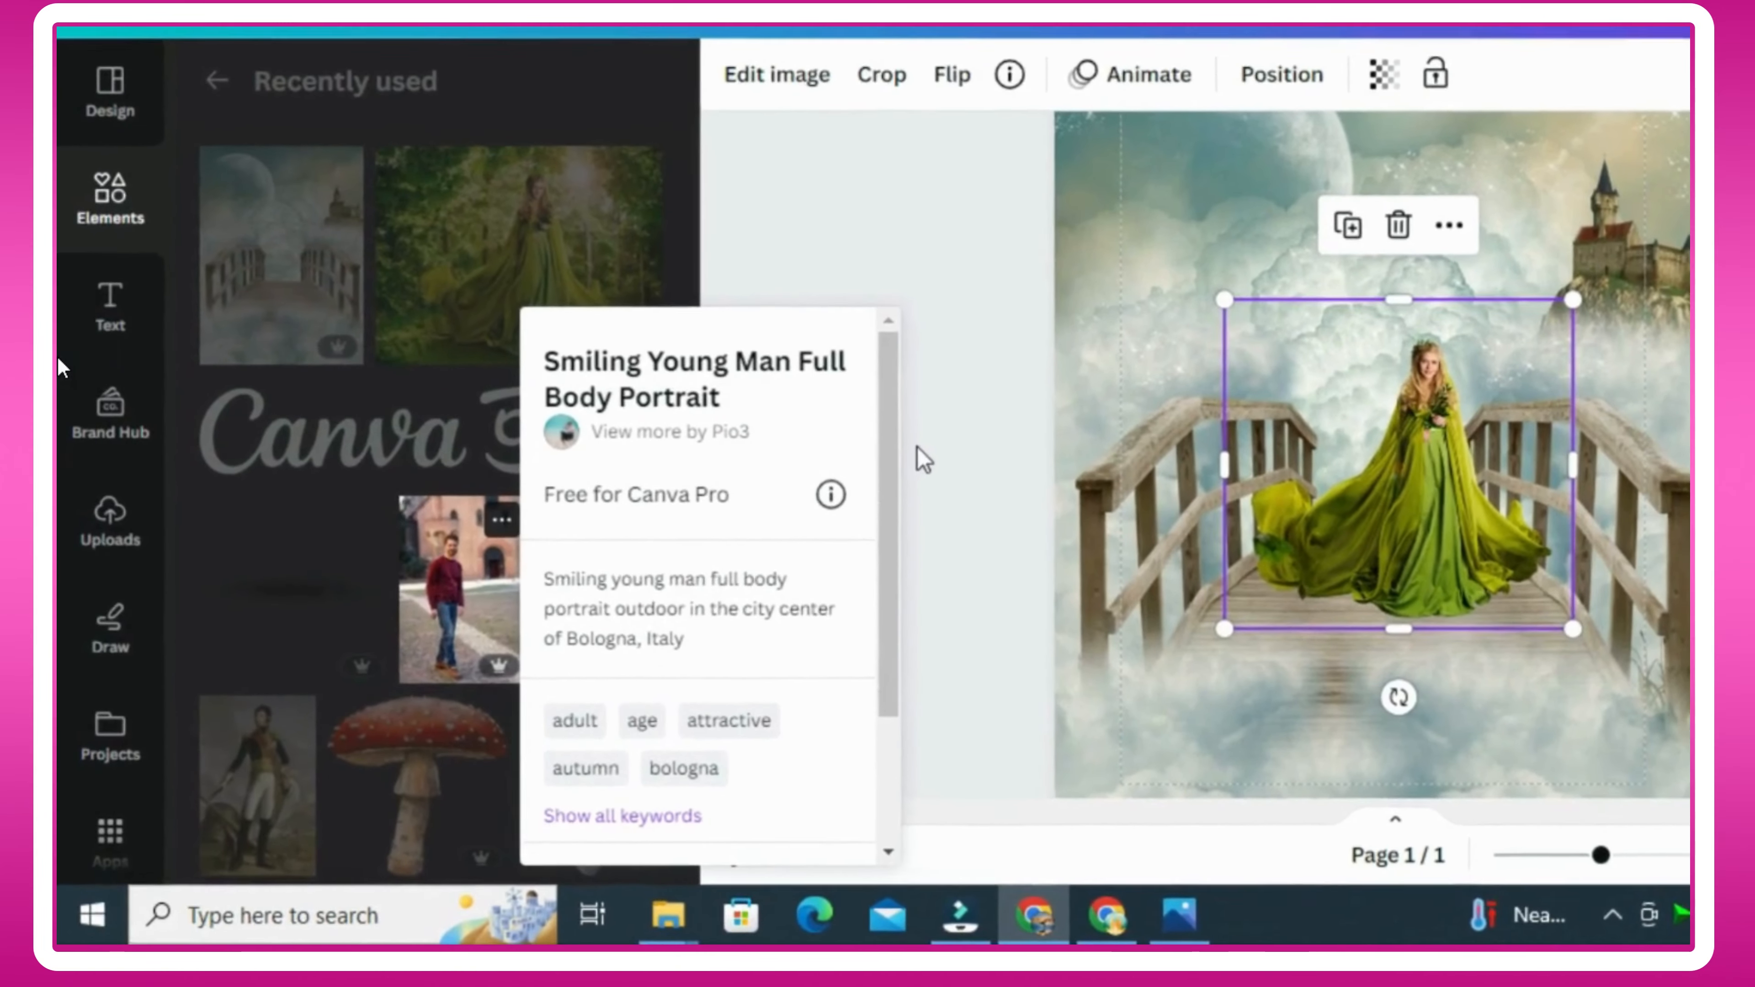
# Step: Add the Smiling Young Man Full Body Portrait photo to the page and remove its background
pyautogui.click(918, 447)
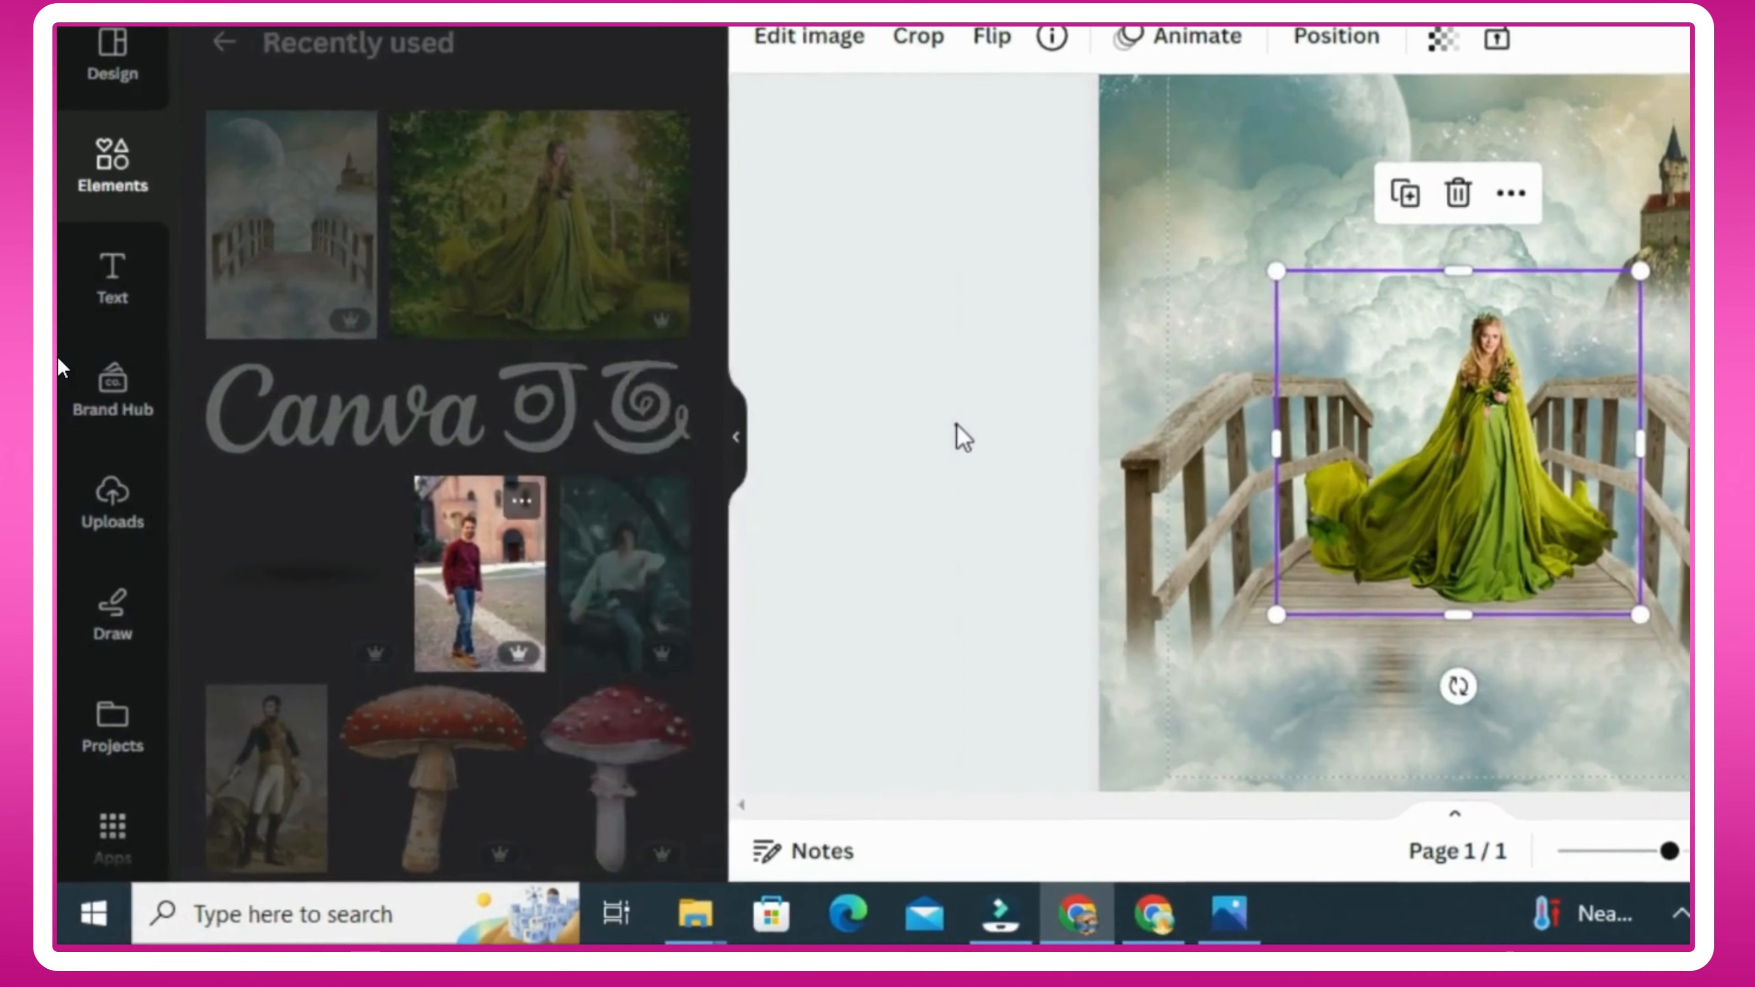
pyautogui.click(463, 592)
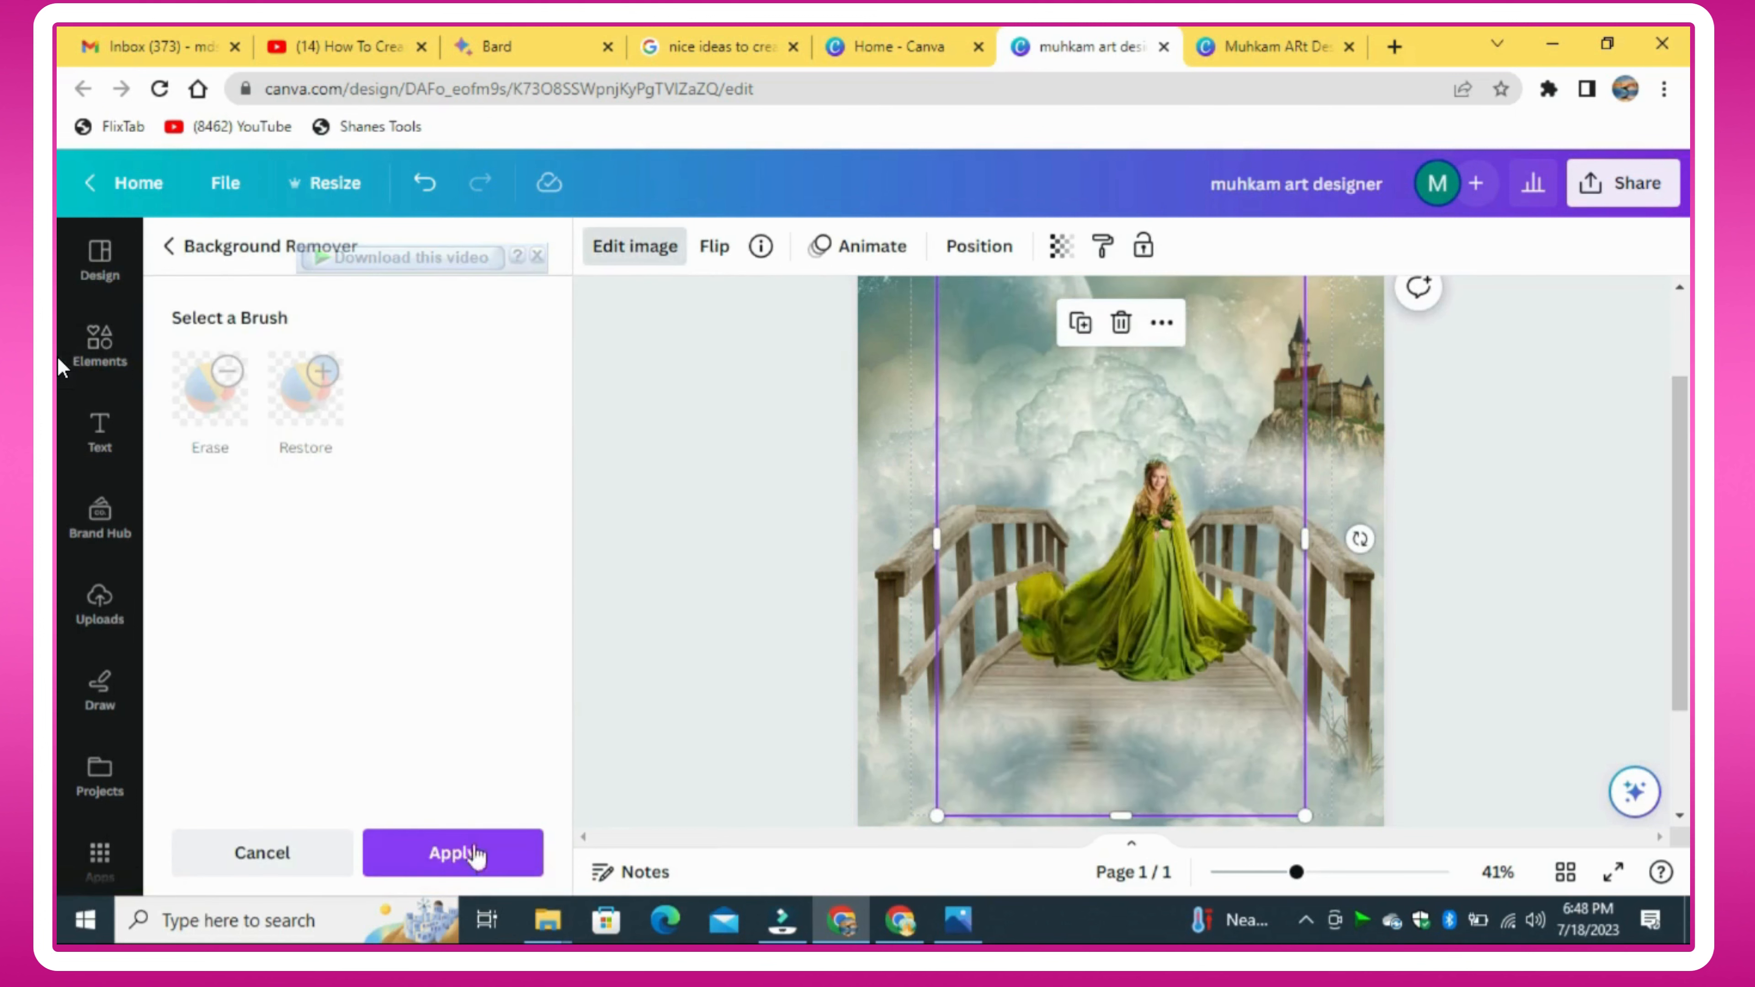
pyautogui.click(461, 853)
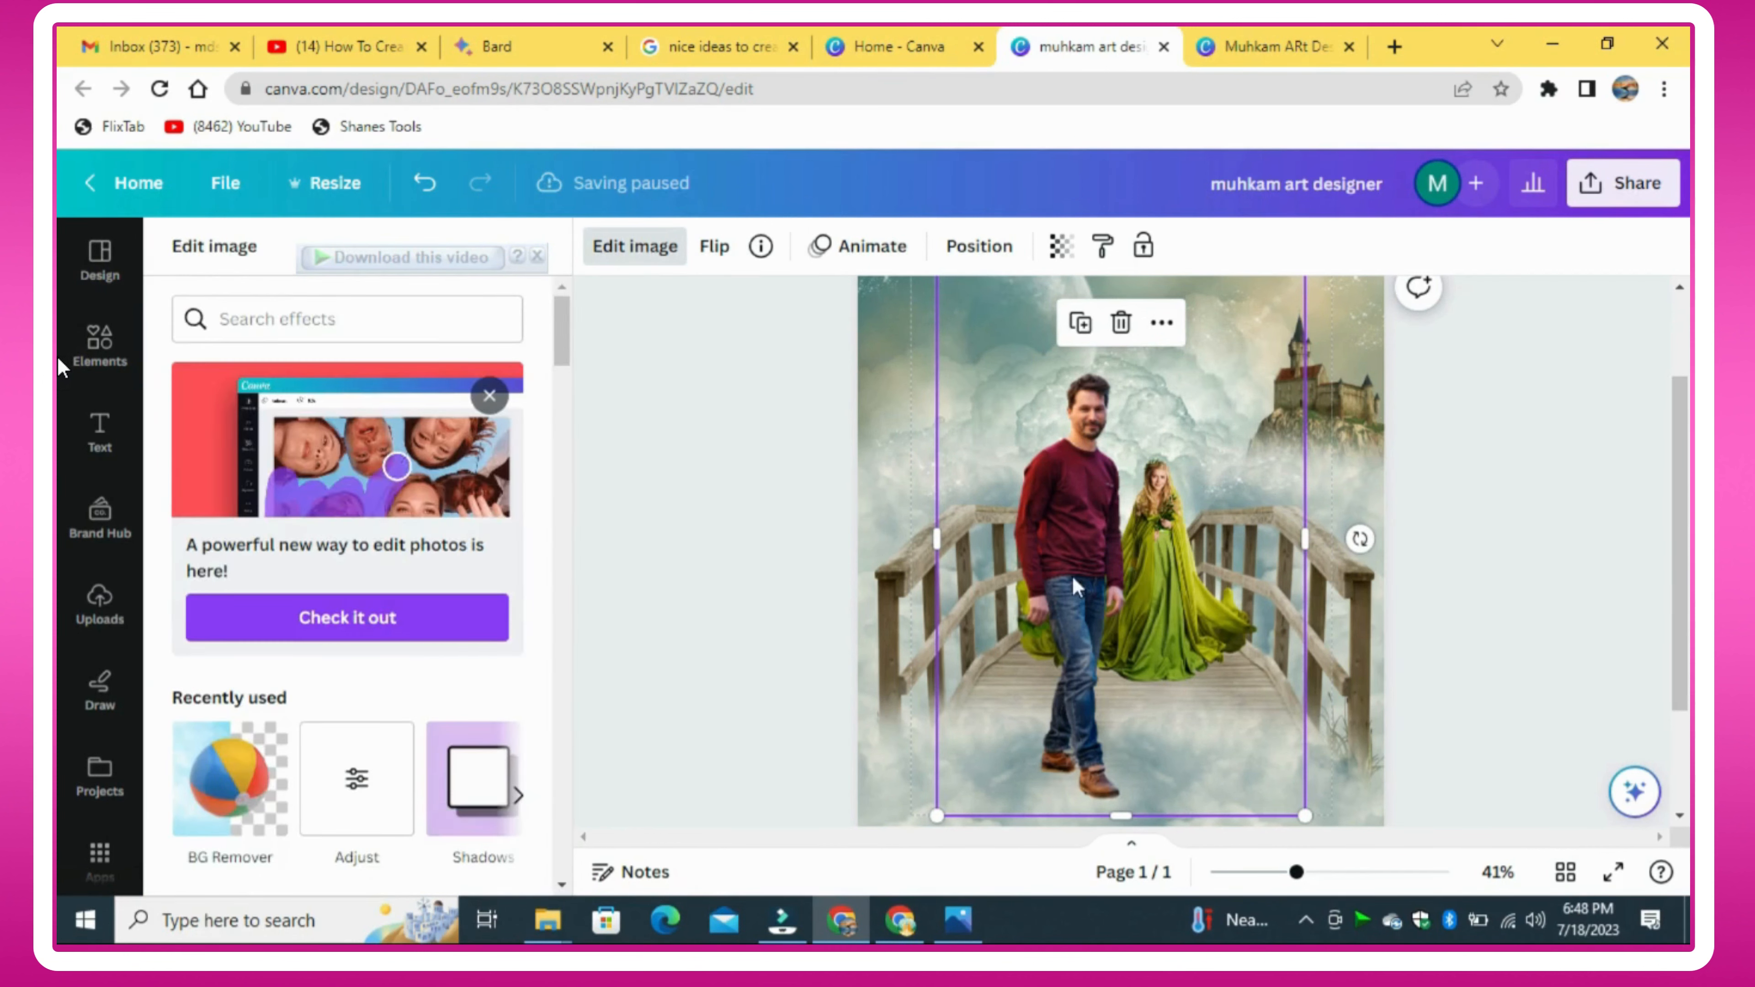
# Step: Crop the man's image close to his figure, scale it to about 187 × 542 px and place him beside the woman
pyautogui.moveTo(1293, 872); pyautogui.dragTo(1282, 872)
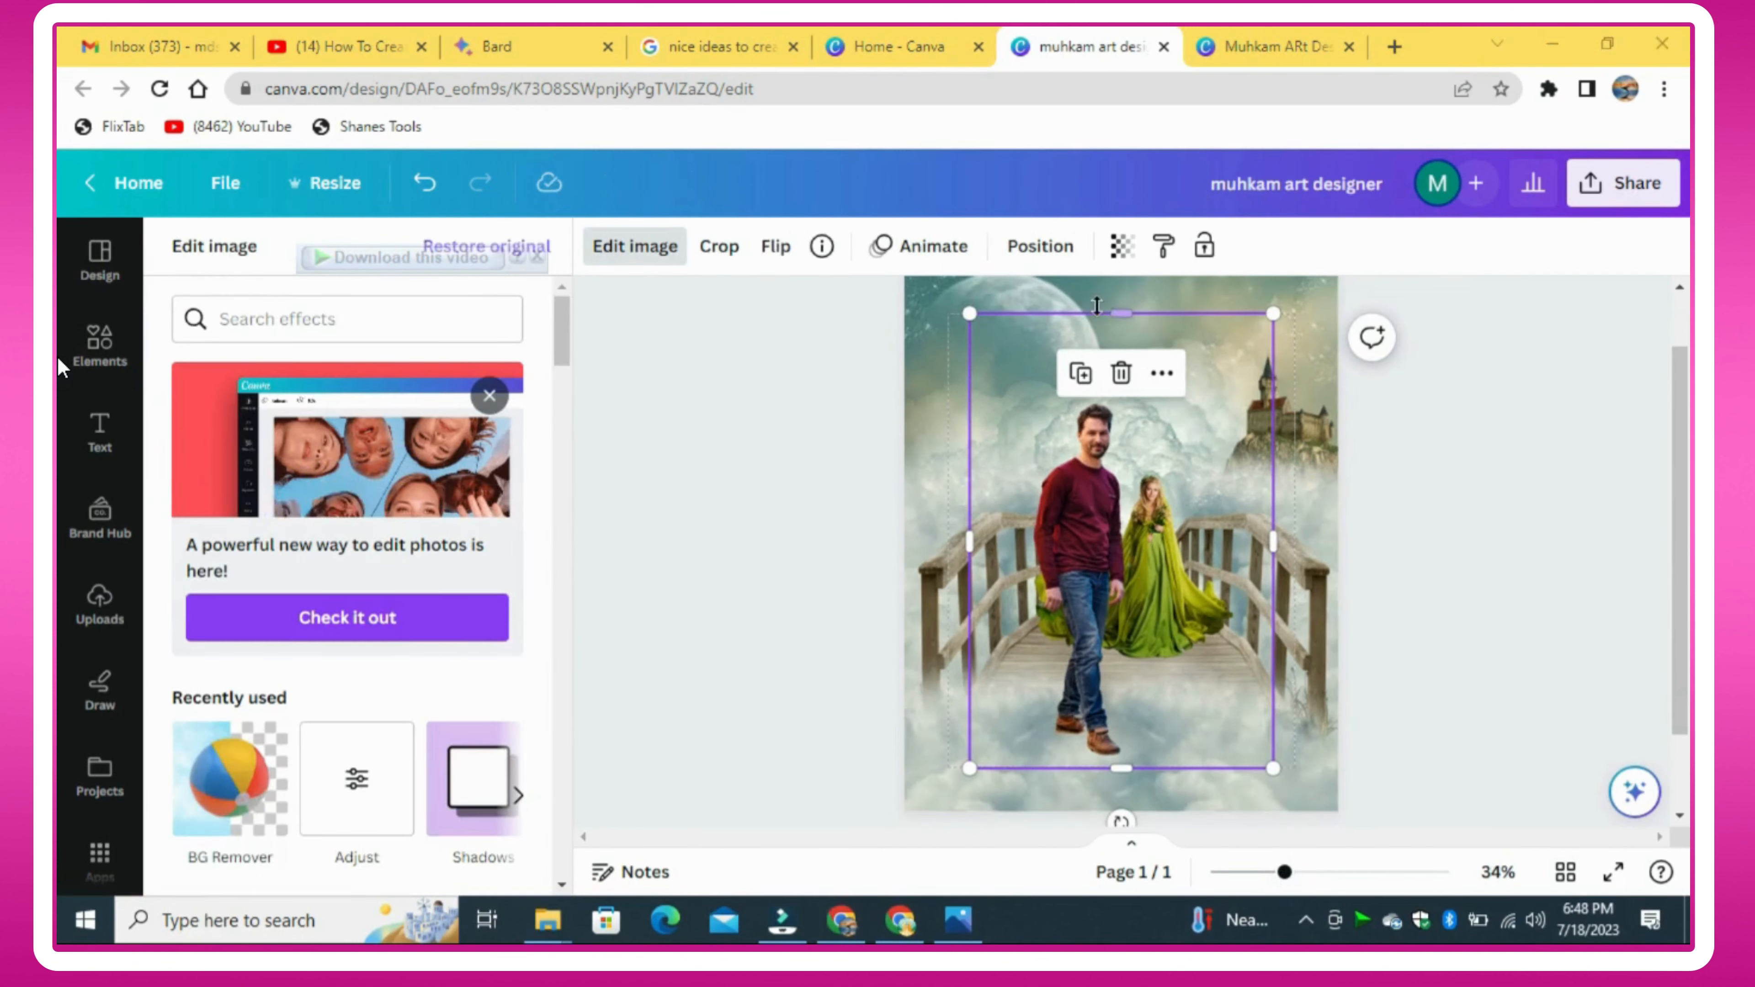
pyautogui.moveTo(1121, 314); pyautogui.dragTo(1129, 388)
pyautogui.moveTo(1273, 578); pyautogui.dragTo(1157, 626)
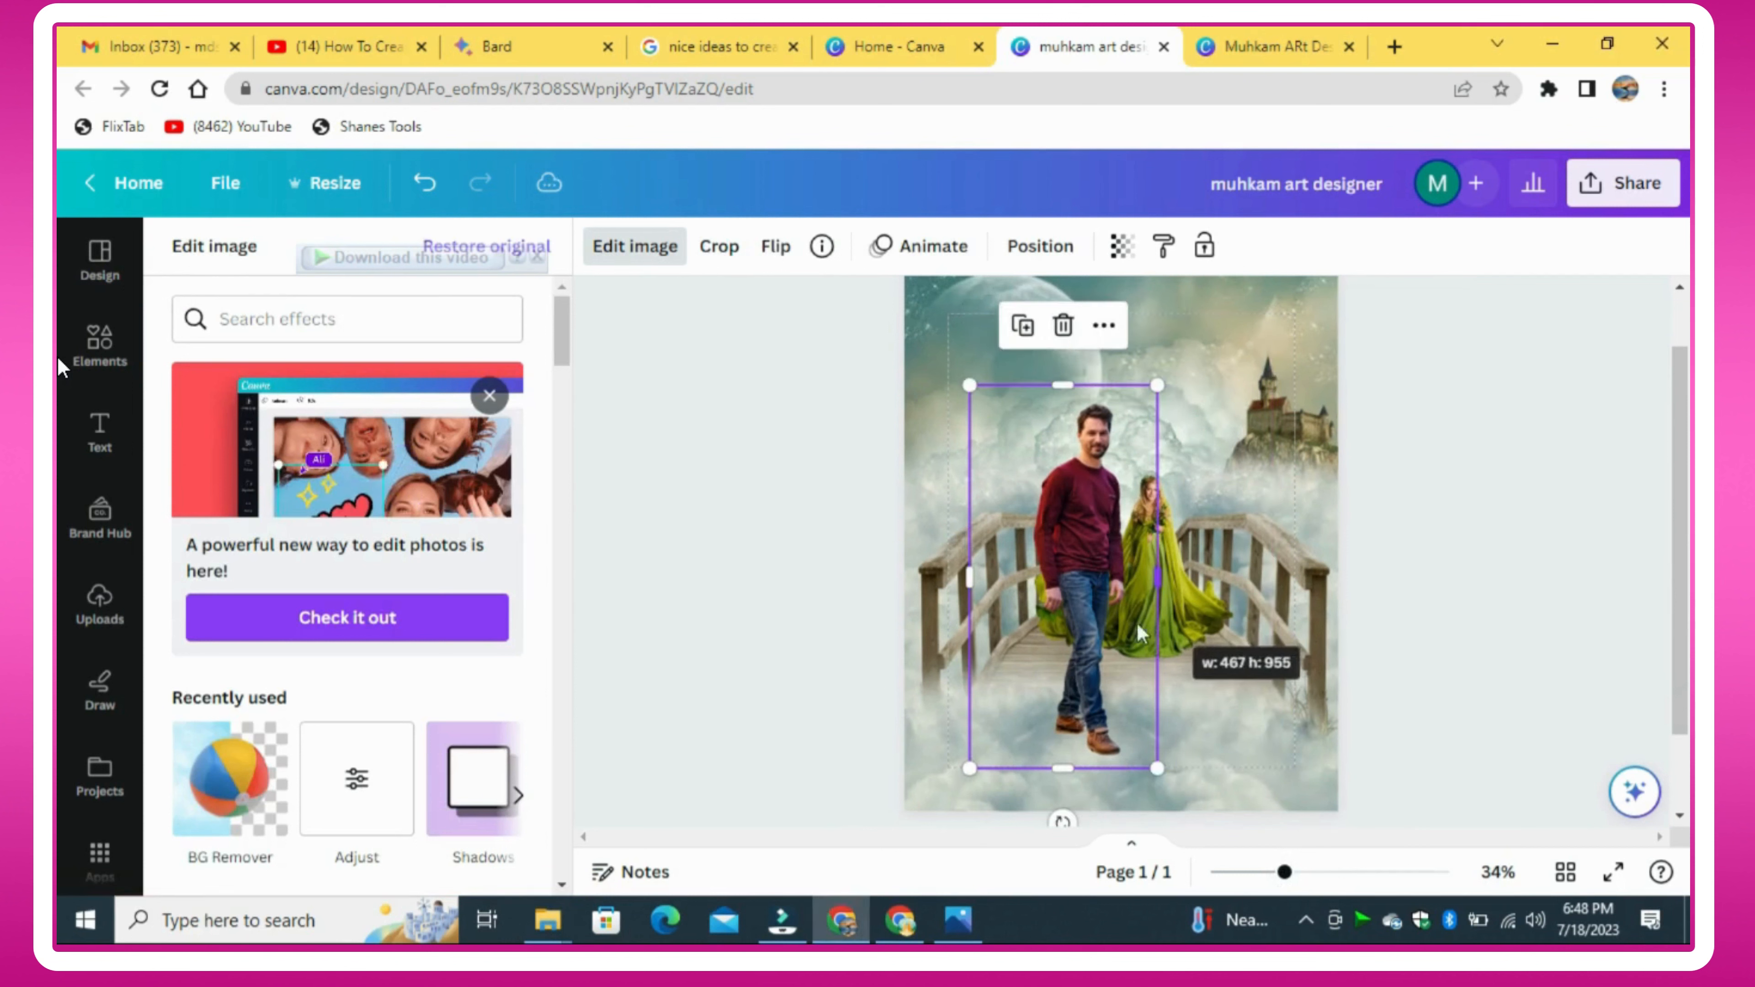
pyautogui.moveTo(984, 578); pyautogui.dragTo(1024, 580)
pyautogui.moveTo(1158, 385); pyautogui.dragTo(1117, 549)
pyautogui.moveTo(1076, 623); pyautogui.dragTo(1112, 519)
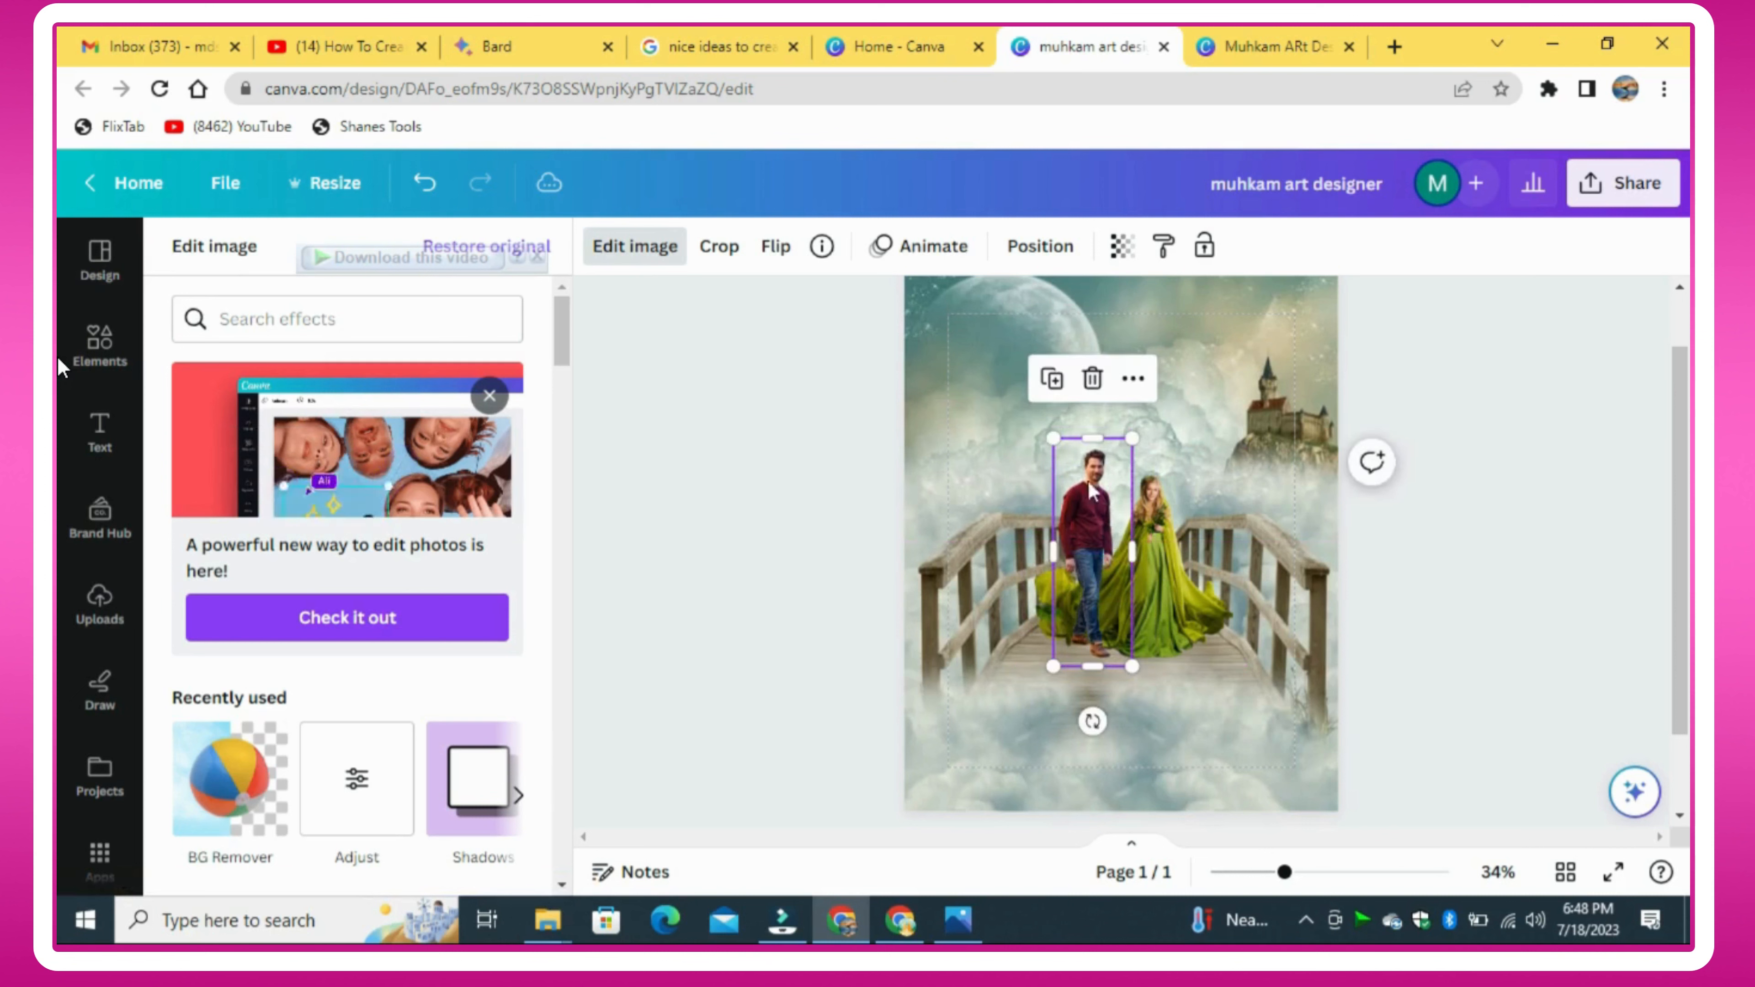
pyautogui.moveTo(1053, 439); pyautogui.dragTo(1059, 446)
# Step: Send the man behind the woman and crop the top of her image to about 573 × 481 px
pyautogui.click(1052, 254)
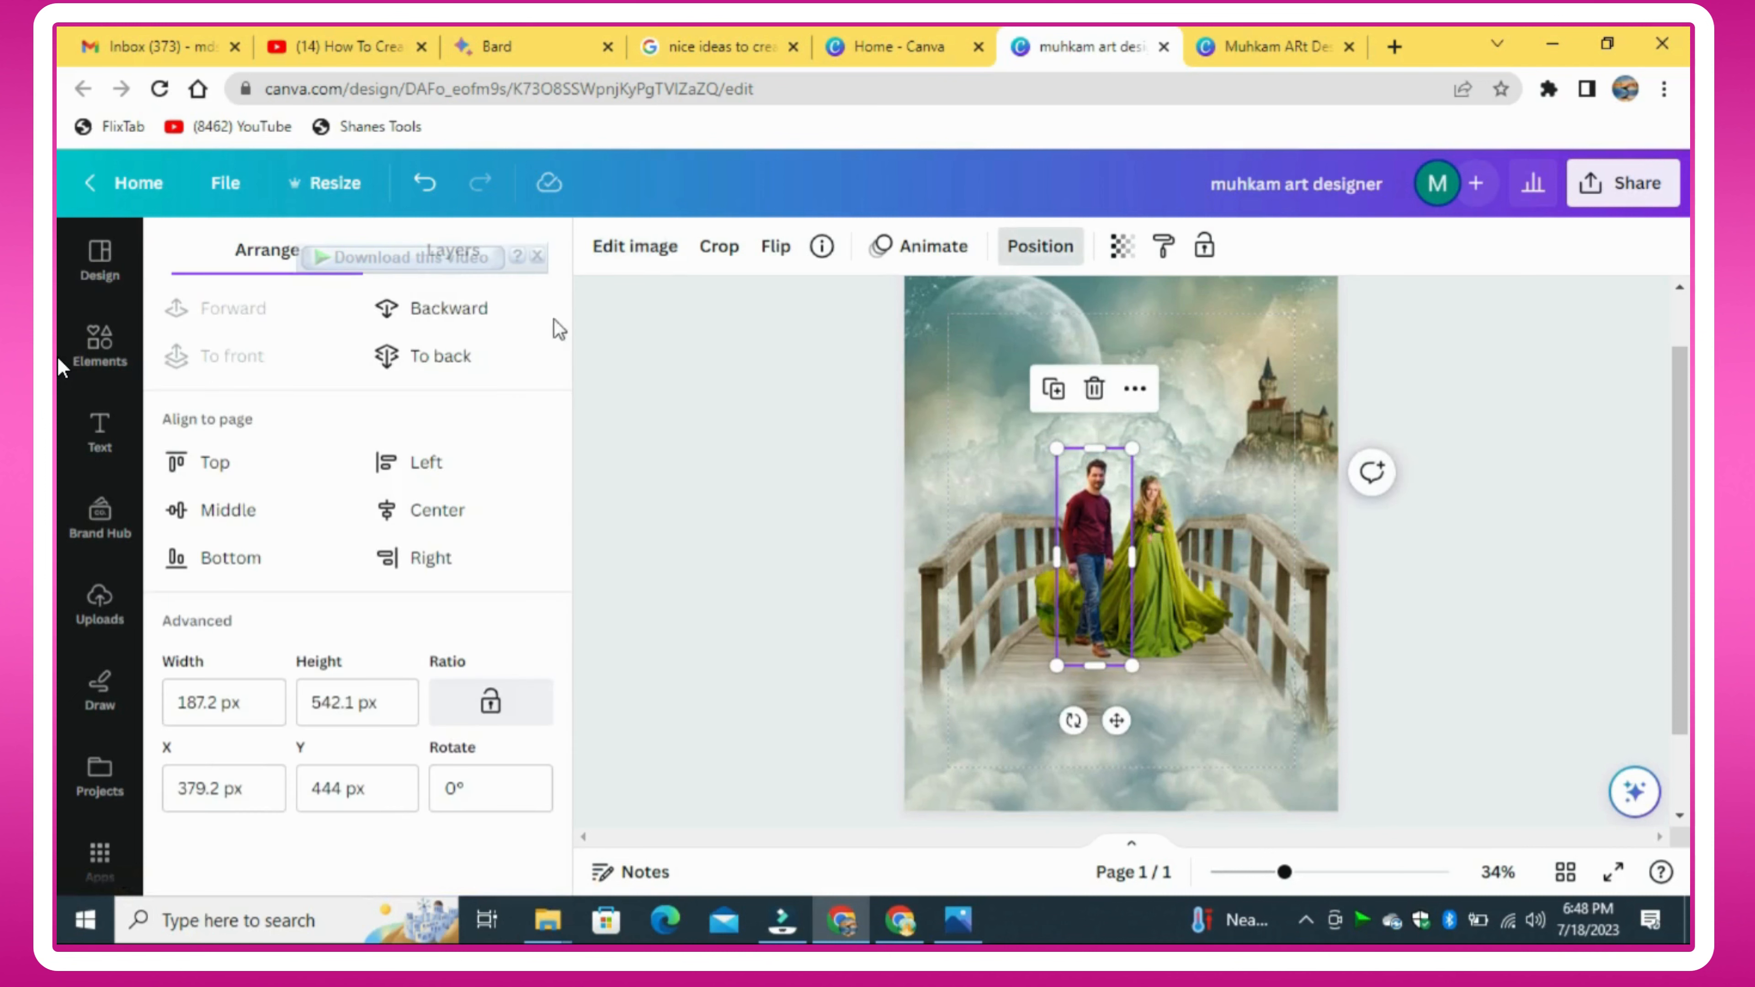
pyautogui.moveTo(1302, 874); pyautogui.dragTo(1303, 872)
pyautogui.click(1179, 604)
pyautogui.moveTo(1178, 604); pyautogui.dragTo(1152, 613)
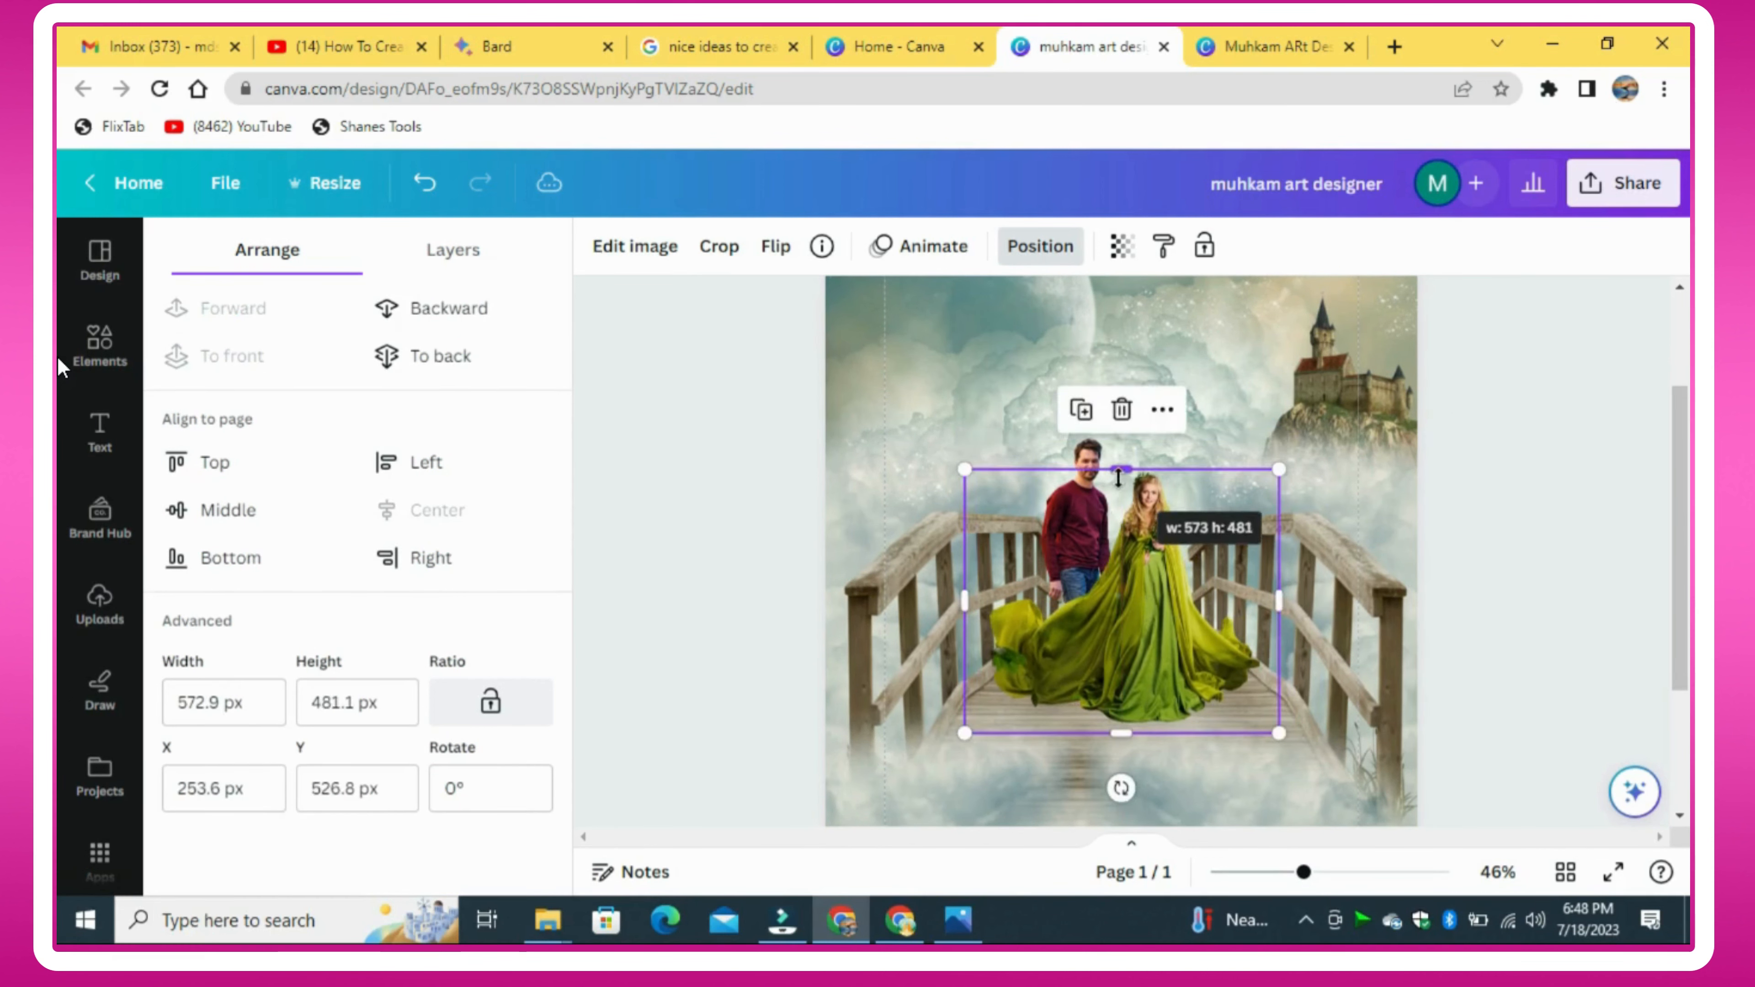
# Step: Scale the man's image down to about 167 × 484 px and position him just behind the woman's shoulder
pyautogui.click(1083, 464)
pyautogui.moveTo(1052, 430); pyautogui.dragTo(1082, 484)
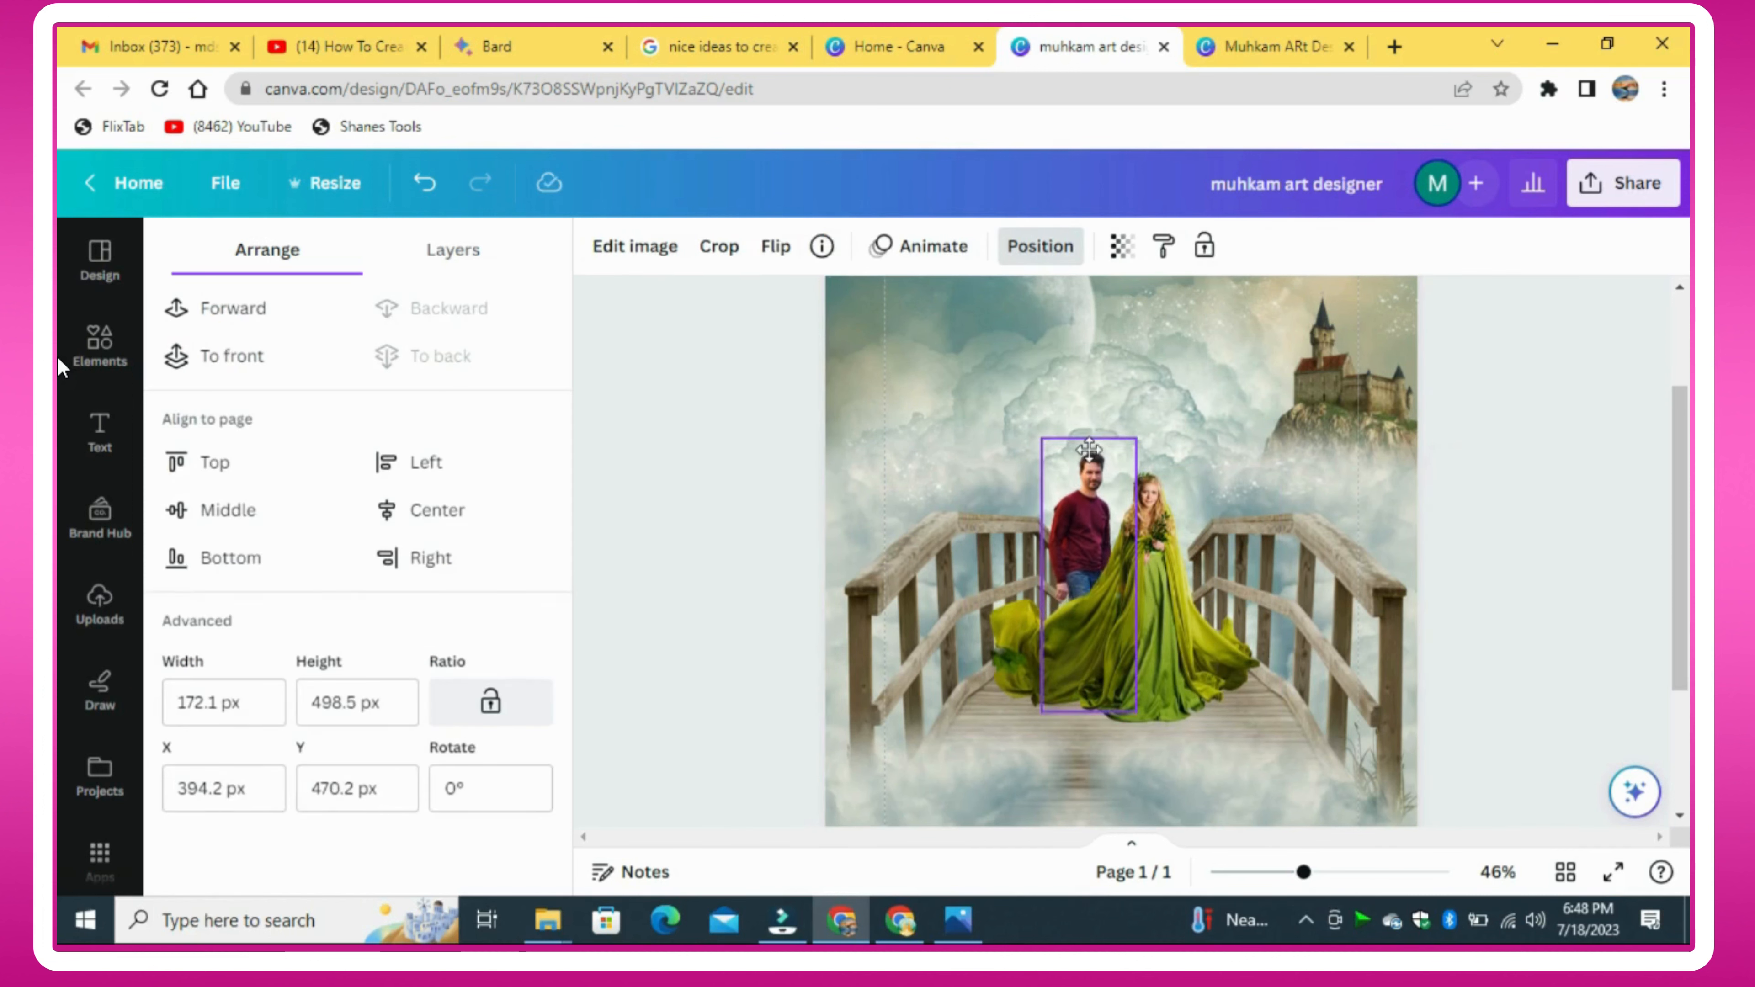
pyautogui.moveTo(1136, 437); pyautogui.dragTo(1140, 448)
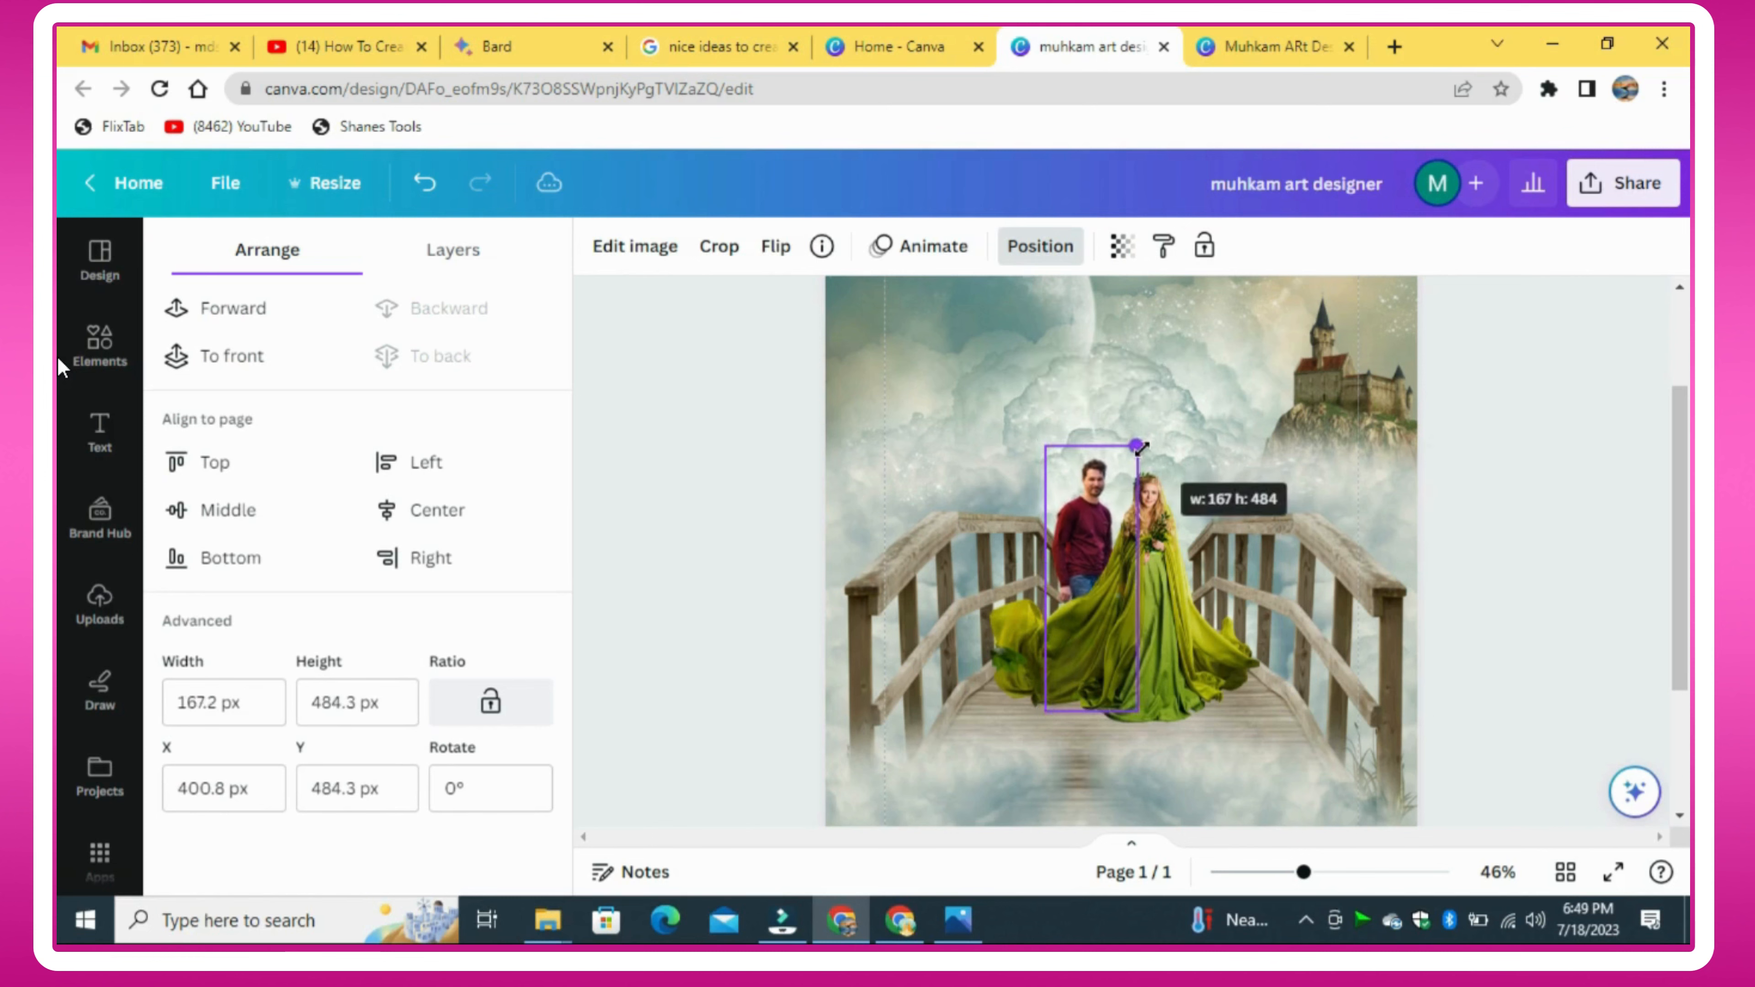
pyautogui.click(1531, 515)
# Step: Add the recently used red spotted mushroom, scale it down and place it in the page's lower-left corner
pyautogui.click(401, 764)
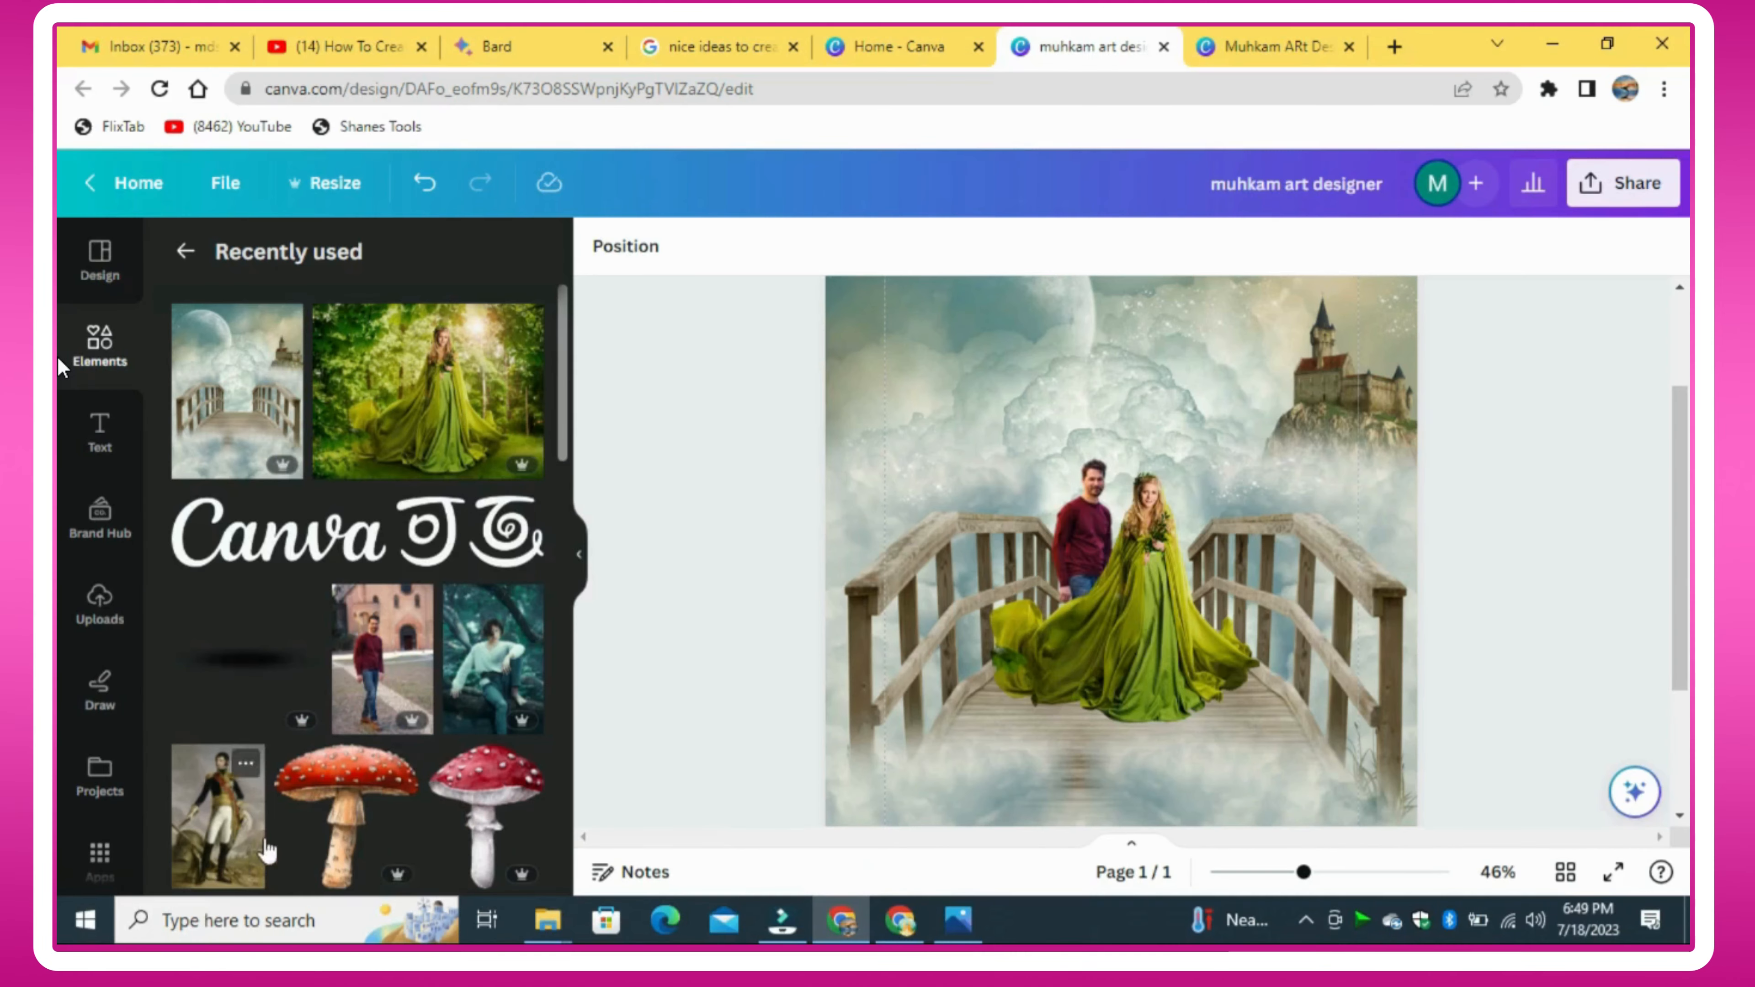
pyautogui.click(345, 812)
pyautogui.moveTo(1356, 321); pyautogui.dragTo(1048, 681)
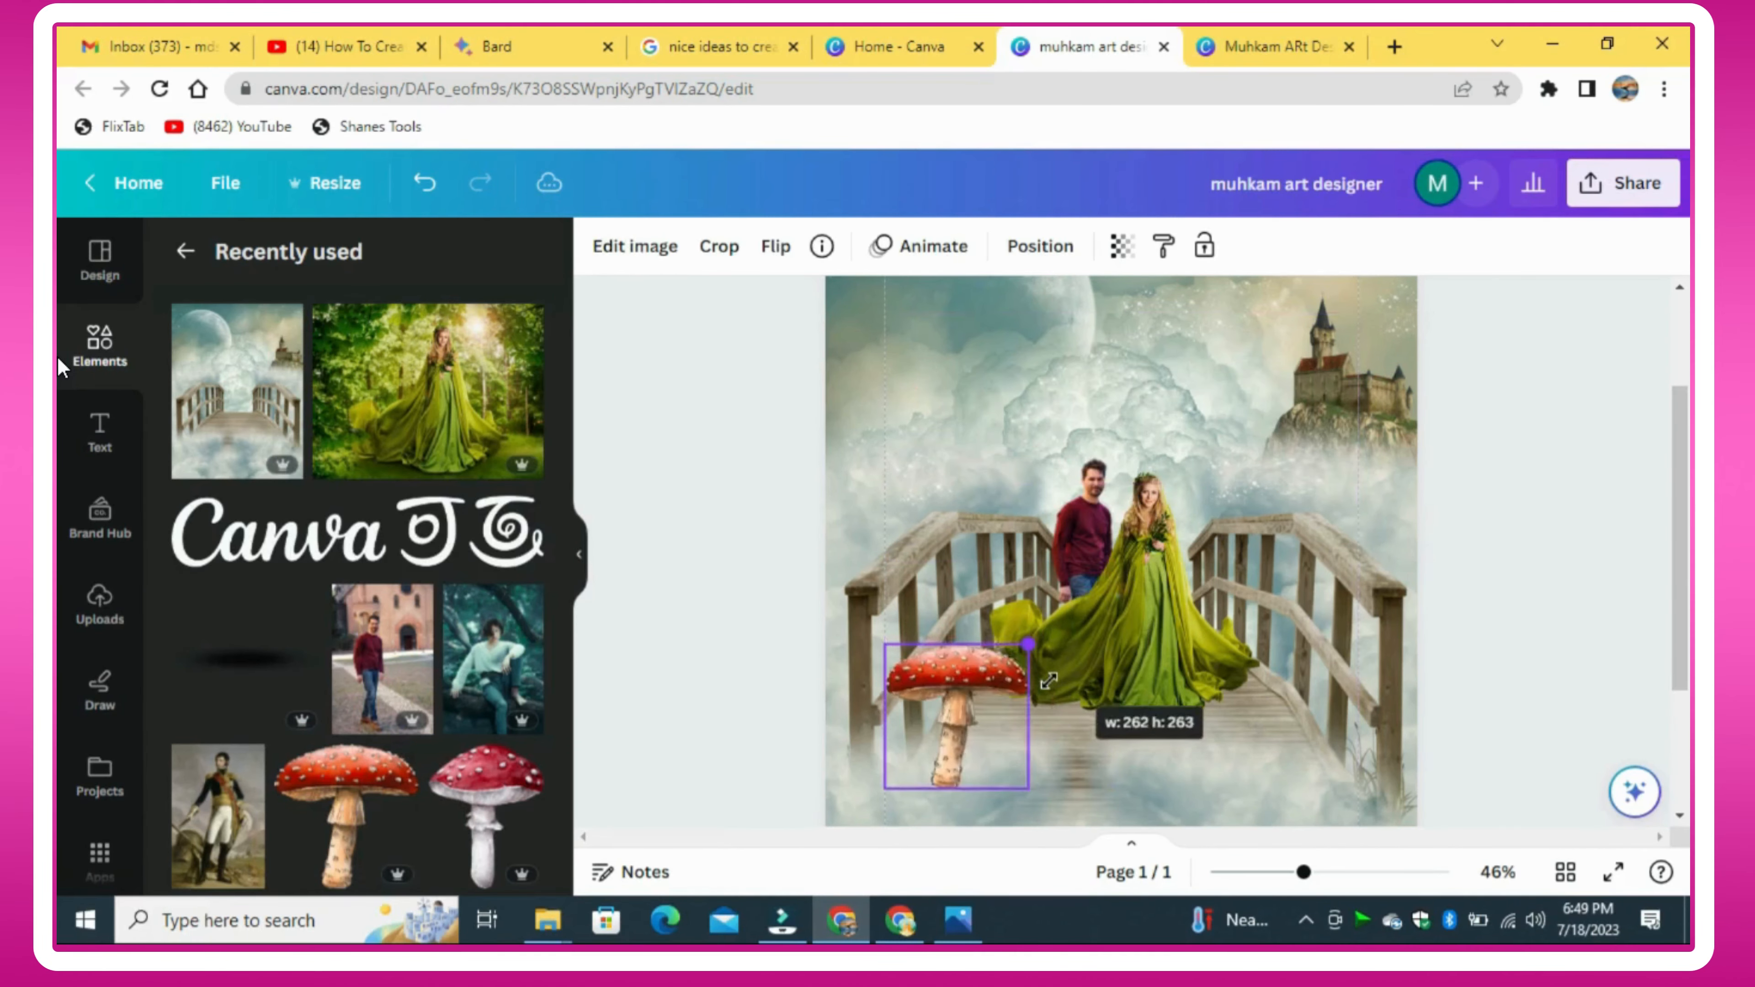
pyautogui.moveTo(936, 746); pyautogui.dragTo(929, 779)
# Step: Add the slender orange watercolor mushroom, scale it to about 263 × 267 px and place it over the red mushroom
pyautogui.scroll(-10, 345, 608)
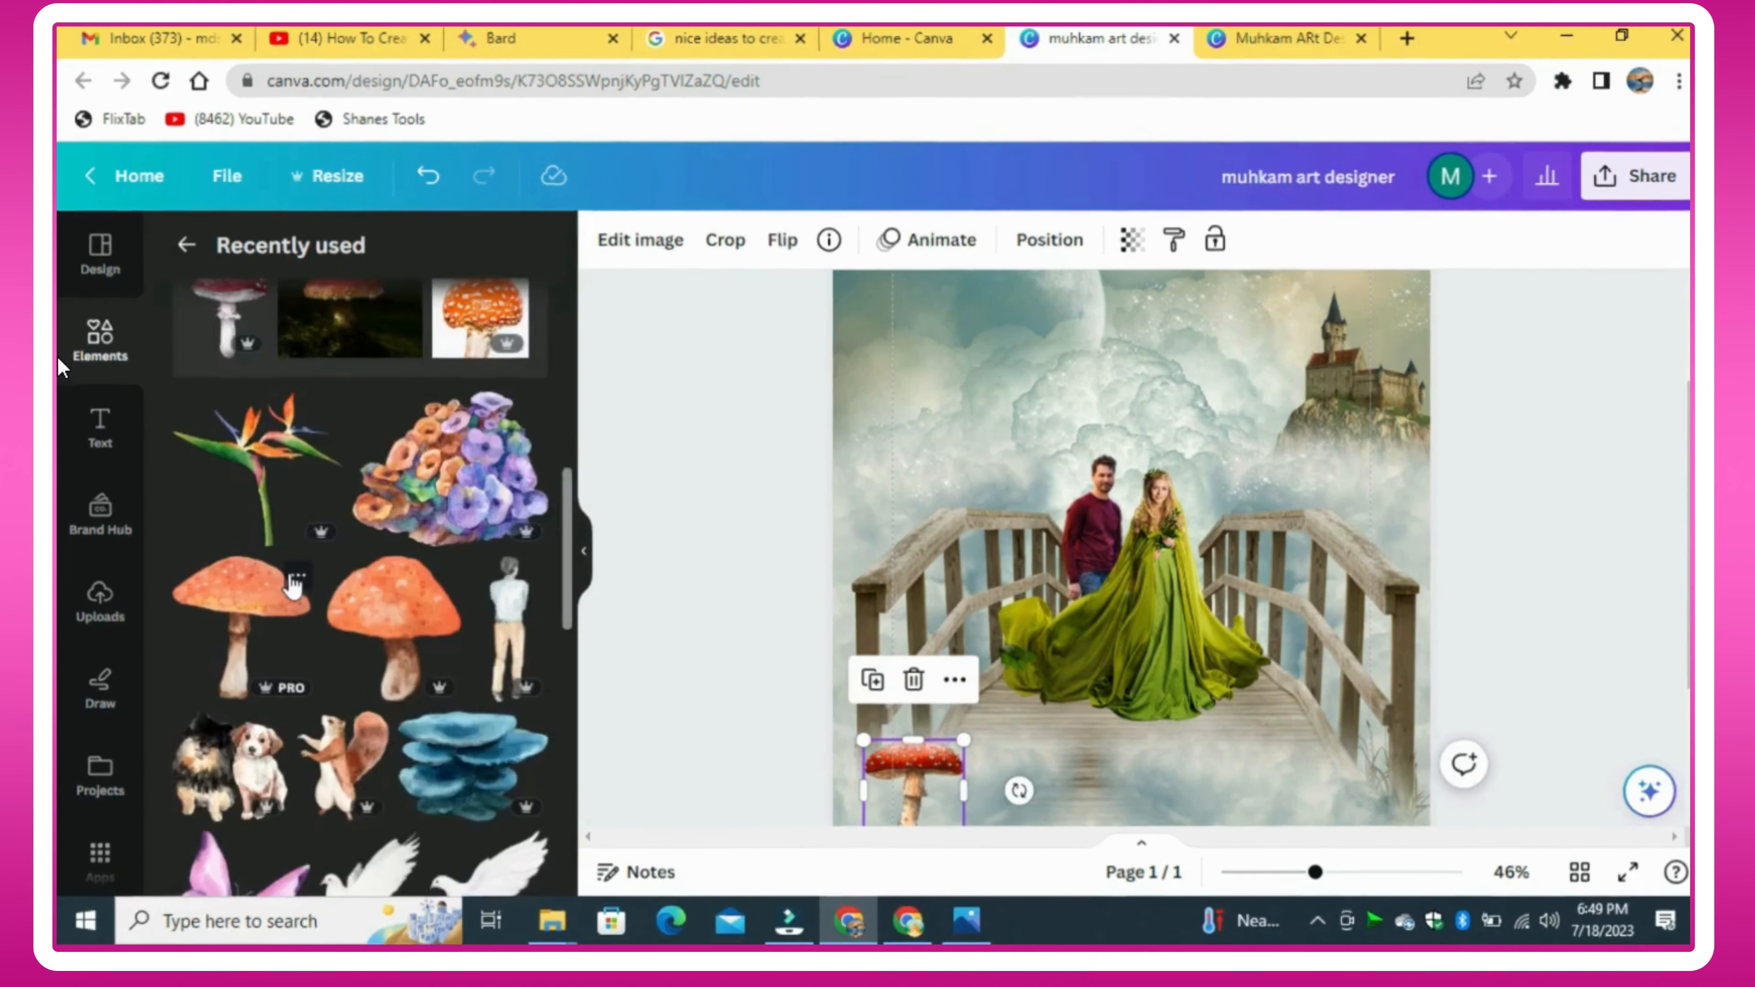
pyautogui.click(295, 579)
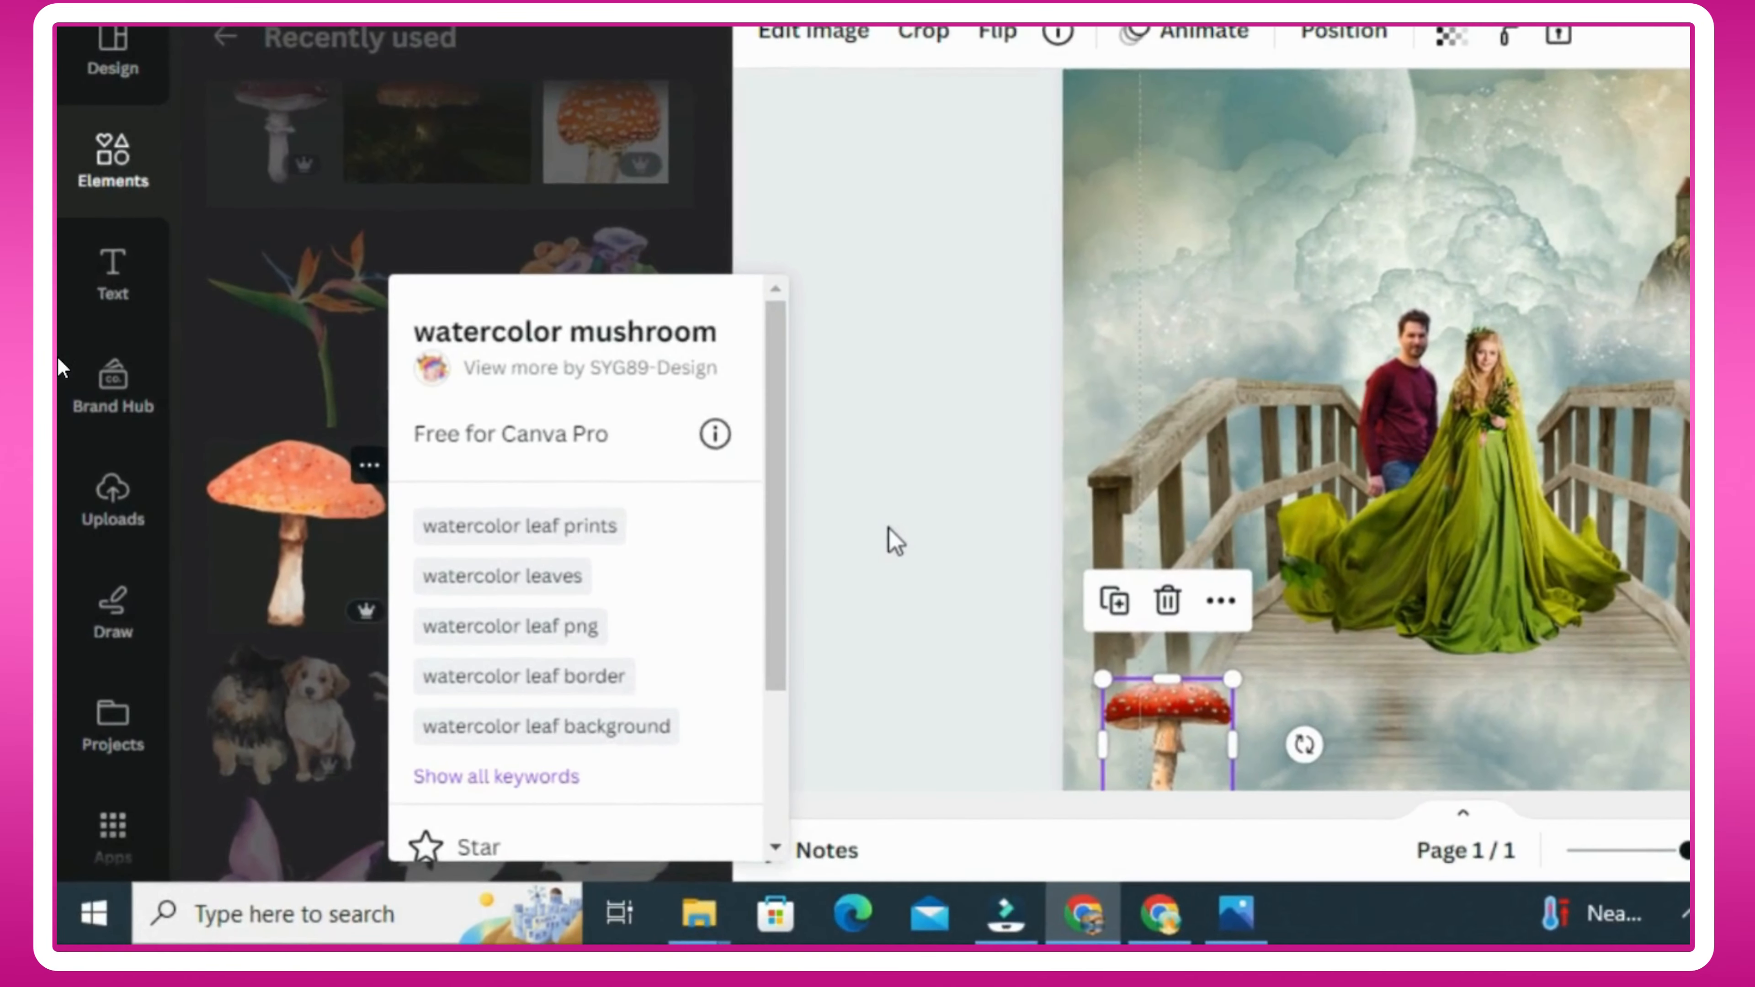
pyautogui.click(895, 541)
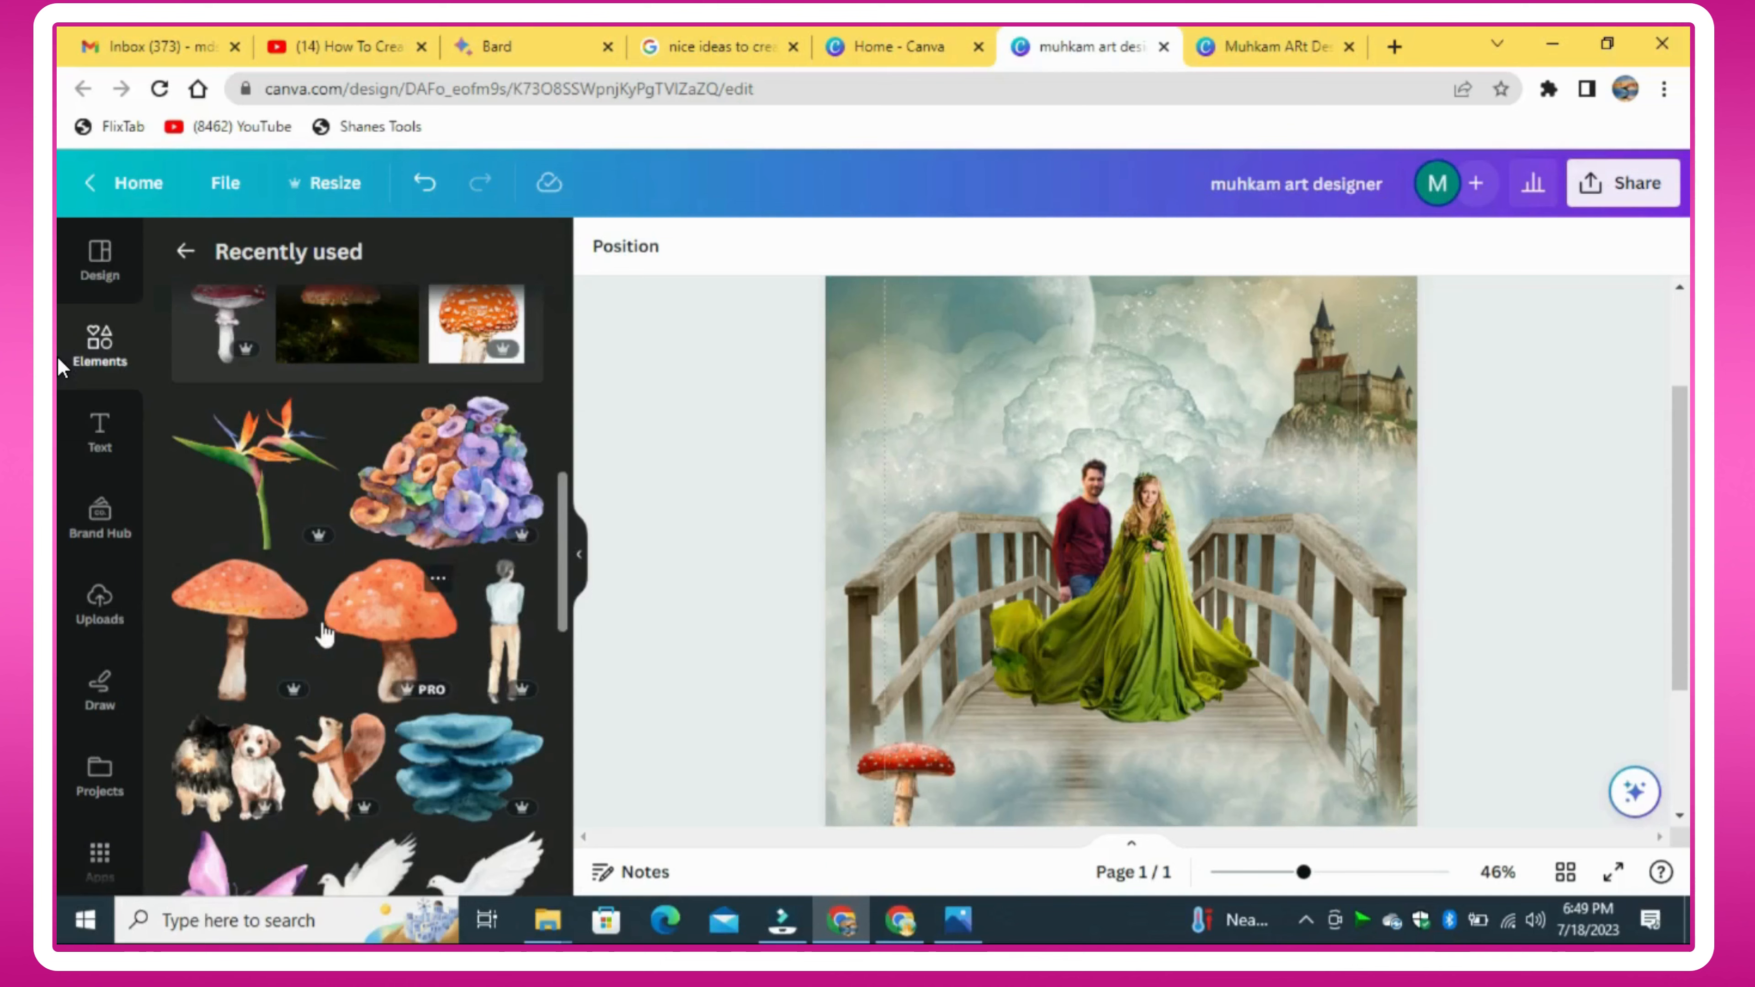
pyautogui.click(279, 632)
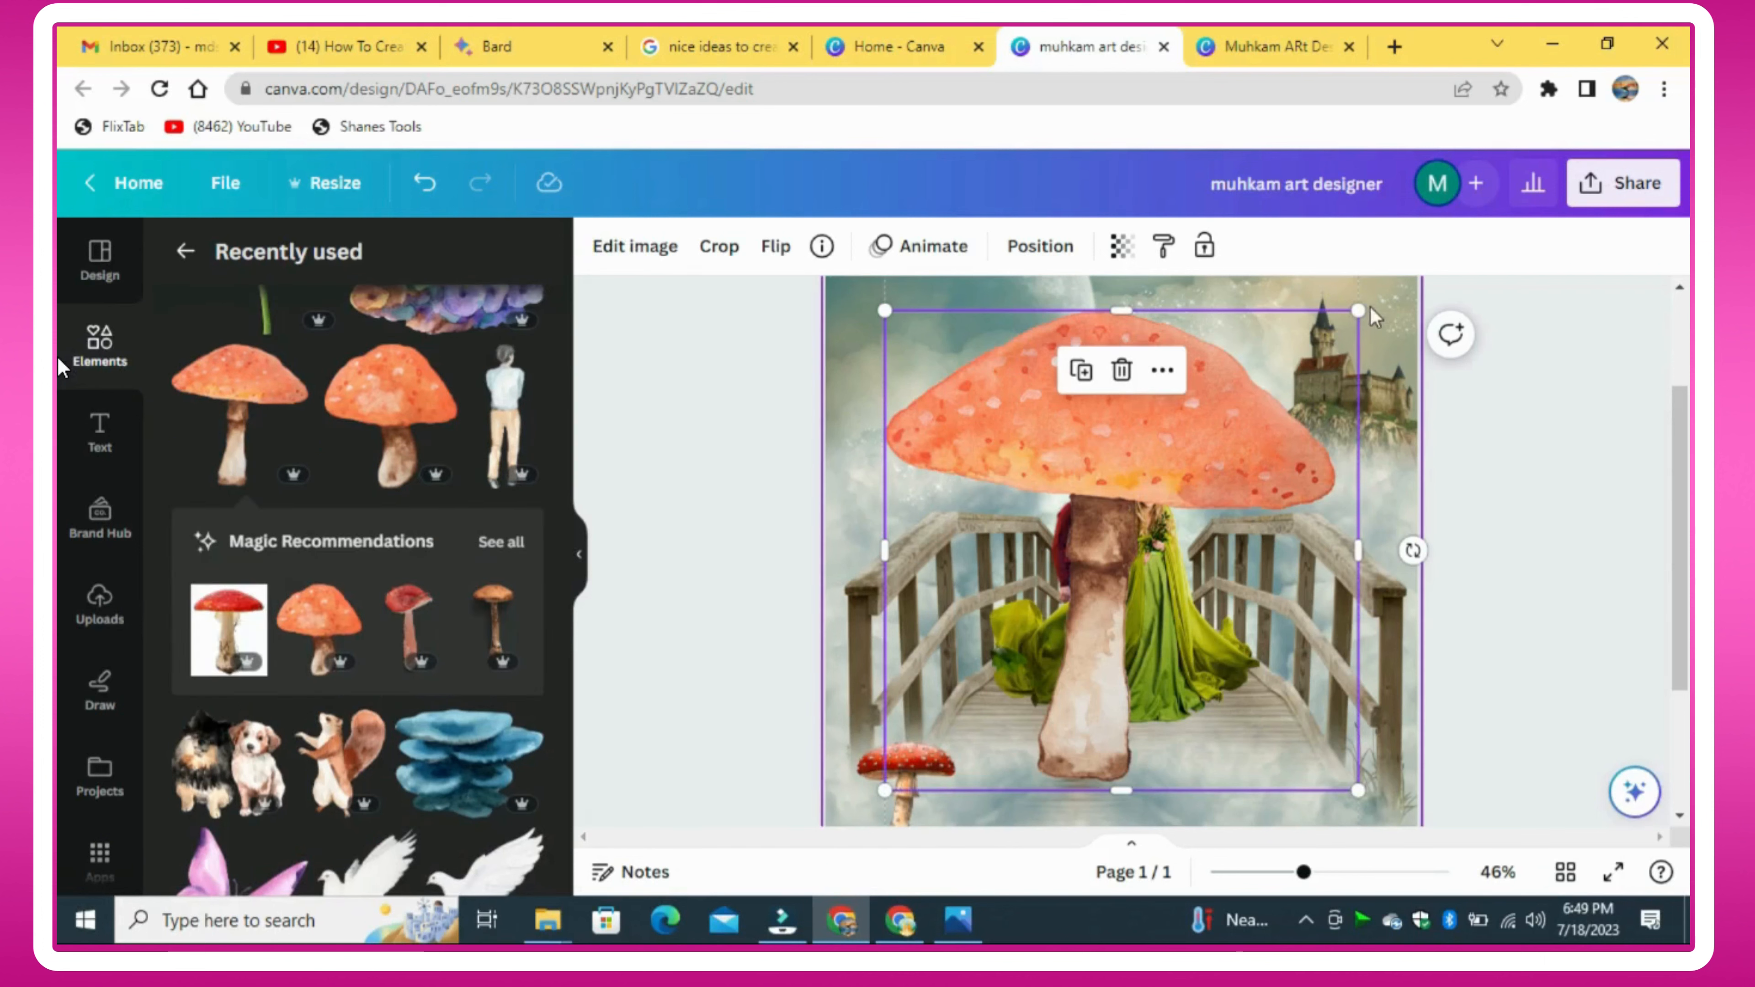
pyautogui.moveTo(1367, 306); pyautogui.dragTo(1097, 678)
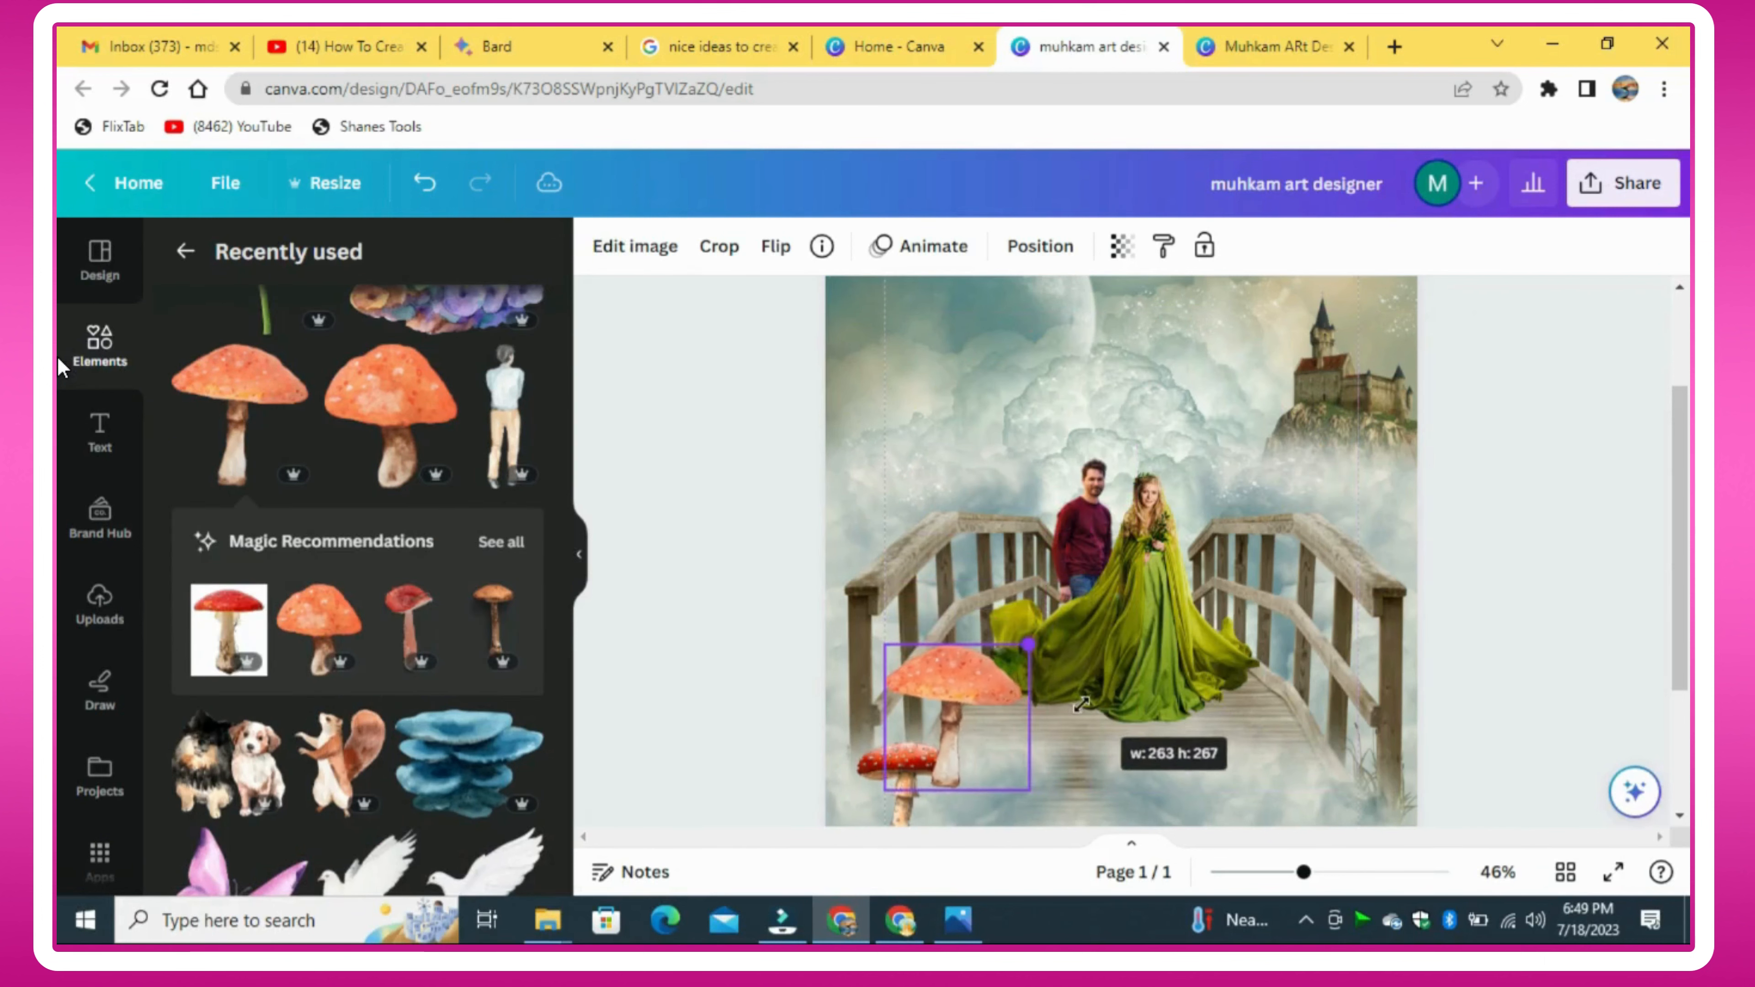
pyautogui.moveTo(1011, 779); pyautogui.dragTo(948, 814)
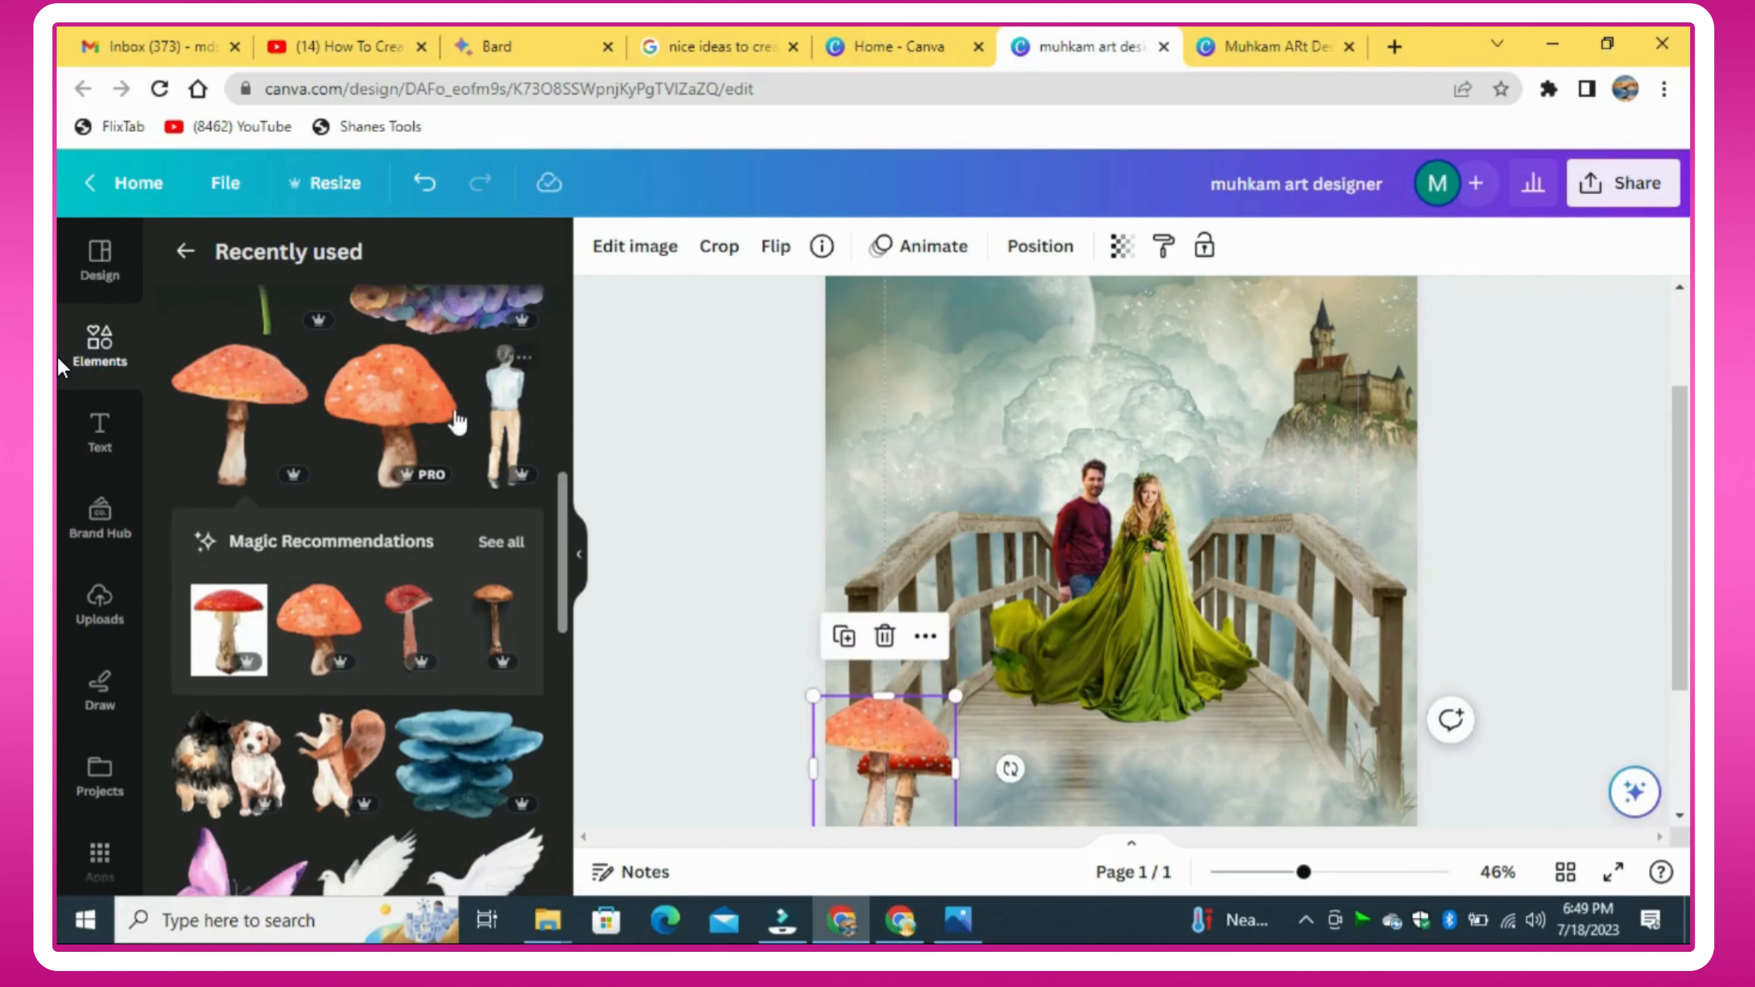
# Step: Add the second, thicker-stemmed watercolor mushroom, scale it down and fit it into the lower-left mushroom cluster
pyautogui.click(439, 367)
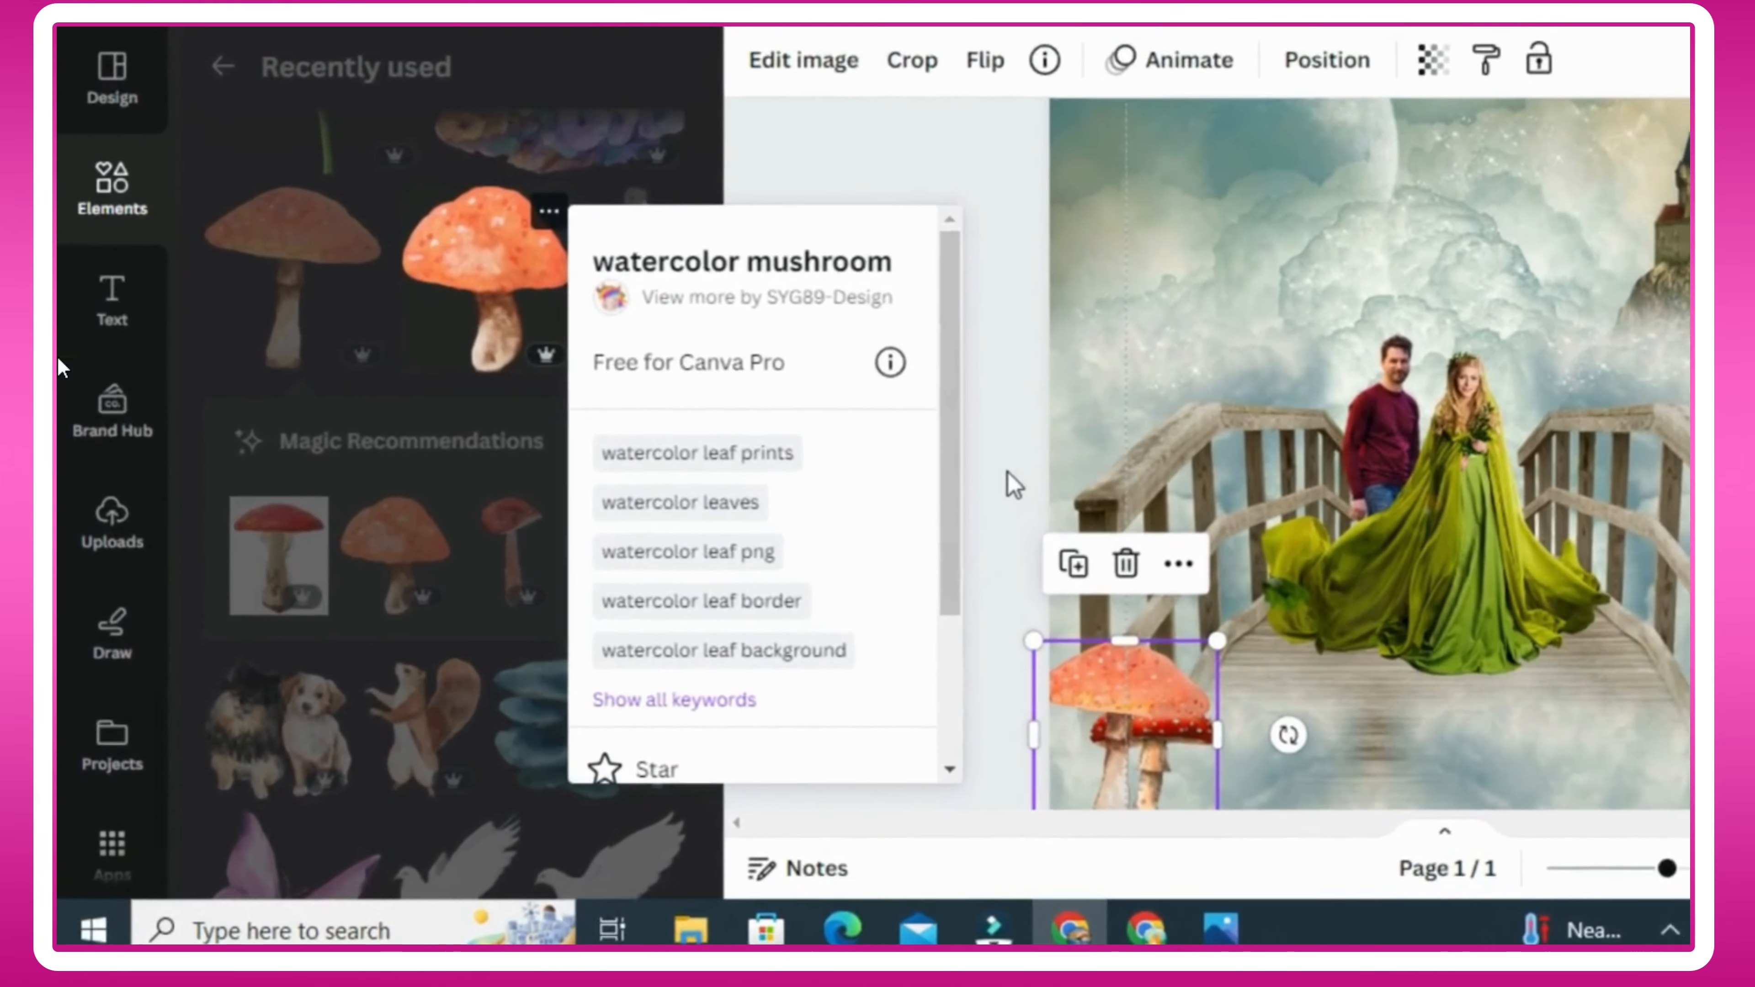
pyautogui.click(878, 528)
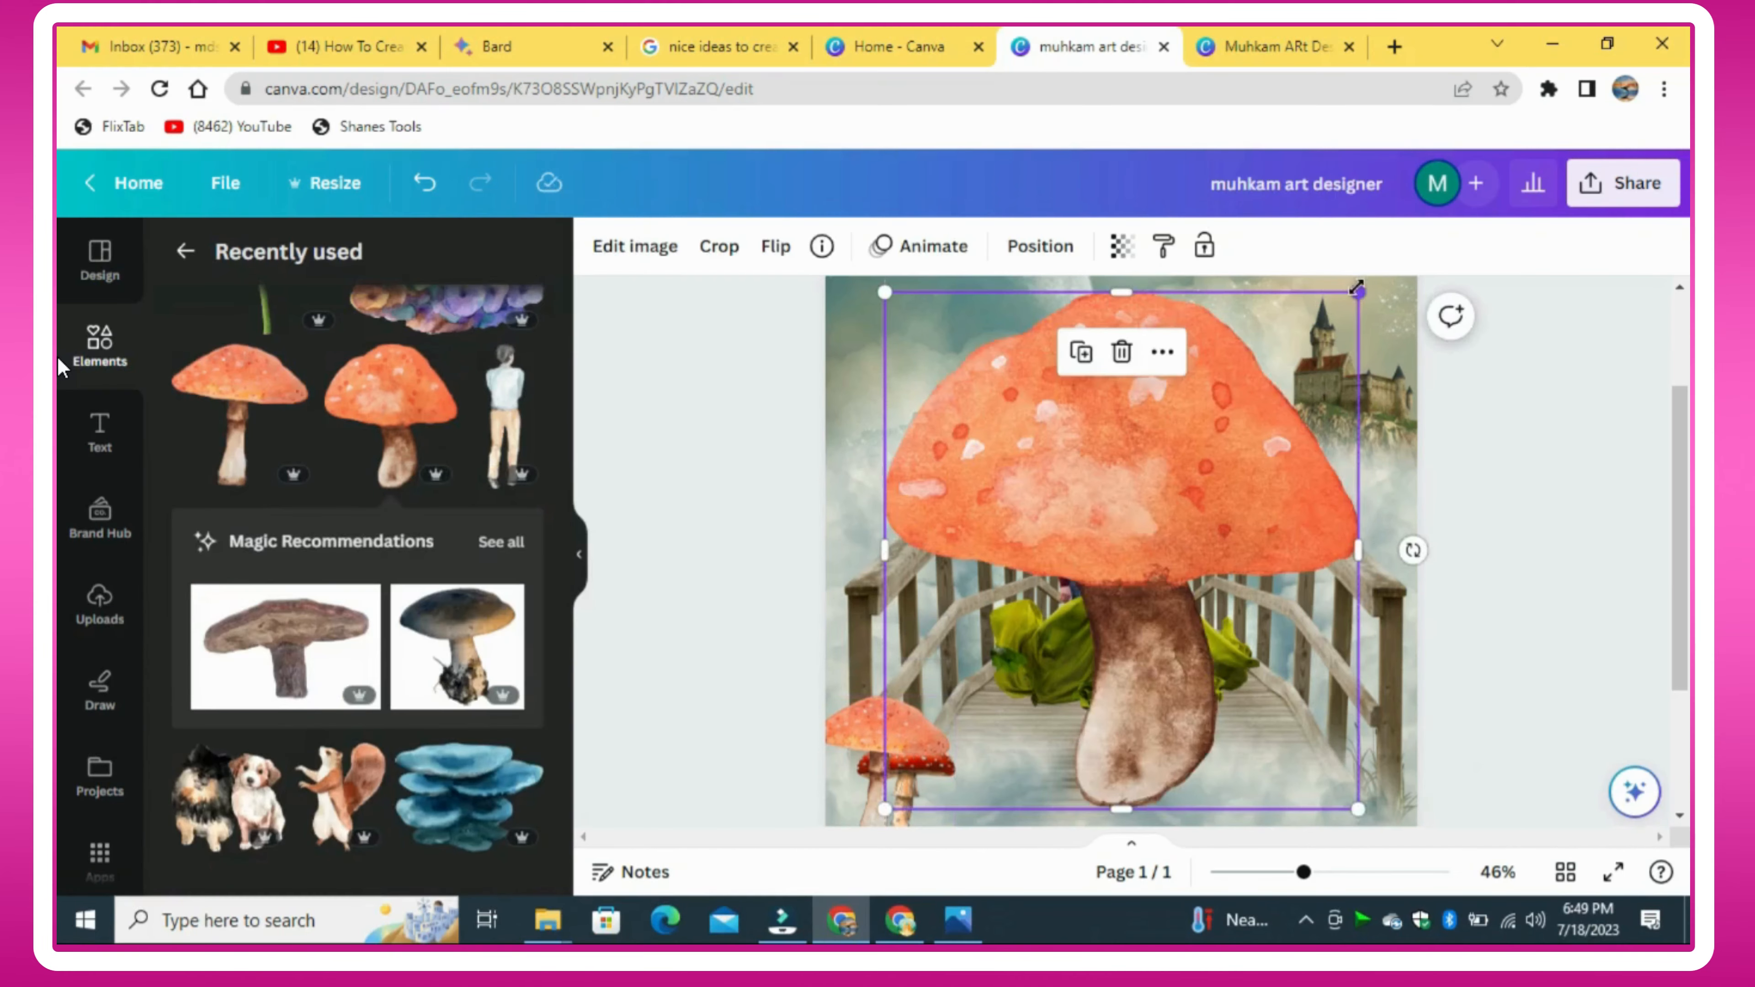
pyautogui.moveTo(1356, 287); pyautogui.dragTo(837, 791)
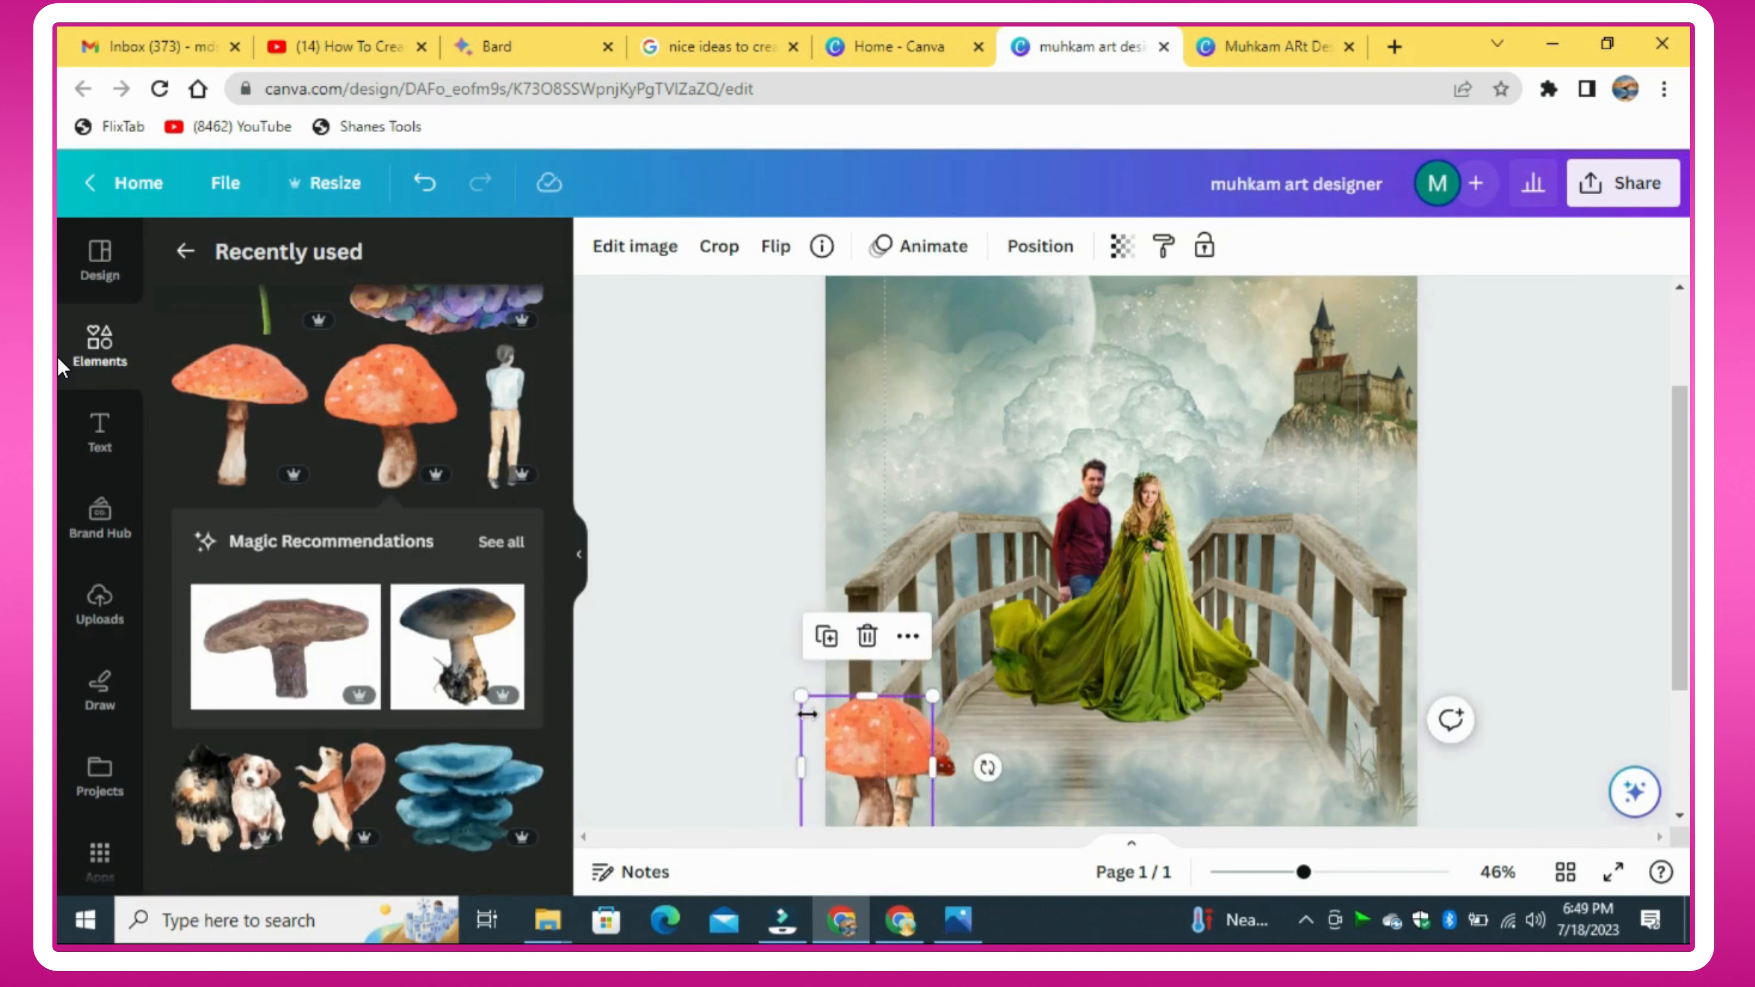
pyautogui.moveTo(803, 704); pyautogui.dragTo(809, 723)
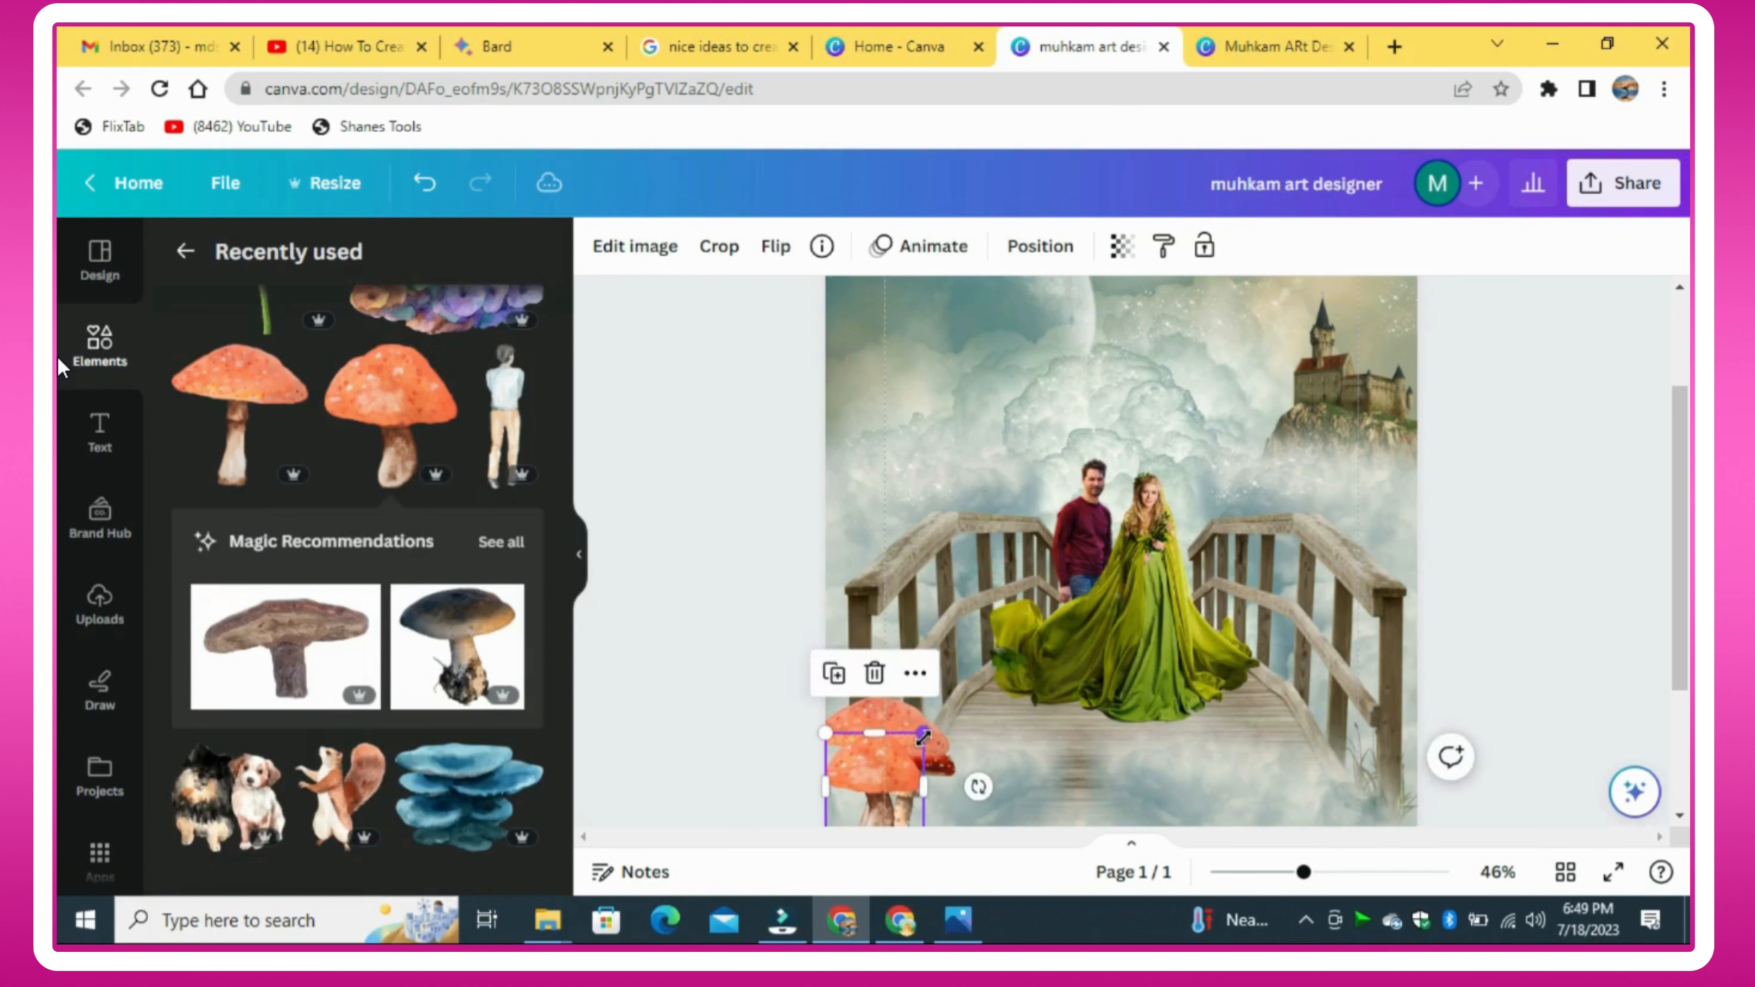
# Step: Move the red spotted mushroom out from behind the orange ones to the cluster's right side, and shift the slender orange mushroom towards it
pyautogui.moveTo(923, 738); pyautogui.dragTo(975, 783)
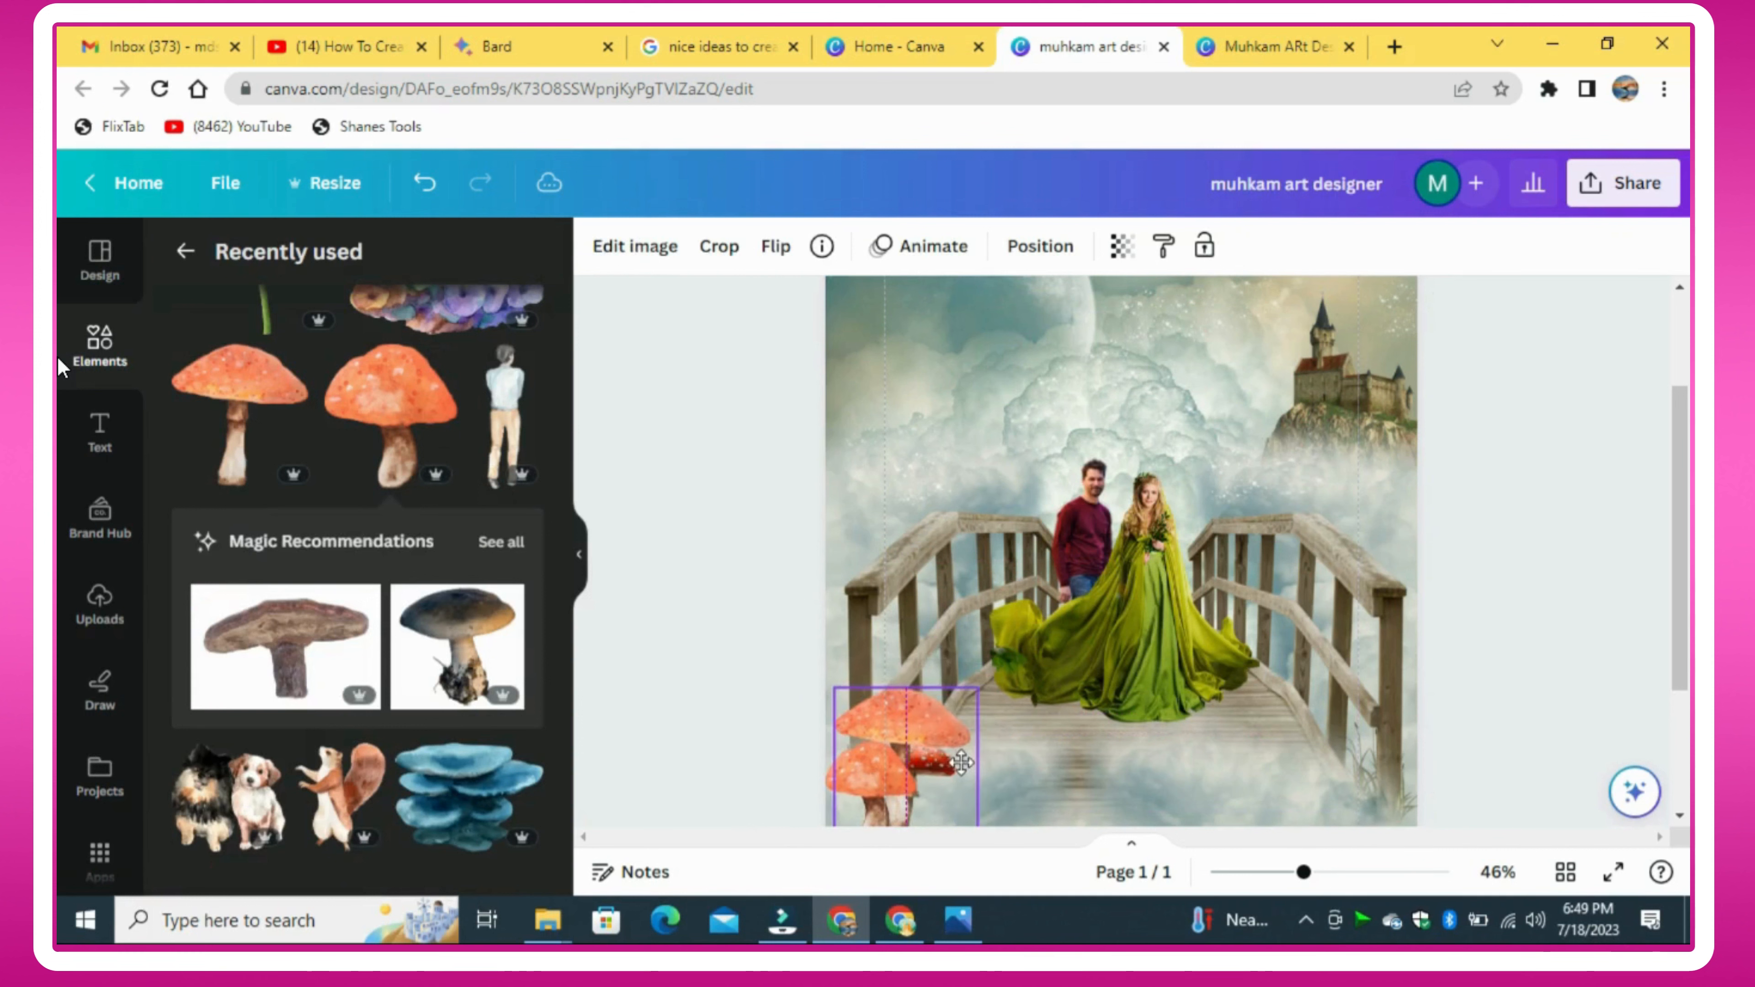
pyautogui.click(1061, 246)
pyautogui.click(442, 250)
pyautogui.click(424, 551)
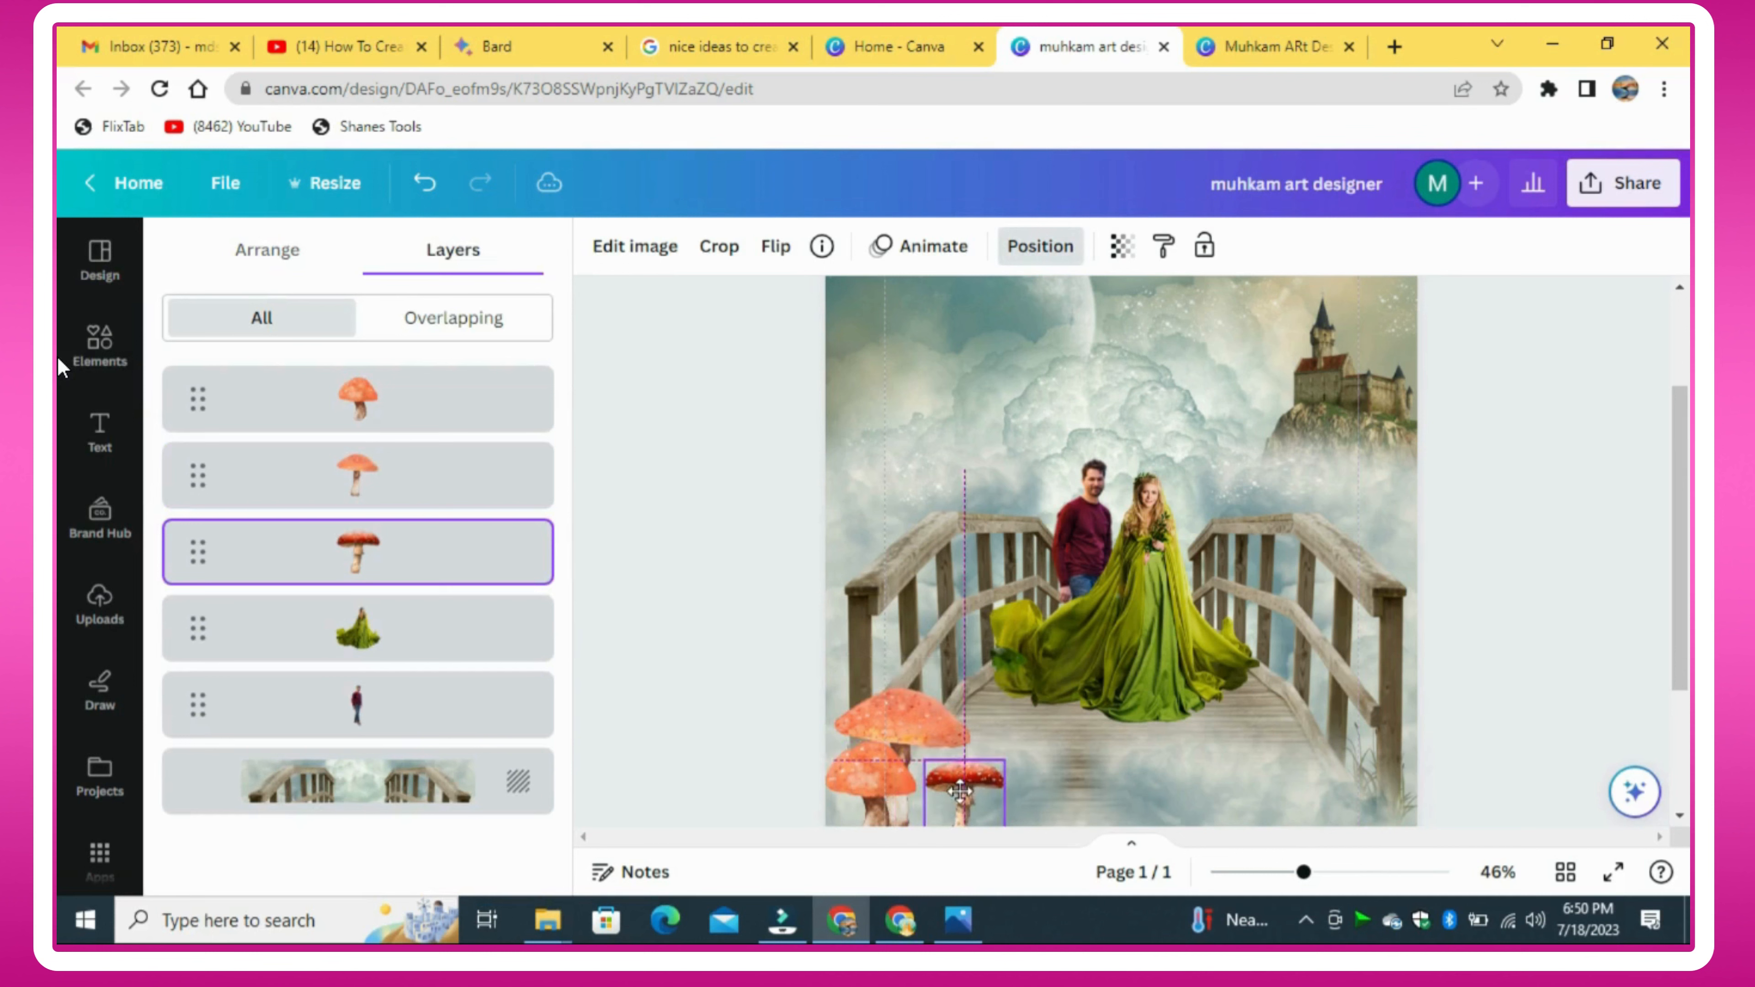
pyautogui.moveTo(903, 727); pyautogui.dragTo(914, 727)
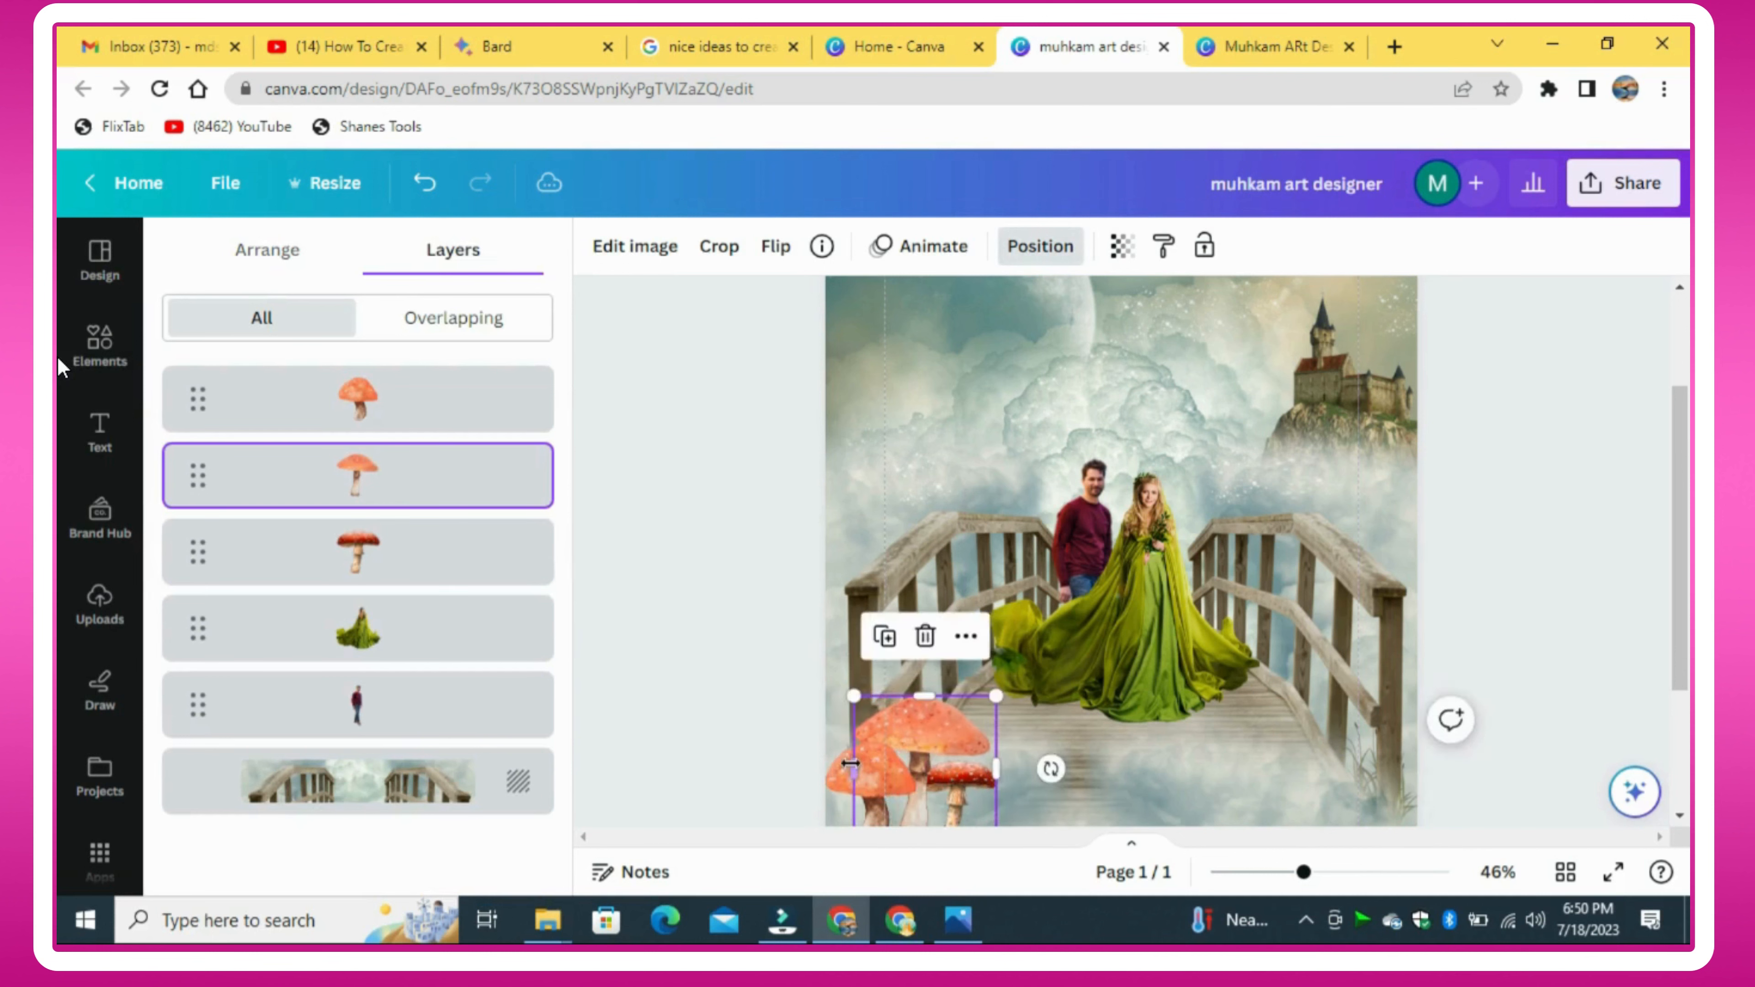
# Step: Scale the thicker-stemmed mushroom to about 145 × 158 px and tighten the red and slender mushrooms around it into a compact corner cluster
pyautogui.click(842, 791)
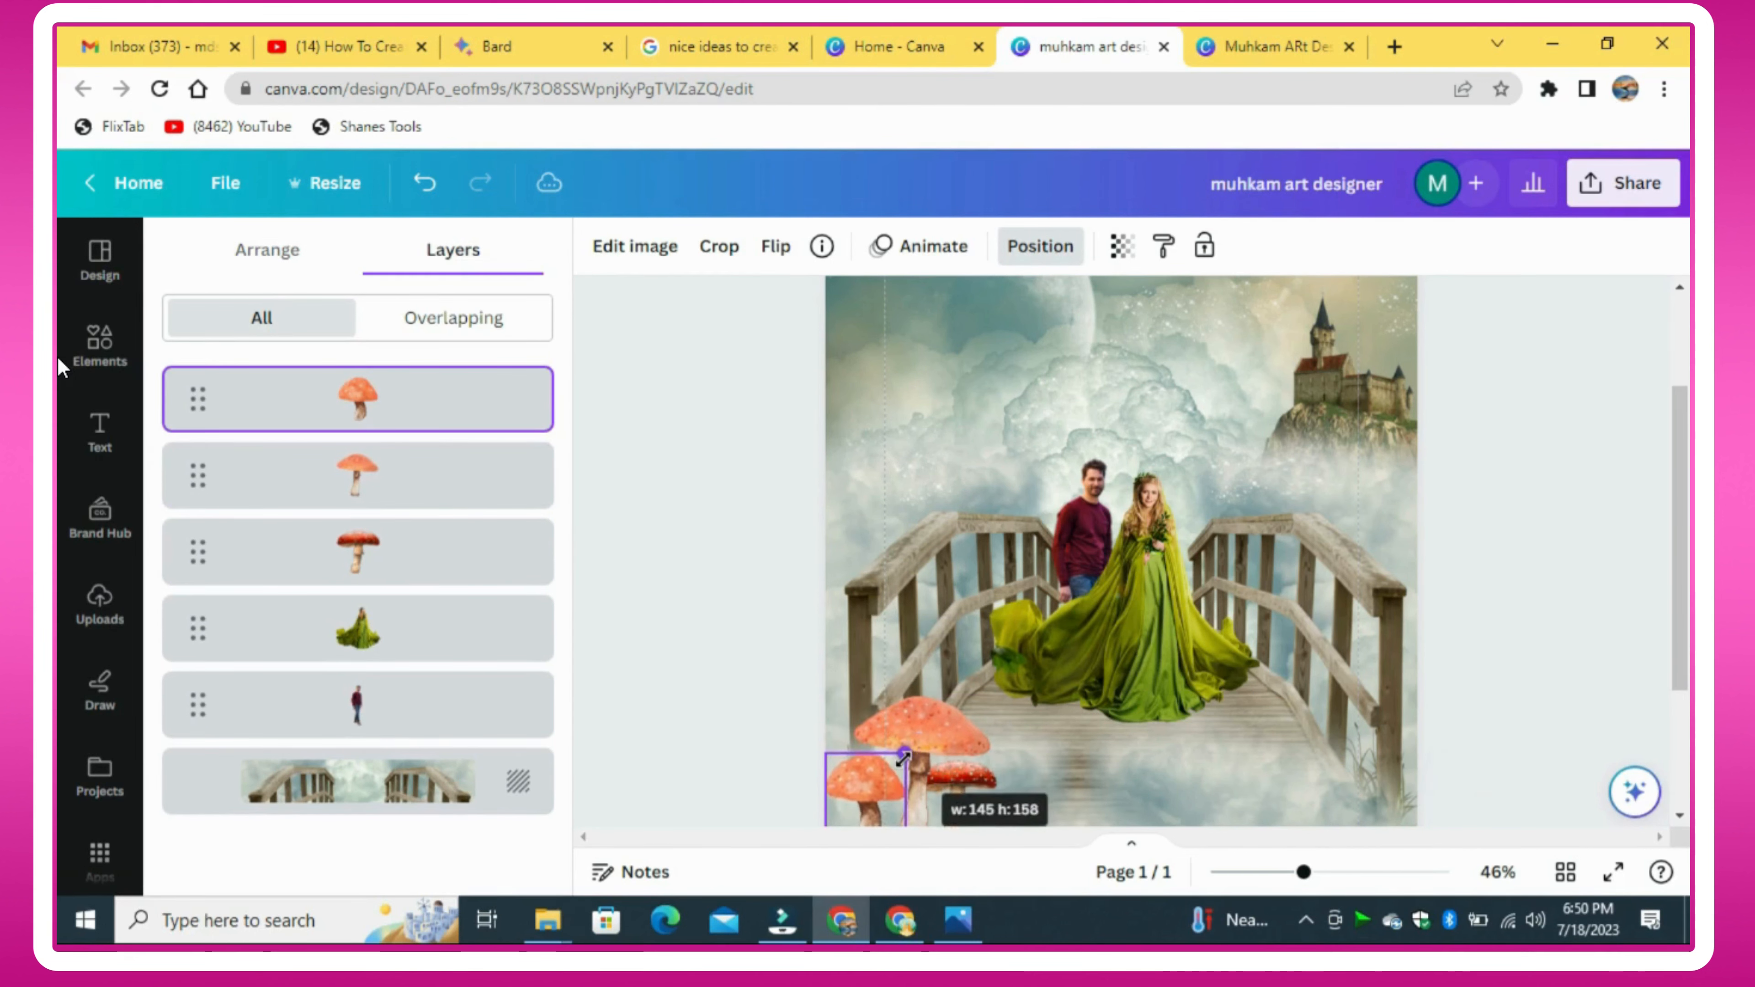
pyautogui.moveTo(903, 758); pyautogui.dragTo(968, 712)
pyautogui.click(988, 774)
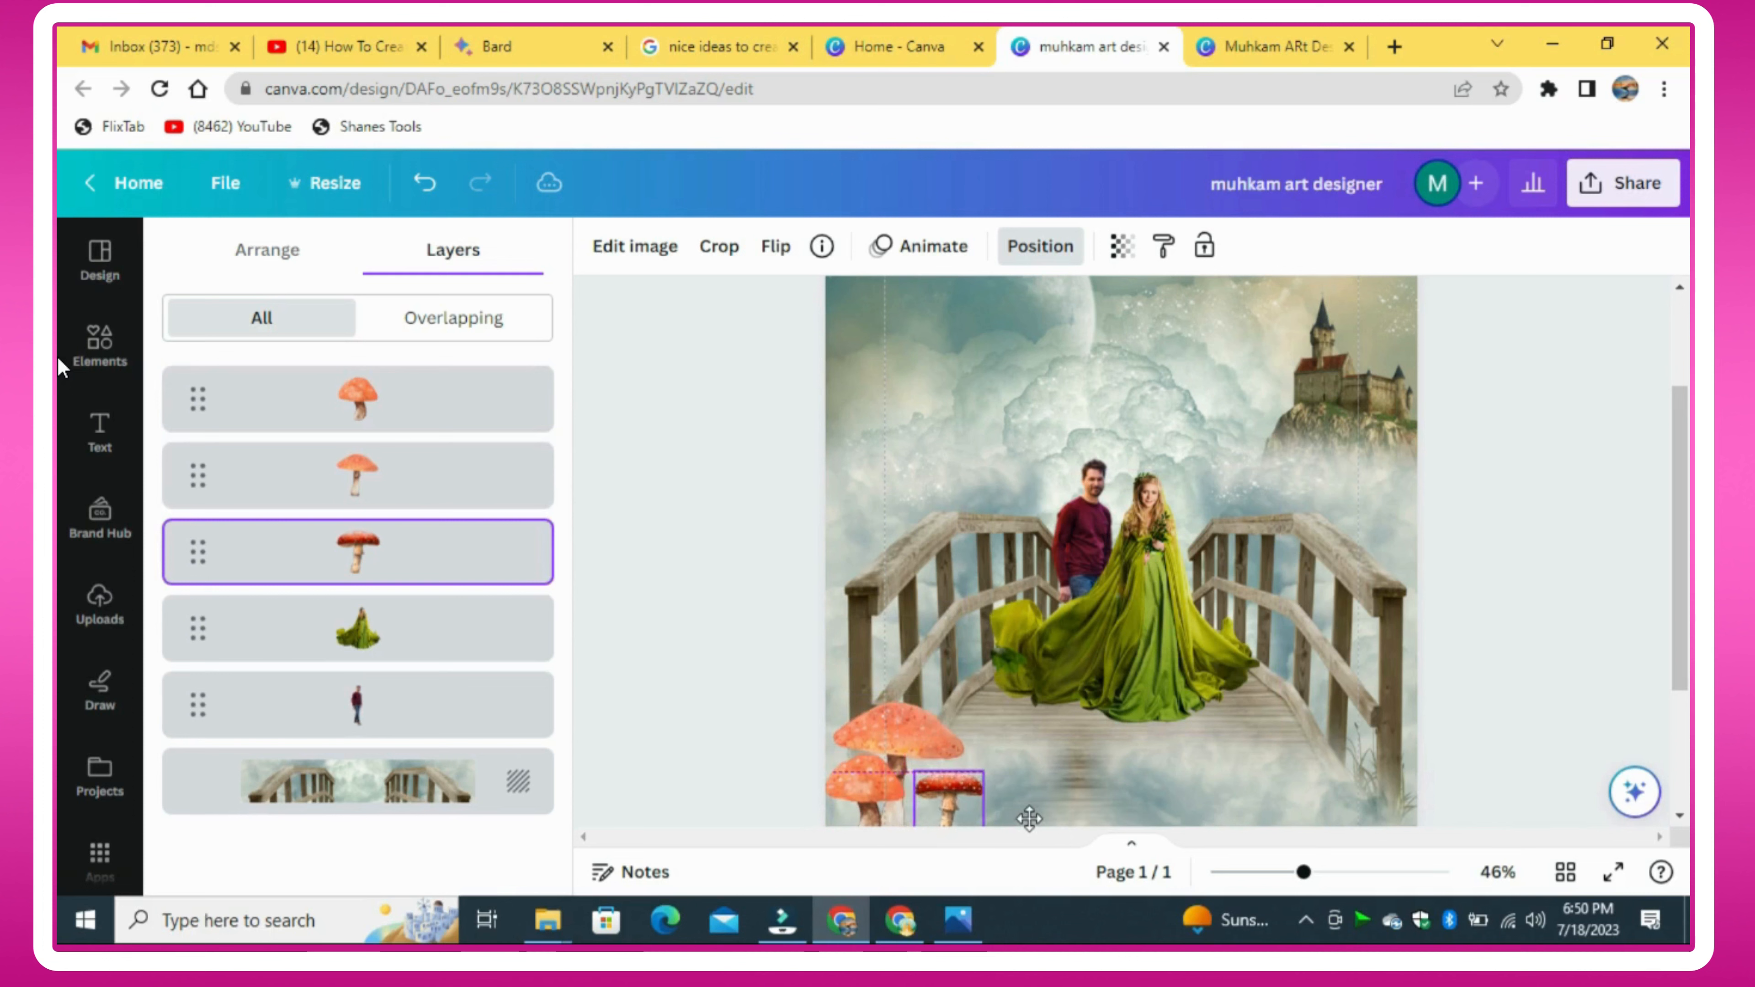
pyautogui.moveTo(891, 739); pyautogui.dragTo(870, 736)
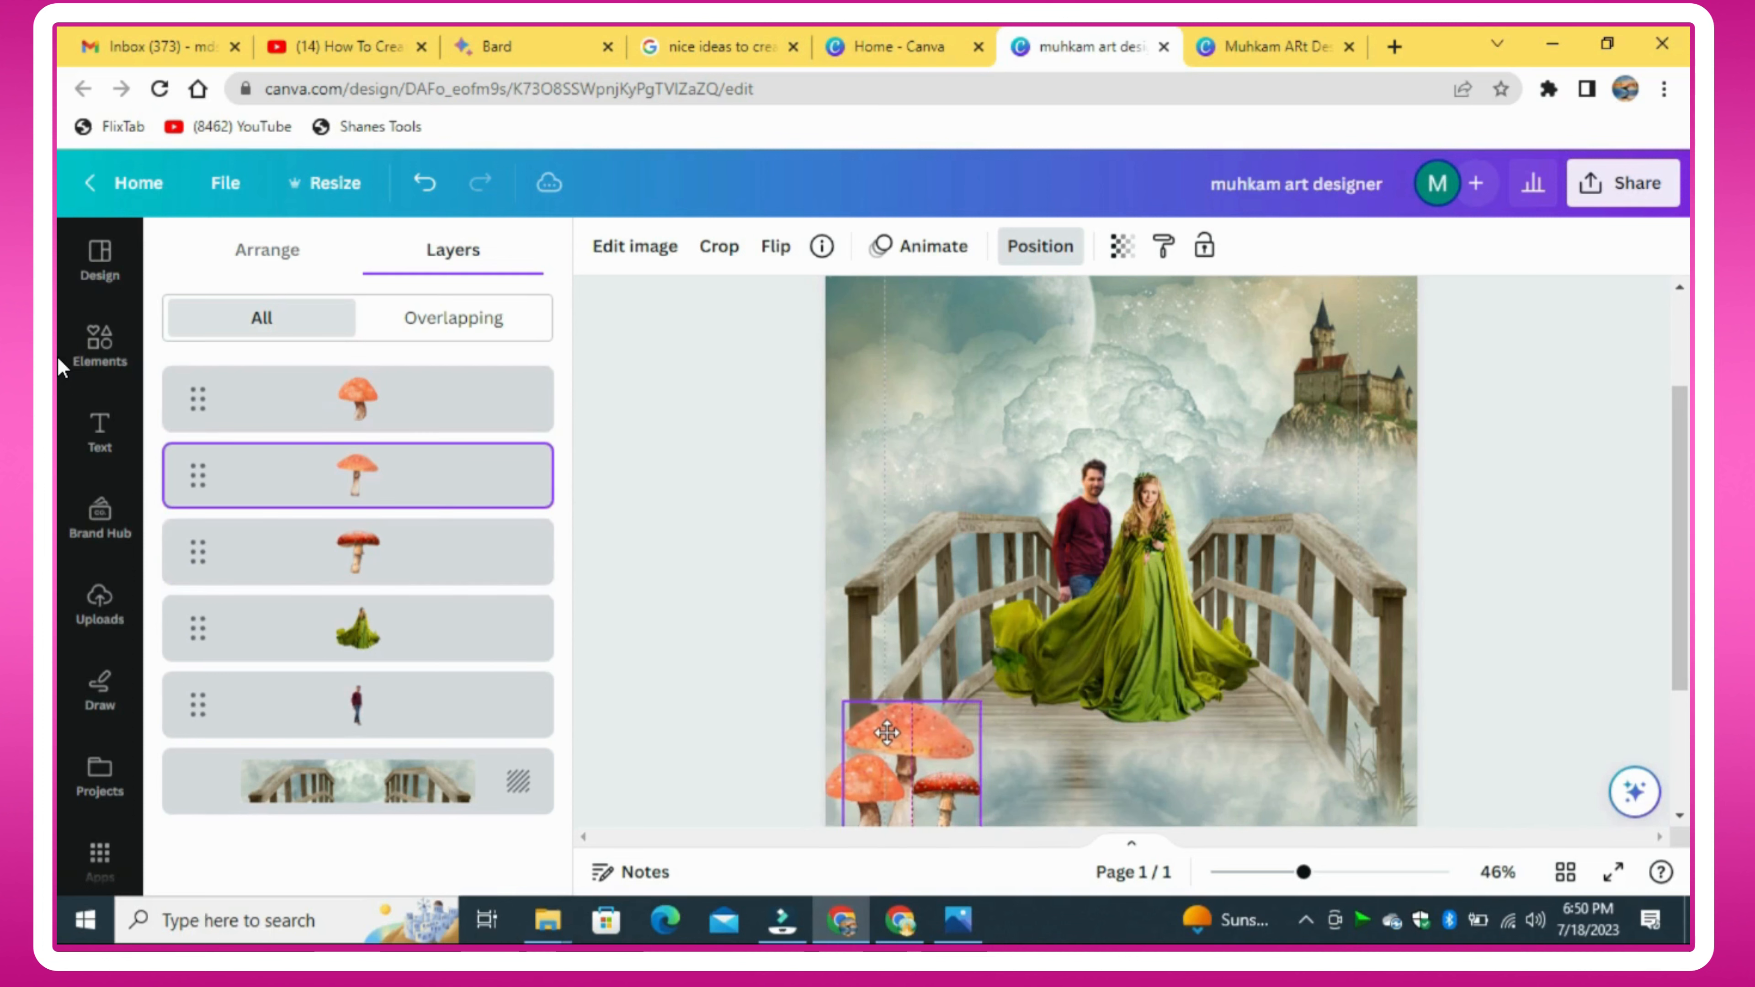
pyautogui.click(1119, 784)
pyautogui.click(678, 536)
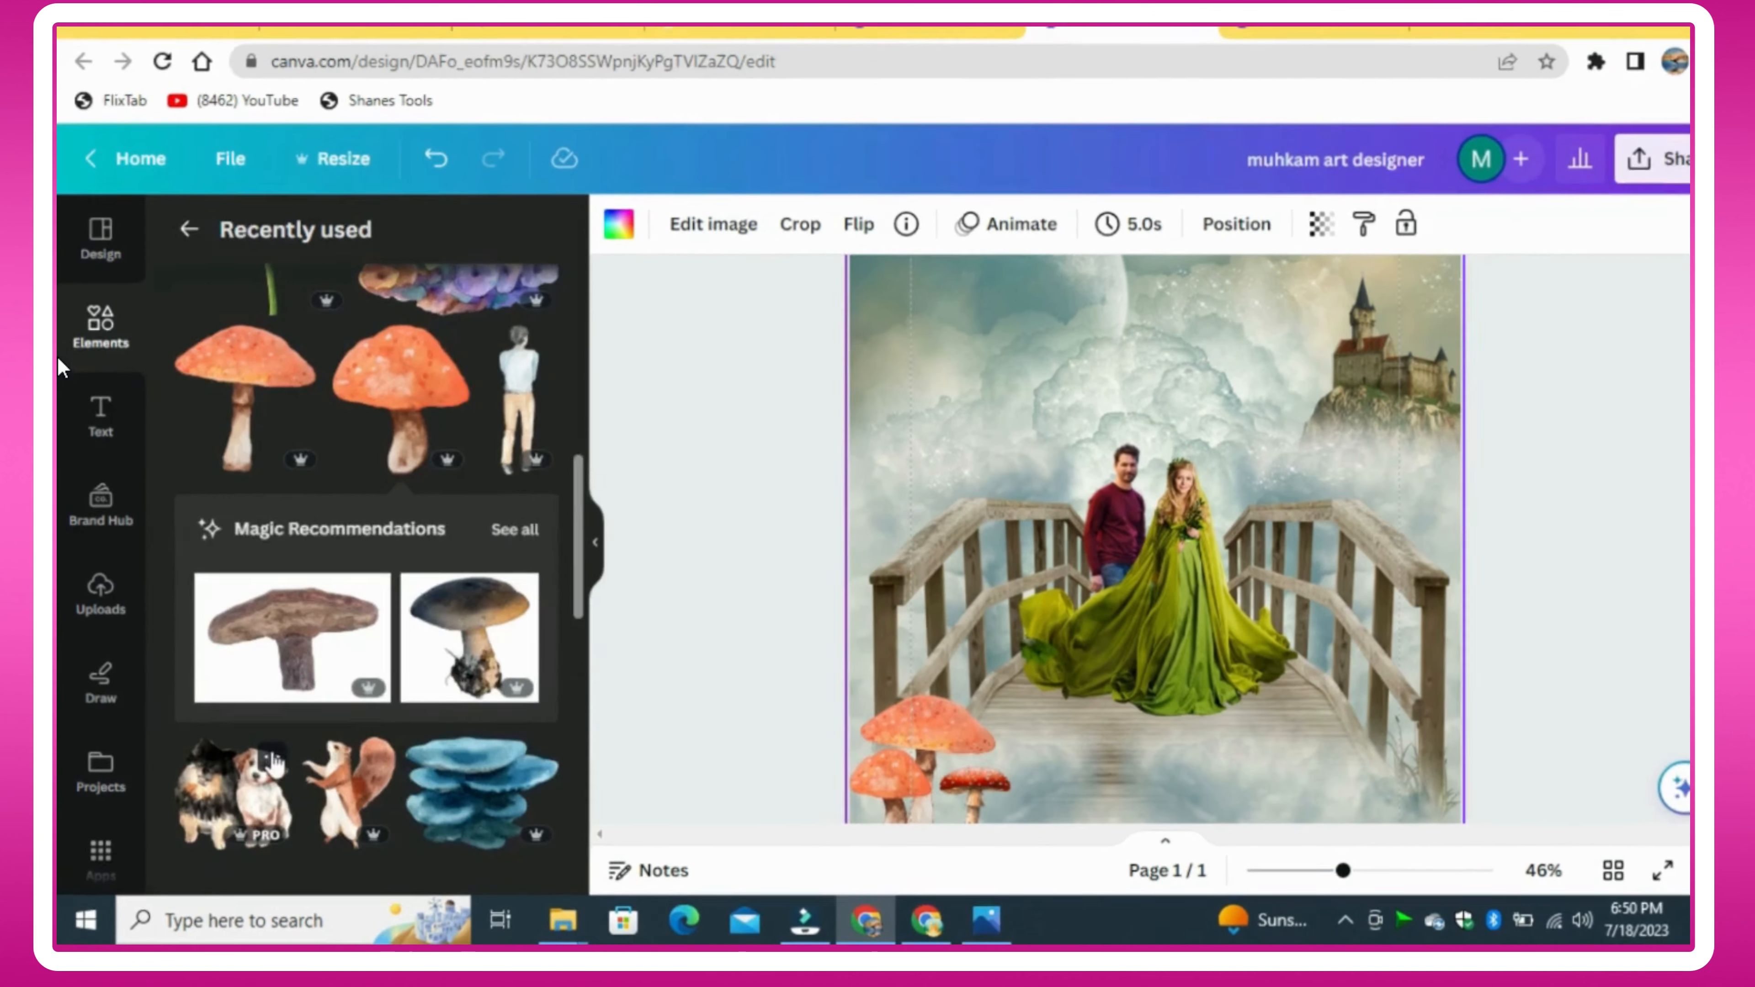
# Step: Add the Cute Dogs Watercolor graphic, scale it down and place it on the bridge beside the hem of the woman's gown
pyautogui.click(271, 754)
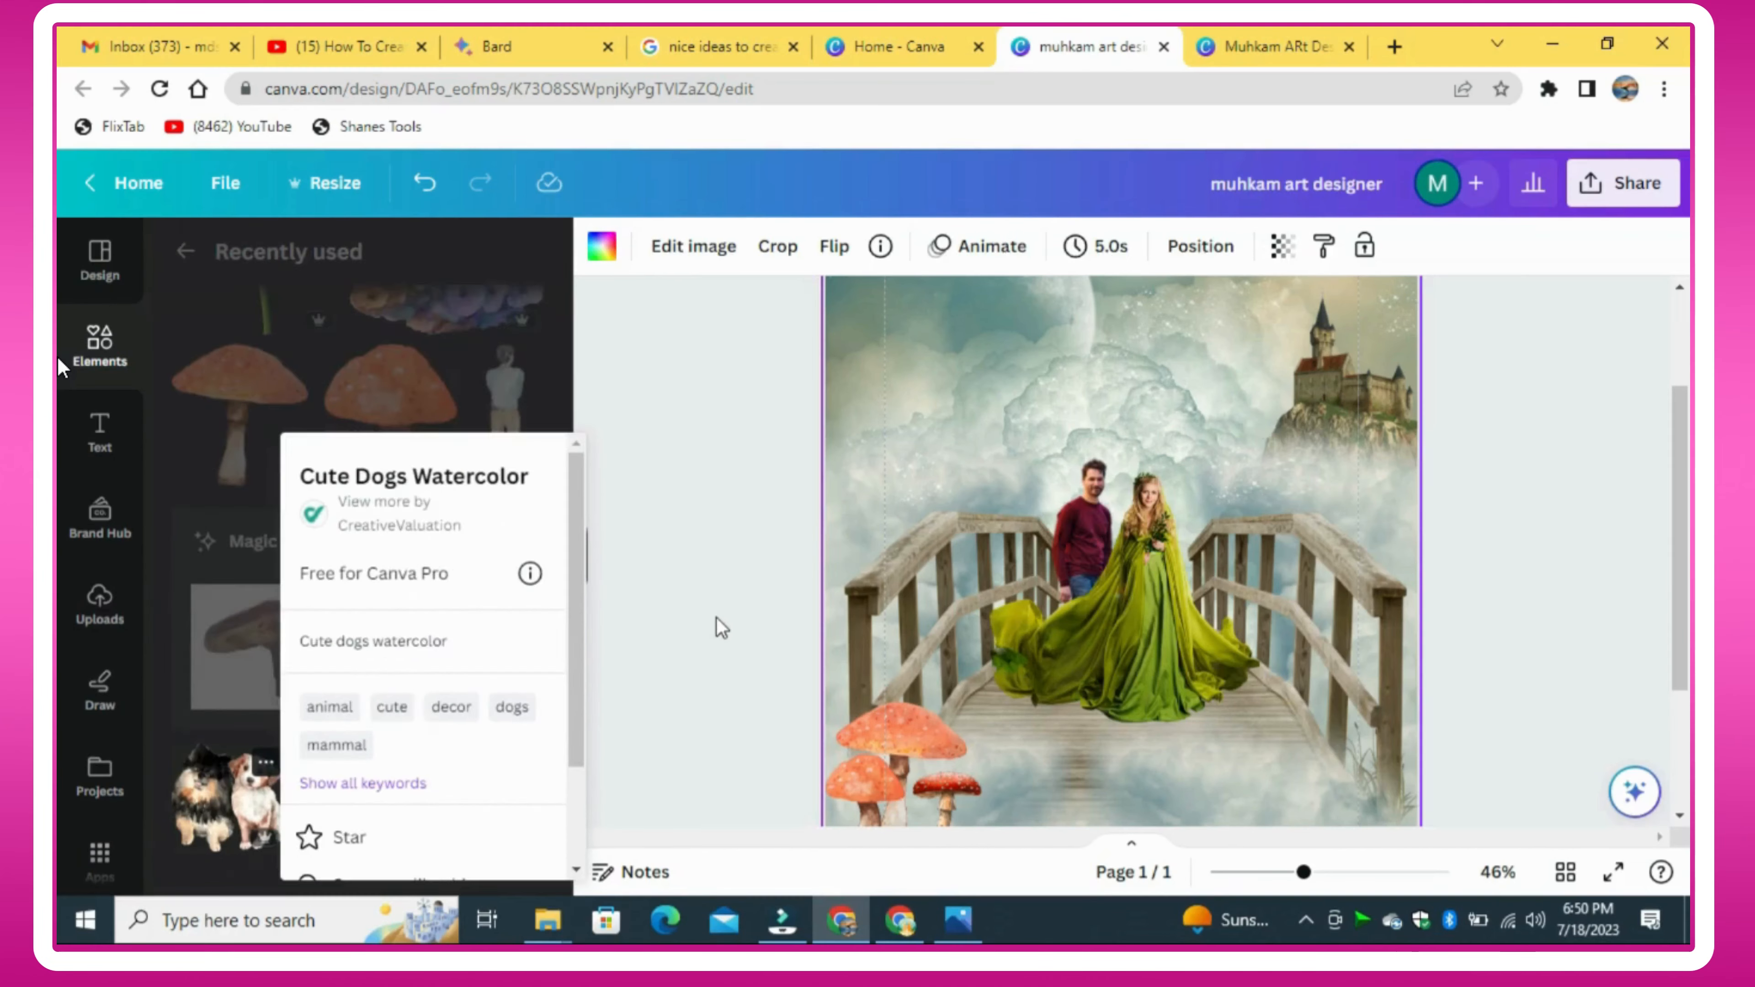
pyautogui.click(886, 535)
pyautogui.click(293, 750)
pyautogui.moveTo(1358, 325); pyautogui.dragTo(1092, 579)
pyautogui.moveTo(885, 775); pyautogui.dragTo(1032, 755)
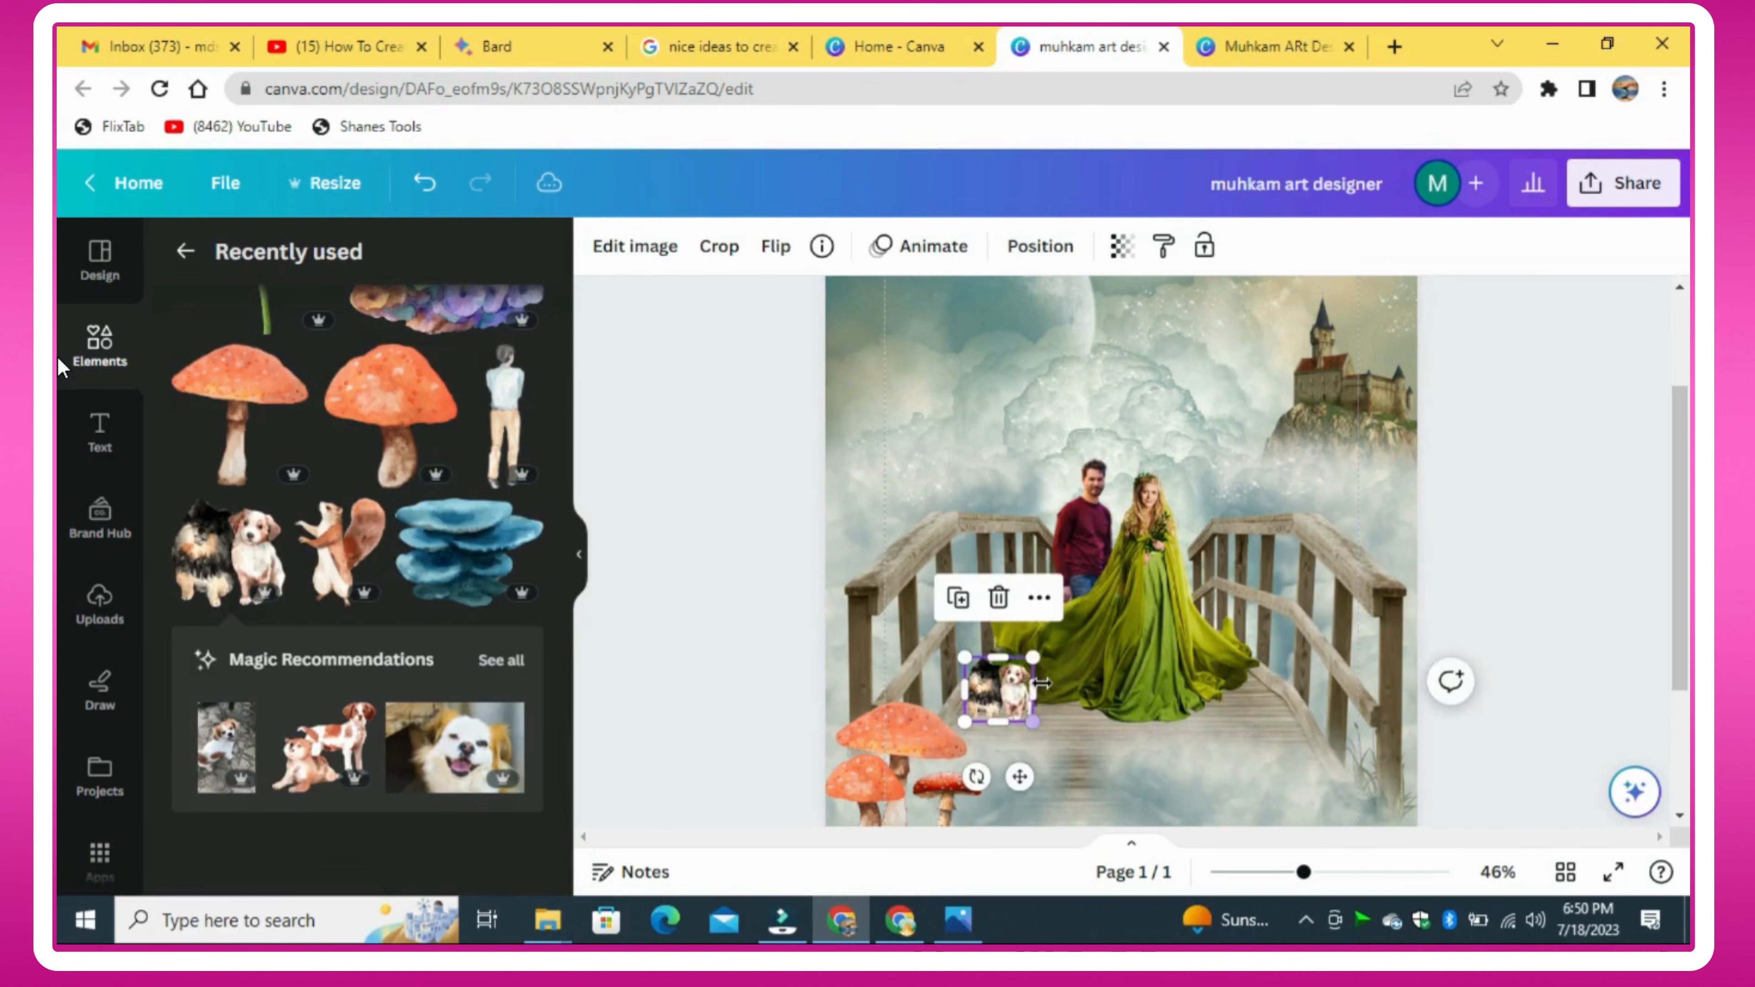
pyautogui.moveTo(1030, 660); pyautogui.dragTo(1029, 665)
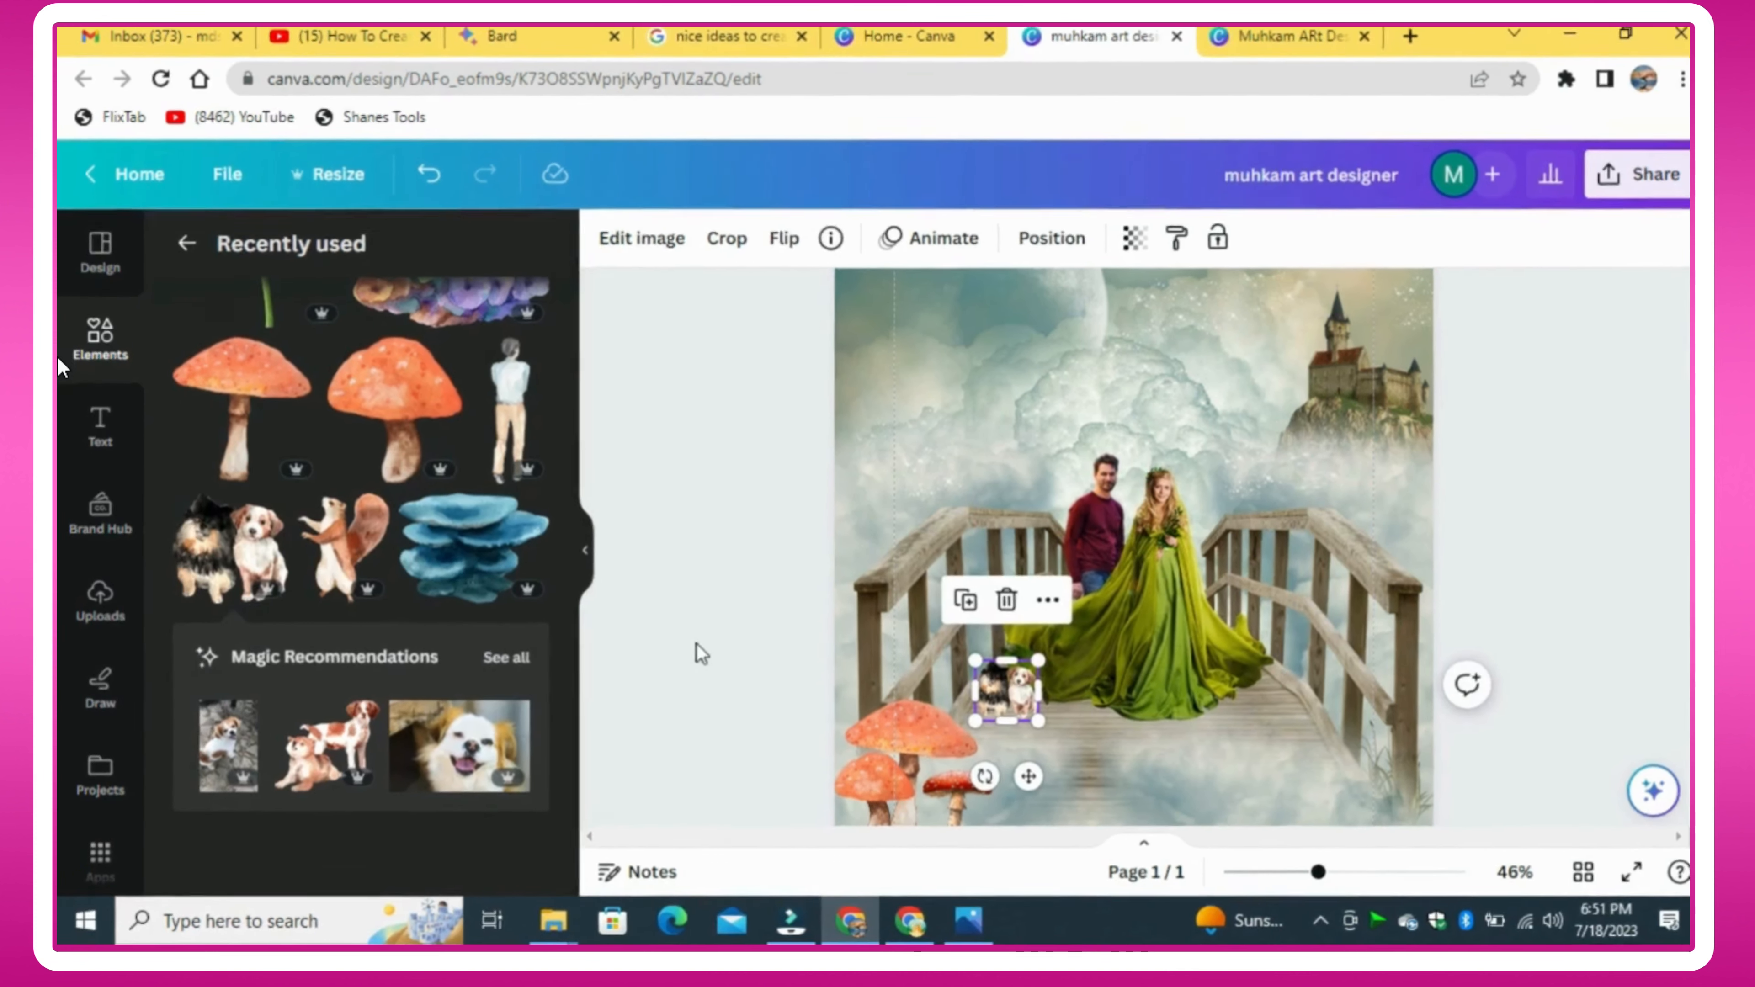
# Step: Add the Squirrel Watercolor Illustration, scale it down to about 61 × 74 px and place it on the right bridge railing
pyautogui.click(367, 517)
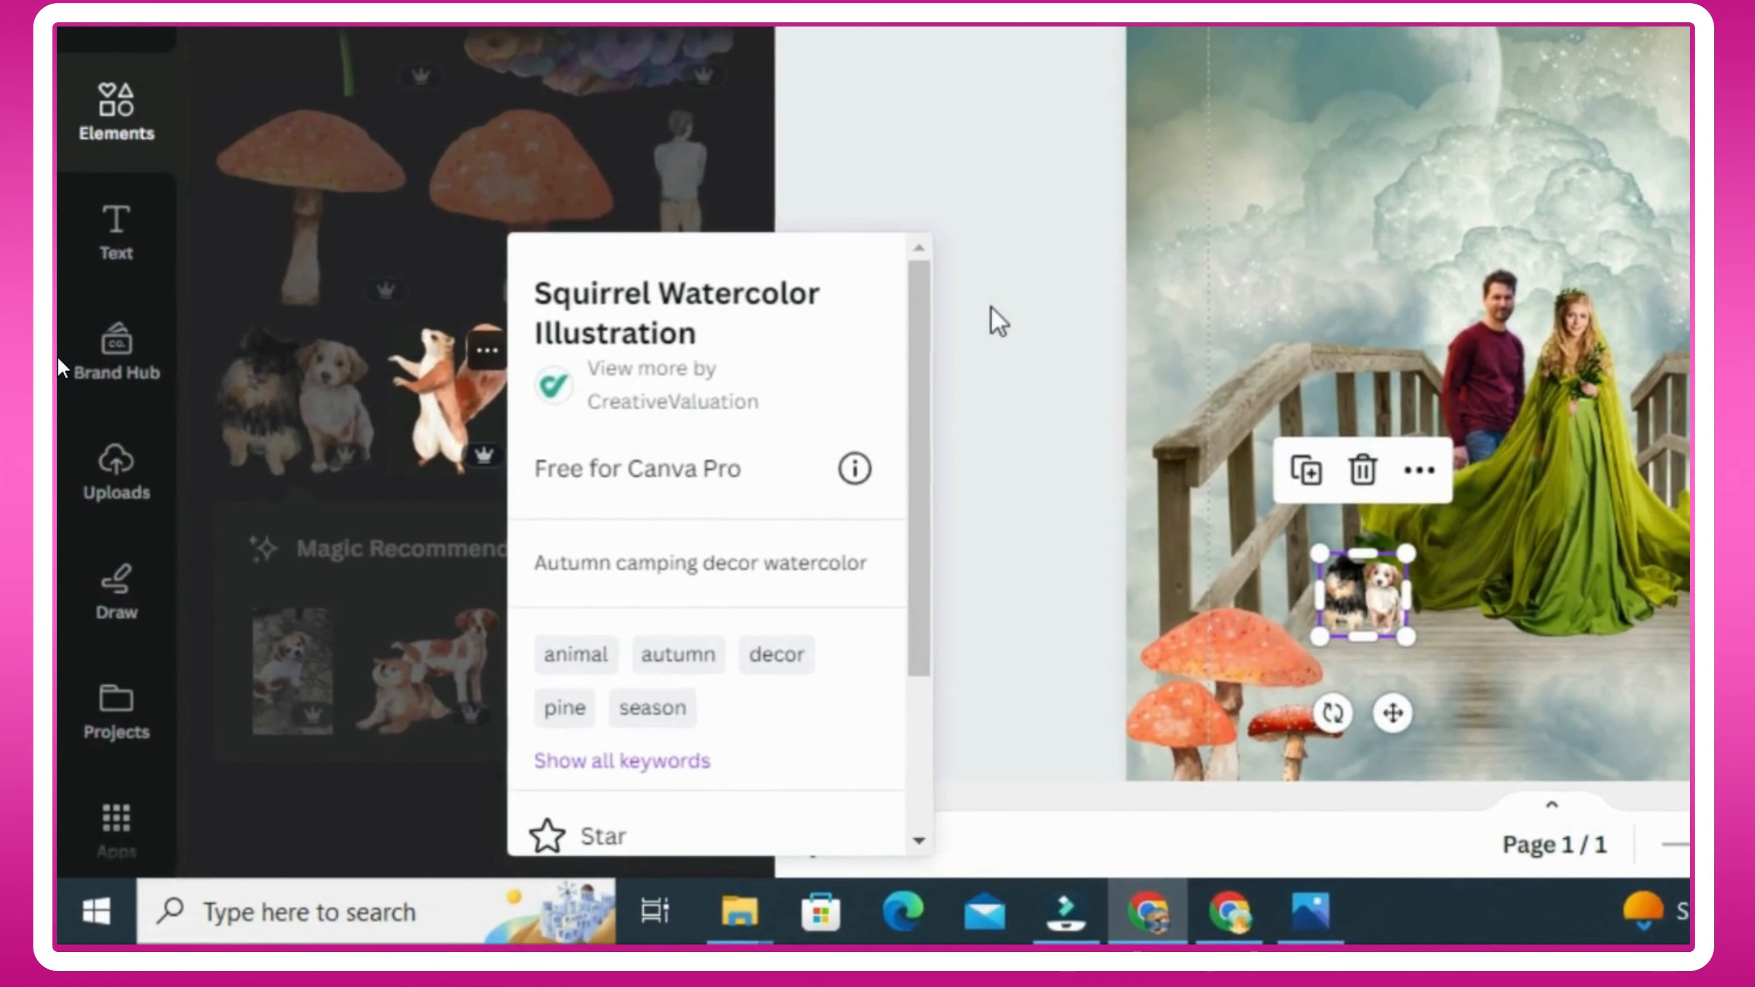
pyautogui.click(991, 308)
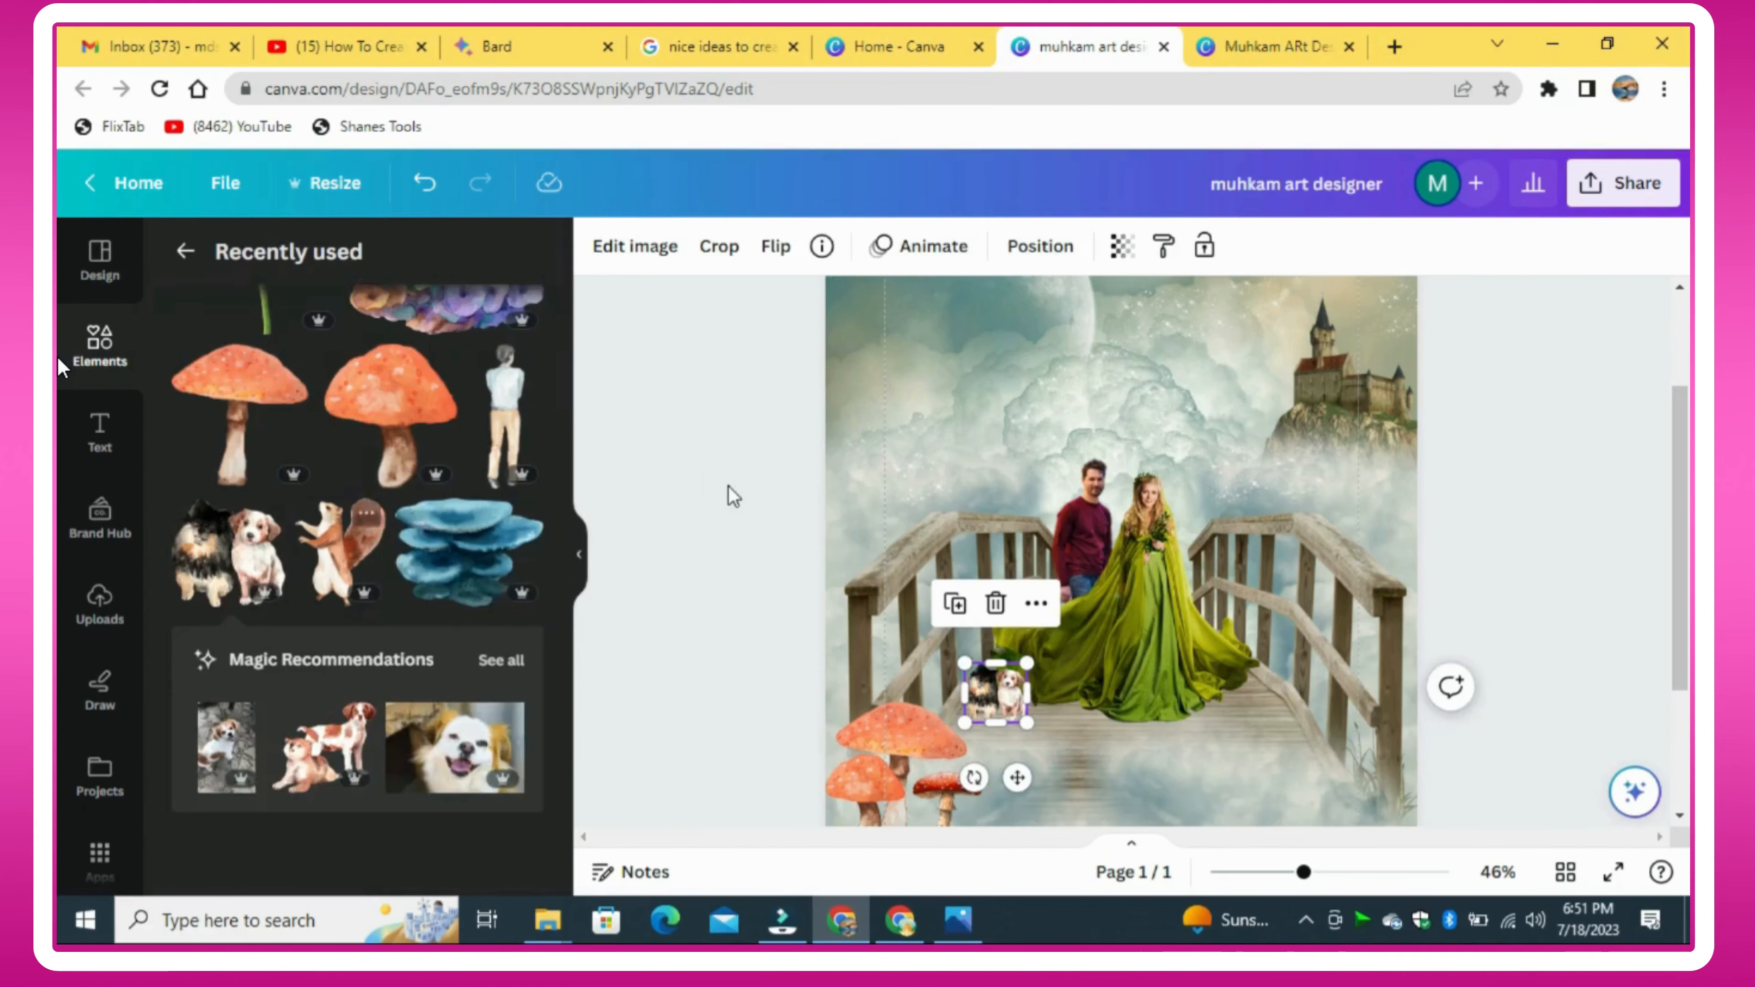
pyautogui.click(991, 308)
pyautogui.click(438, 401)
pyautogui.moveTo(1315, 398); pyautogui.dragTo(1241, 617)
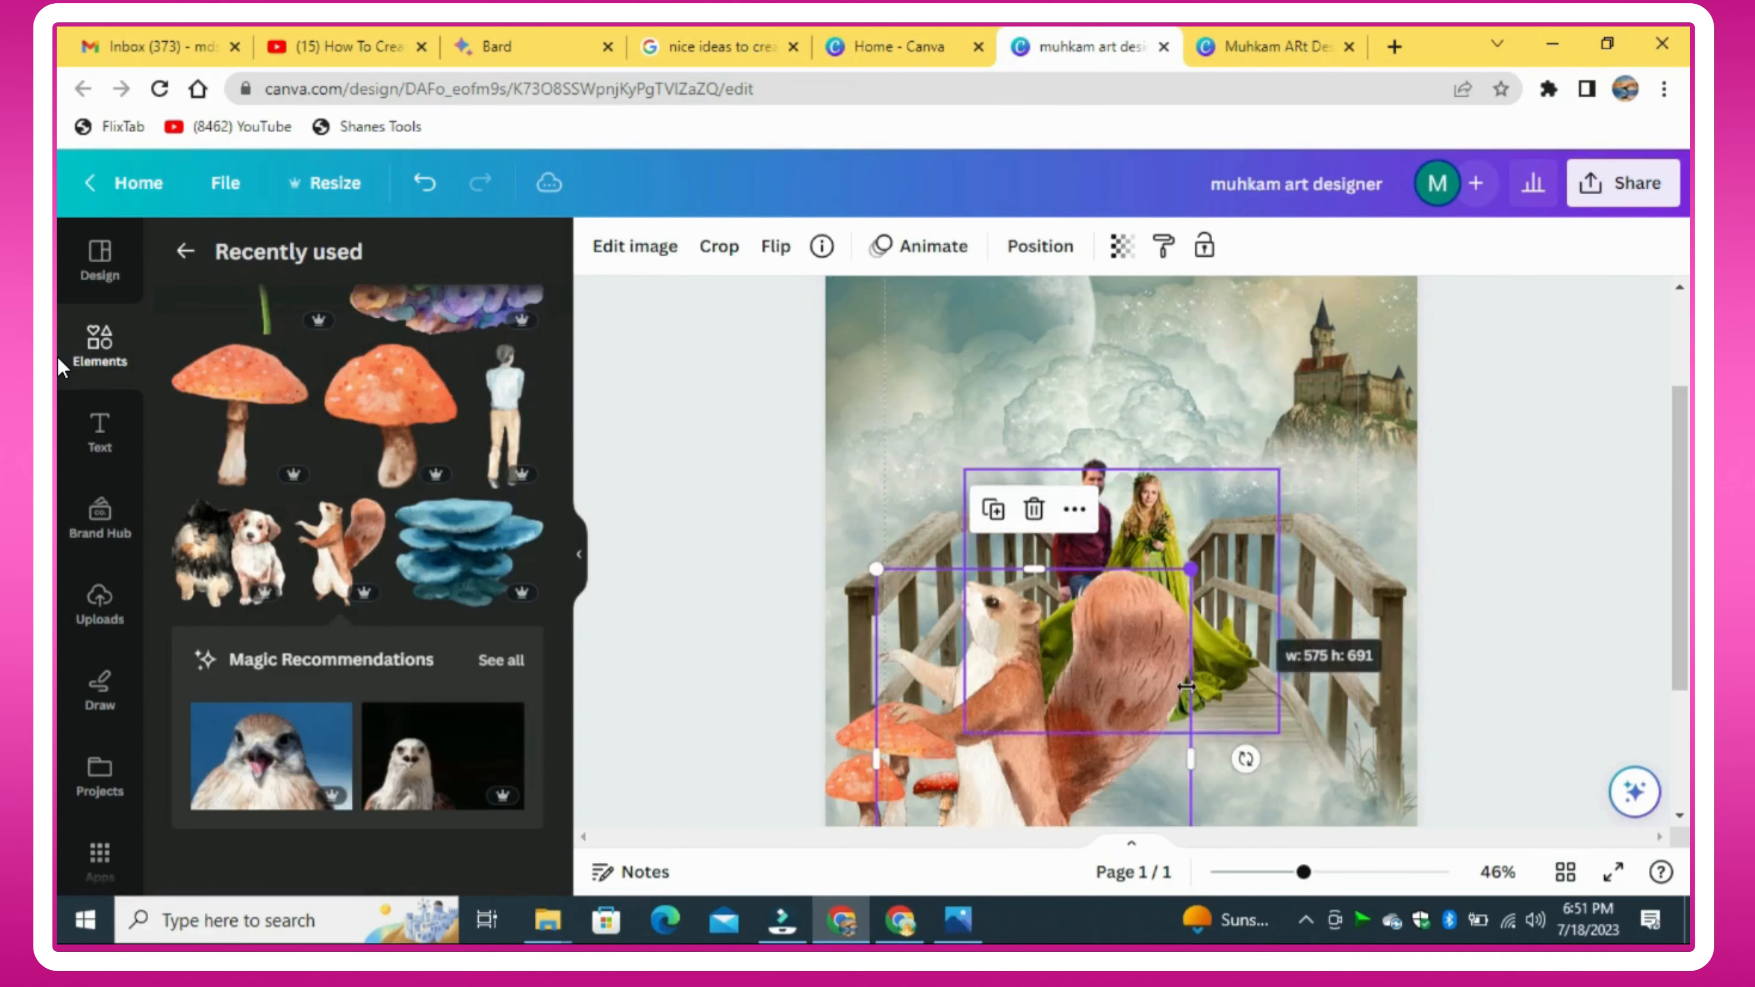
pyautogui.moveTo(1119, 686); pyautogui.dragTo(1288, 474)
pyautogui.moveTo(1356, 359); pyautogui.dragTo(1118, 710)
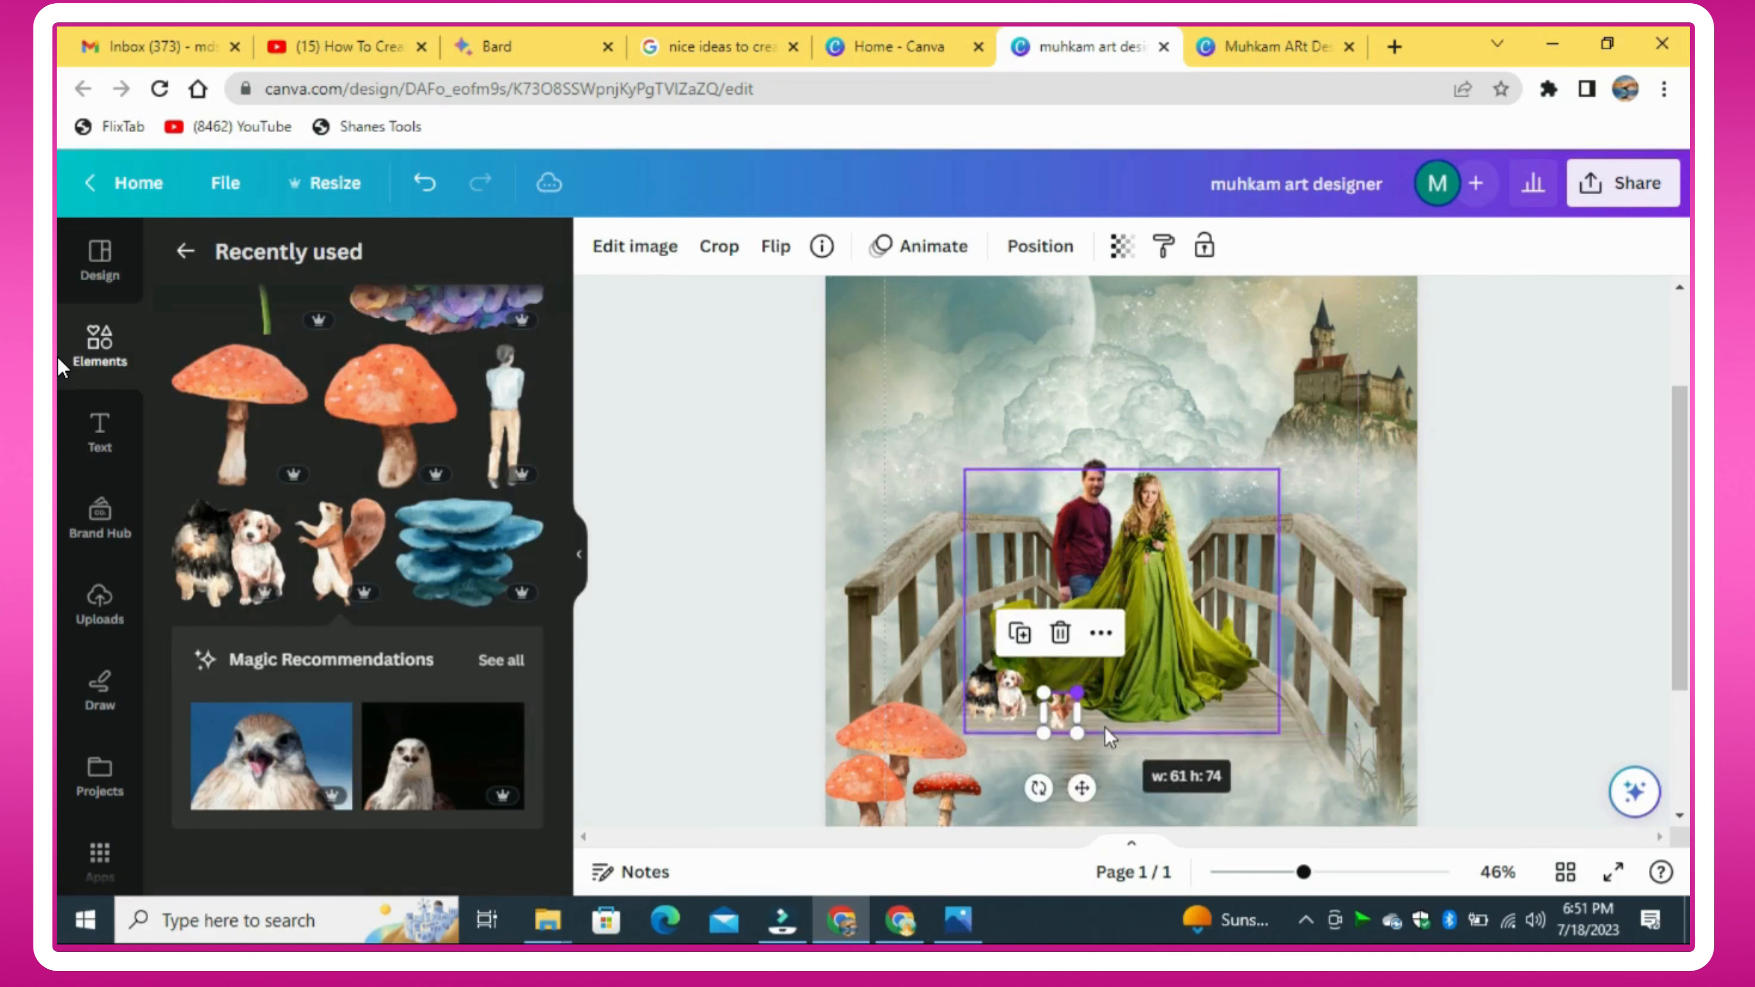
pyautogui.click(1473, 647)
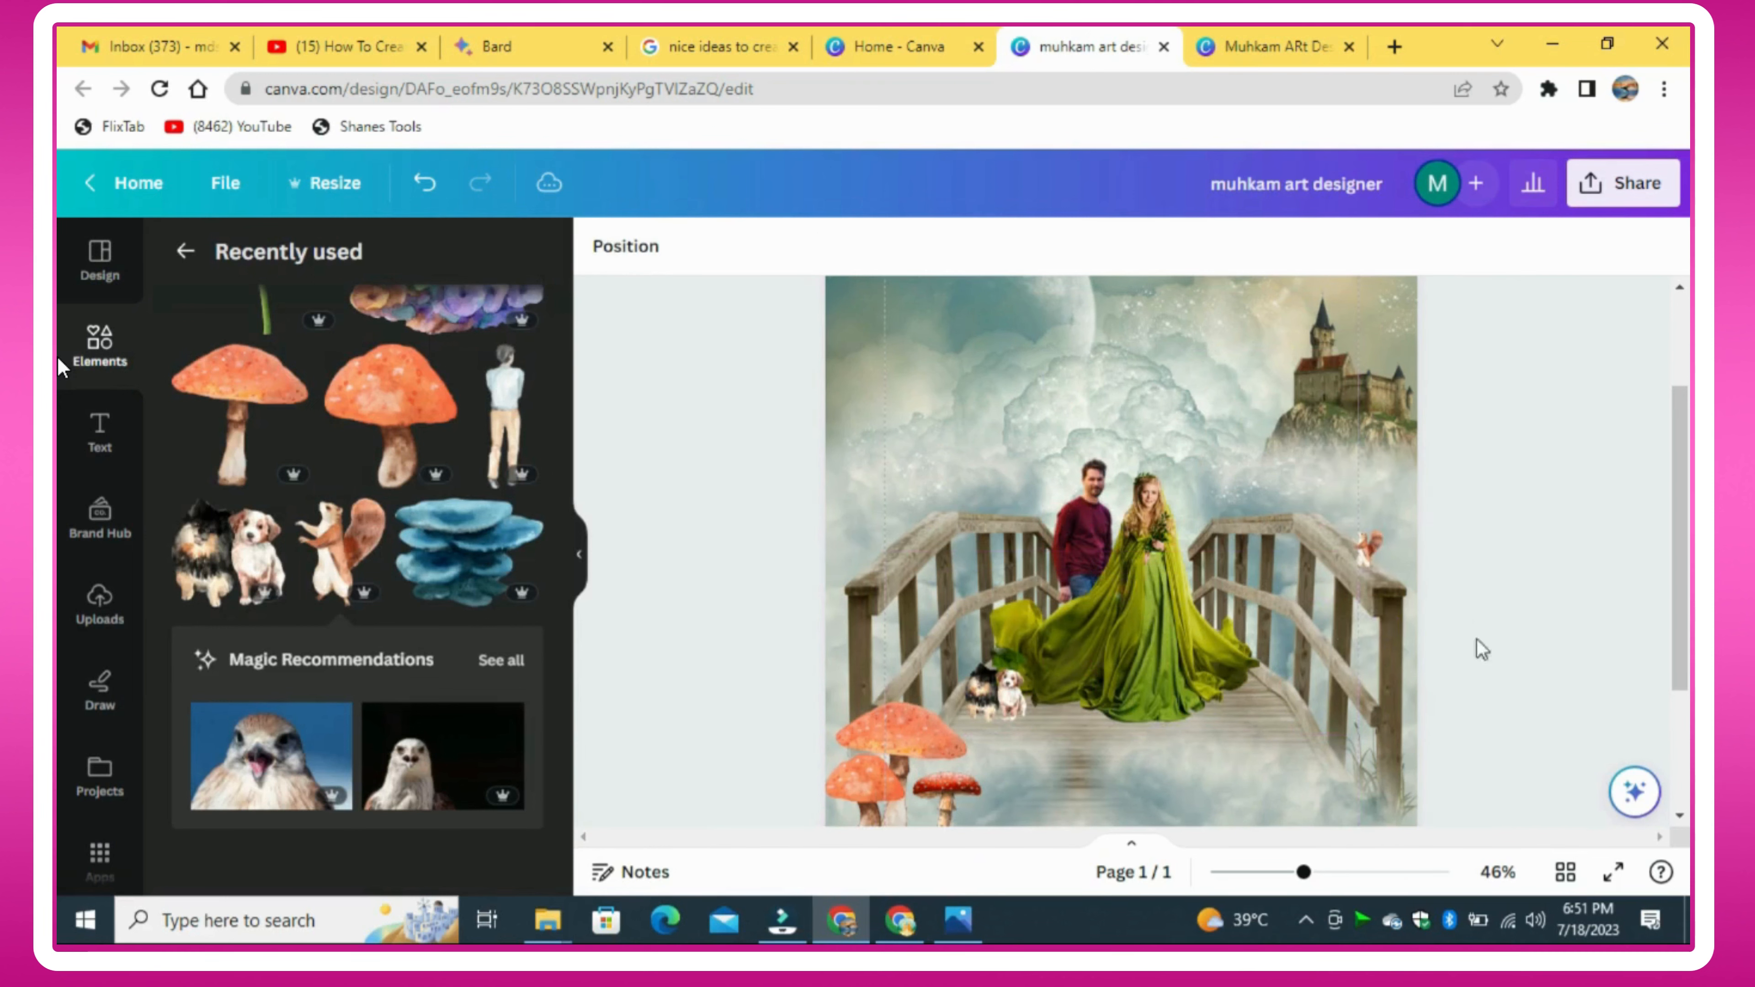
# Step: Fine-tune the squirrel's position and reduce its size slightly so it sits on top of the right railing
pyautogui.moveTo(1304, 872); pyautogui.dragTo(1336, 906)
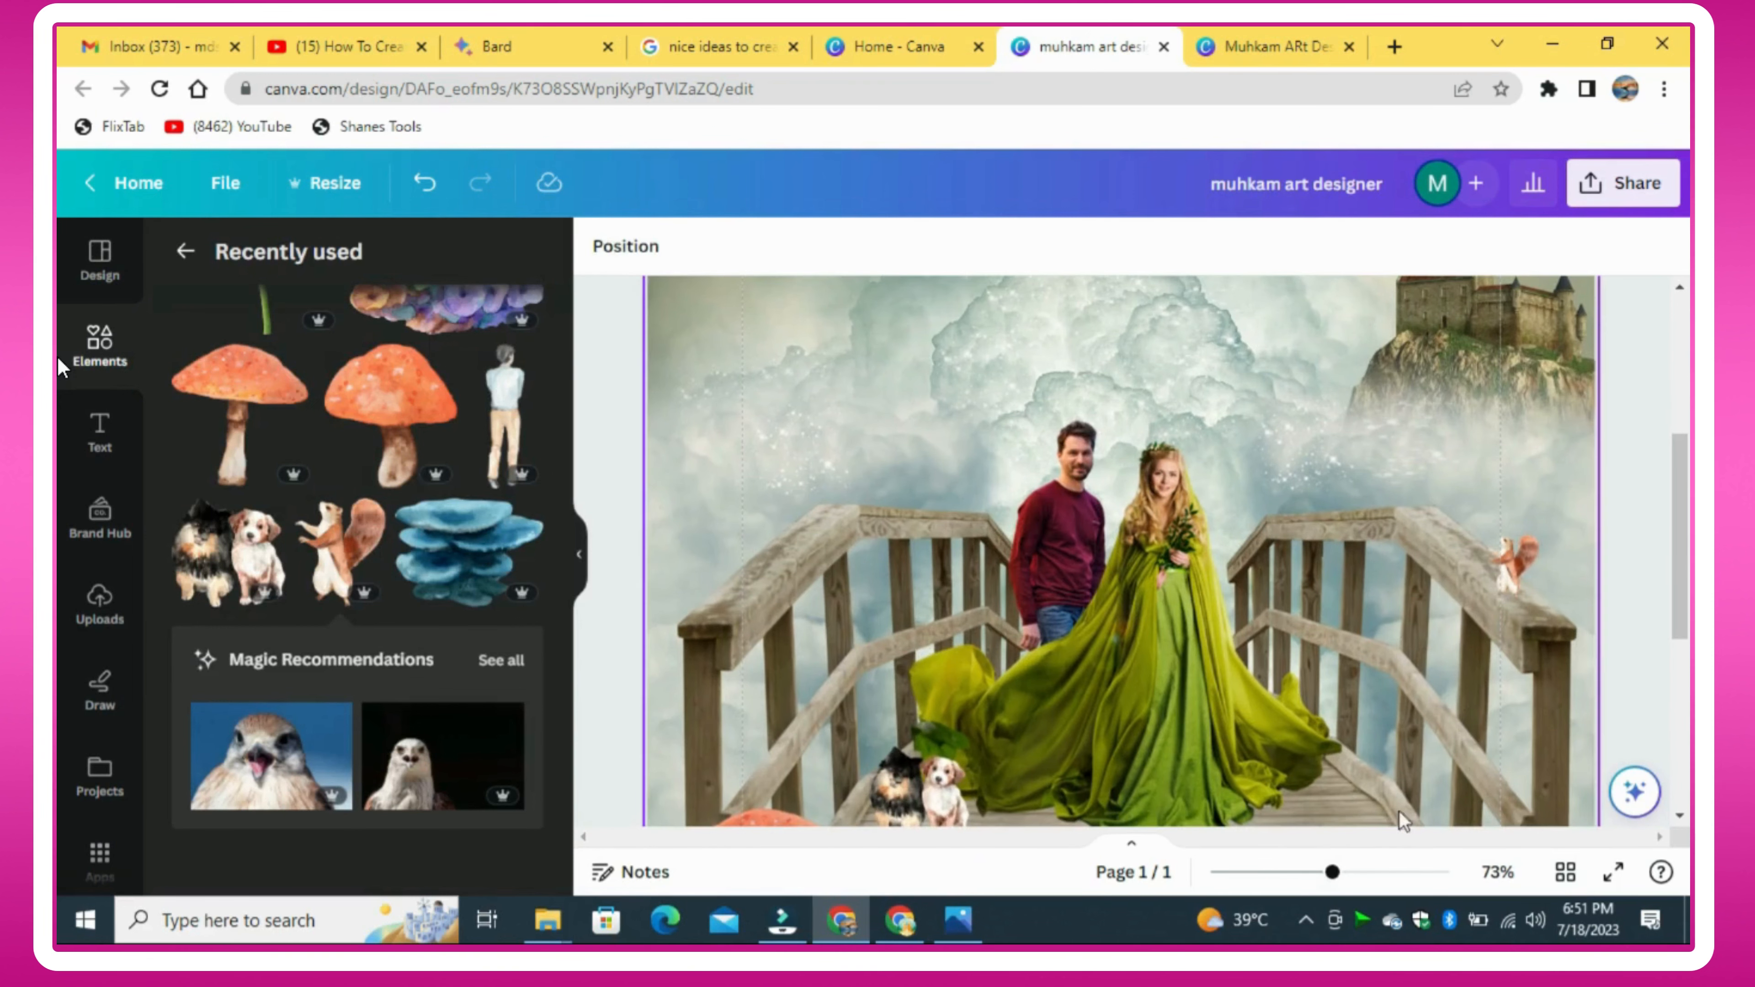
pyautogui.click(1509, 584)
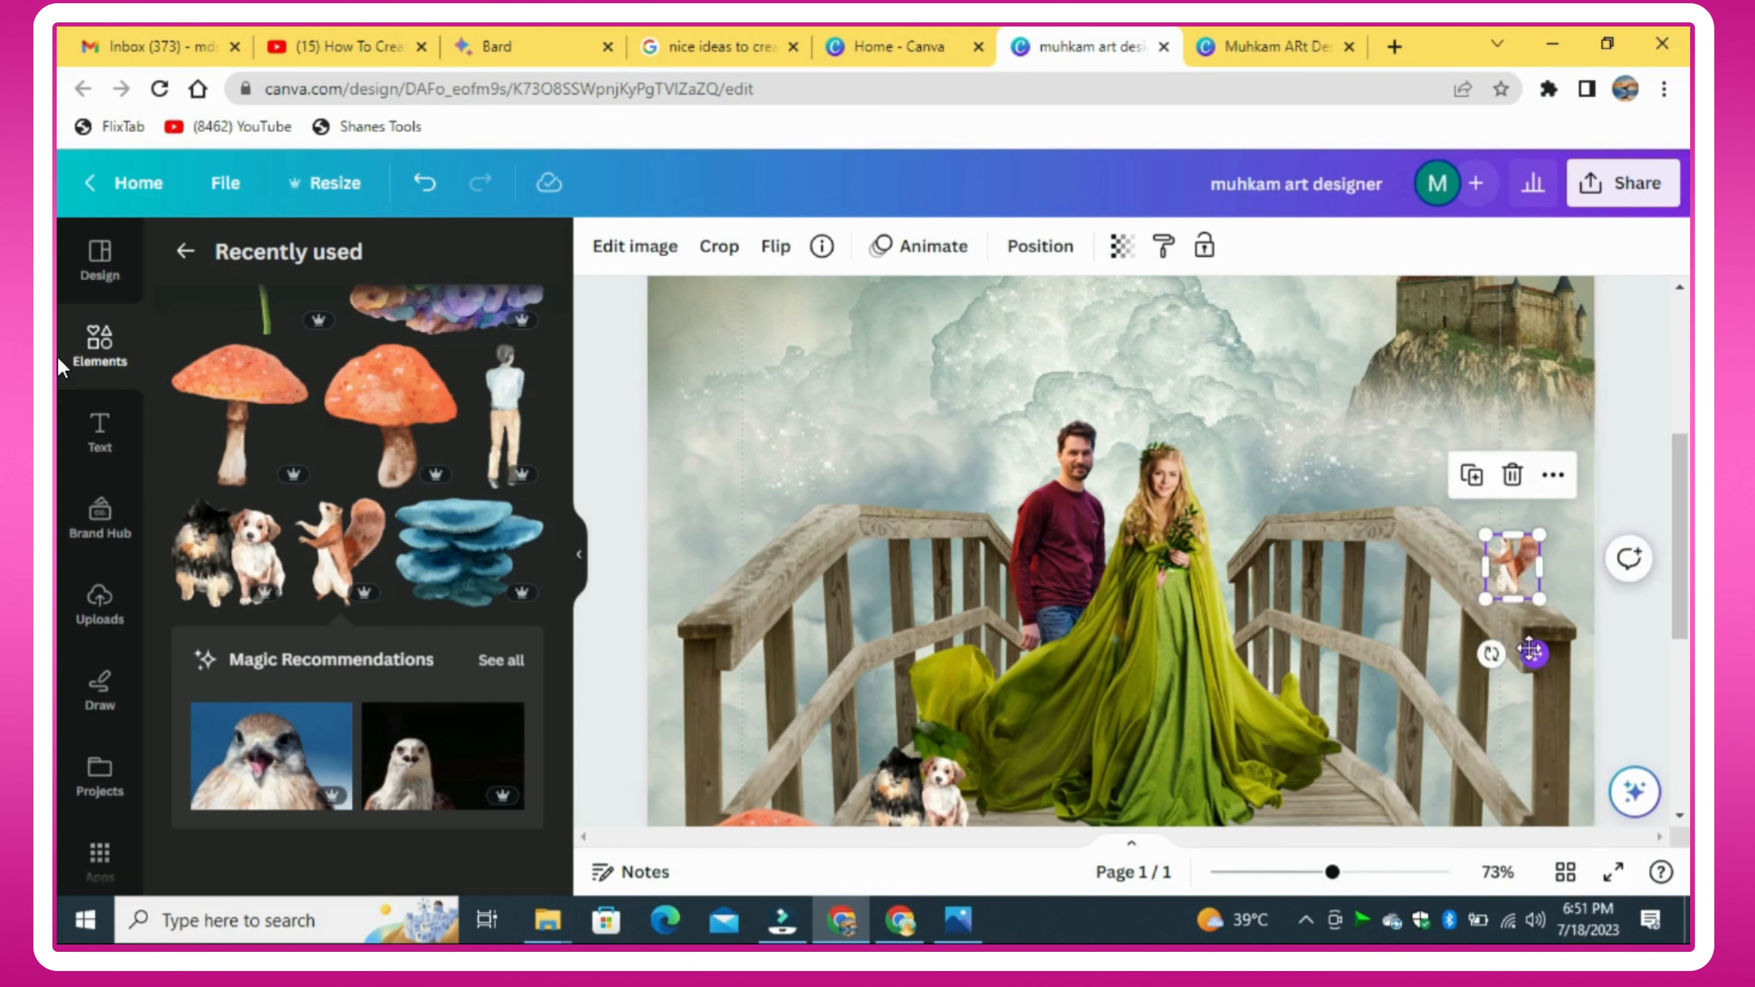
pyautogui.moveTo(1531, 651); pyautogui.dragTo(1534, 648)
pyautogui.click(1639, 409)
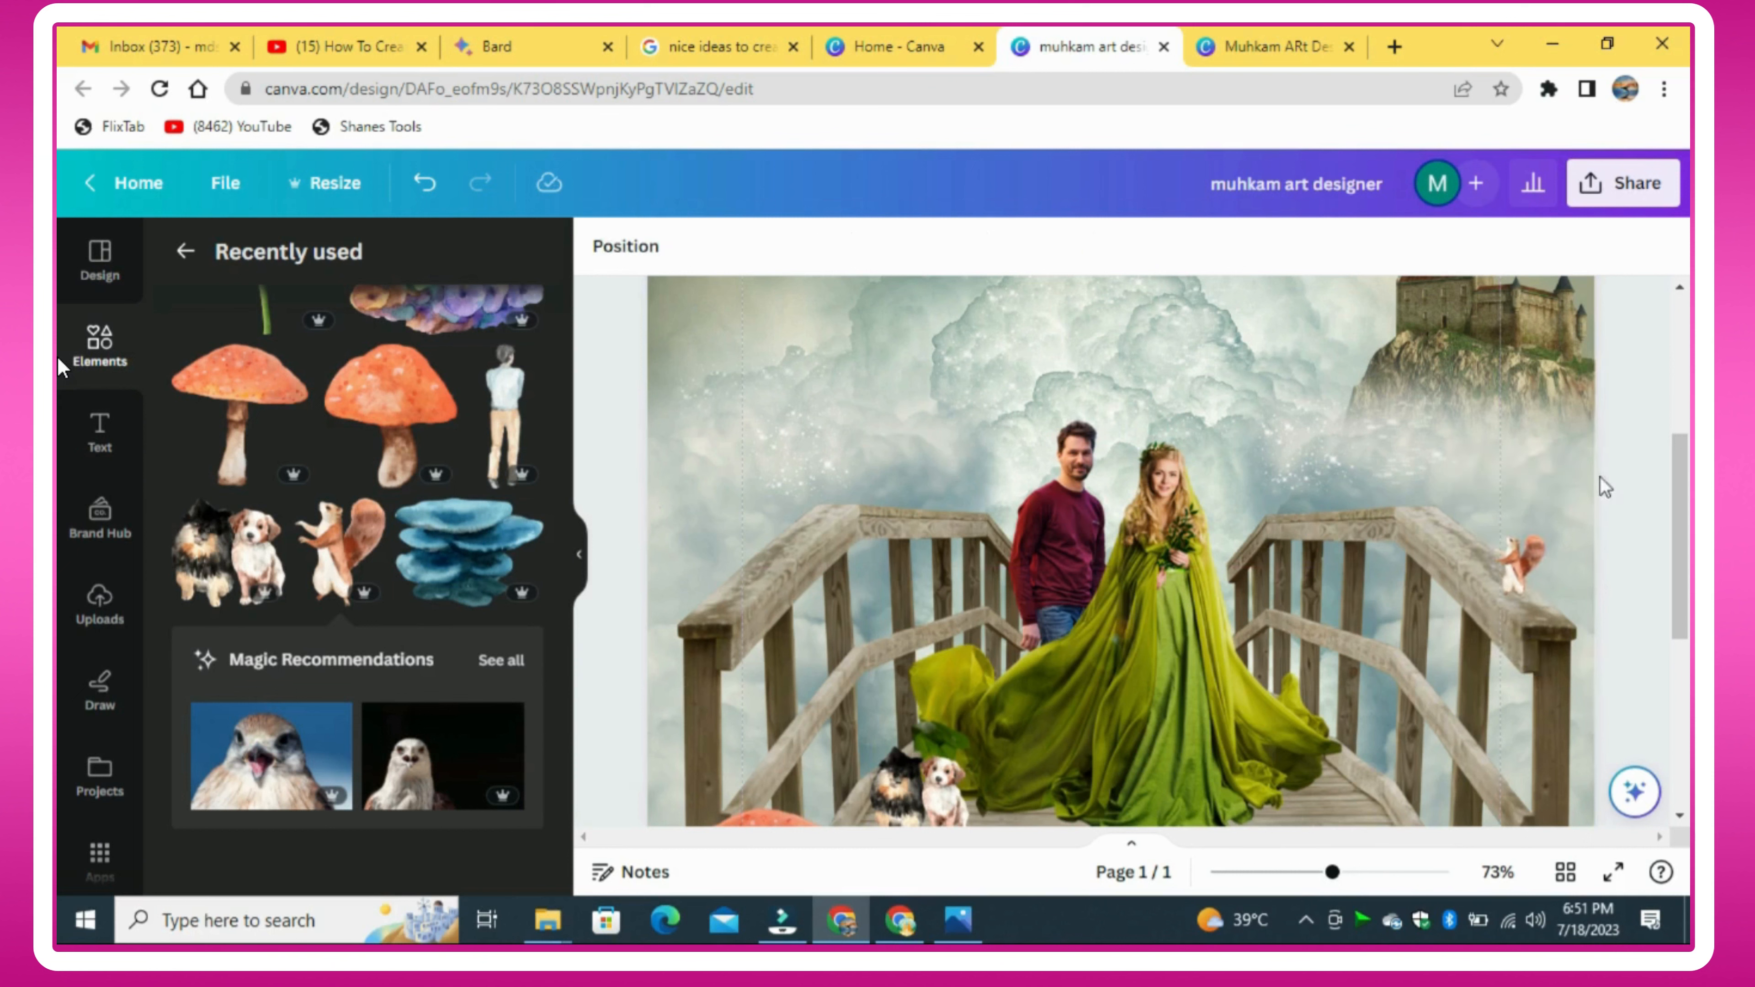
pyautogui.click(1519, 569)
pyautogui.moveTo(1492, 534); pyautogui.dragTo(1484, 542)
pyautogui.click(1607, 489)
pyautogui.moveTo(1333, 873); pyautogui.dragTo(1324, 873)
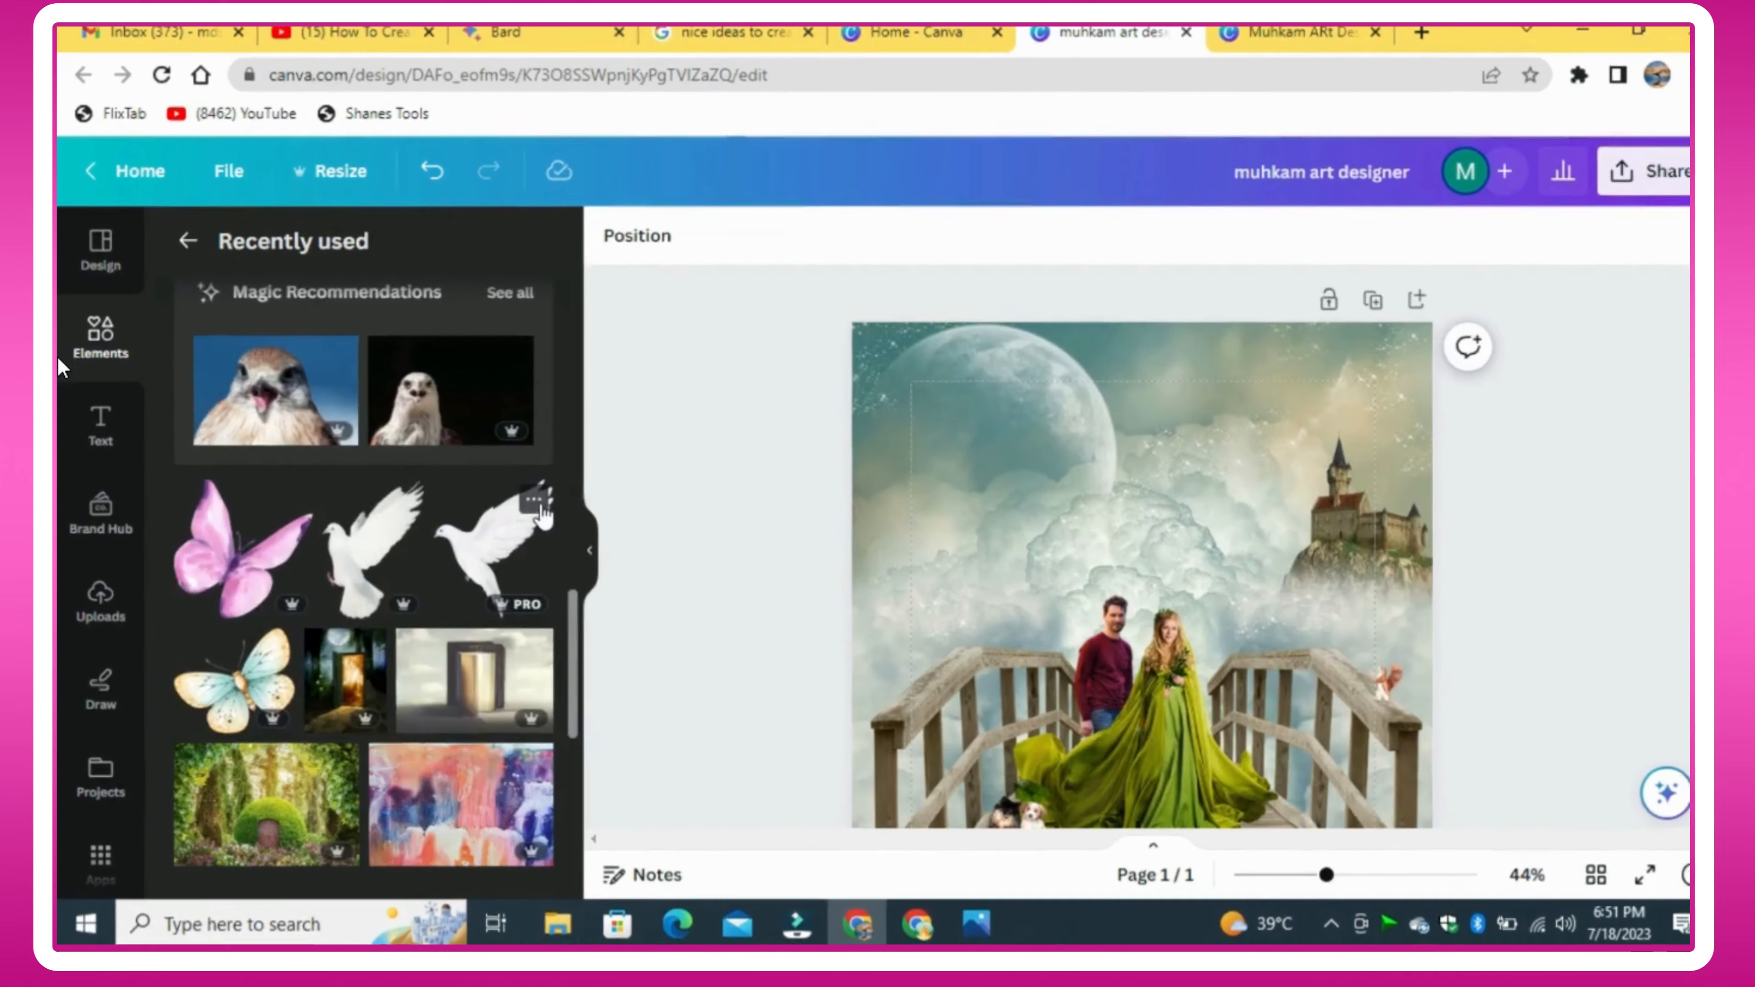
# Step: Add the Watercolor dove, scale it down to a tiny bird and place it in the sky between the moon and castle
pyautogui.click(534, 500)
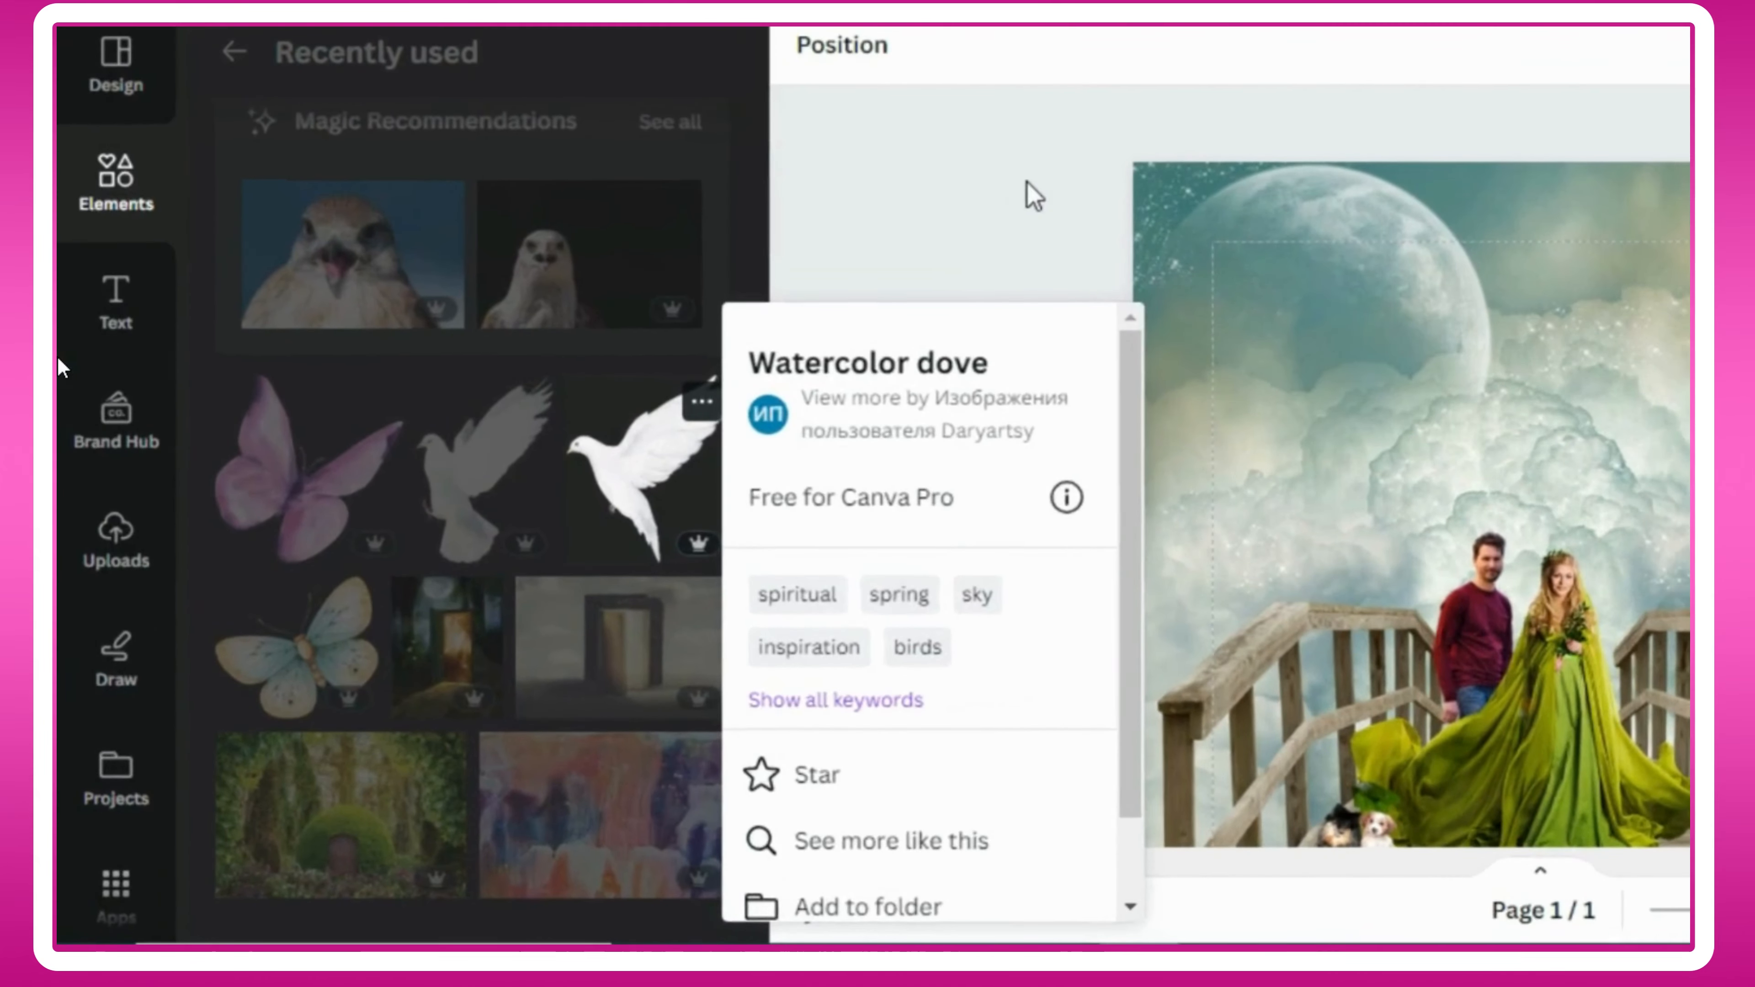
pyautogui.click(878, 272)
pyautogui.click(670, 456)
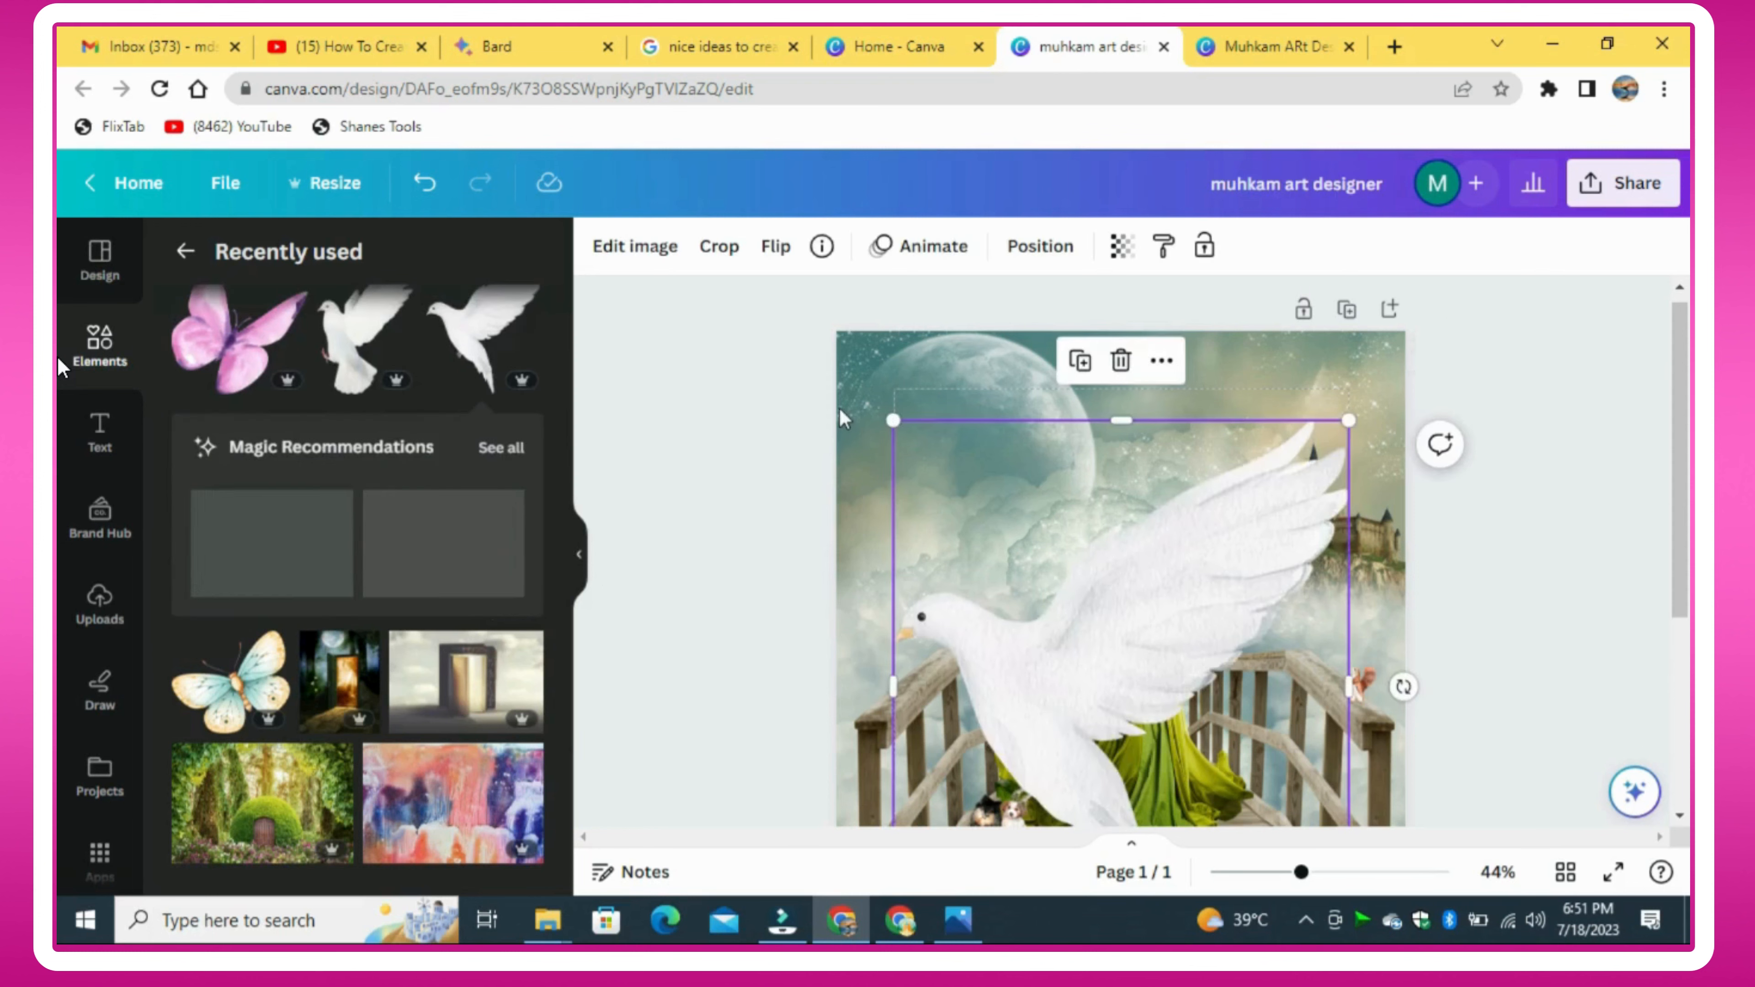
pyautogui.moveTo(894, 420); pyautogui.dragTo(1037, 591)
pyautogui.moveTo(1172, 730); pyautogui.dragTo(1135, 499)
pyautogui.moveTo(1310, 359); pyautogui.dragTo(1046, 708)
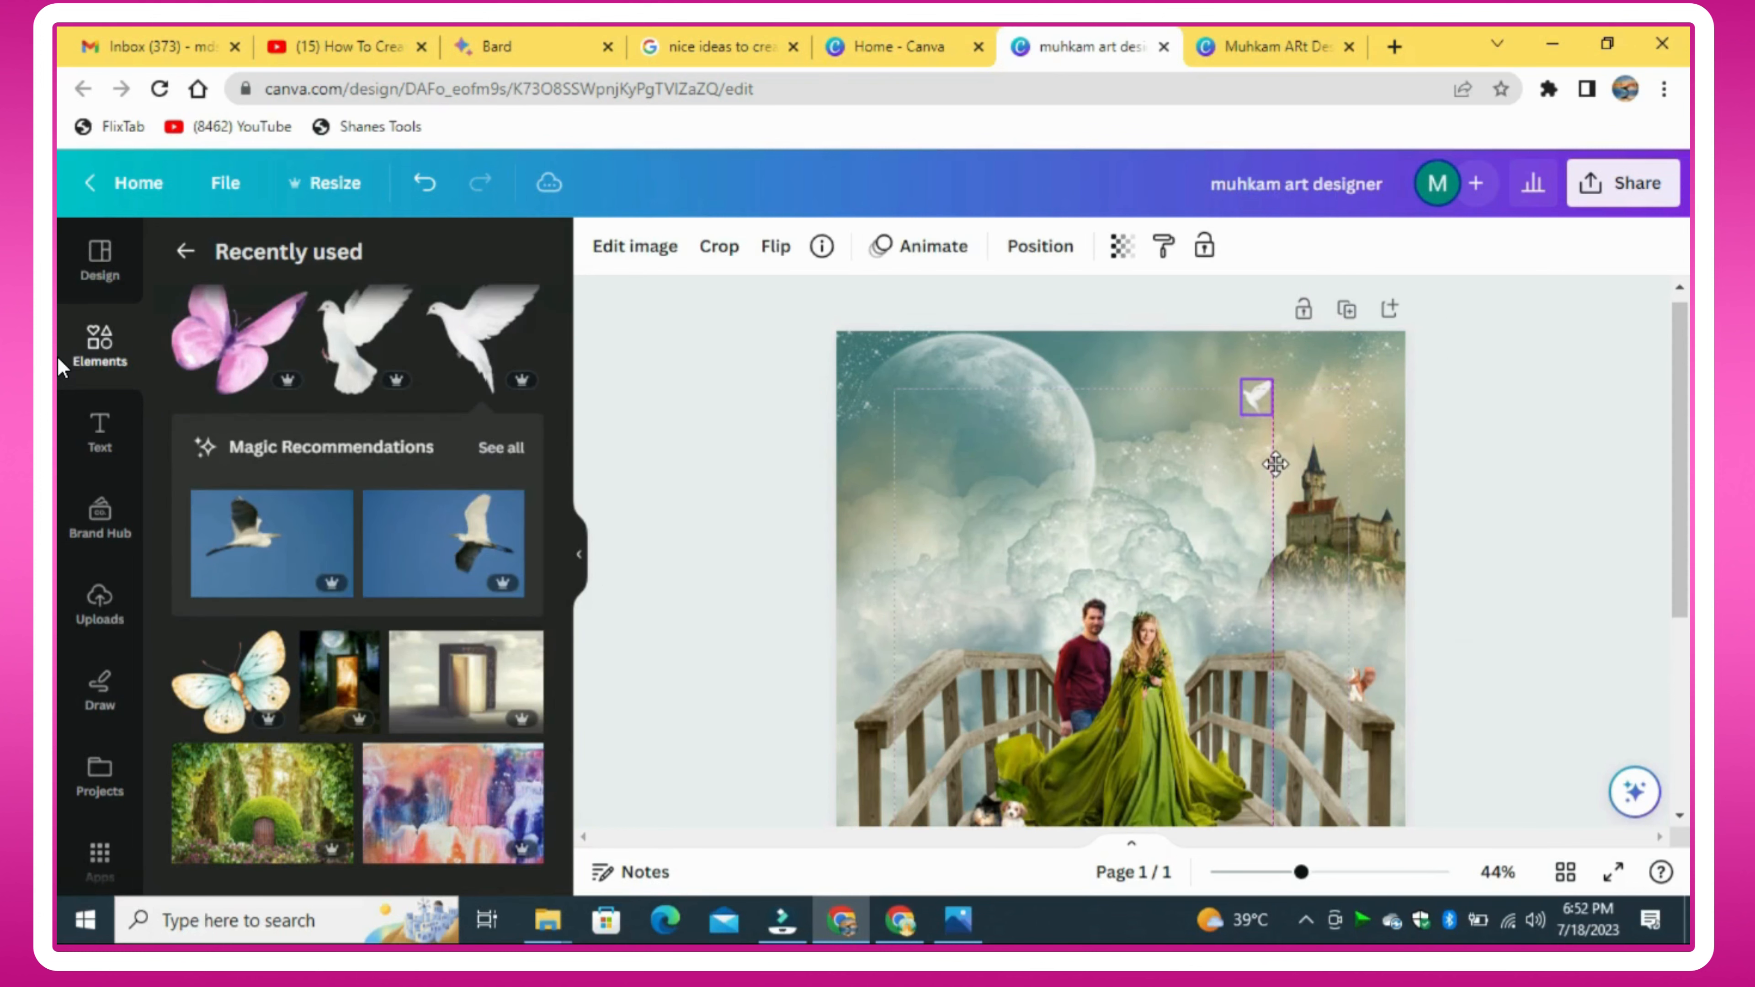
# Step: Add the second recently used white dove, scale it down, rotate it and place it just left of the first dove
pyautogui.scroll(1, 388, 422)
pyautogui.click(397, 397)
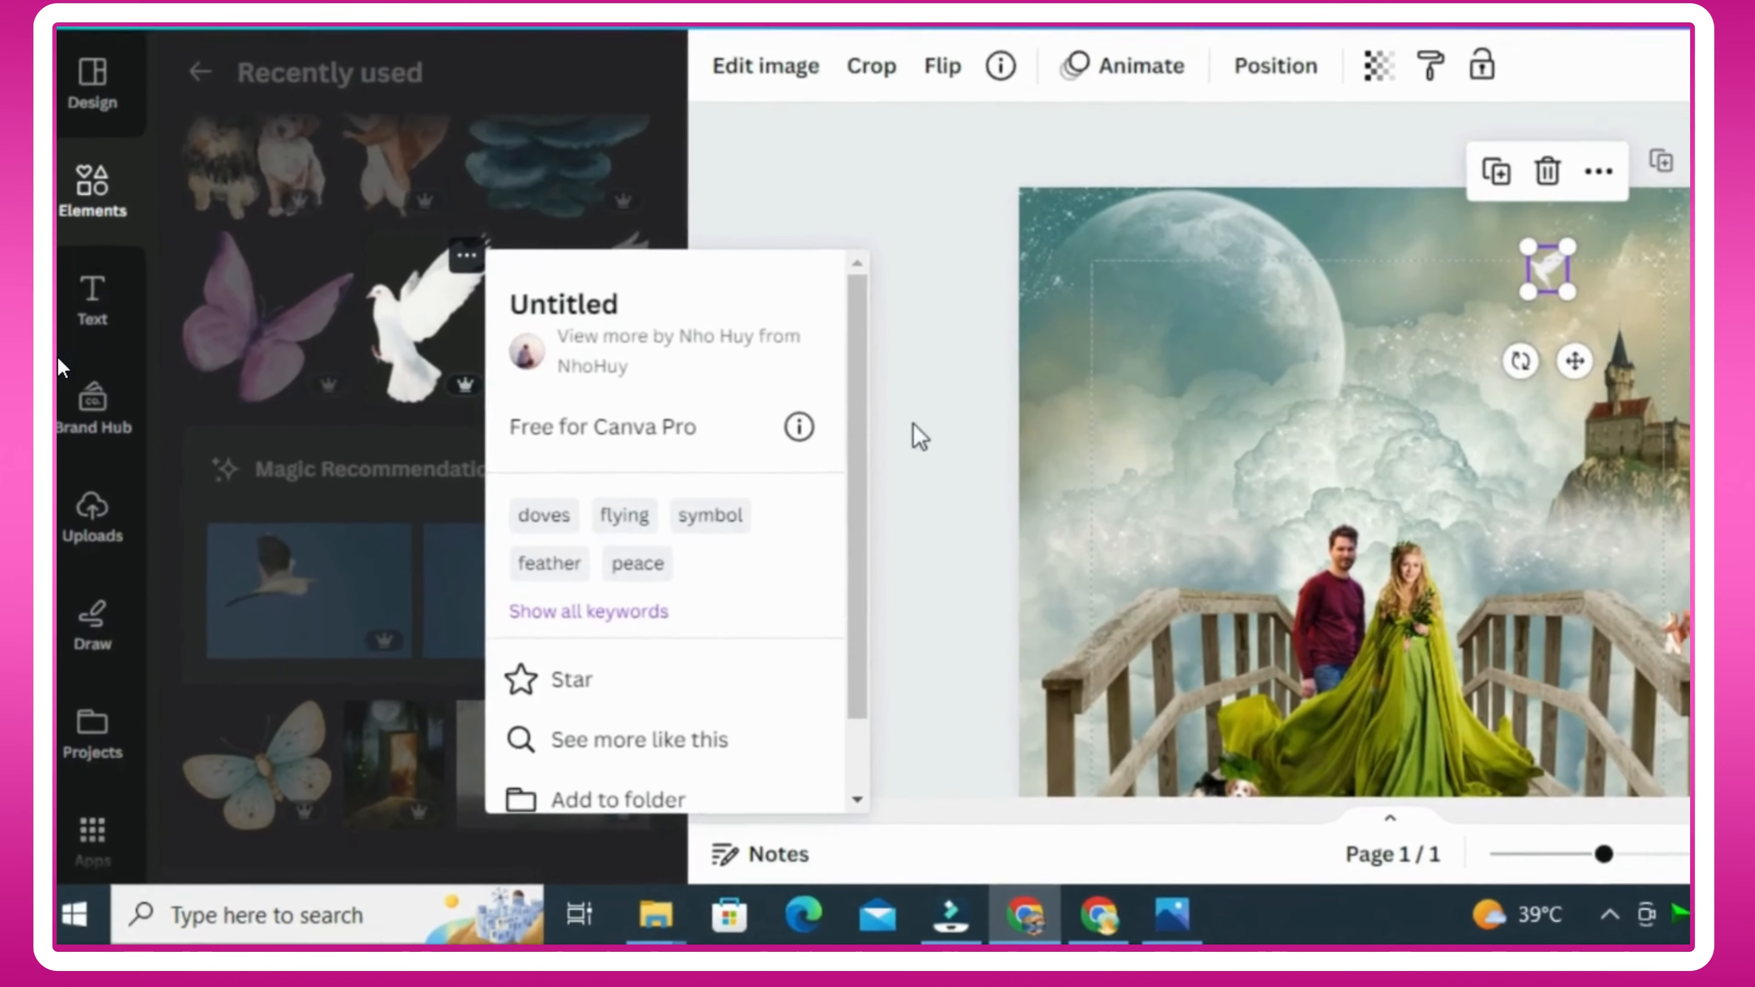
pyautogui.click(887, 442)
pyautogui.click(521, 360)
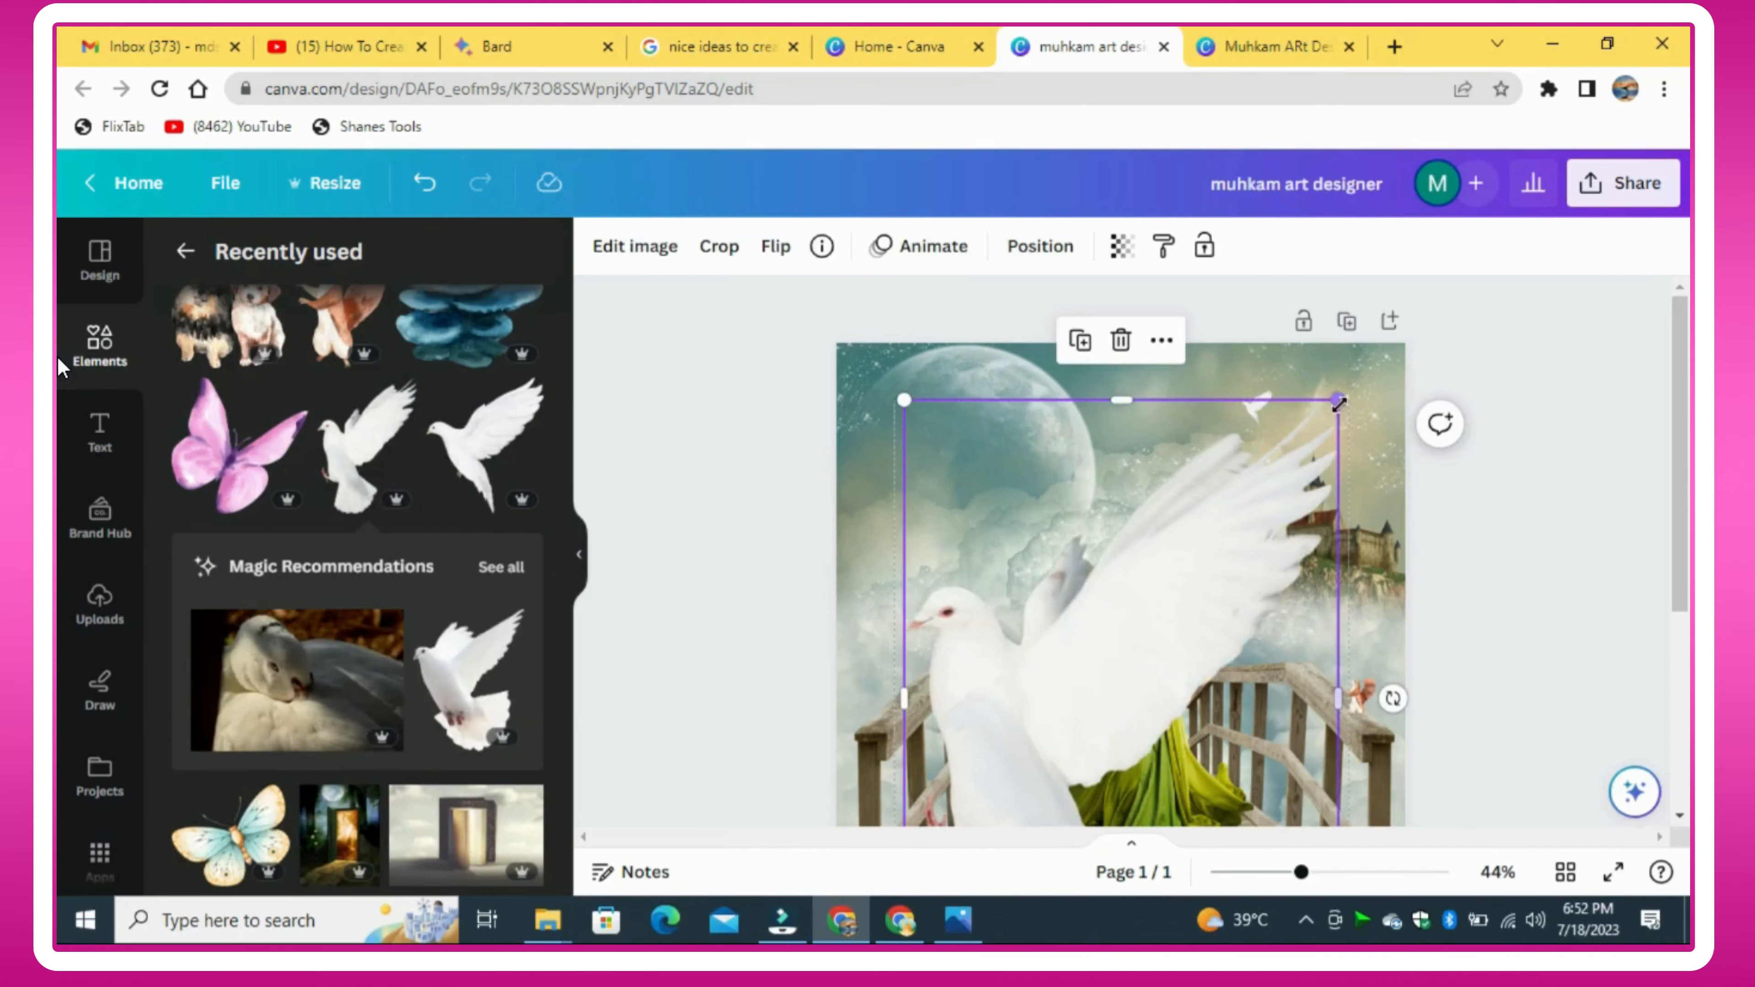
pyautogui.moveTo(1338, 400); pyautogui.dragTo(1171, 631)
pyautogui.moveTo(1087, 700); pyautogui.dragTo(1226, 453)
pyautogui.moveTo(1304, 381); pyautogui.dragTo(1231, 491)
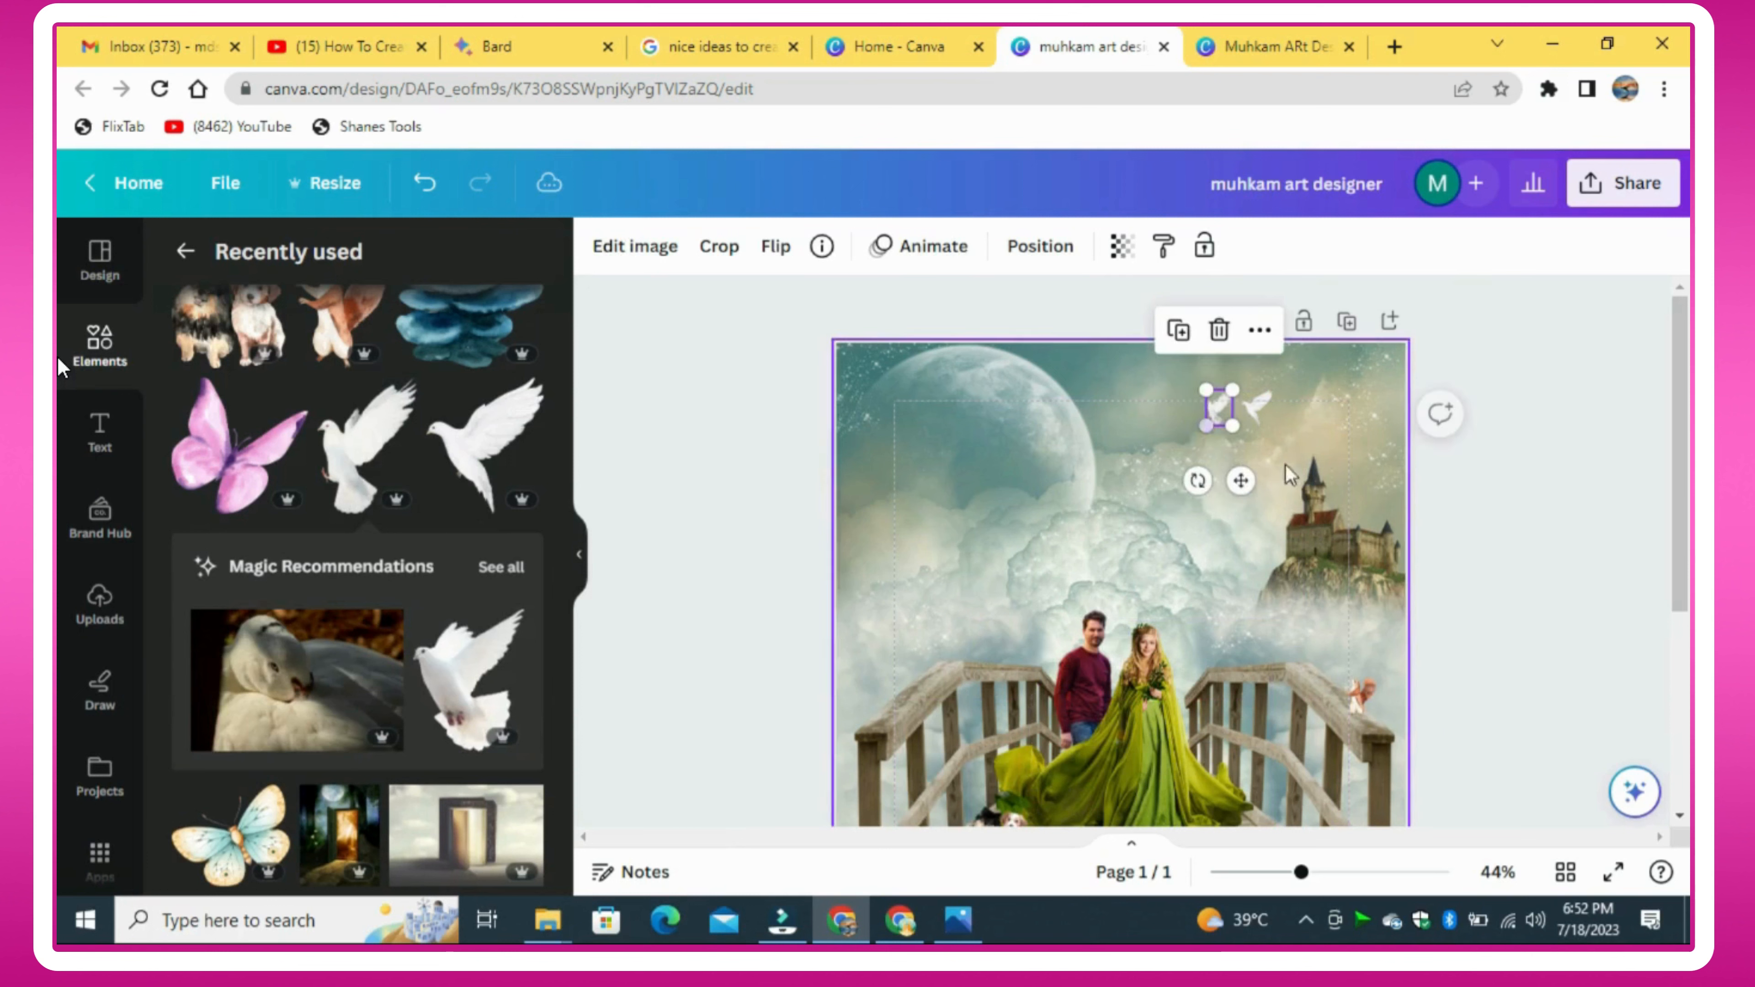
pyautogui.moveTo(1265, 491); pyautogui.dragTo(1253, 472)
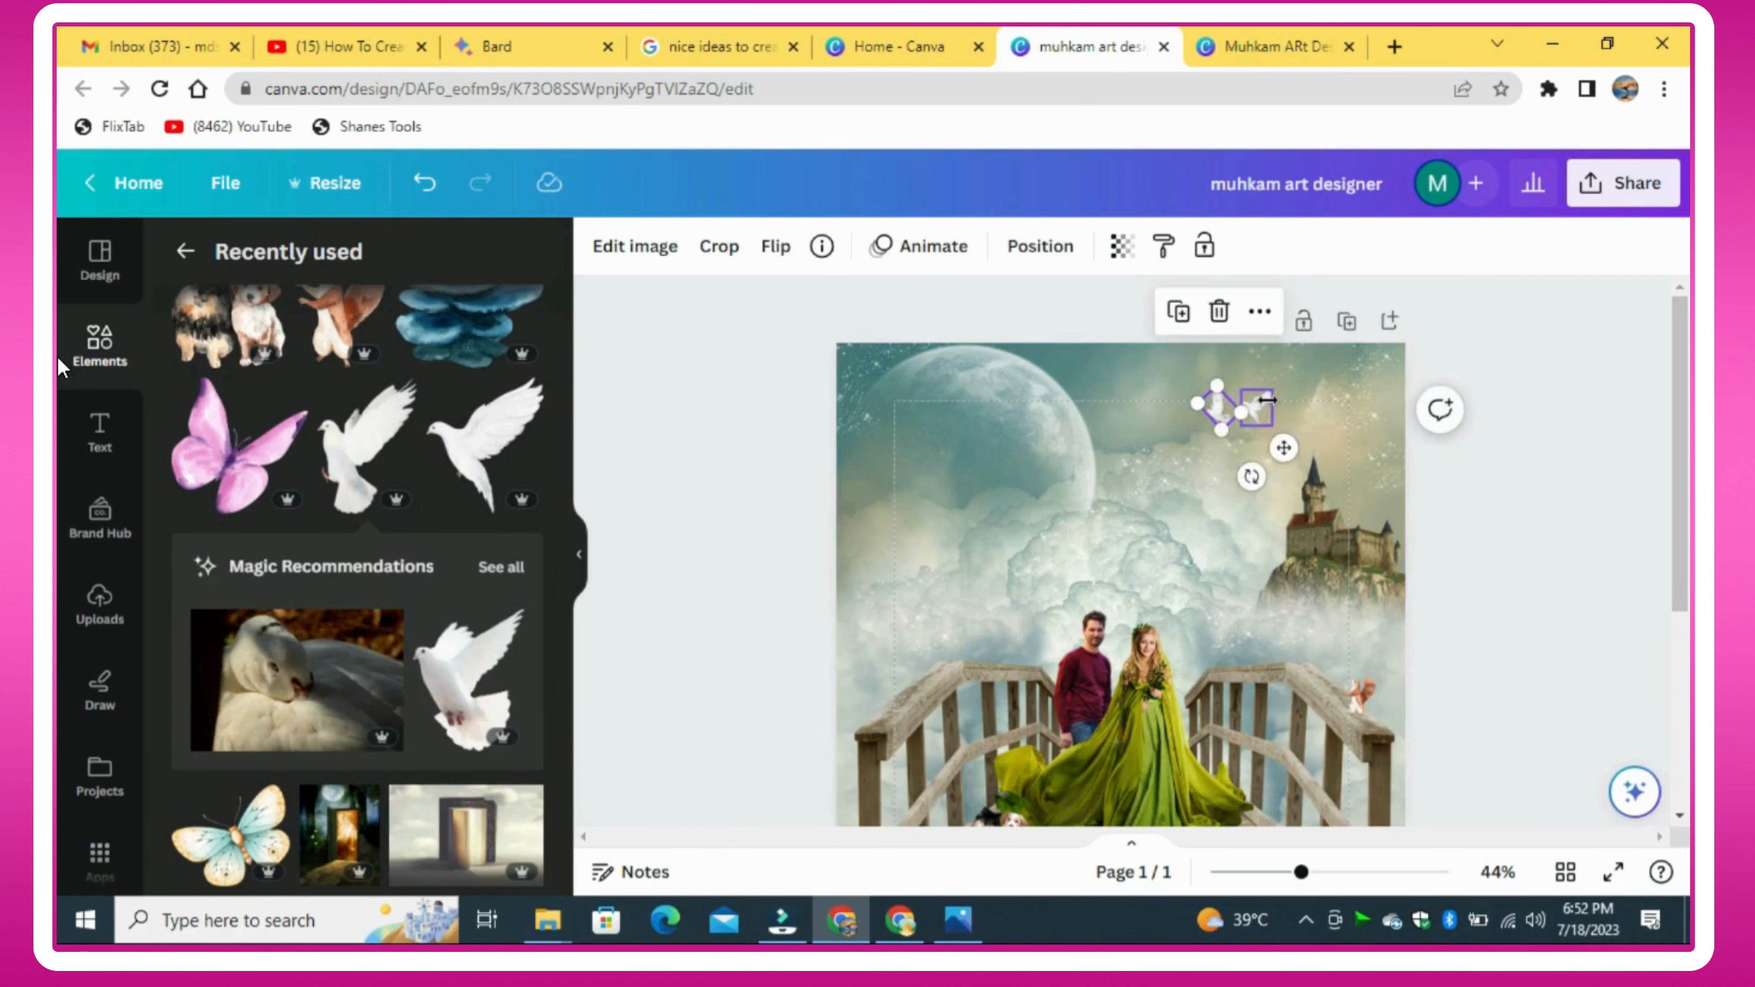
pyautogui.click(1217, 418)
pyautogui.click(1494, 419)
# Step: Add the white dove from the magic recommendations, scale it down and place it in the sky near the moon
pyautogui.click(503, 510)
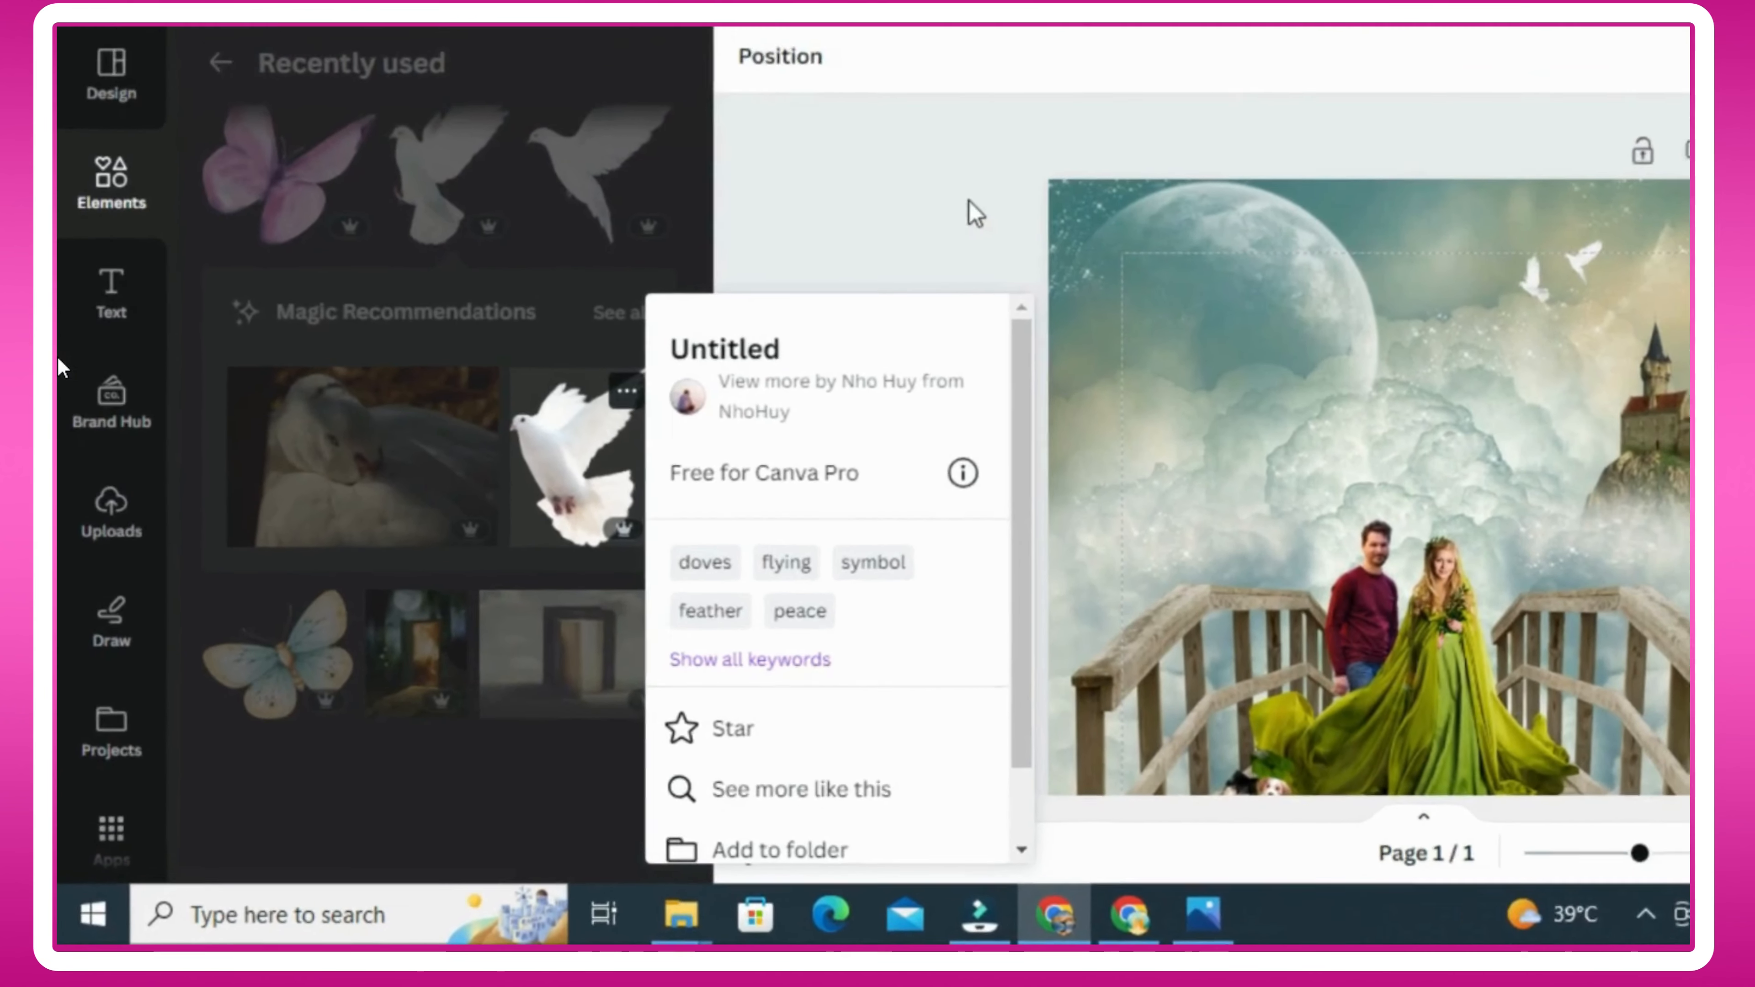
pyautogui.click(884, 297)
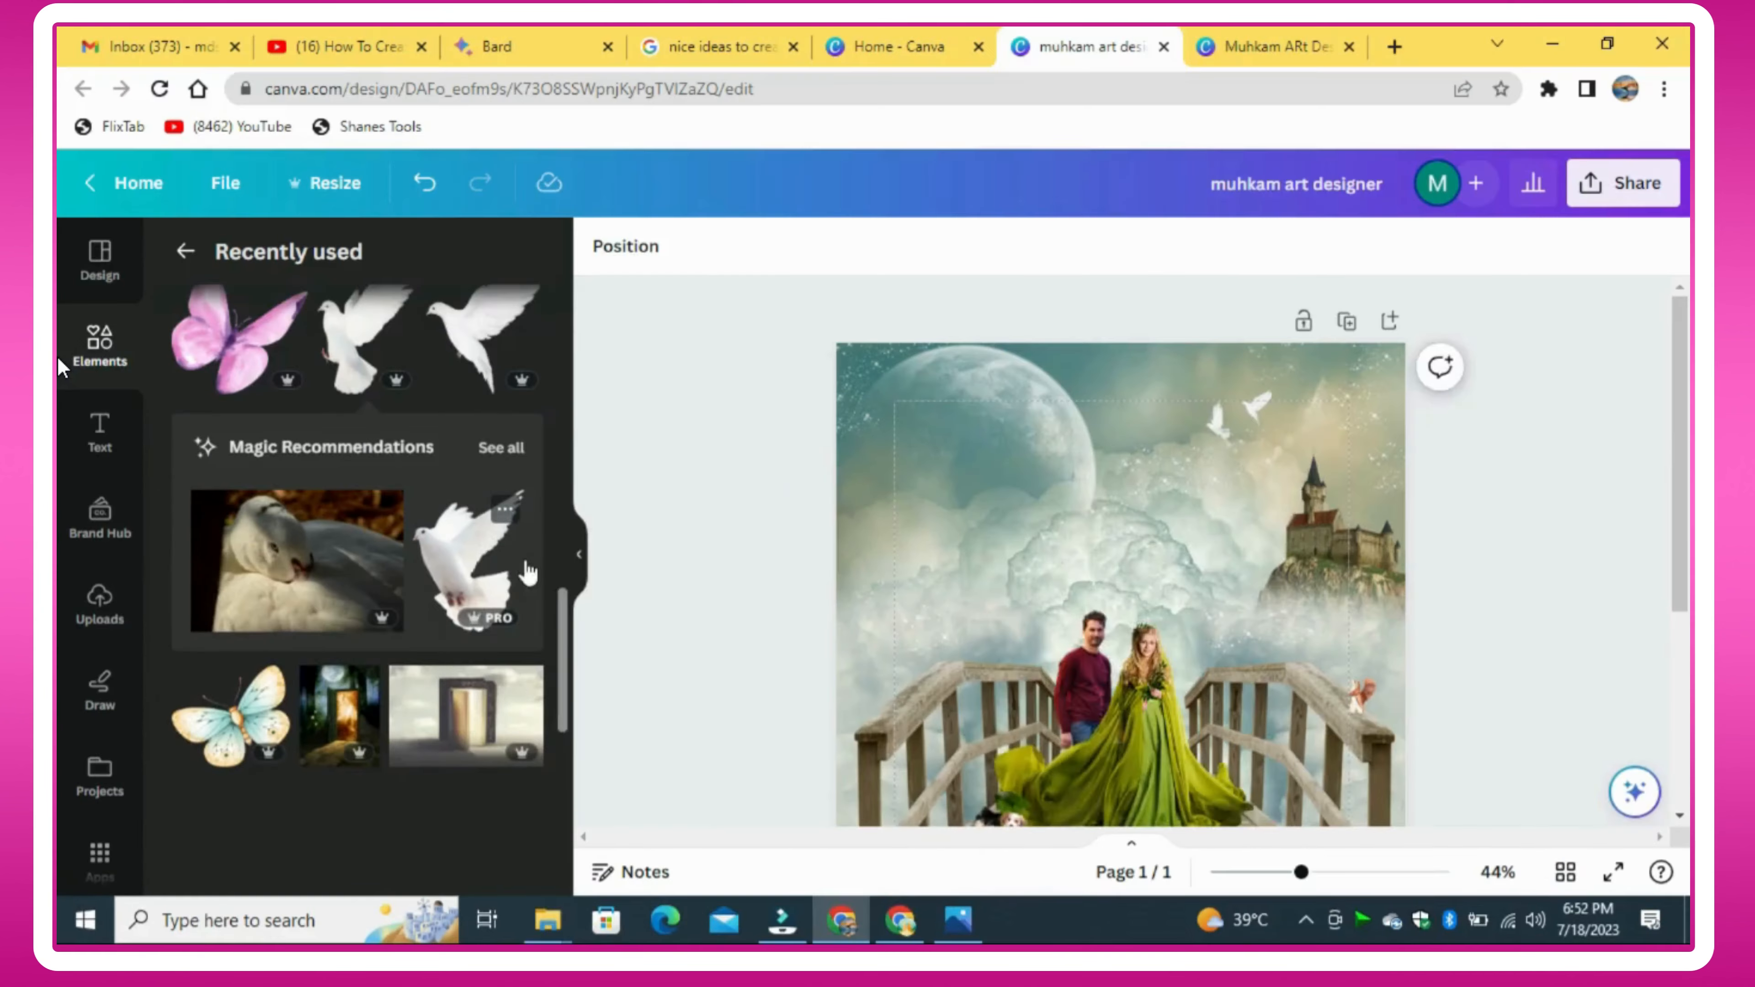
pyautogui.click(673, 431)
pyautogui.moveTo(1048, 726); pyautogui.dragTo(1048, 632)
pyautogui.moveTo(1348, 315); pyautogui.dragTo(1133, 409)
# Step: Flip the third dove horizontally, move it closer to the other two, shrink it slightly and rotate it
pyautogui.click(772, 247)
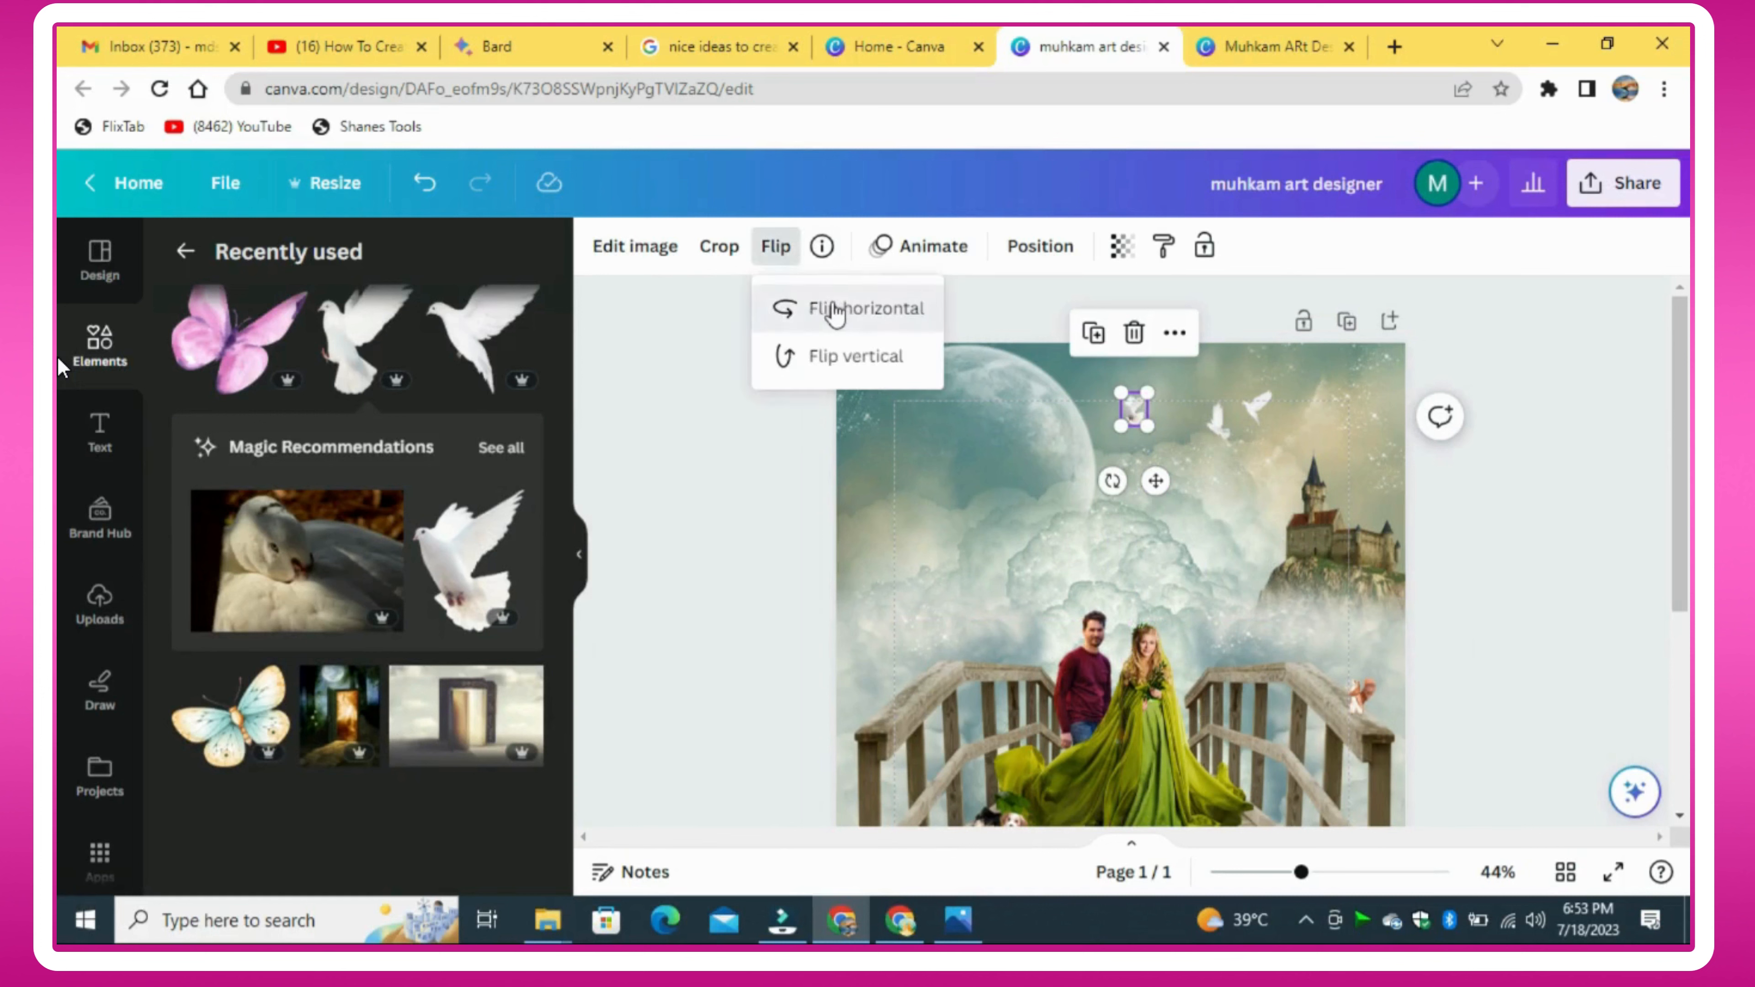
pyautogui.click(829, 306)
pyautogui.moveTo(1155, 481); pyautogui.dragTo(1190, 464)
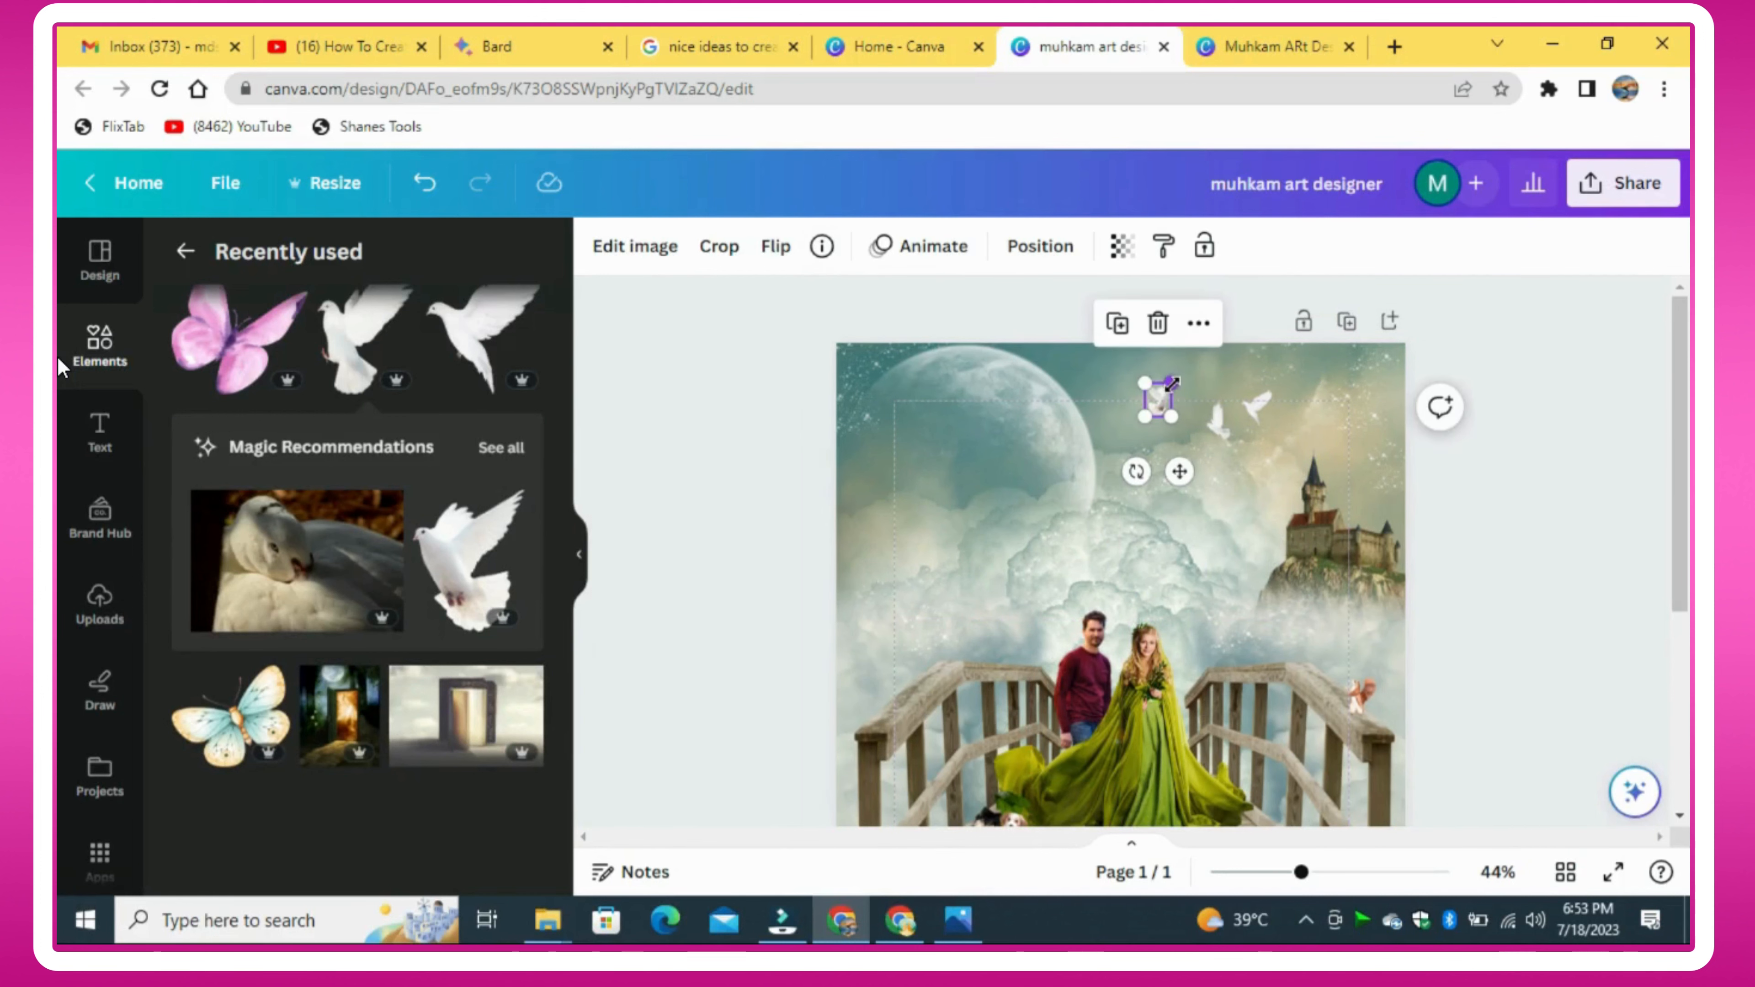
pyautogui.moveTo(1171, 384); pyautogui.dragTo(1166, 395)
pyautogui.click(1225, 432)
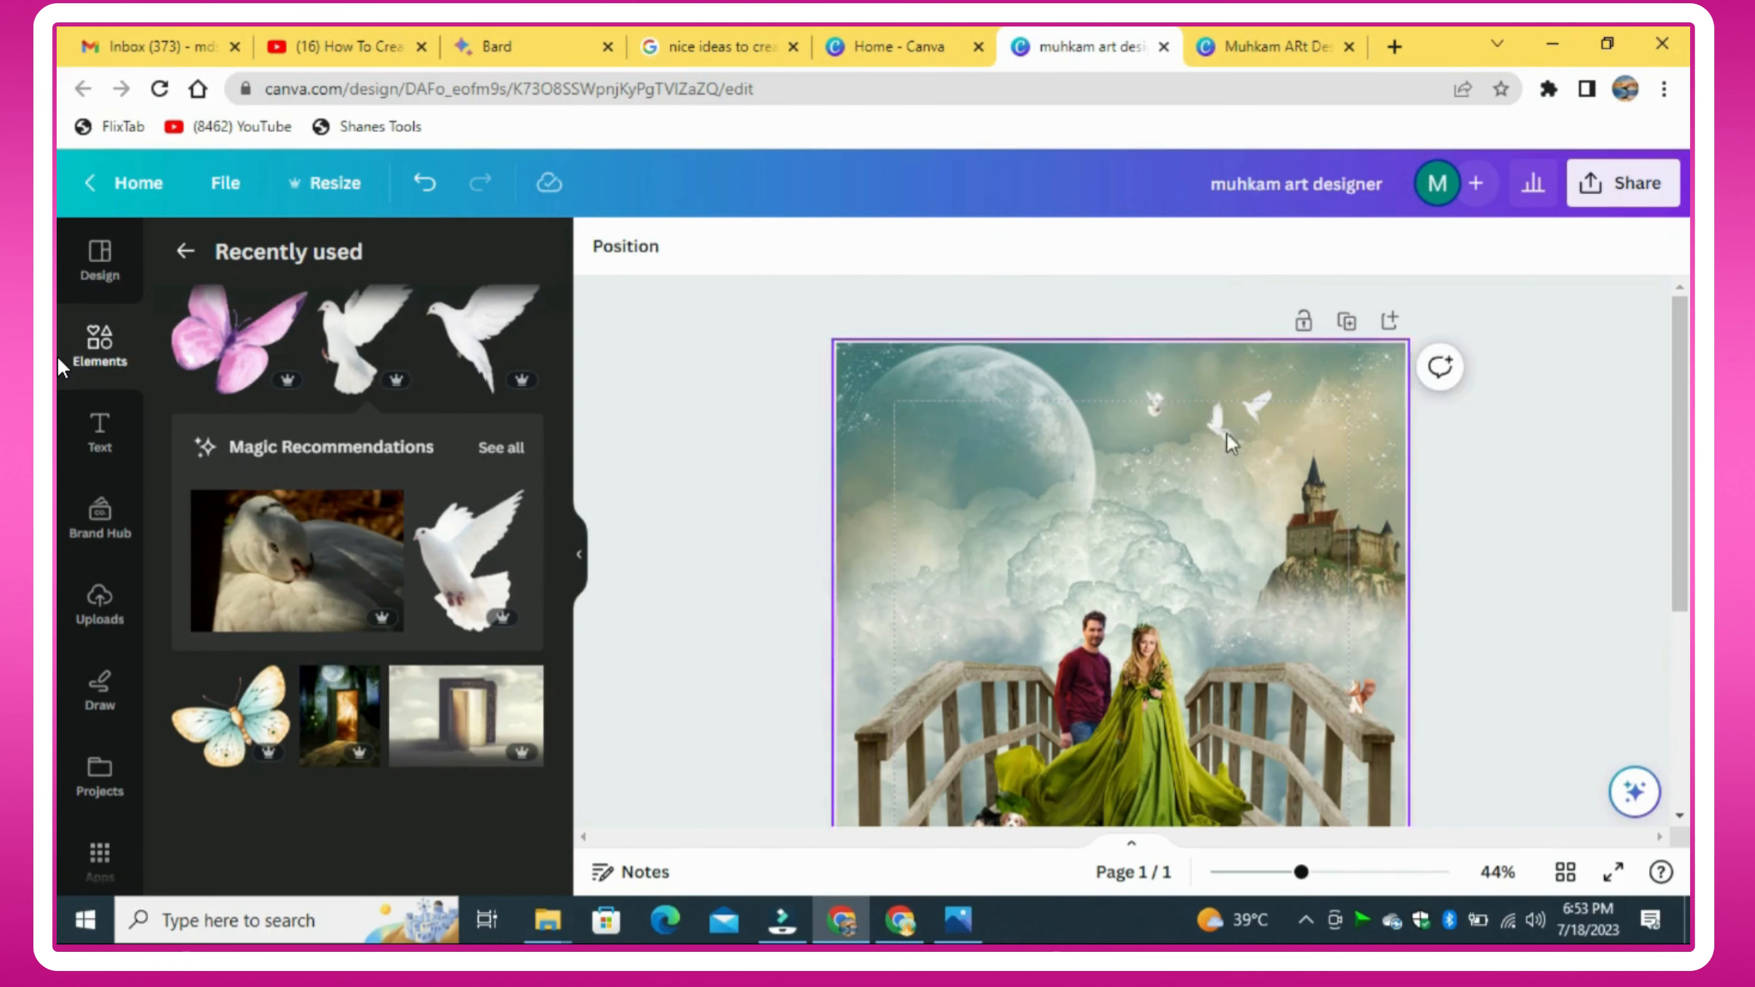
pyautogui.click(1156, 402)
pyautogui.moveTo(1131, 470); pyautogui.dragTo(1110, 457)
pyautogui.click(1512, 460)
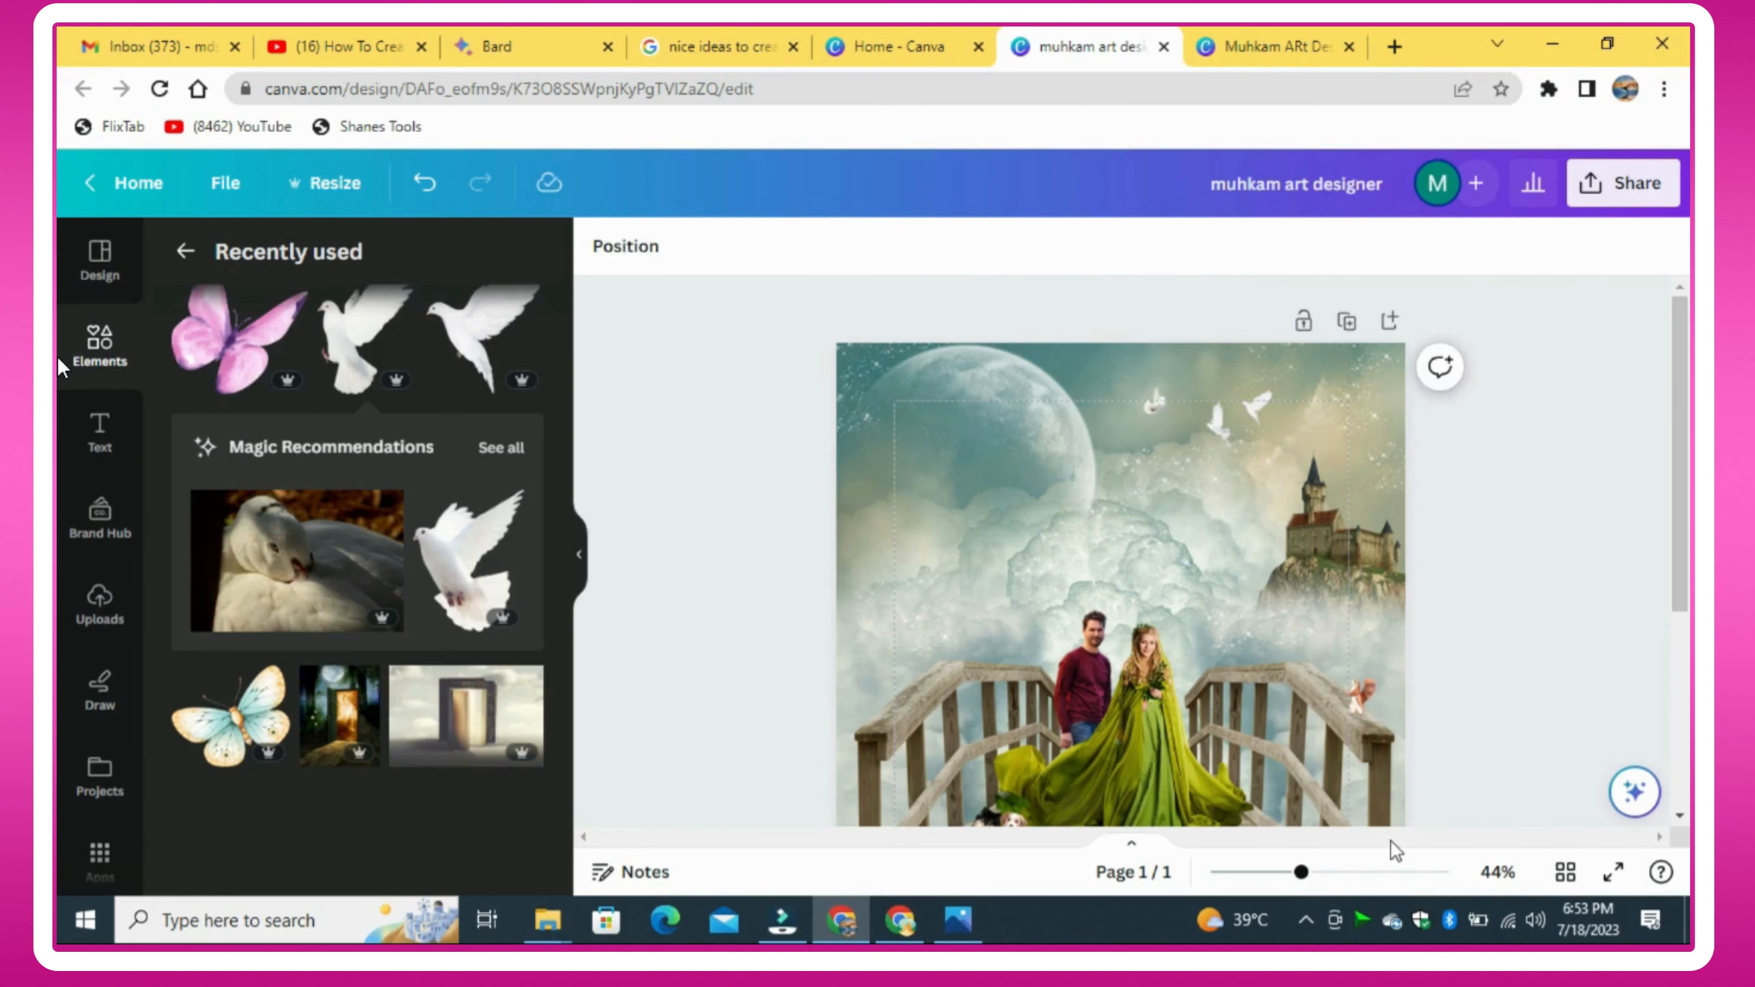
# Step: Place a fourth small dove, flip it horizontally and position it at the left end of the flock
pyautogui.moveTo(1301, 872); pyautogui.dragTo(1319, 873)
pyautogui.moveTo(1308, 364); pyautogui.dragTo(1330, 377)
pyautogui.moveTo(1167, 348); pyautogui.dragTo(1169, 405)
pyautogui.click(775, 247)
pyautogui.click(865, 308)
pyautogui.moveTo(1175, 493); pyautogui.dragTo(1145, 394)
pyautogui.moveTo(1320, 872); pyautogui.dragTo(1302, 873)
pyautogui.moveTo(1238, 407); pyautogui.dragTo(1274, 399)
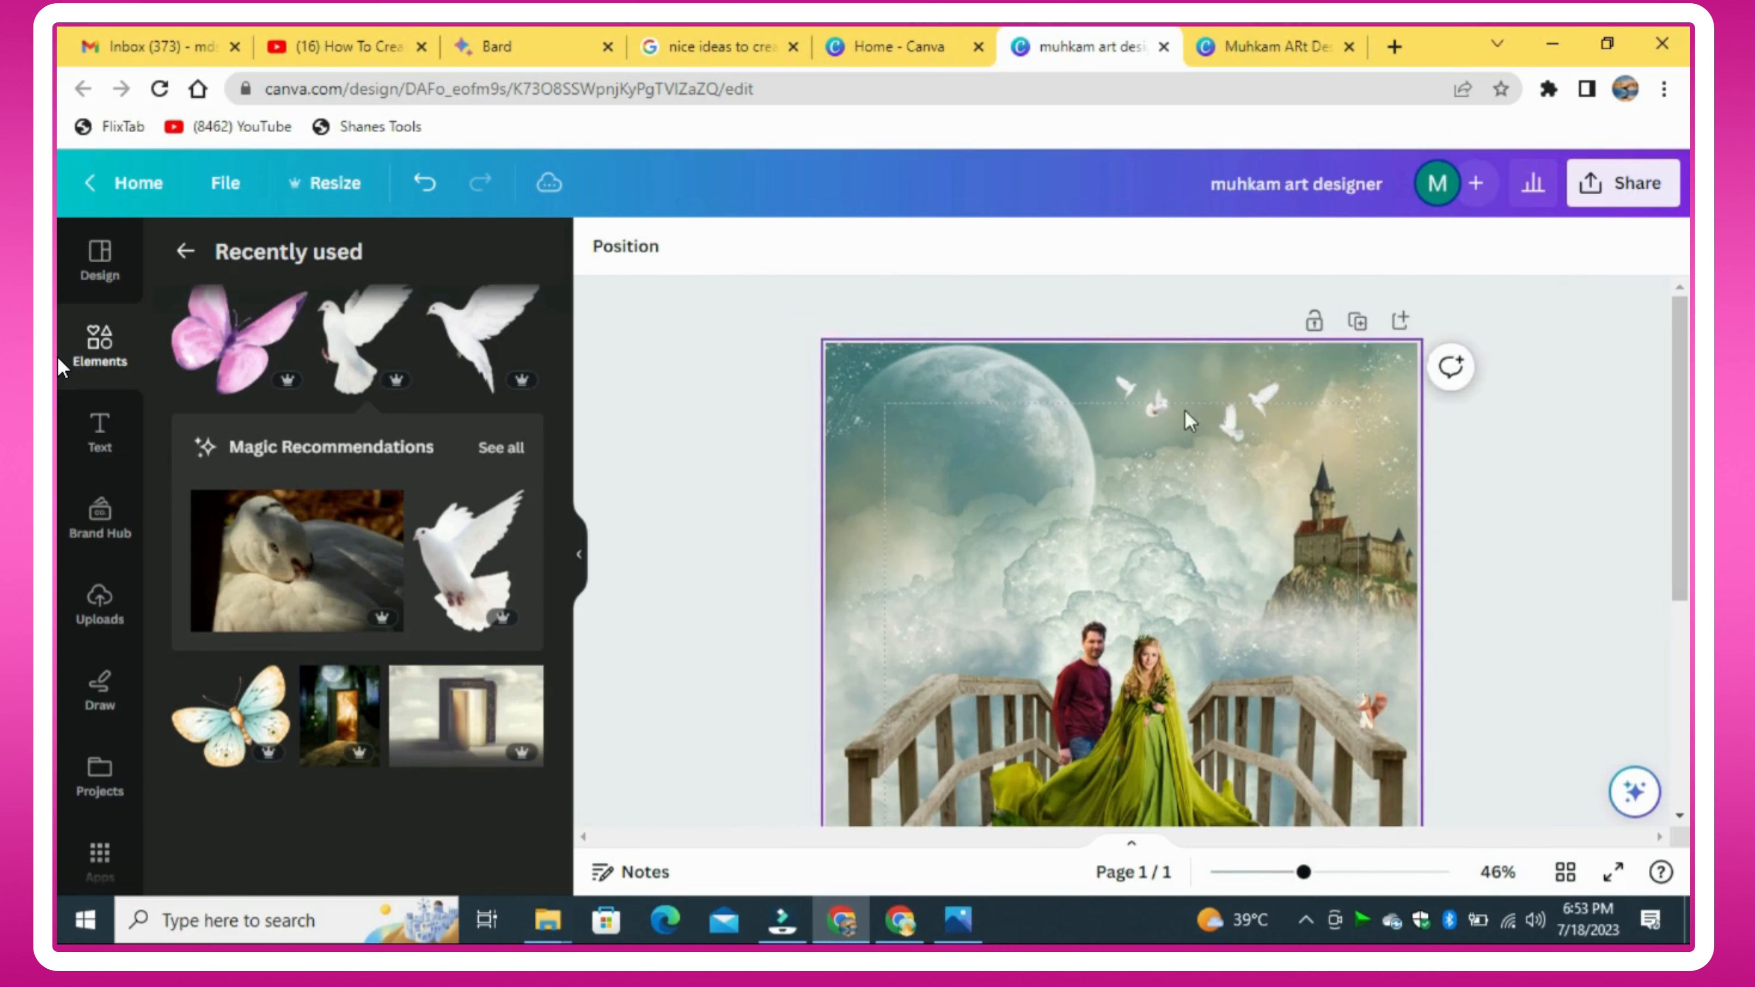
pyautogui.click(1157, 404)
pyautogui.moveTo(1156, 425); pyautogui.dragTo(1153, 414)
pyautogui.click(1227, 370)
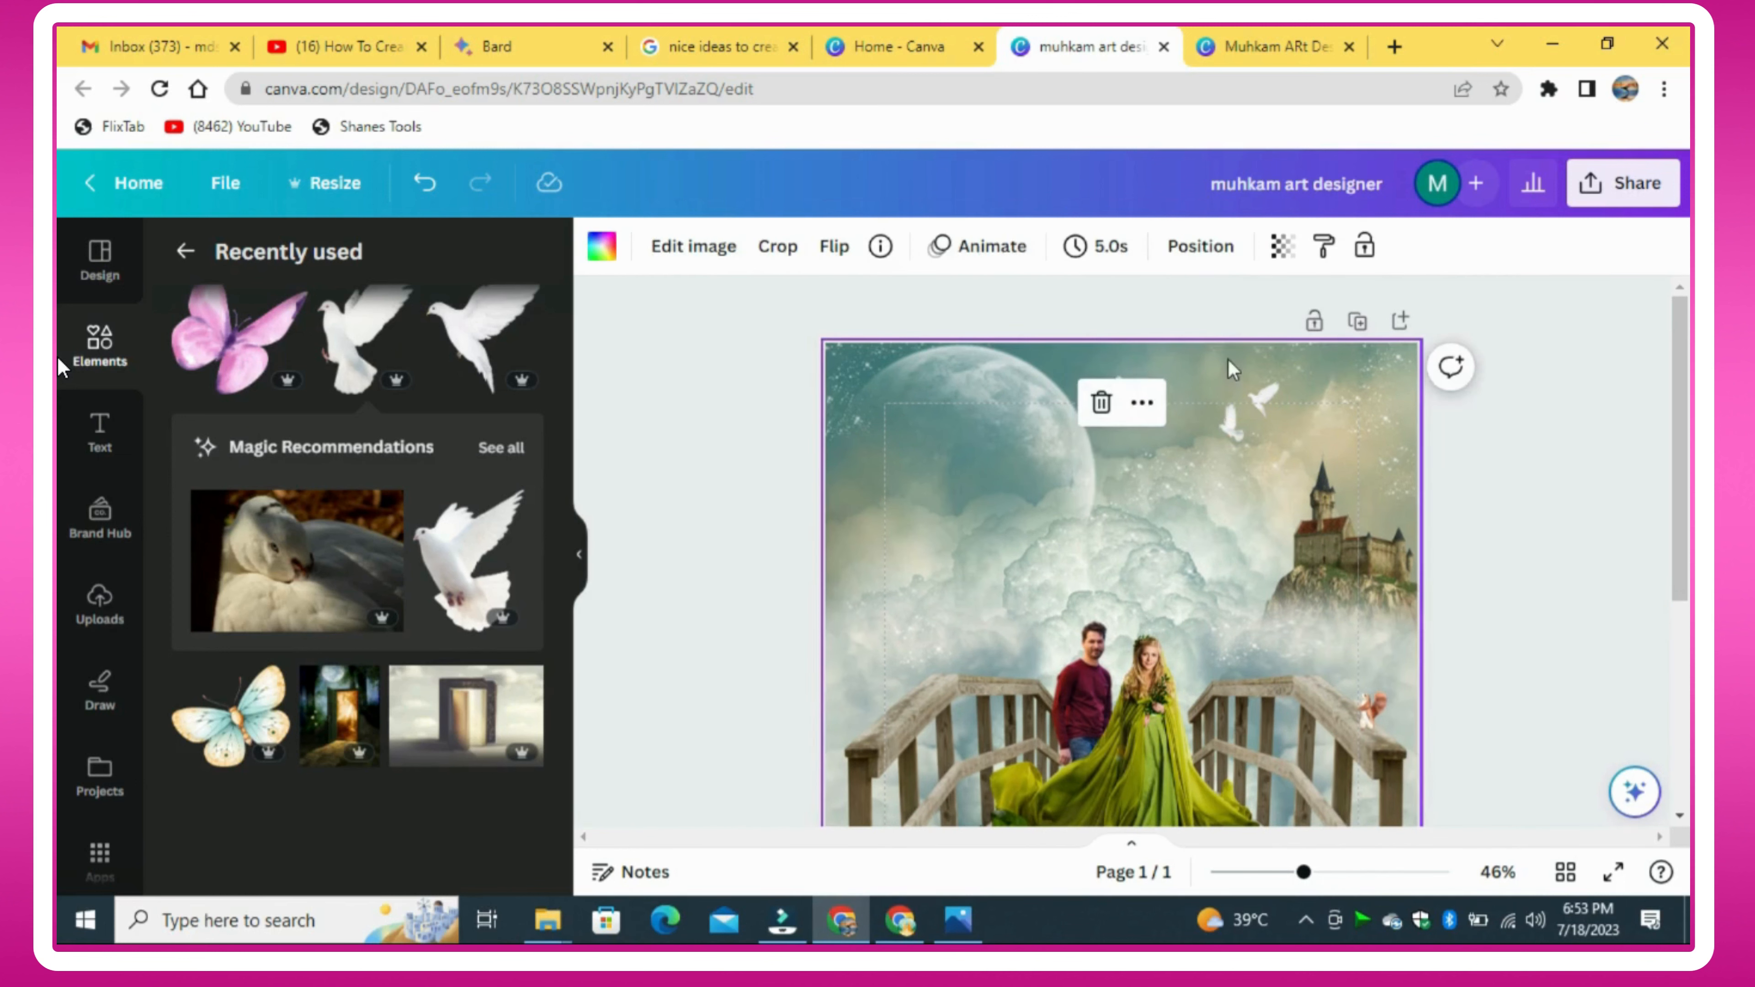
pyautogui.click(1495, 493)
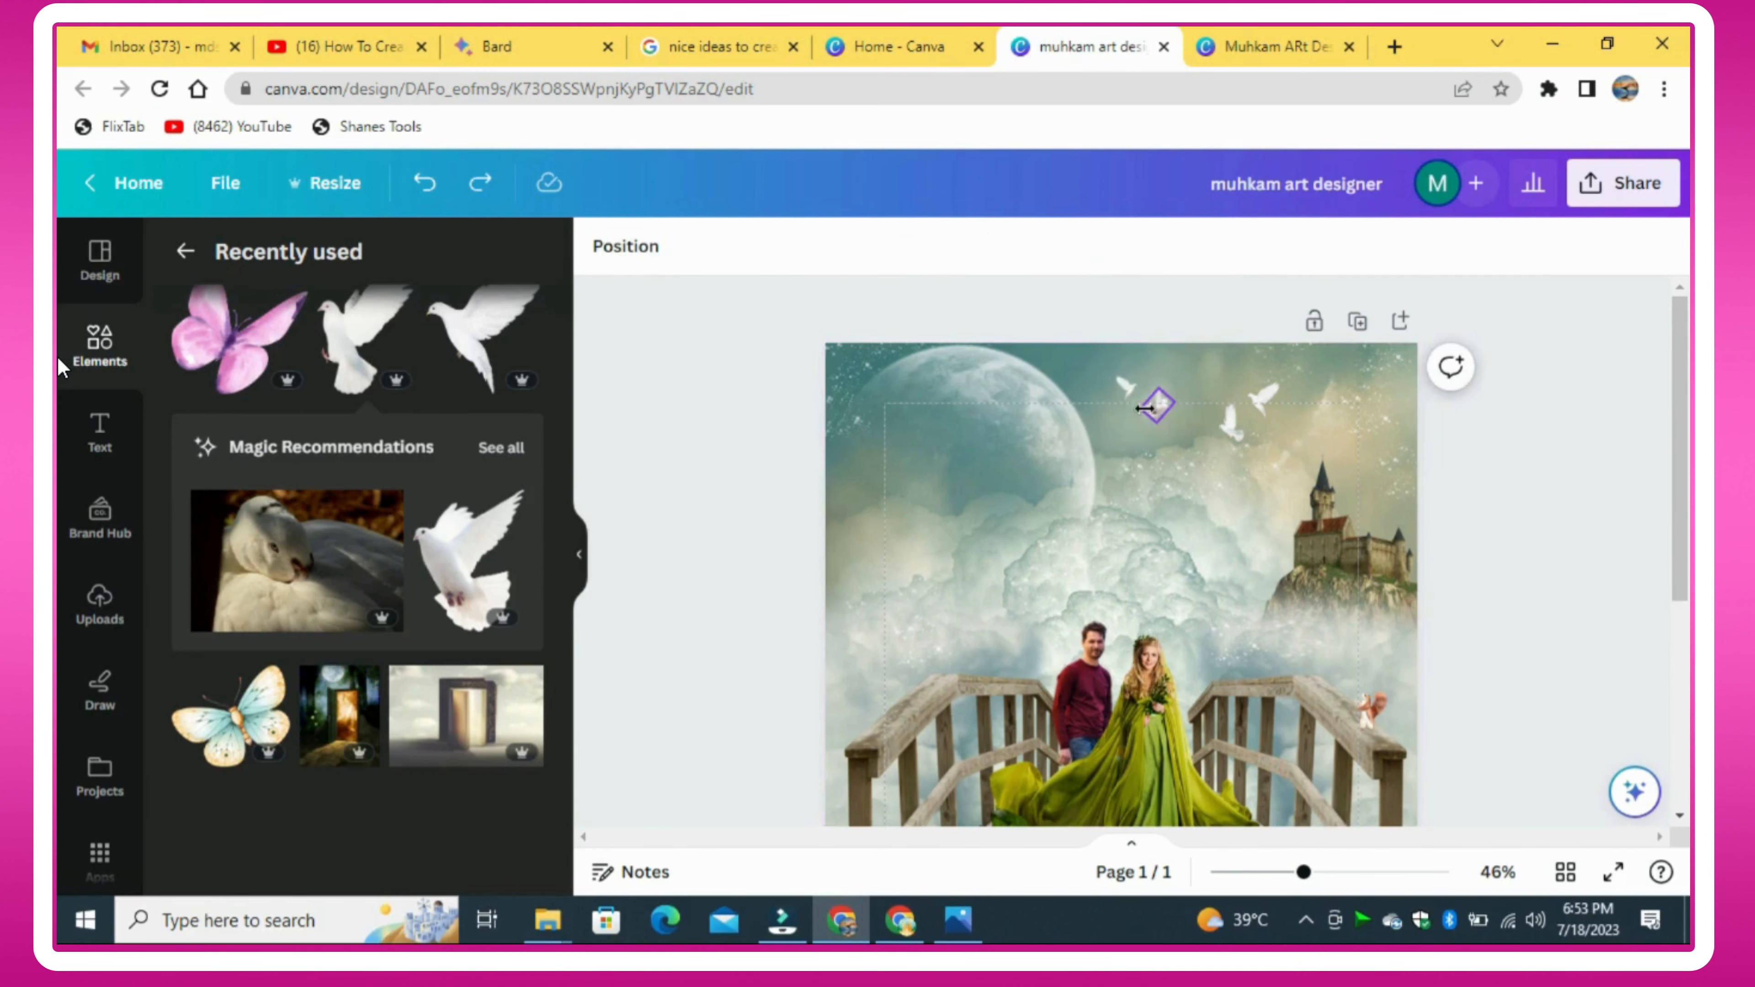
# Step: Select the small dove just left of the two larger doves and rotate it slightly
pyautogui.click(1155, 407)
pyautogui.click(1178, 405)
pyautogui.click(1167, 407)
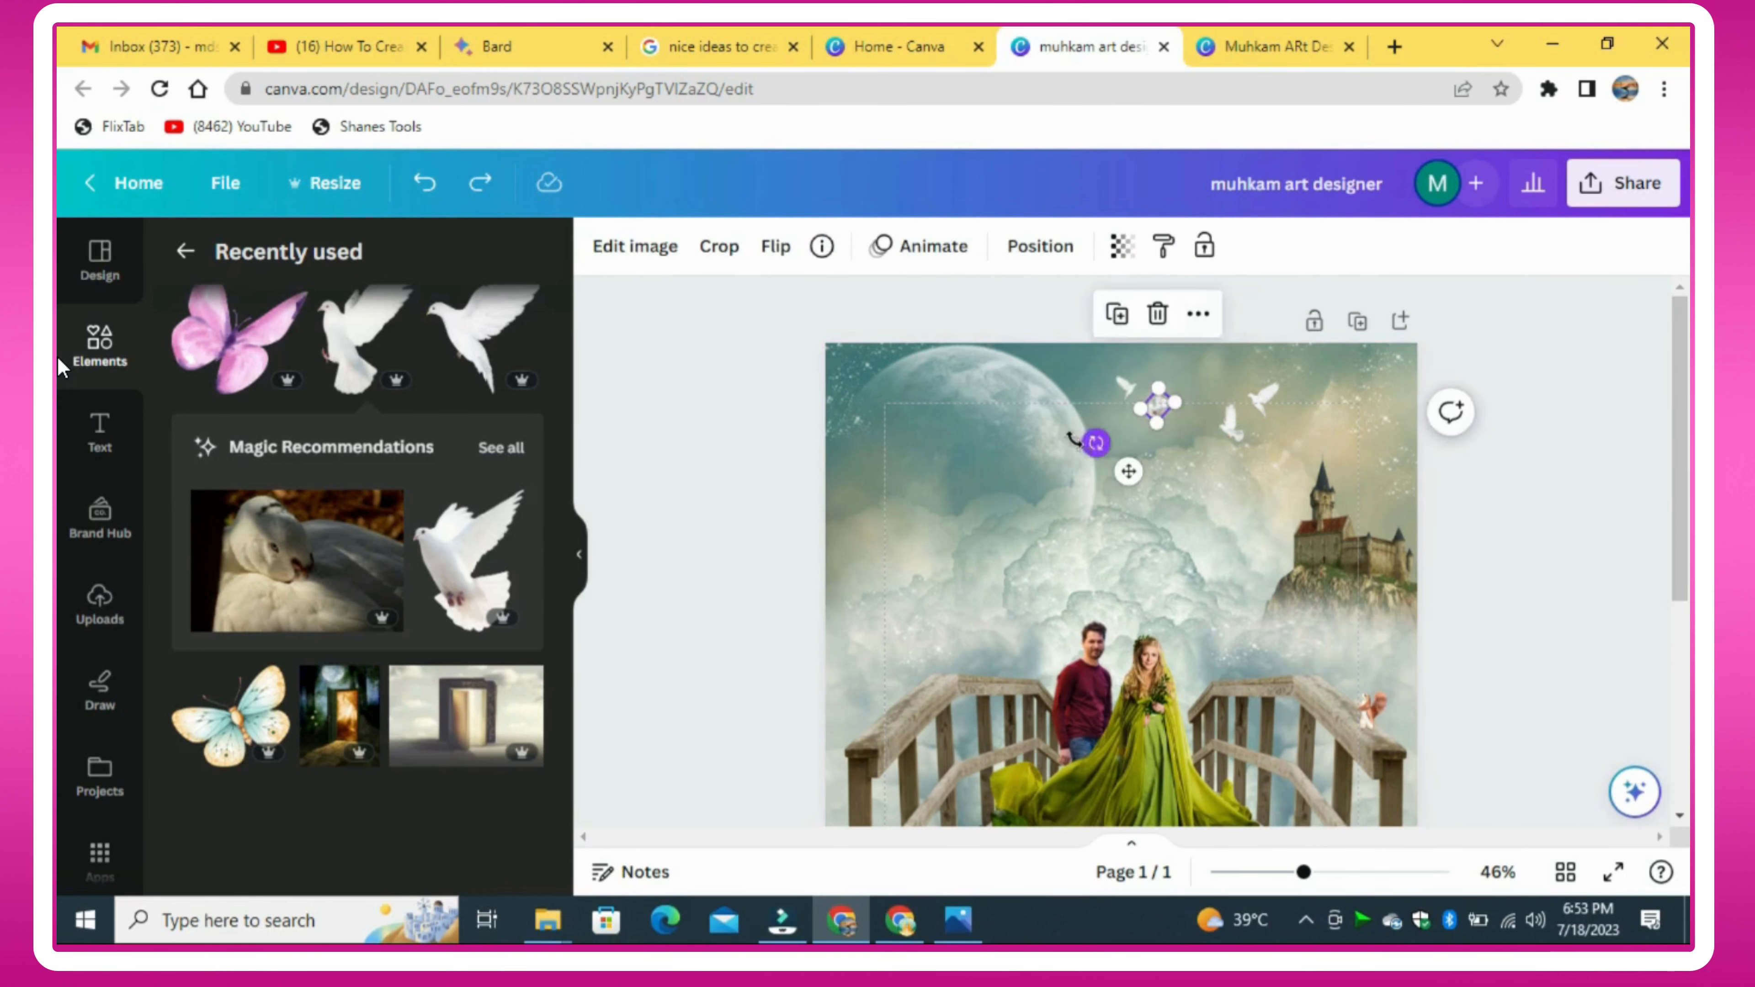
pyautogui.moveTo(1075, 440)
pyautogui.mouseDown()
pyautogui.moveTo(1089, 447)
pyautogui.moveTo(1075, 442)
pyautogui.mouseUp()
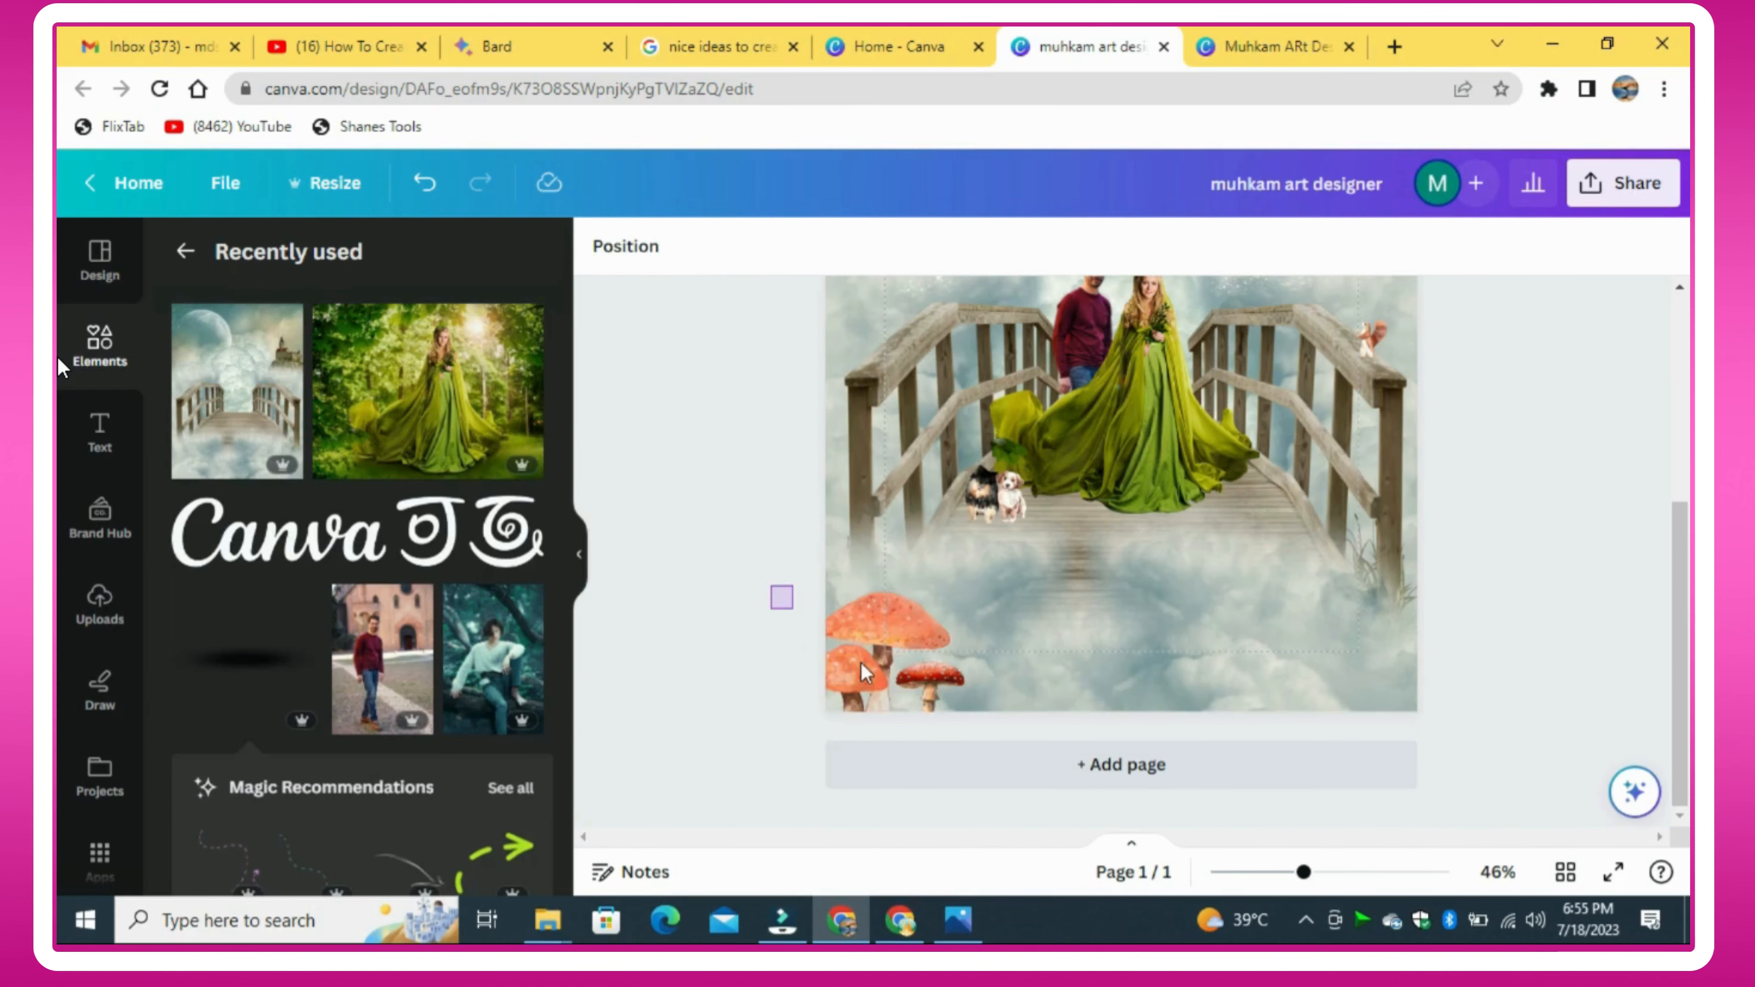
# Step: Nudge the mushrooms slightly in the lower-left corner of the design
pyautogui.moveTo(860, 660); pyautogui.dragTo(878, 686)
pyautogui.click(1545, 492)
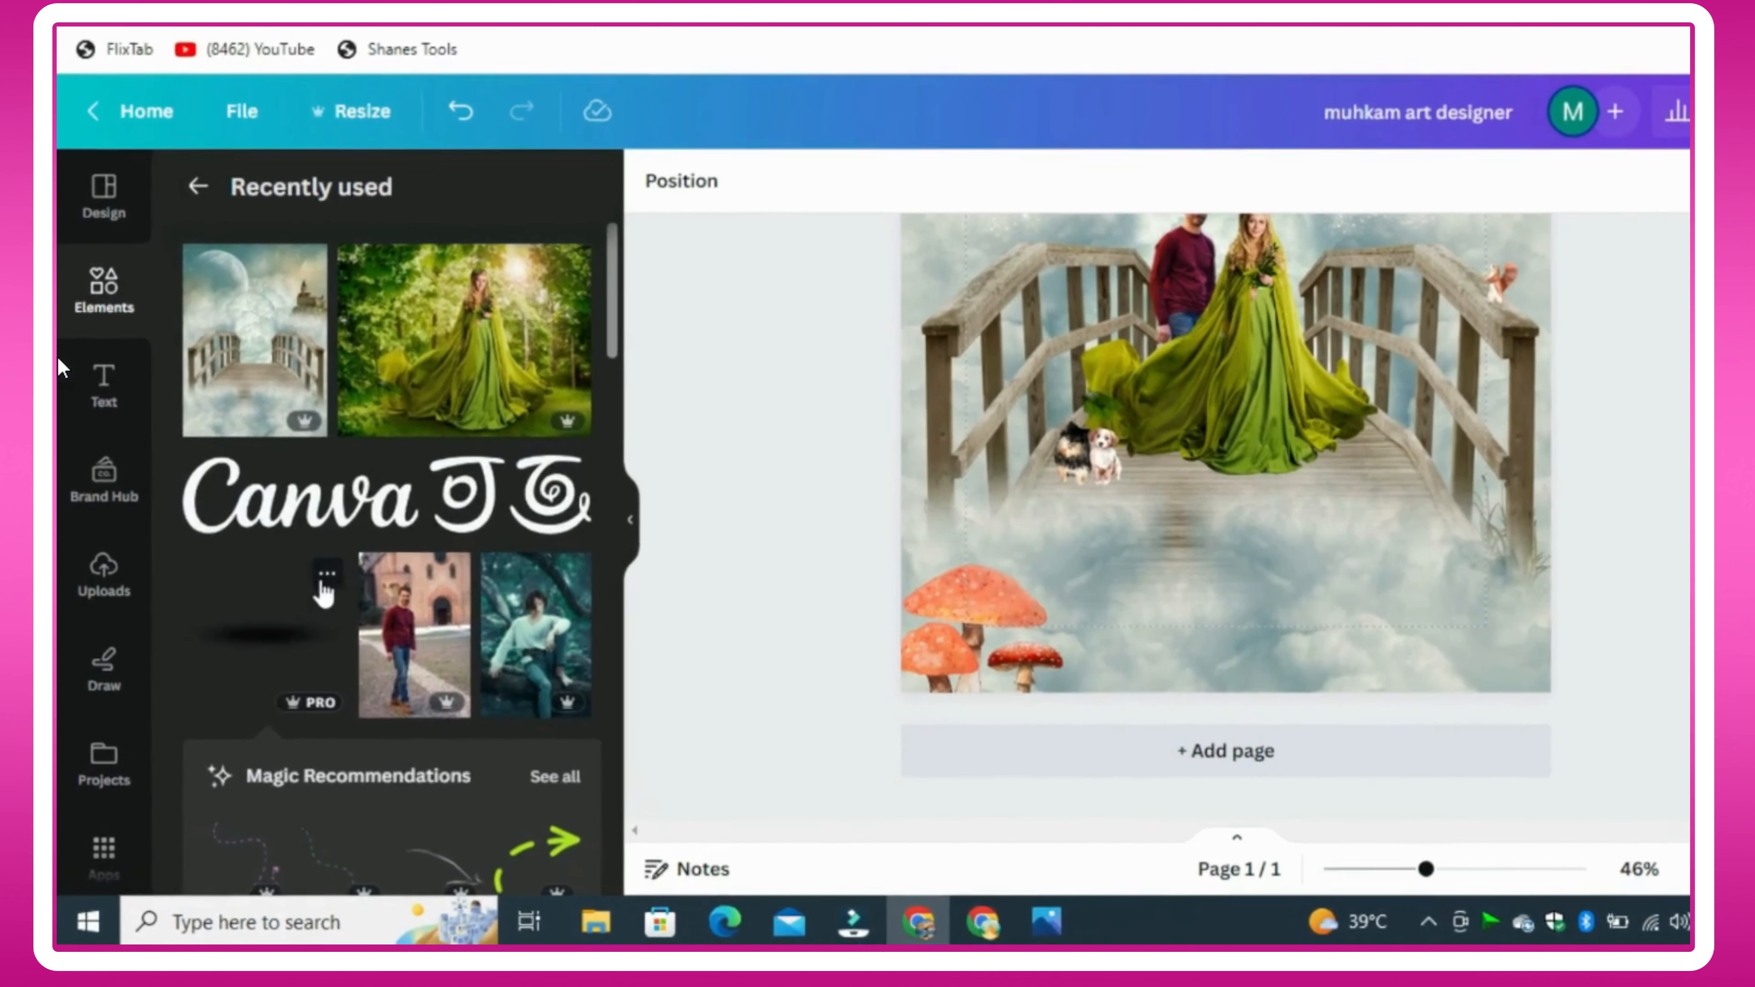
# Step: Add the recently used soft shadow, place it on the bridge under the green gown, and send it backward behind the couple
pyautogui.click(310, 592)
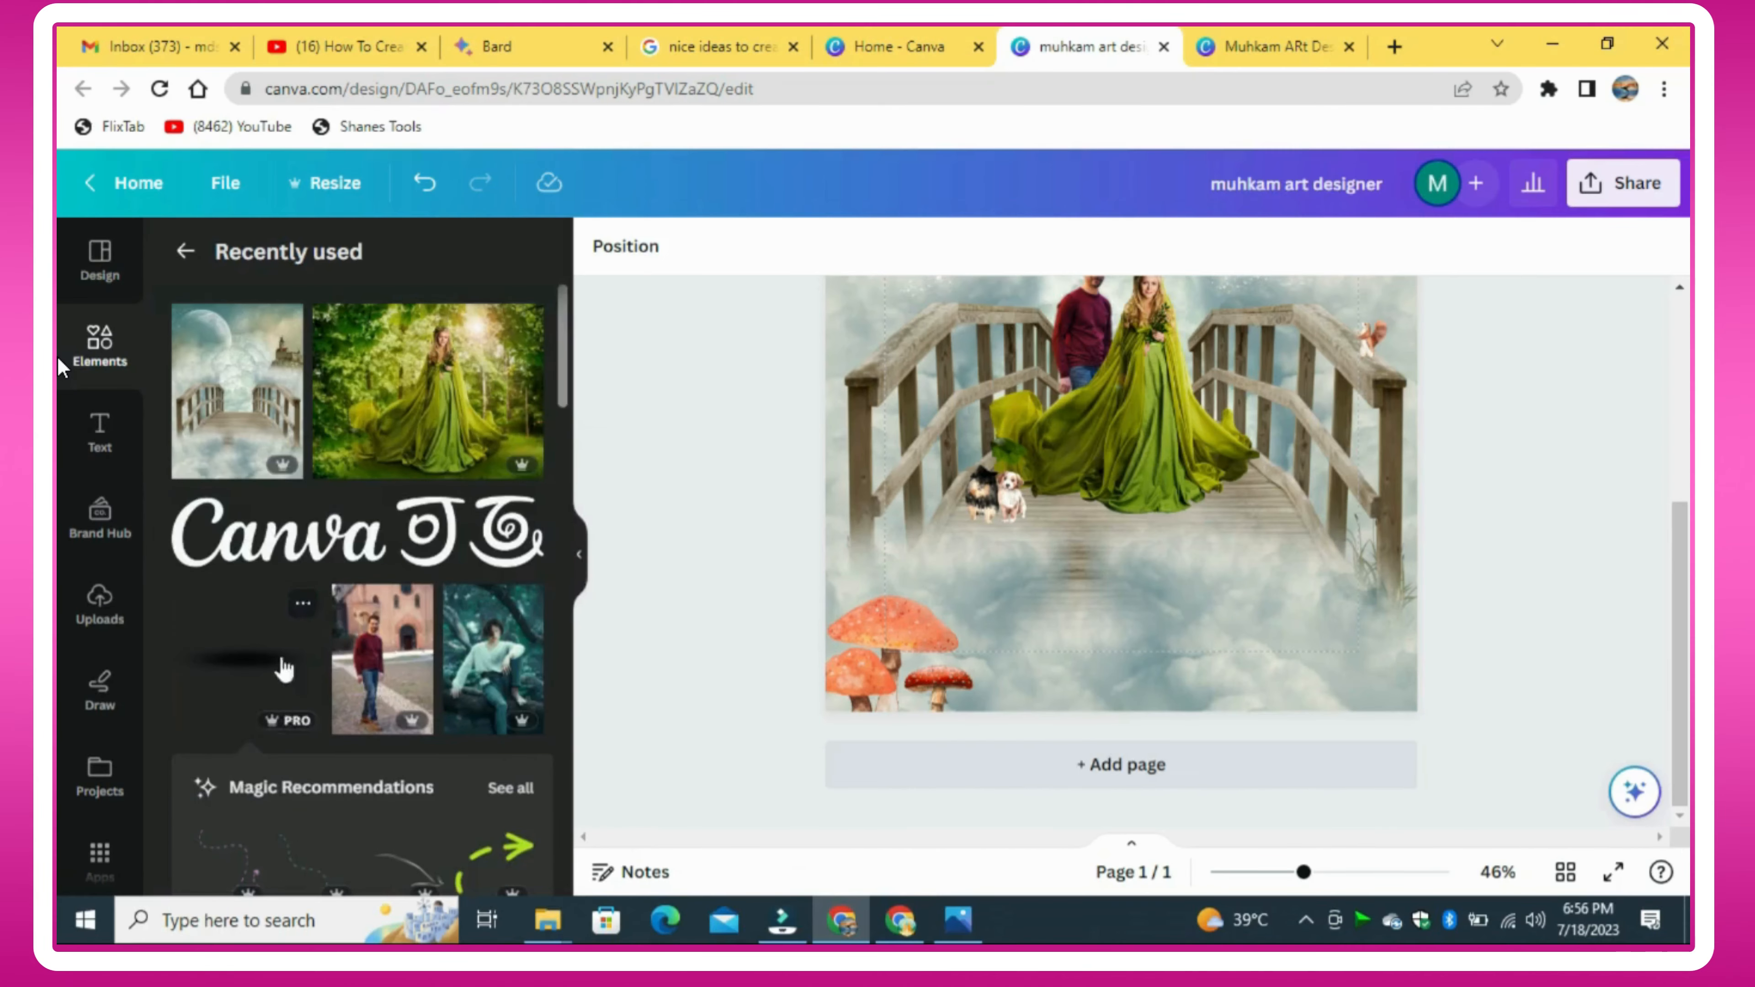
pyautogui.click(282, 668)
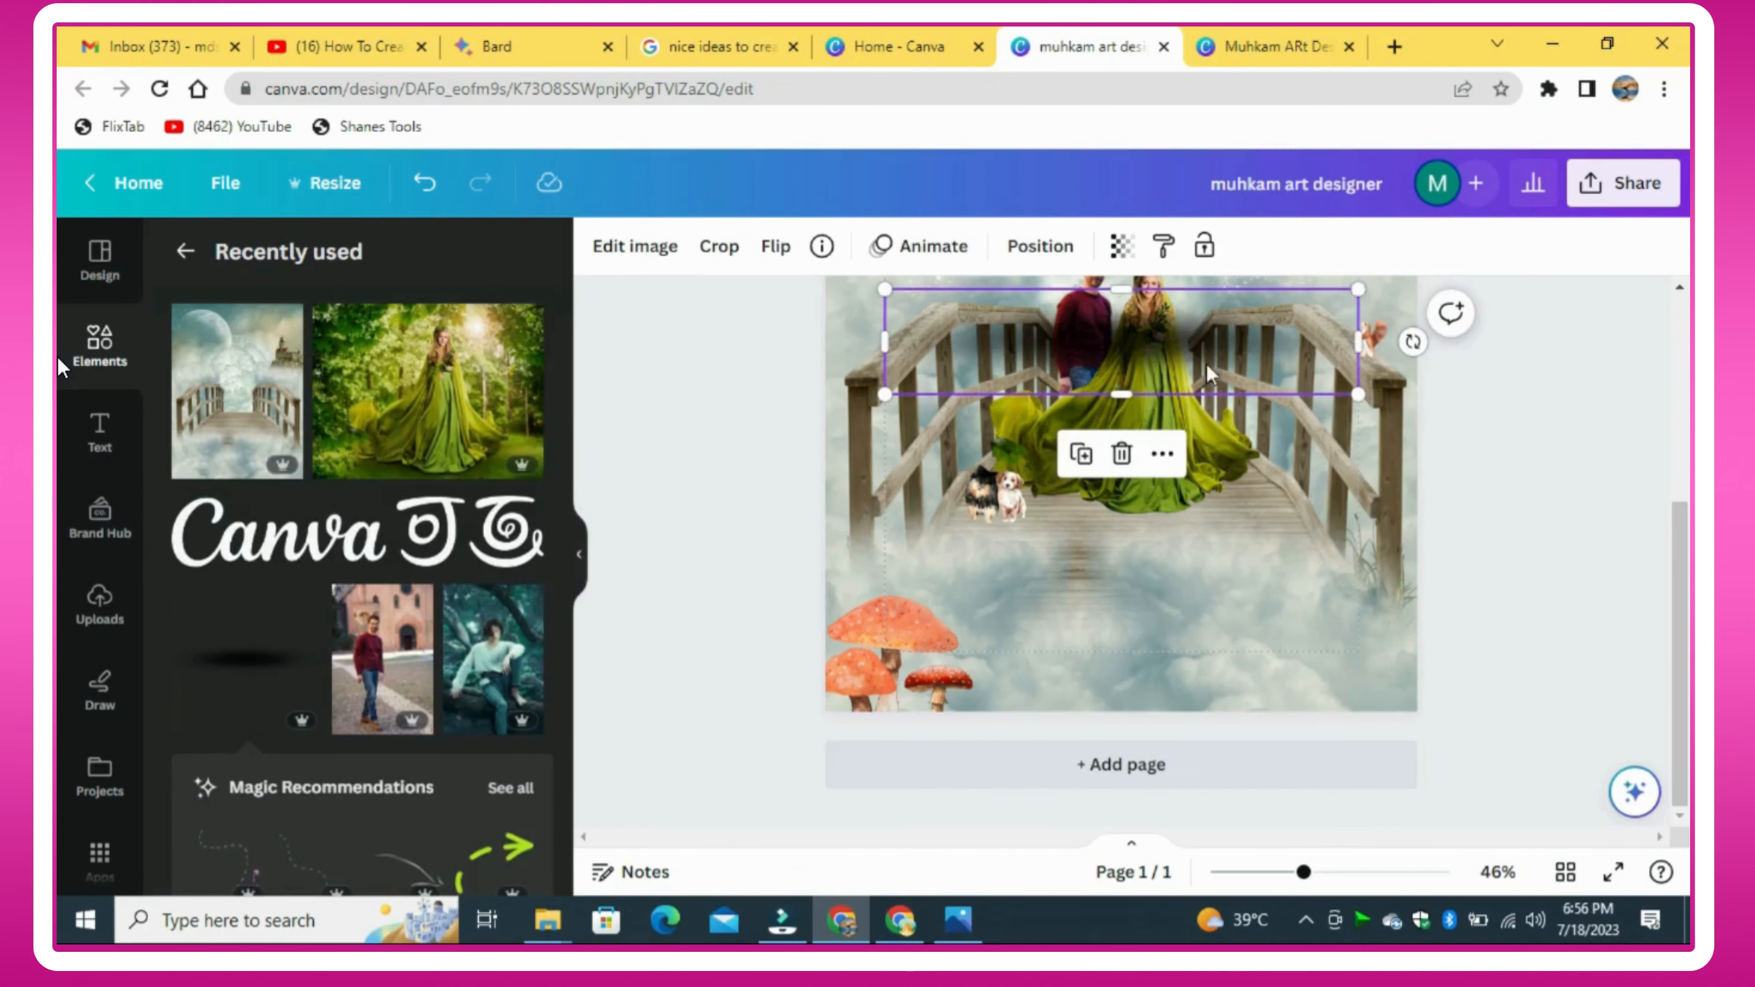
pyautogui.moveTo(1208, 373); pyautogui.dragTo(1219, 532)
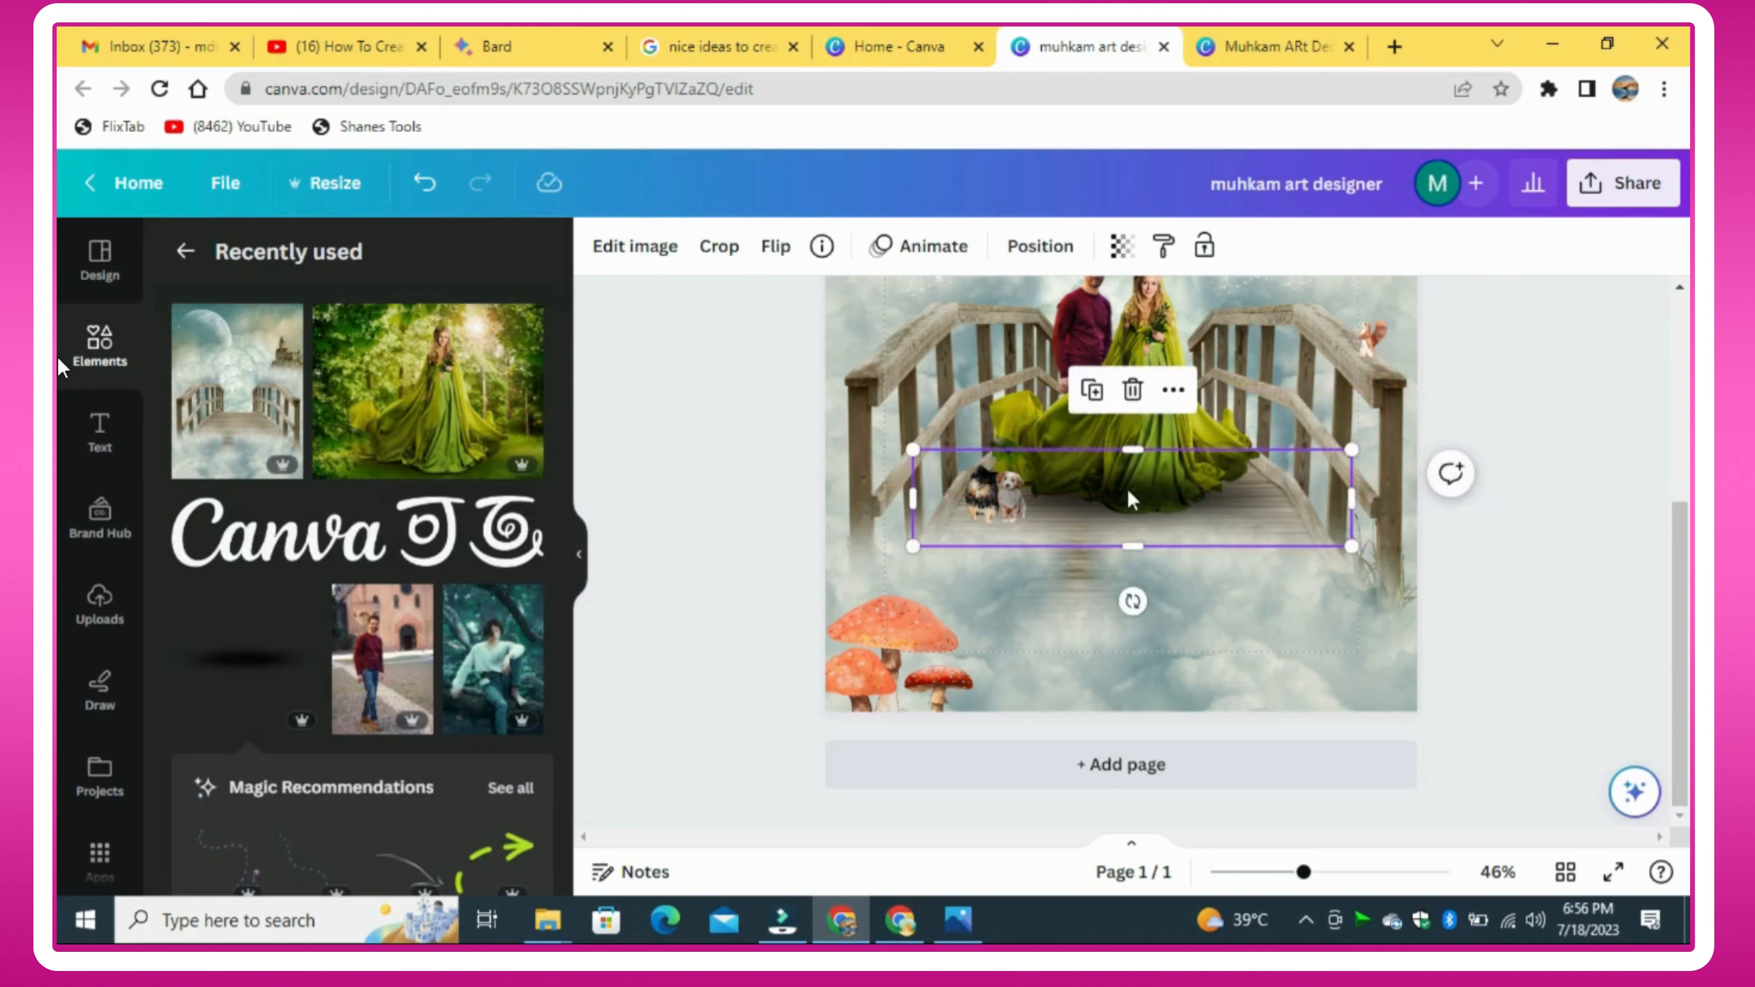
pyautogui.moveTo(1128, 490); pyautogui.dragTo(1133, 495)
pyautogui.click(1030, 251)
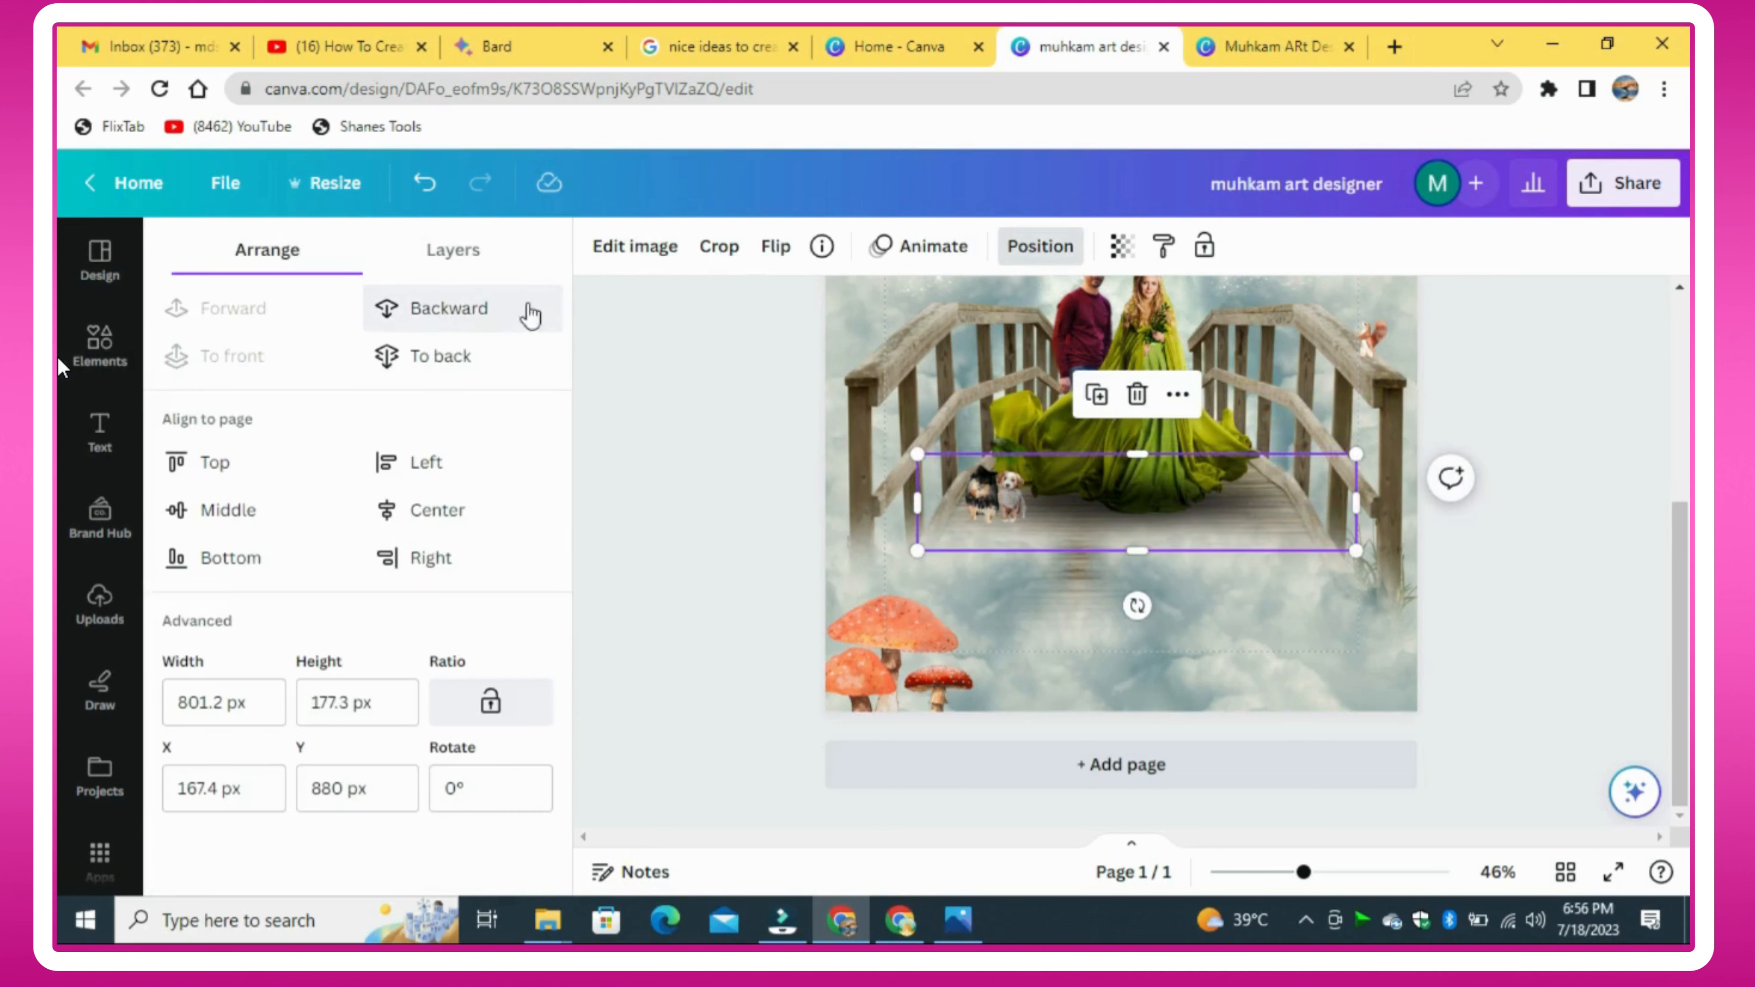
pyautogui.click(480, 311)
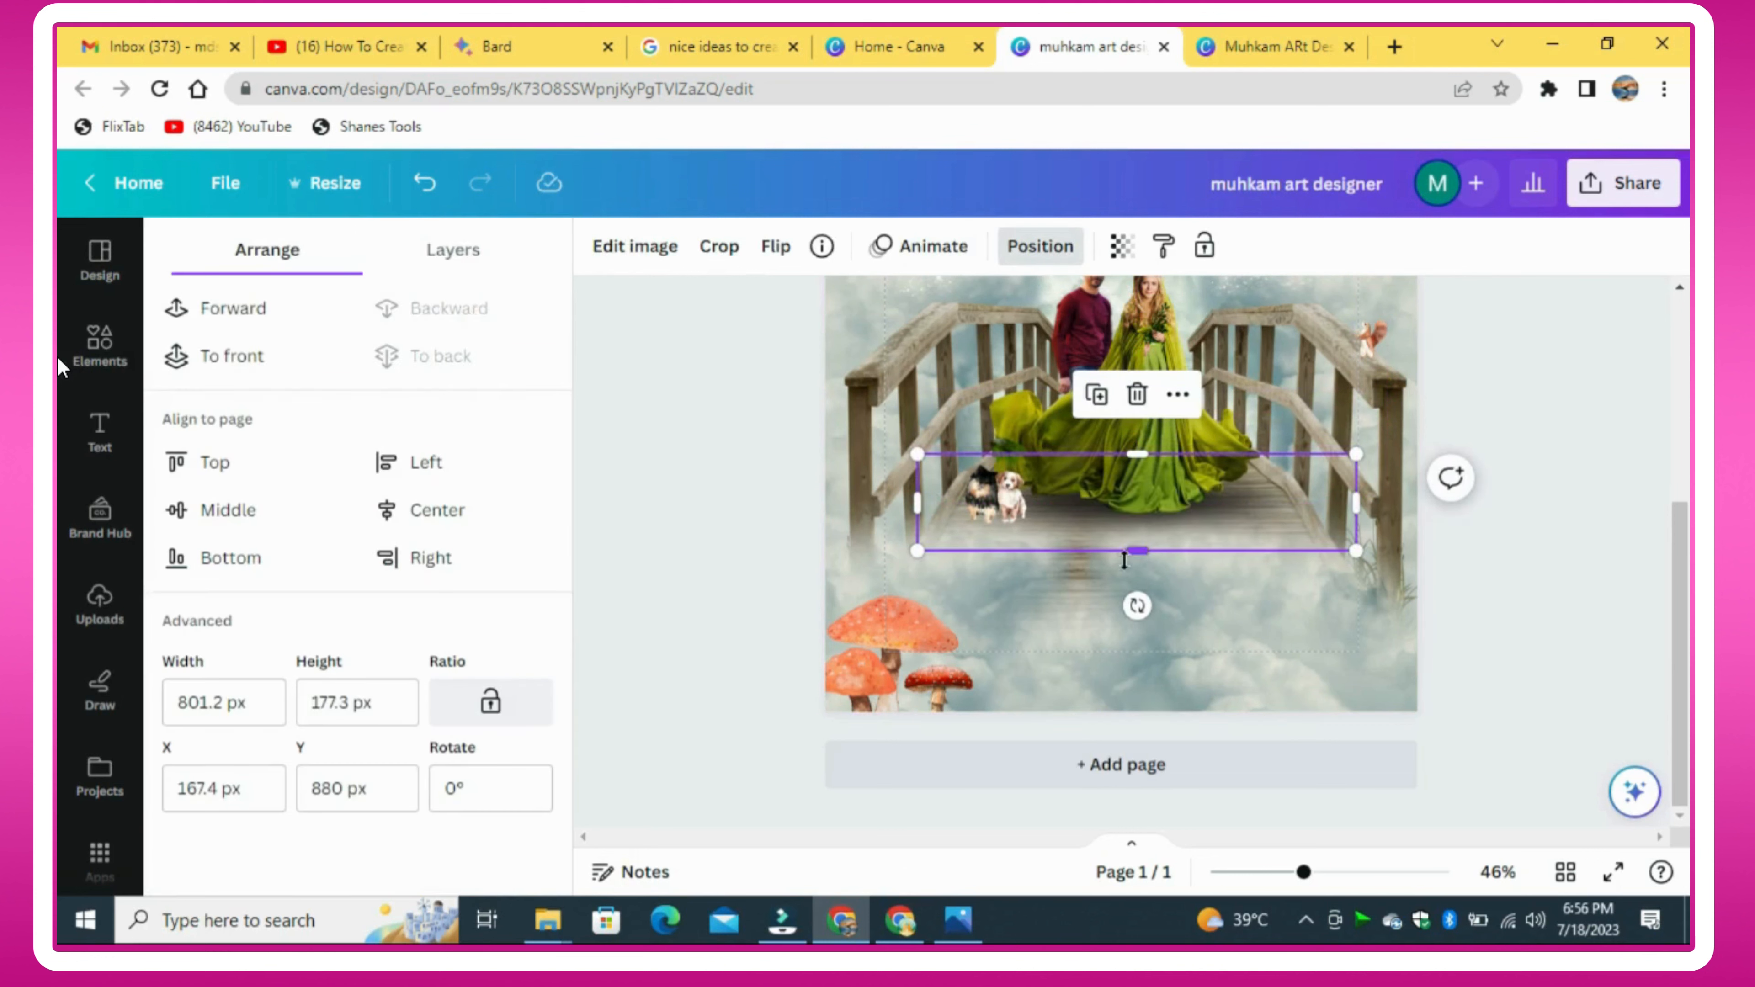
# Step: Resize the gown's shadow to about 742 × 180 px and set its transparency to about 86
pyautogui.moveTo(1140, 455); pyautogui.dragTo(1140, 445)
pyautogui.moveTo(1356, 551); pyautogui.dragTo(1335, 546)
pyautogui.moveTo(918, 542); pyautogui.dragTo(929, 543)
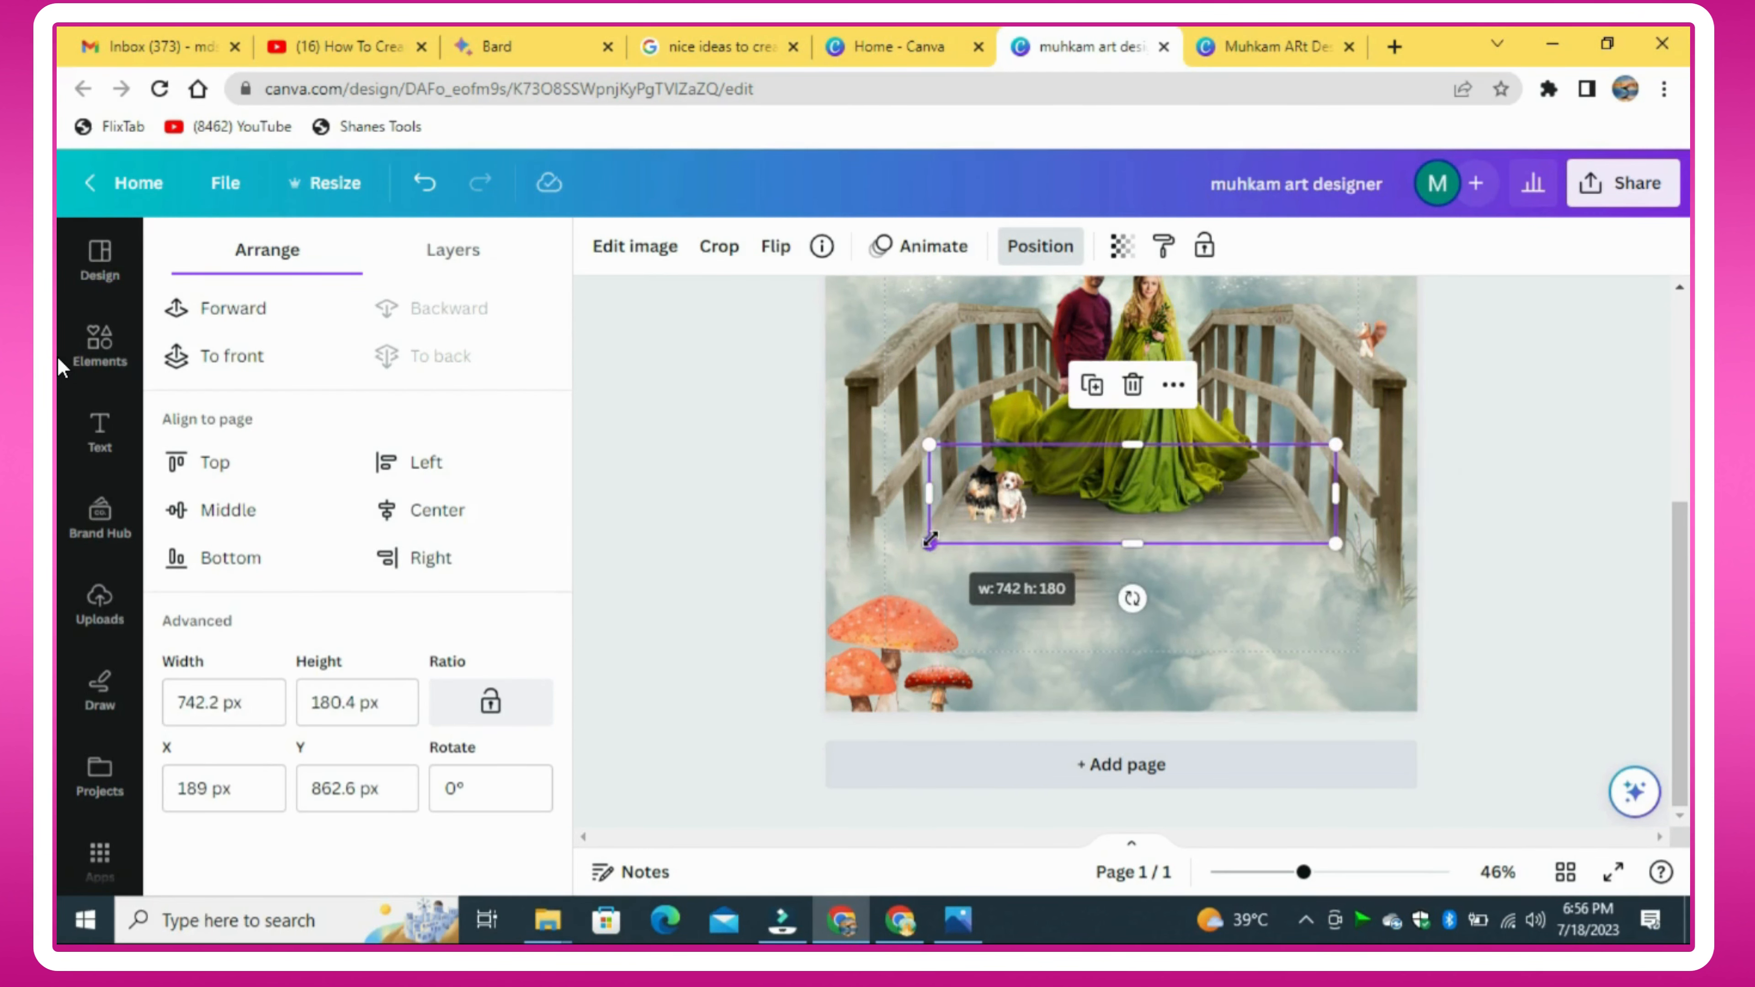
pyautogui.click(1121, 246)
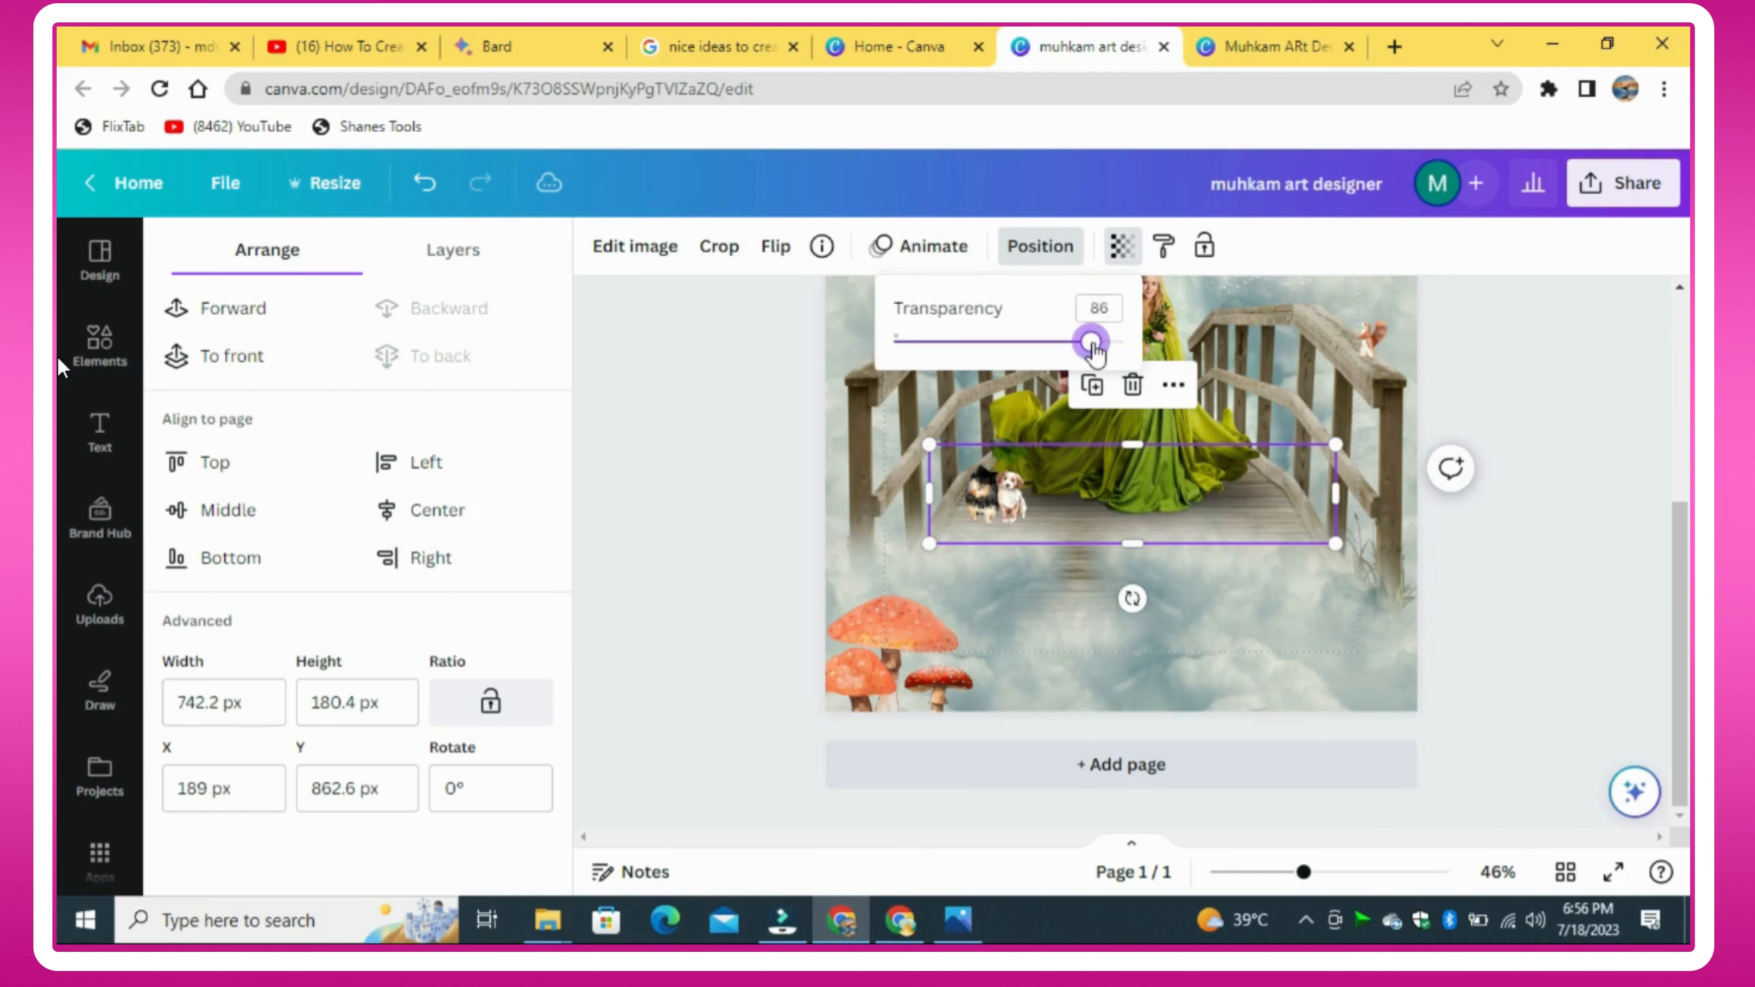
pyautogui.press('Escape')
# Step: Duplicate the gown's shadow and shrink the copy to about 75 × 18 px just below the dogs
pyautogui.click(1092, 385)
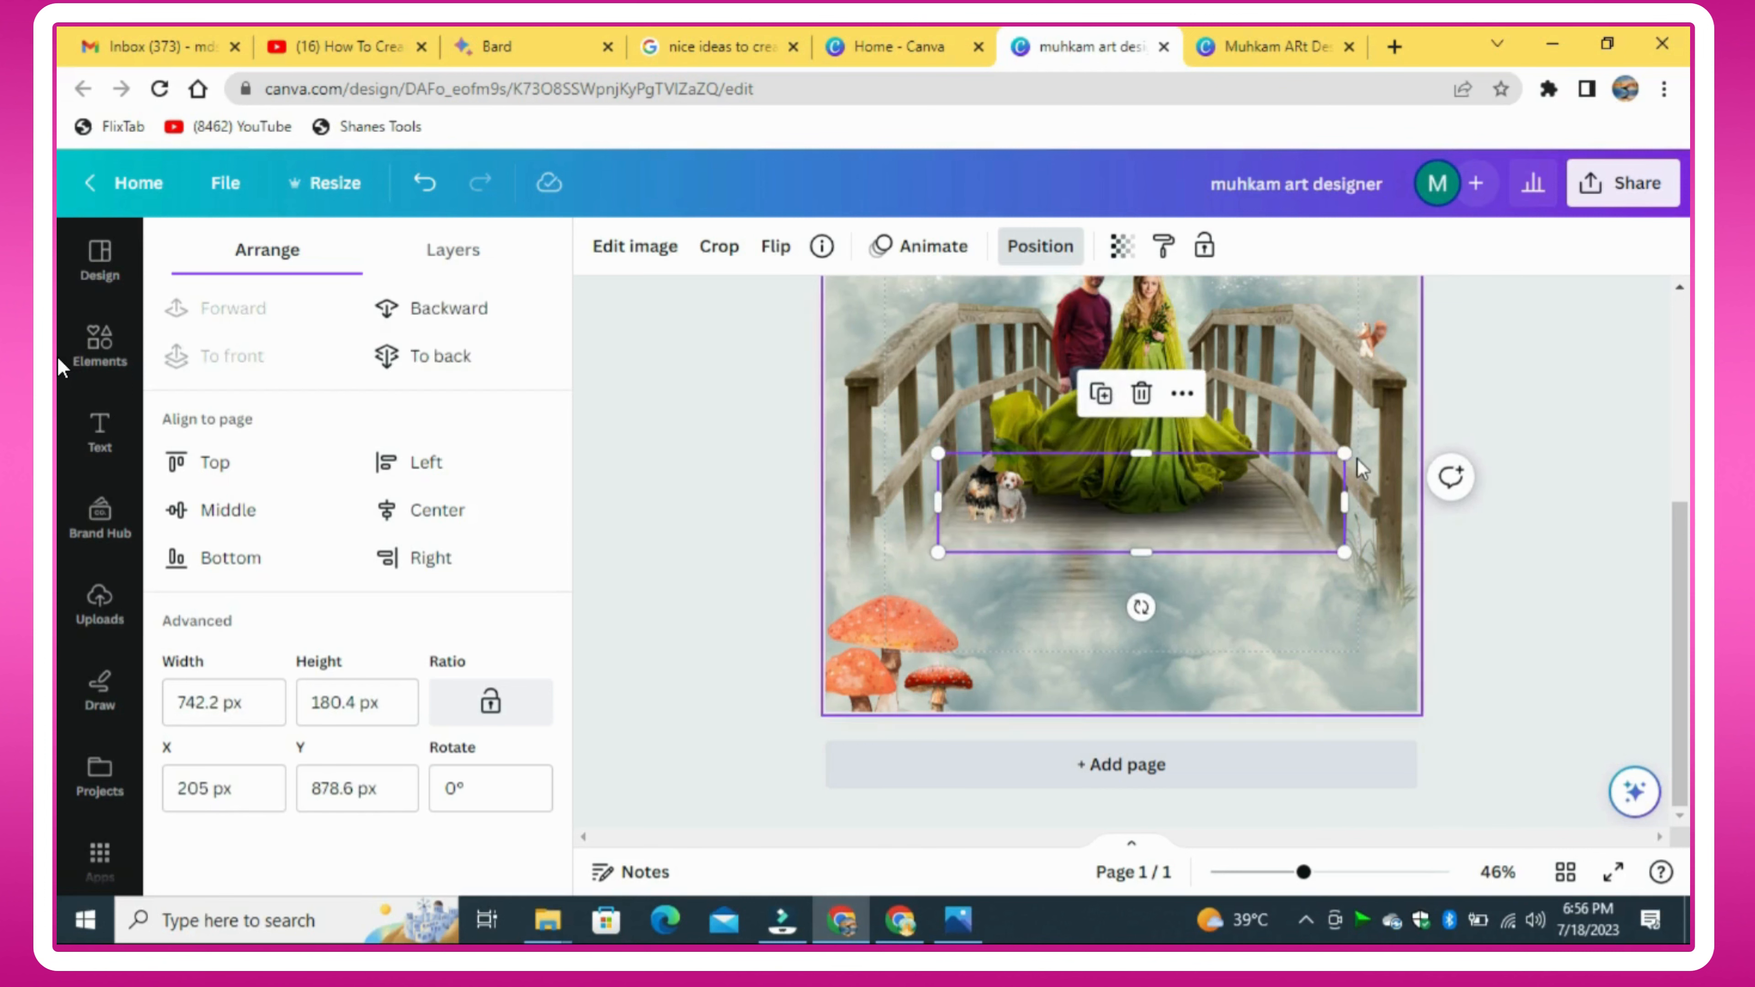
pyautogui.moveTo(1345, 454); pyautogui.dragTo(1029, 534)
pyautogui.scroll(5, 869, 719)
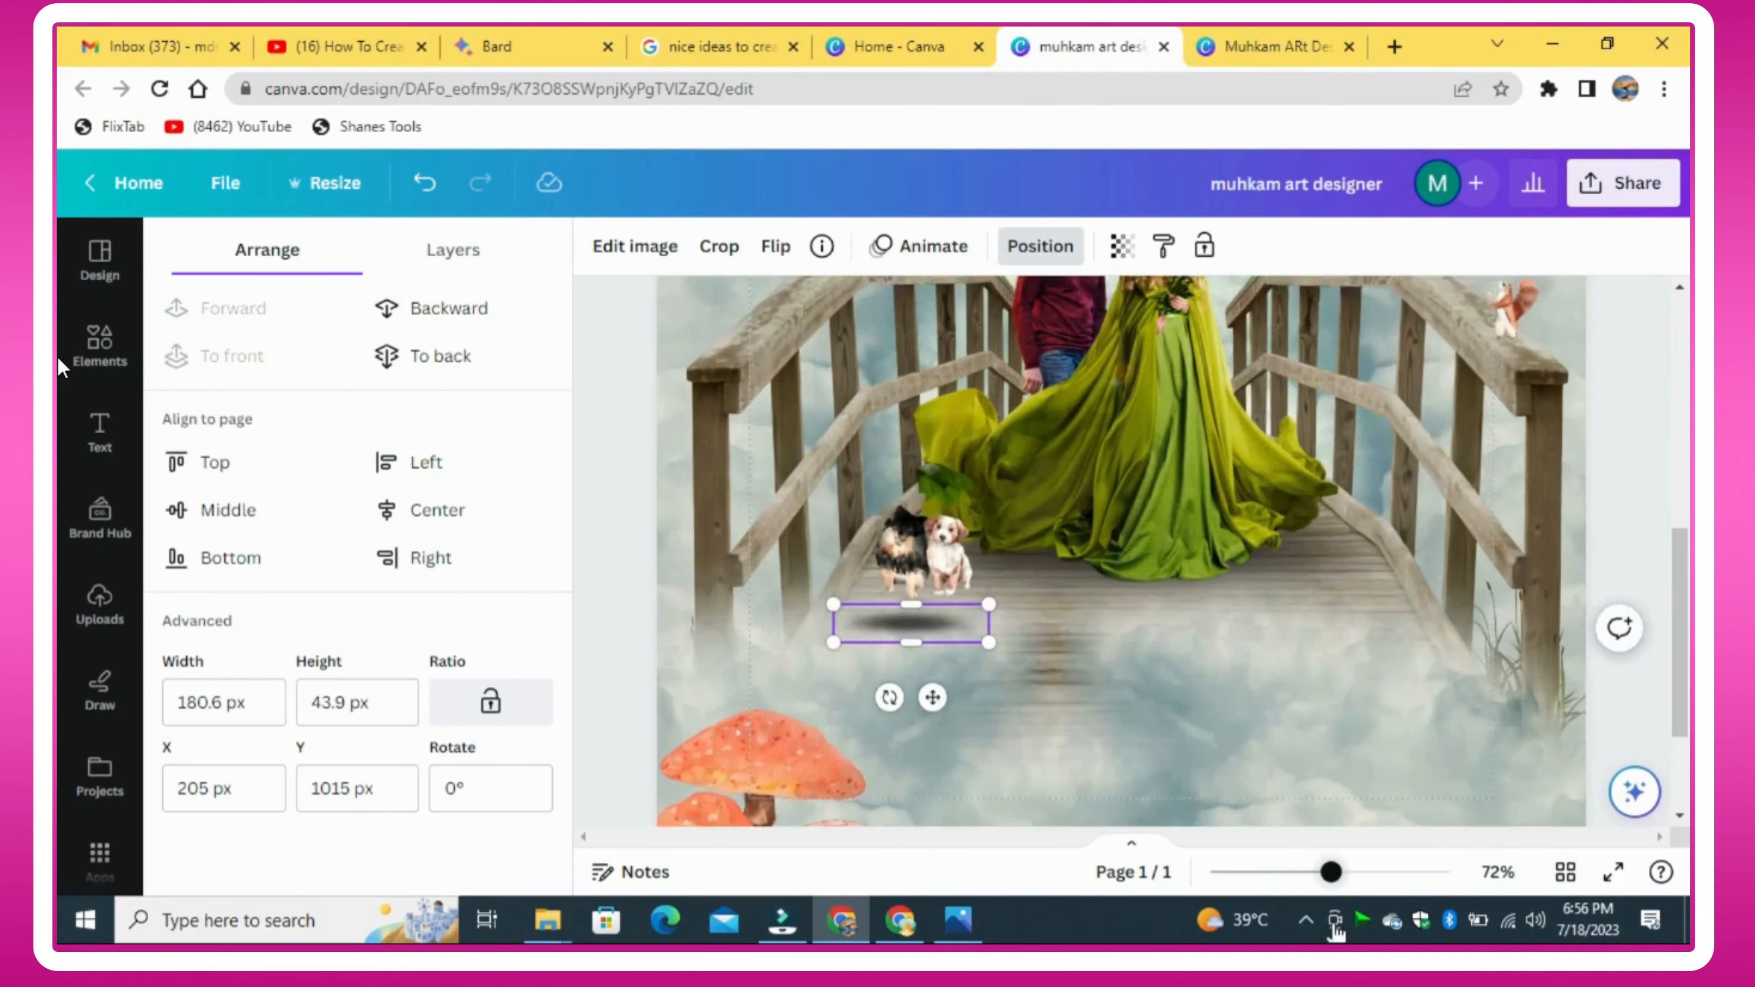
pyautogui.moveTo(795, 665); pyautogui.dragTo(897, 640)
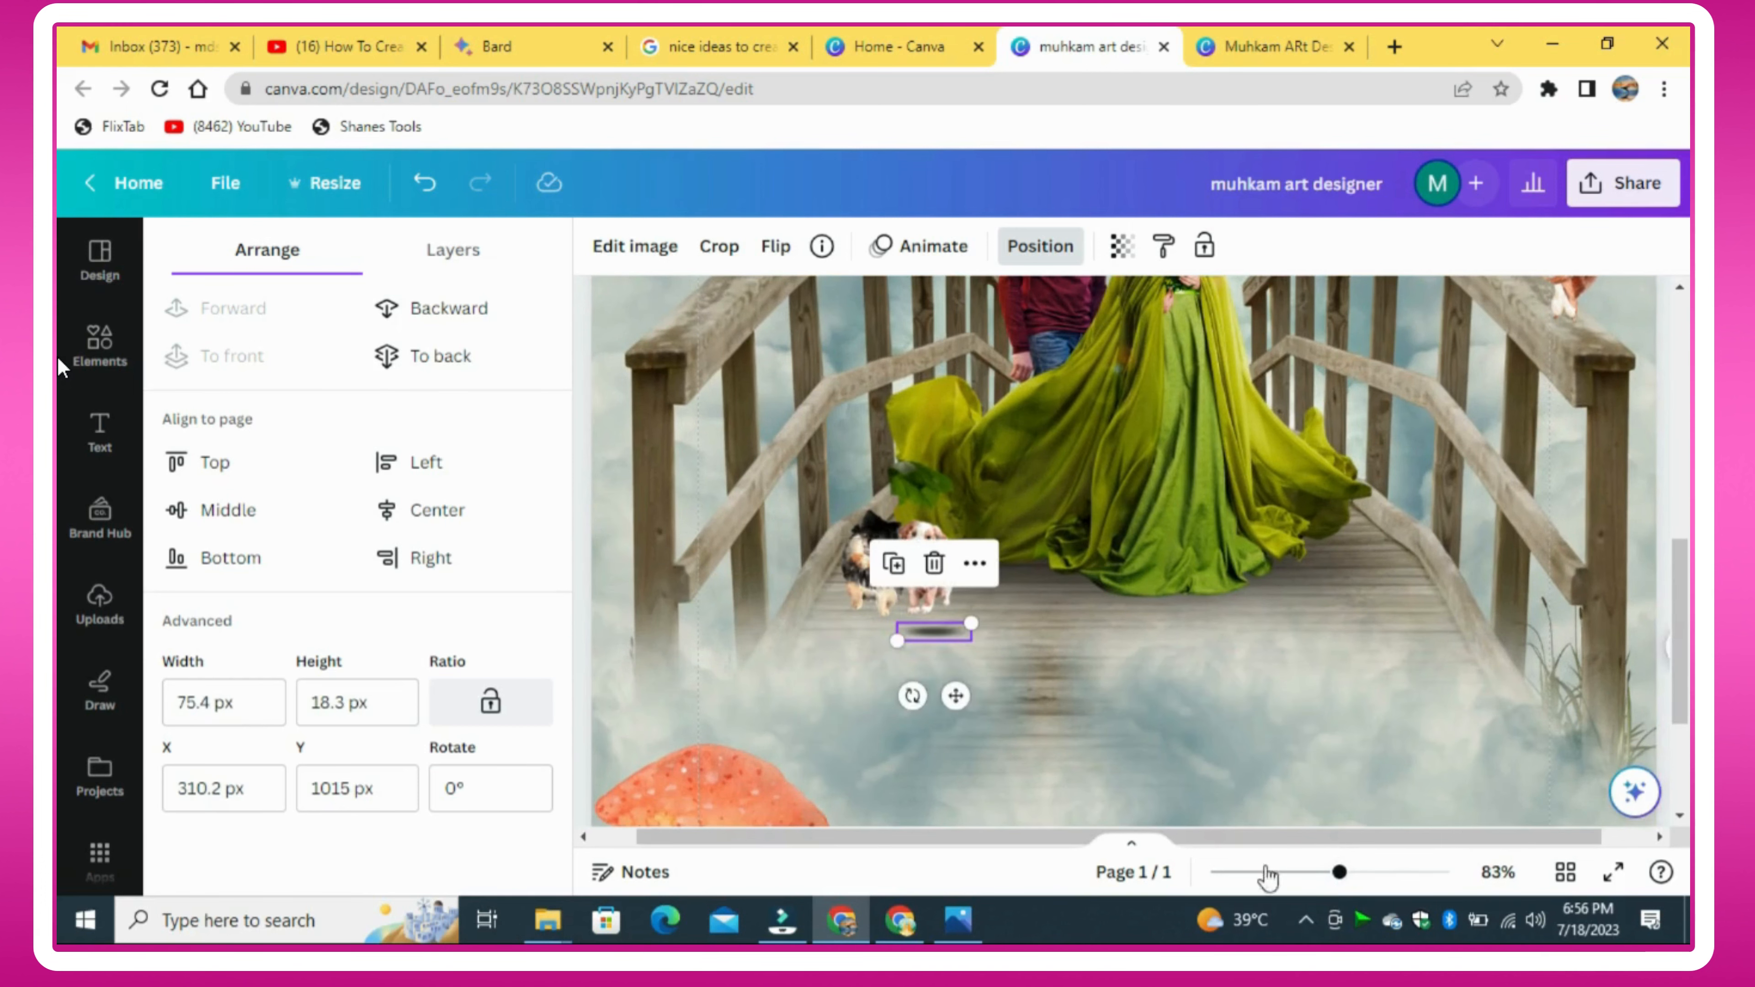
# Step: Position the small shadow under the white dog, send it behind the dogs, and shrink it to about 57 × 14 px
pyautogui.moveTo(1337, 875); pyautogui.dragTo(1353, 873)
pyautogui.moveTo(925, 667); pyautogui.dragTo(913, 644)
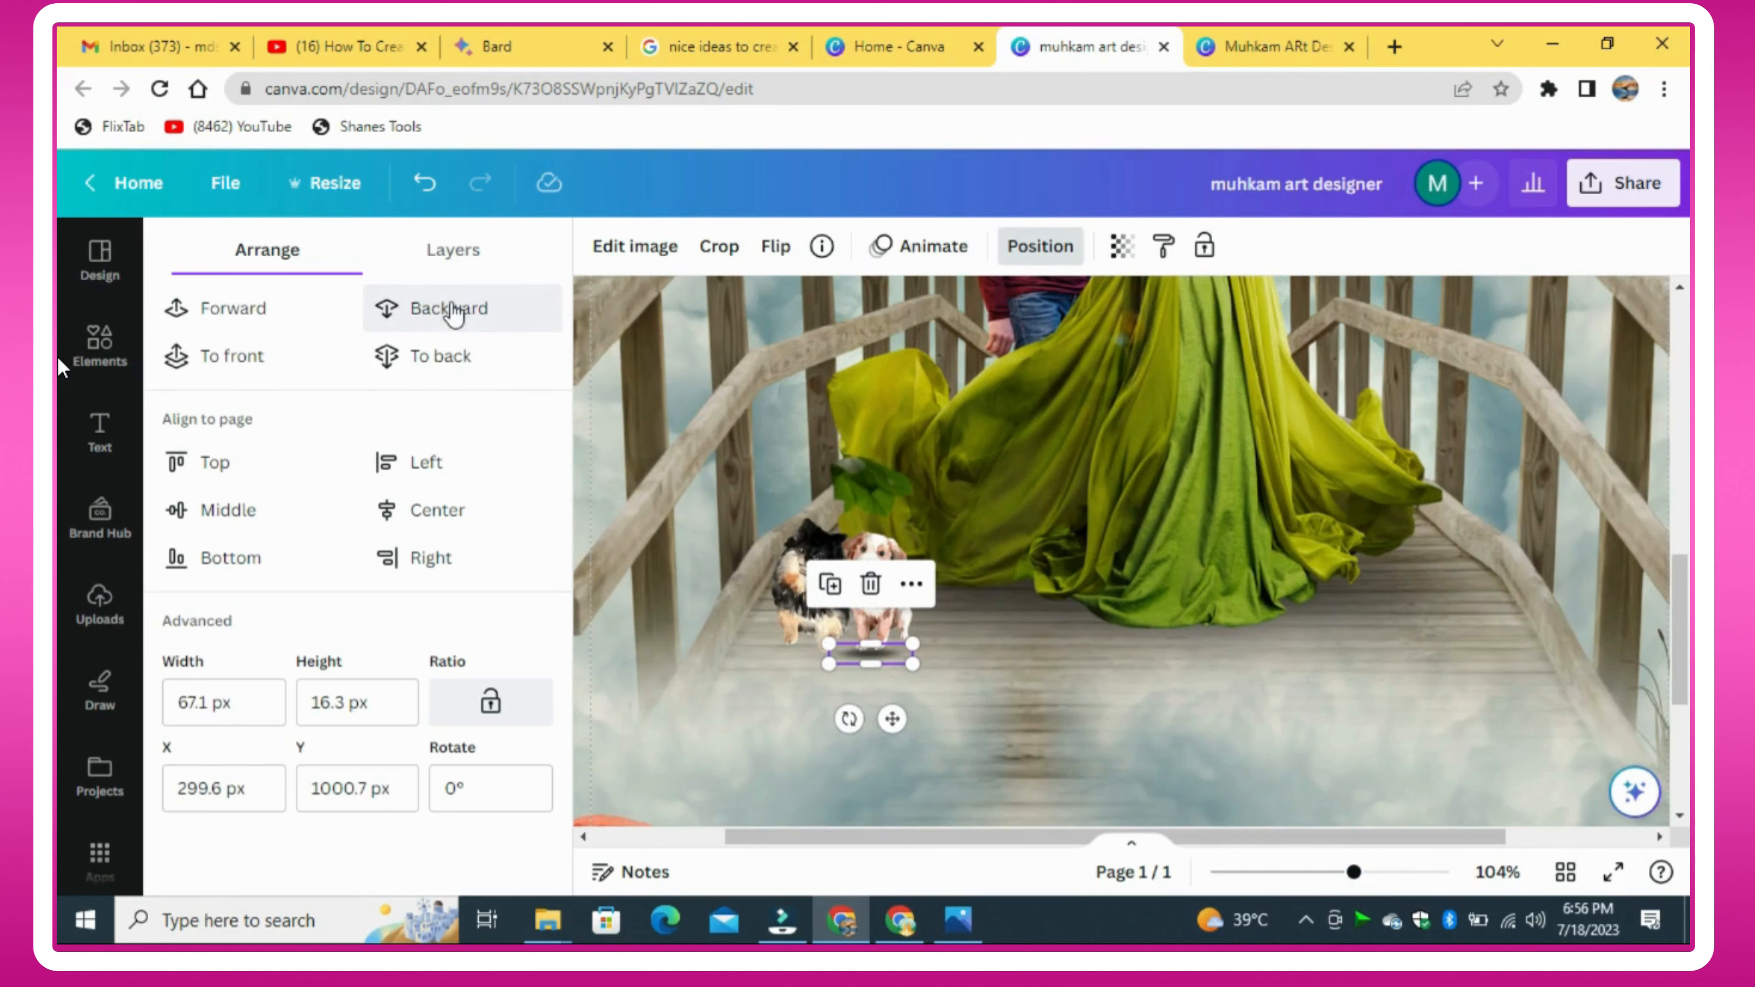
pyautogui.click(1122, 246)
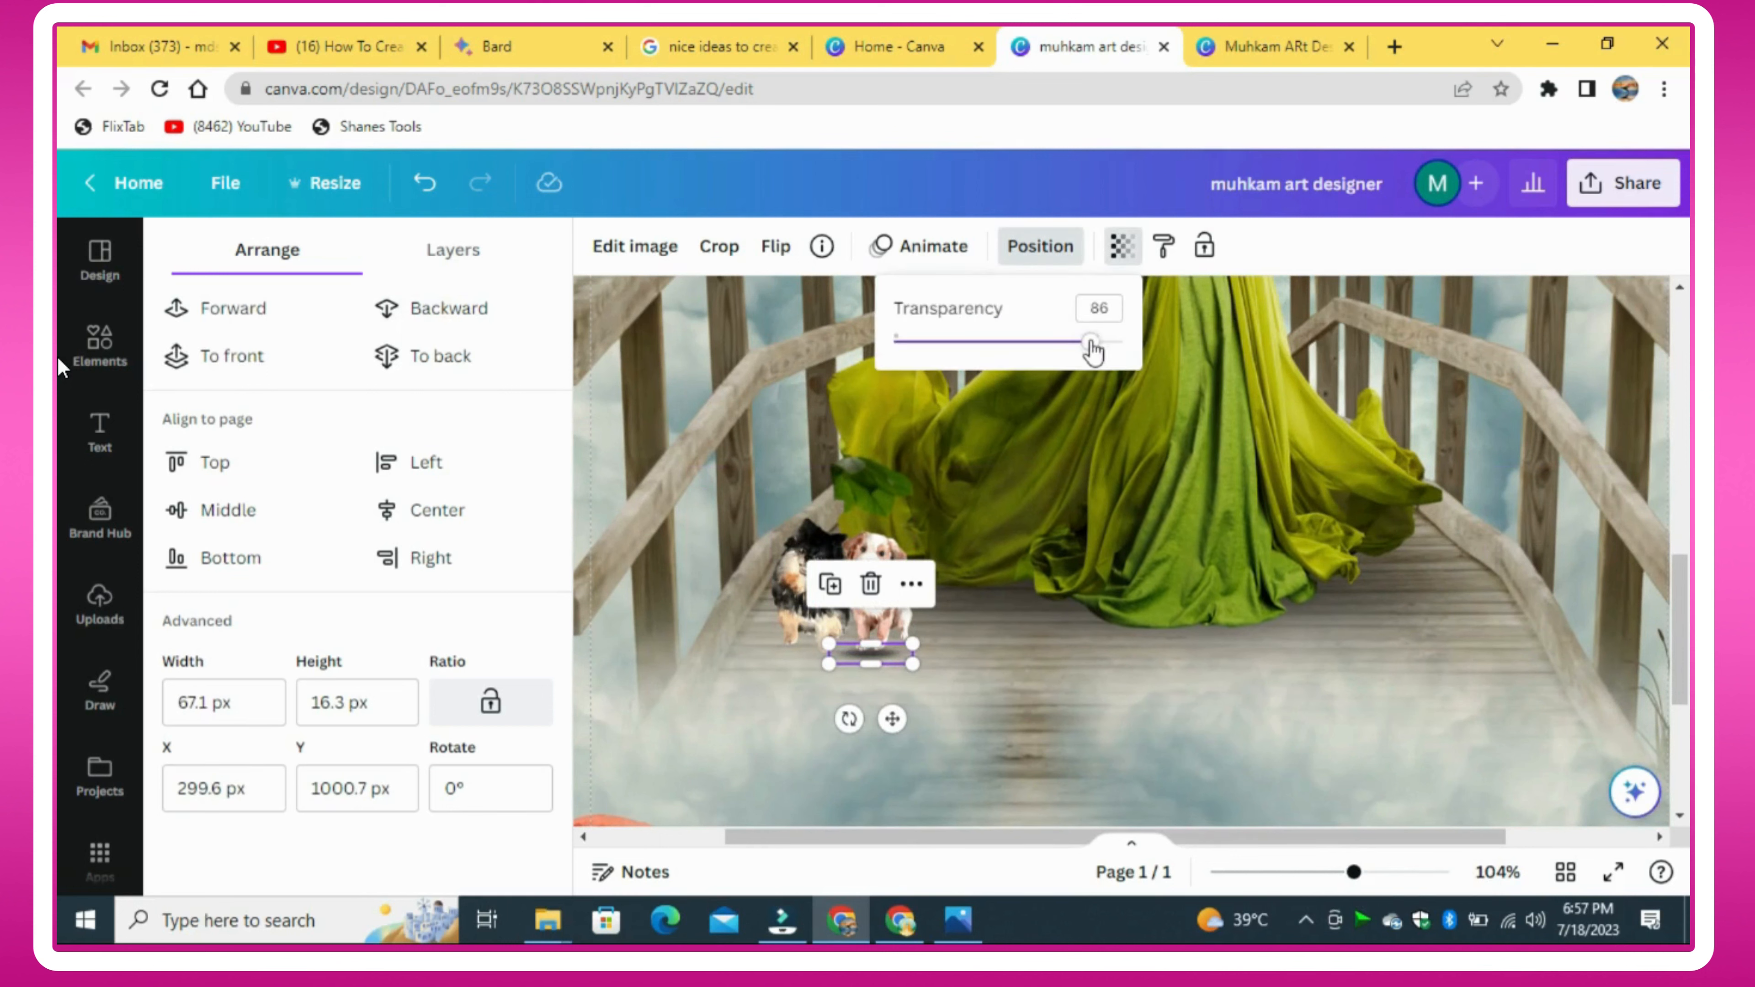
pyautogui.moveTo(914, 645); pyautogui.dragTo(834, 663)
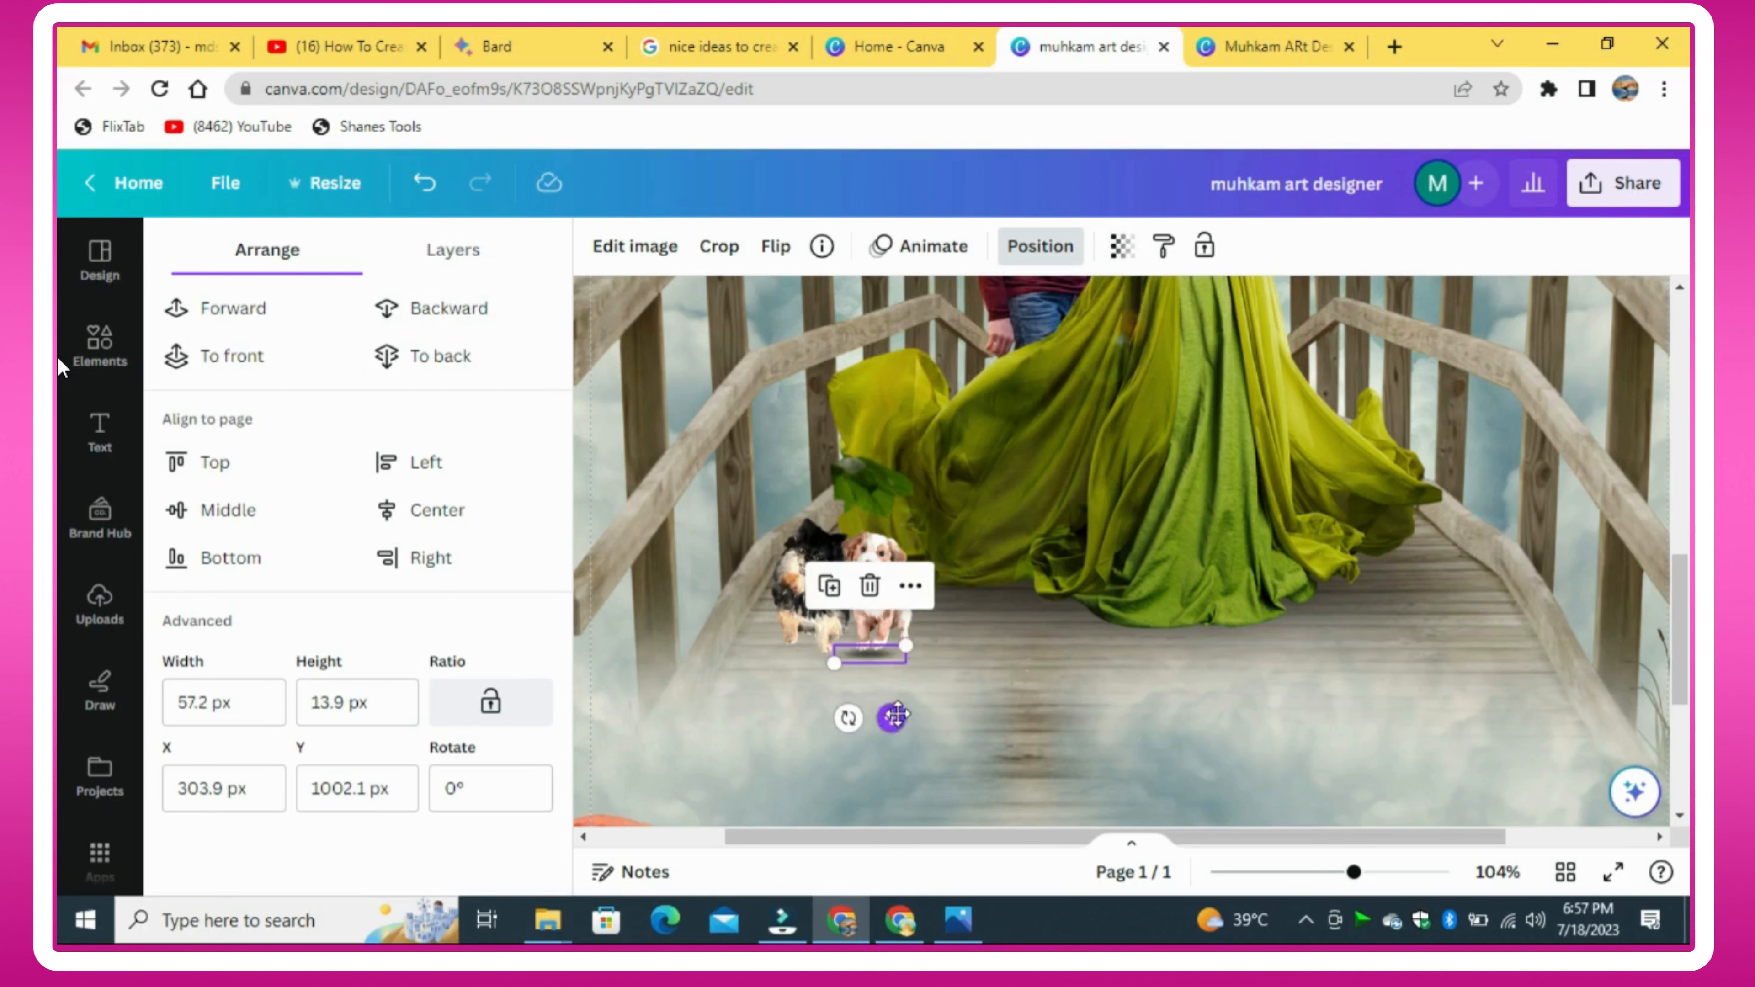
# Step: Place a second small shadow under the black dog and size it to about 74 × 22 px
pyautogui.moveTo(896, 715); pyautogui.dragTo(833, 593)
pyautogui.scroll(-2, 1194, 792)
pyautogui.moveTo(843, 525); pyautogui.dragTo(762, 516)
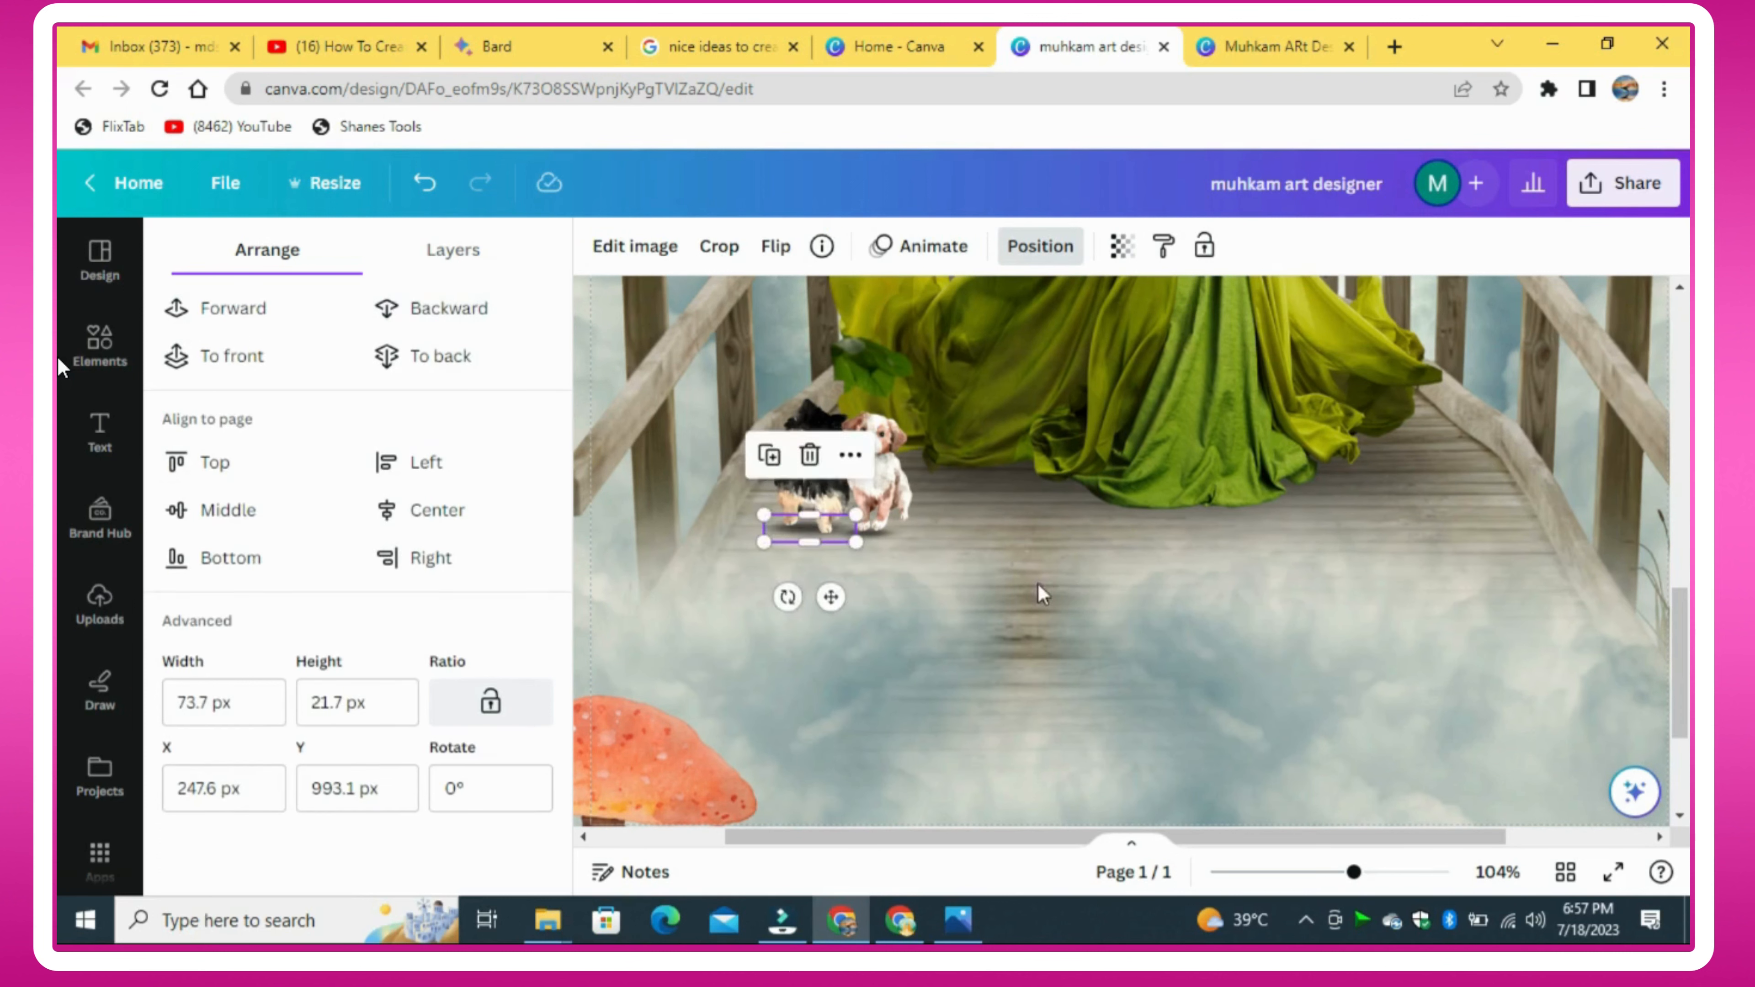
# Step: Select the black dog's shadow in the layer list, widen it, and tilt it to follow the dog's feet
pyautogui.click(1021, 591)
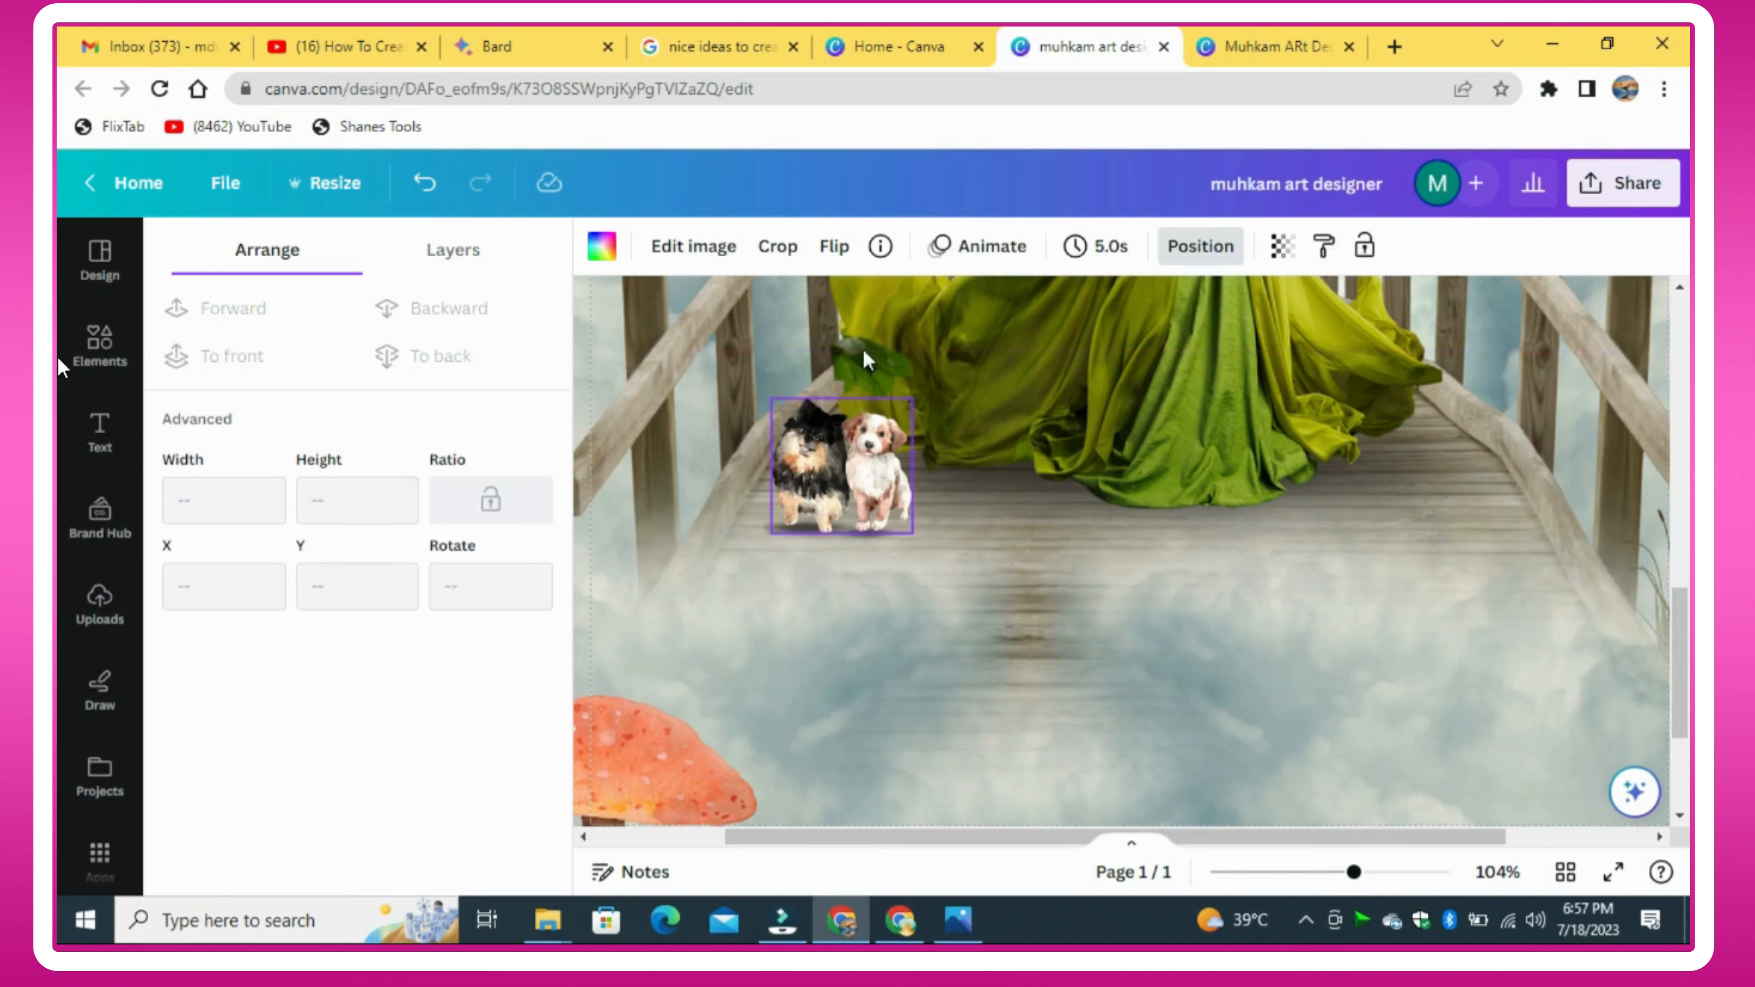
pyautogui.click(479, 262)
pyautogui.click(470, 691)
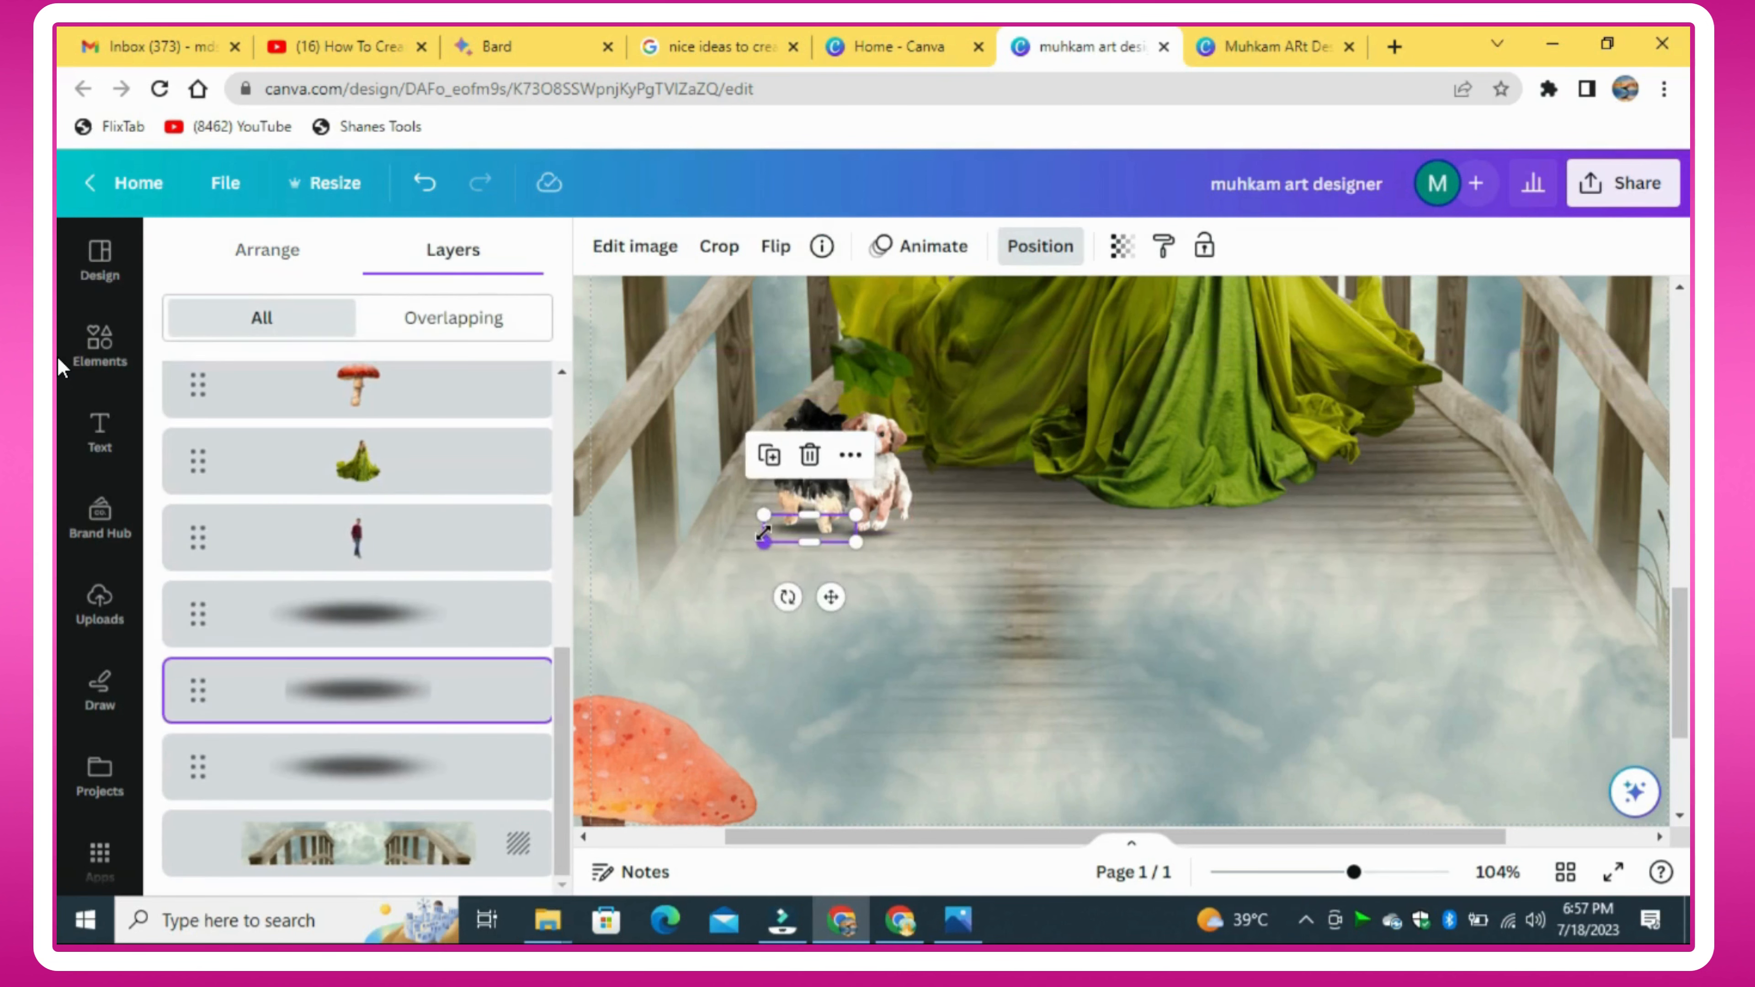
pyautogui.moveTo(763, 541); pyautogui.dragTo(879, 546)
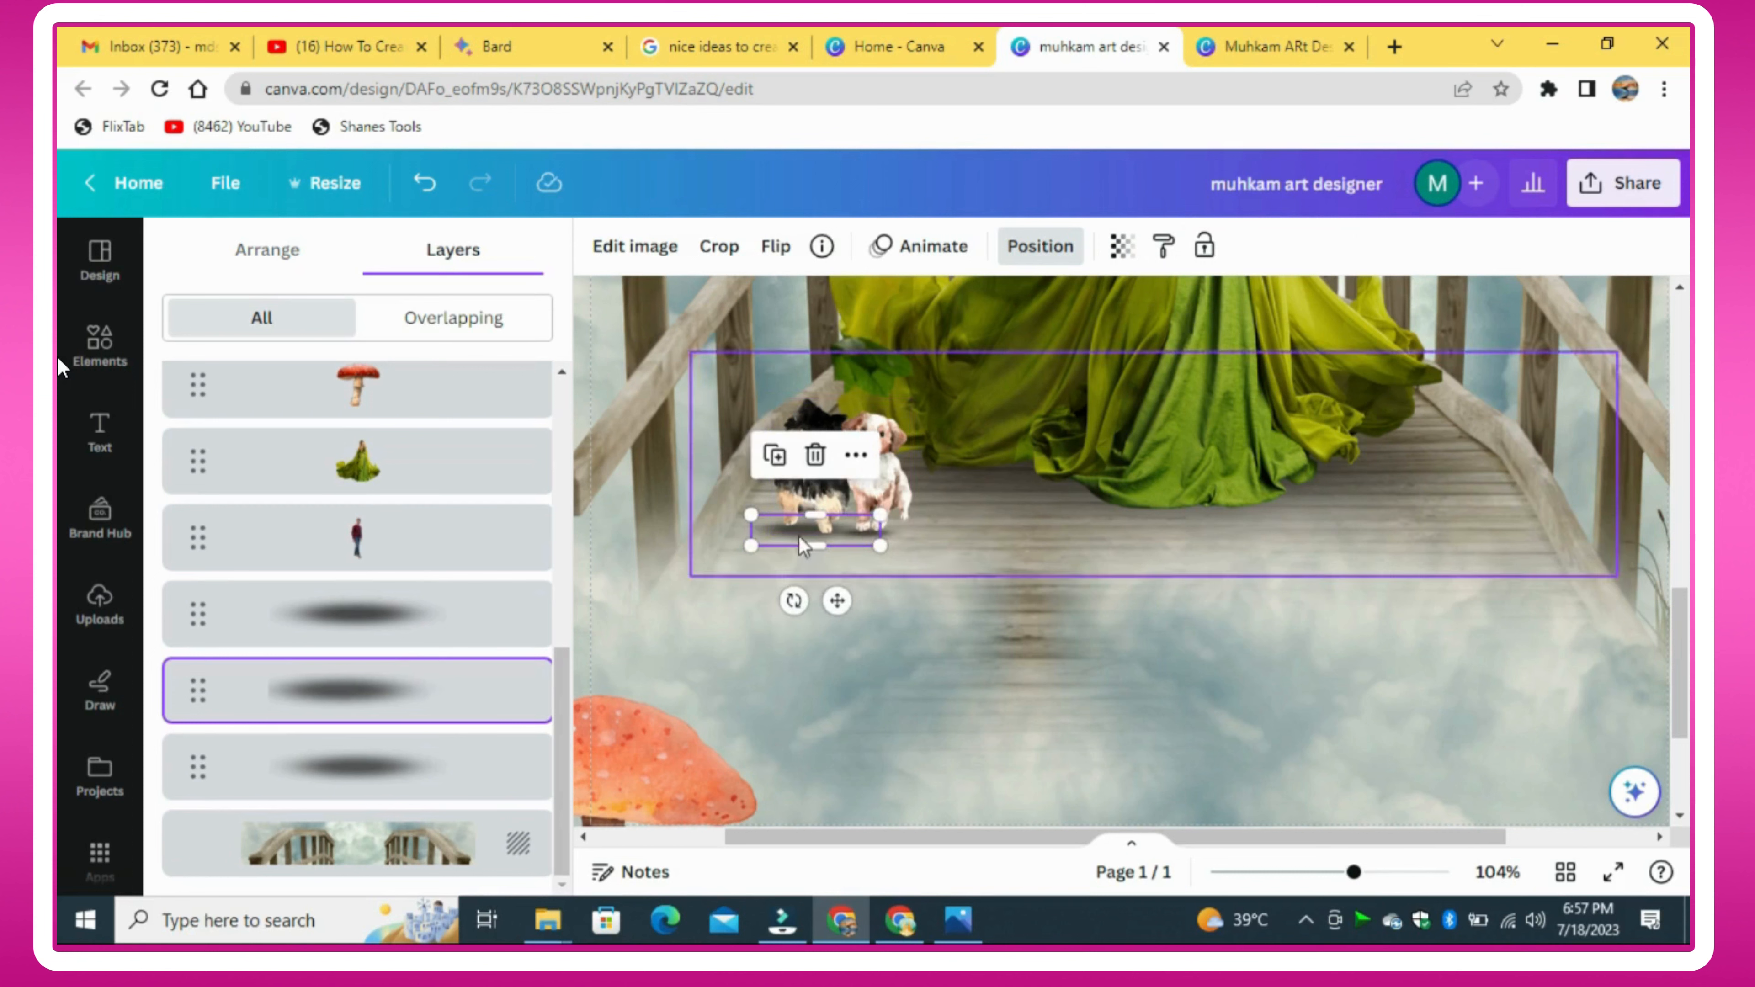
pyautogui.moveTo(751, 530)
pyautogui.mouseDown()
pyautogui.moveTo(728, 532)
pyautogui.moveTo(746, 520)
pyautogui.mouseUp()
pyautogui.moveTo(876, 544); pyautogui.dragTo(814, 546)
pyautogui.click(1022, 568)
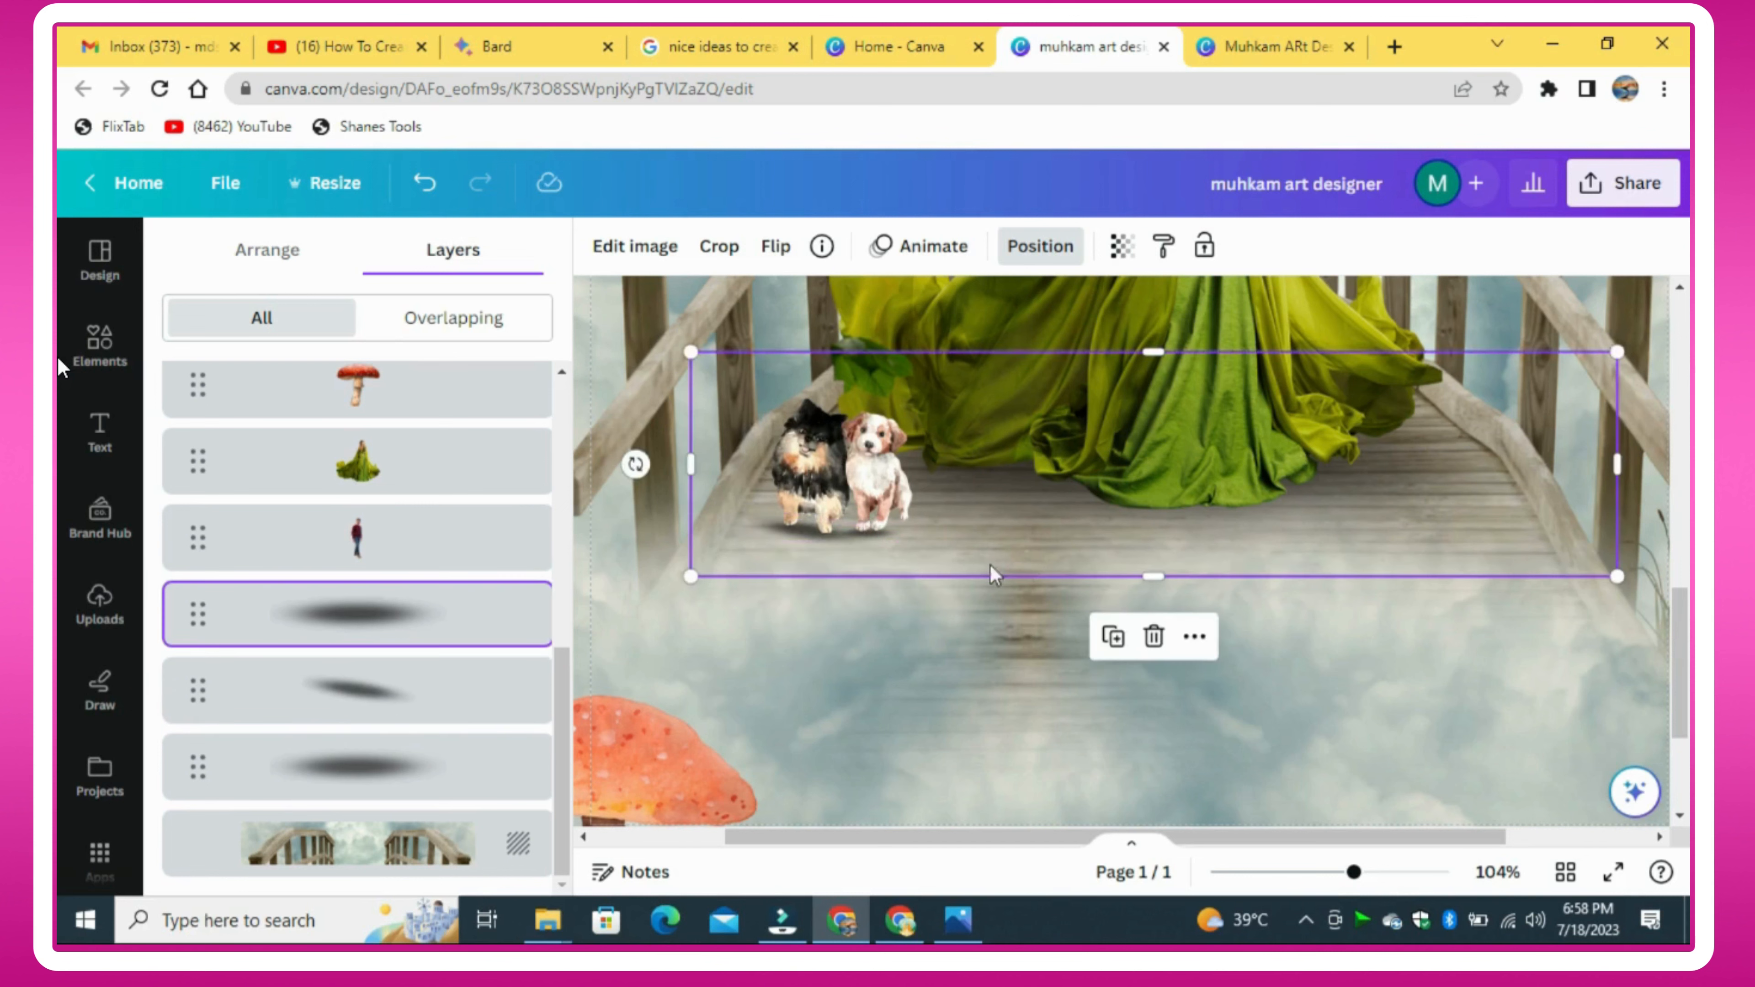
# Step: Reselect the black dog's tilted shadow and lower its transparency to about 71
pyautogui.click(419, 682)
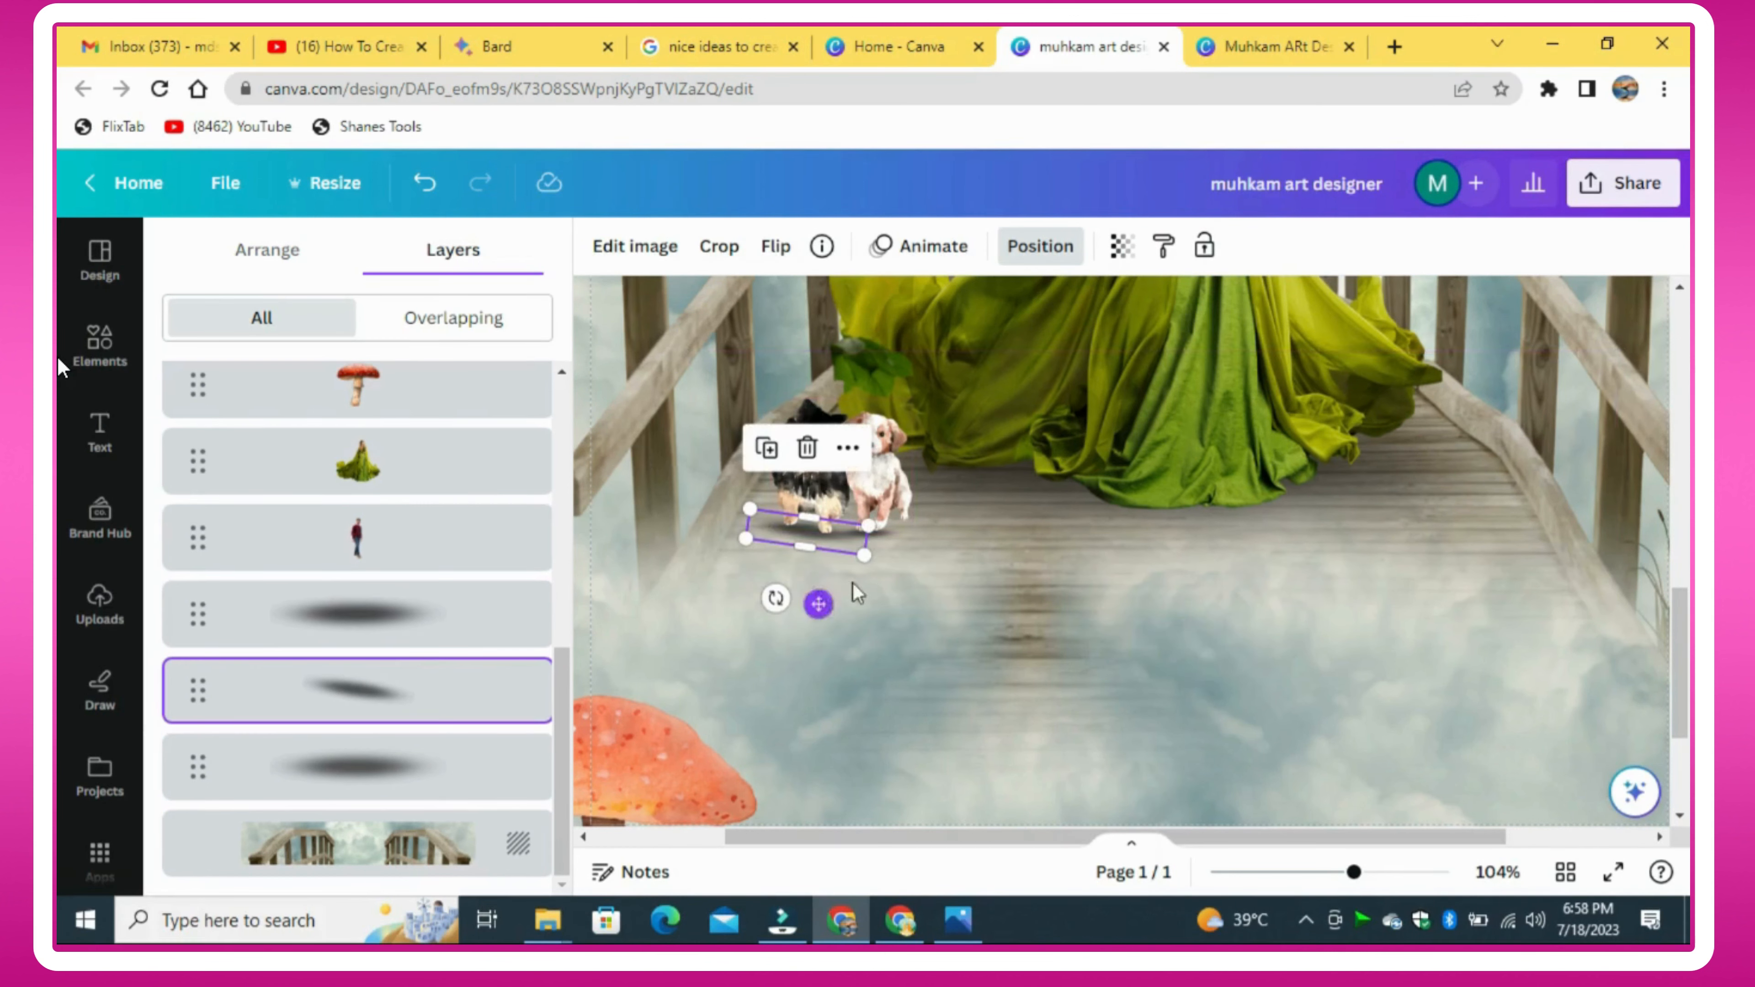
pyautogui.click(1122, 246)
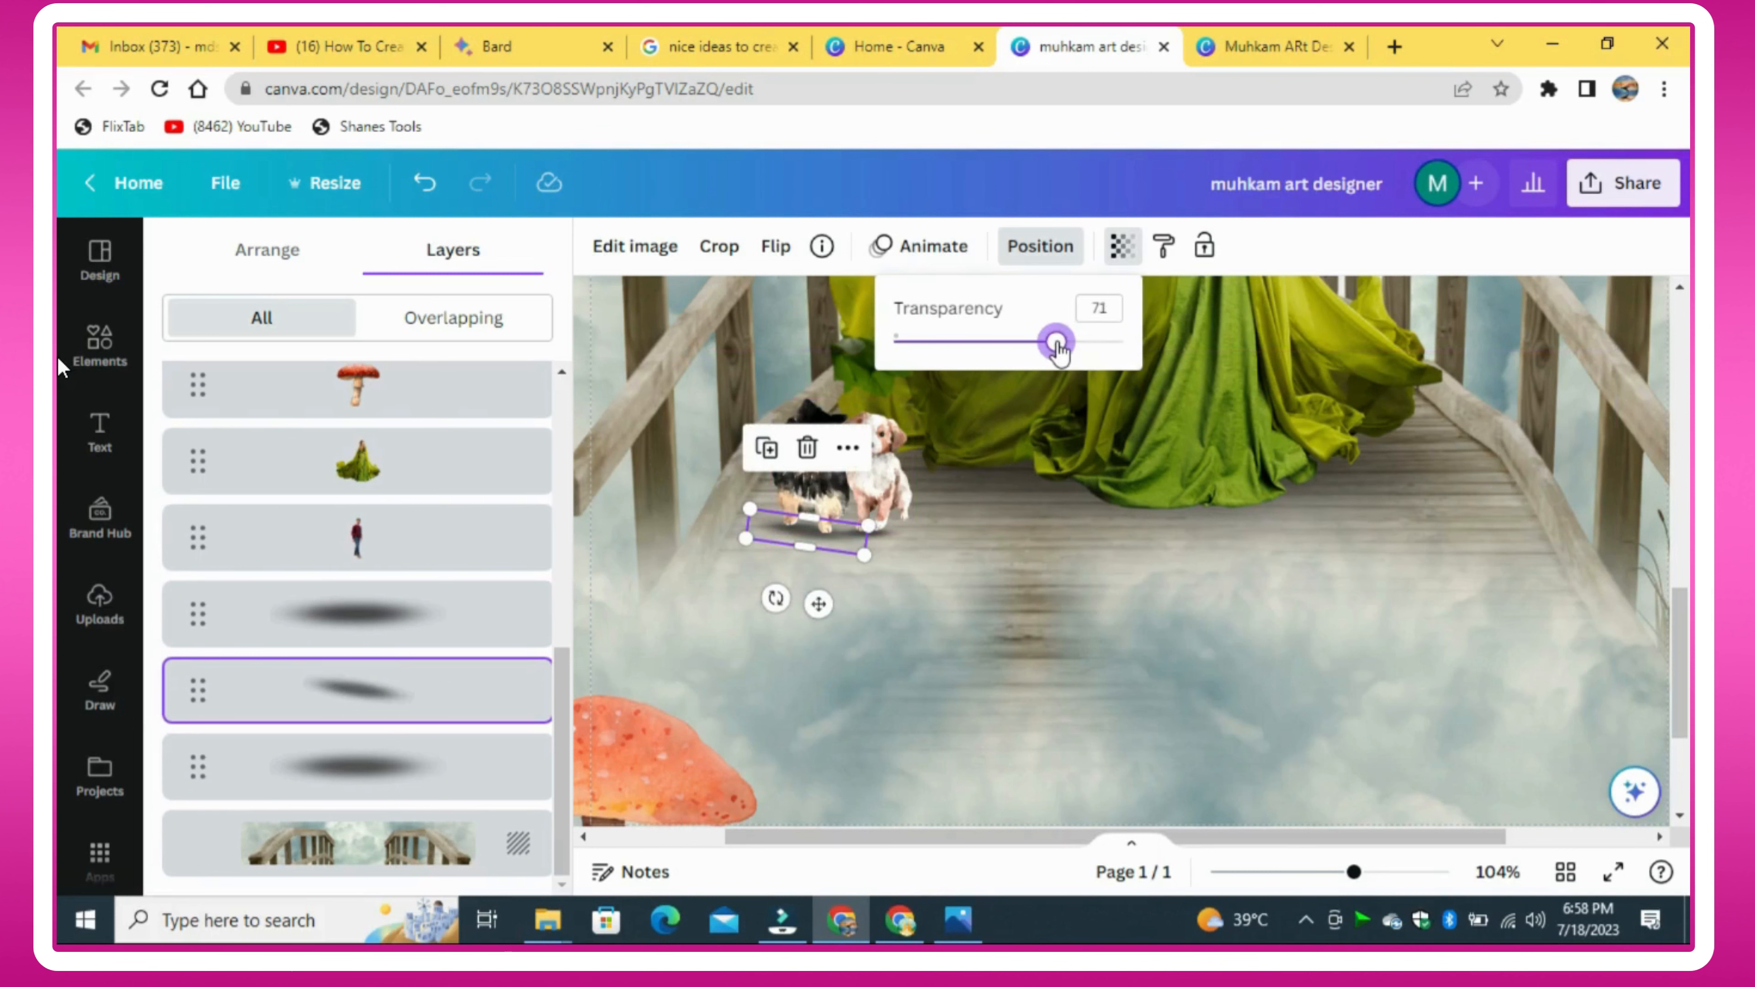
pyautogui.moveTo(1057, 344); pyautogui.dragTo(1054, 344)
# Step: Duplicate the tilted shadow, fit the copy at about 85 × 21 px under the black dog's feet, and send it backward
pyautogui.click(766, 448)
pyautogui.moveTo(838, 624); pyautogui.dragTo(929, 624)
pyautogui.moveTo(1016, 538); pyautogui.dragTo(1001, 542)
pyautogui.moveTo(967, 622); pyautogui.dragTo(827, 588)
pyautogui.click(296, 255)
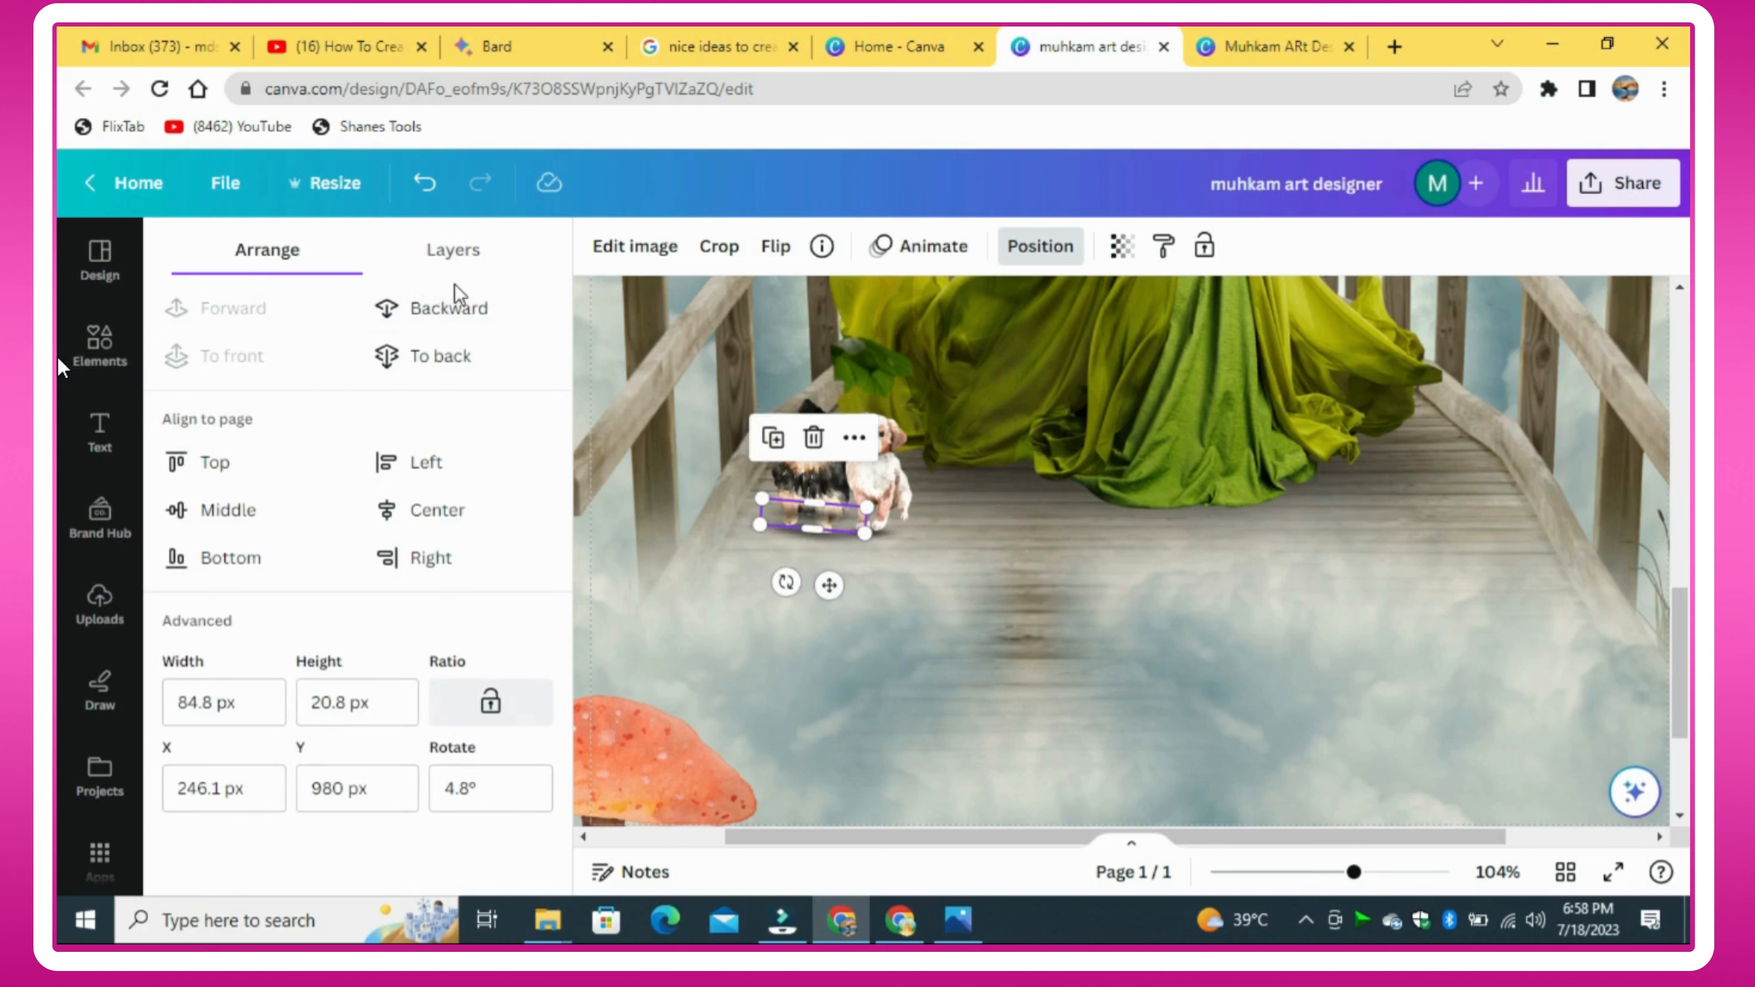
pyautogui.click(450, 306)
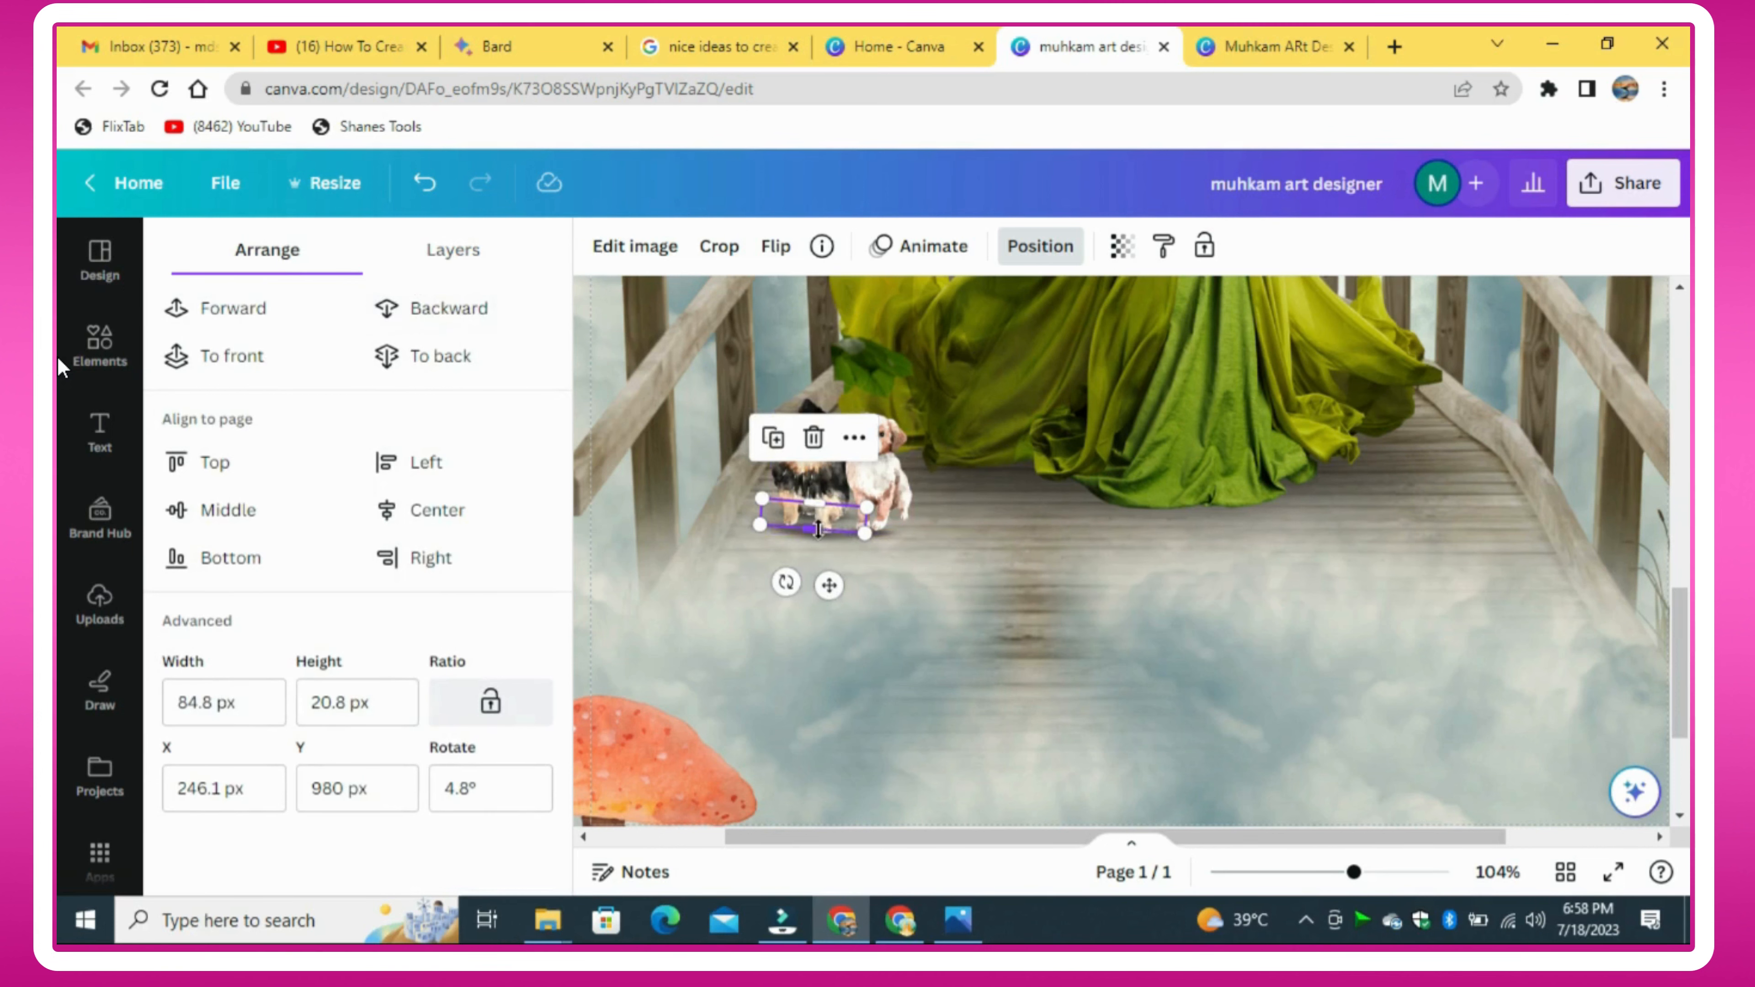
# Step: Place a tilted shadow of about 59 × 15 px under the white dog's feet
pyautogui.moveTo(817, 528); pyautogui.dragTo(861, 514)
pyautogui.click(787, 440)
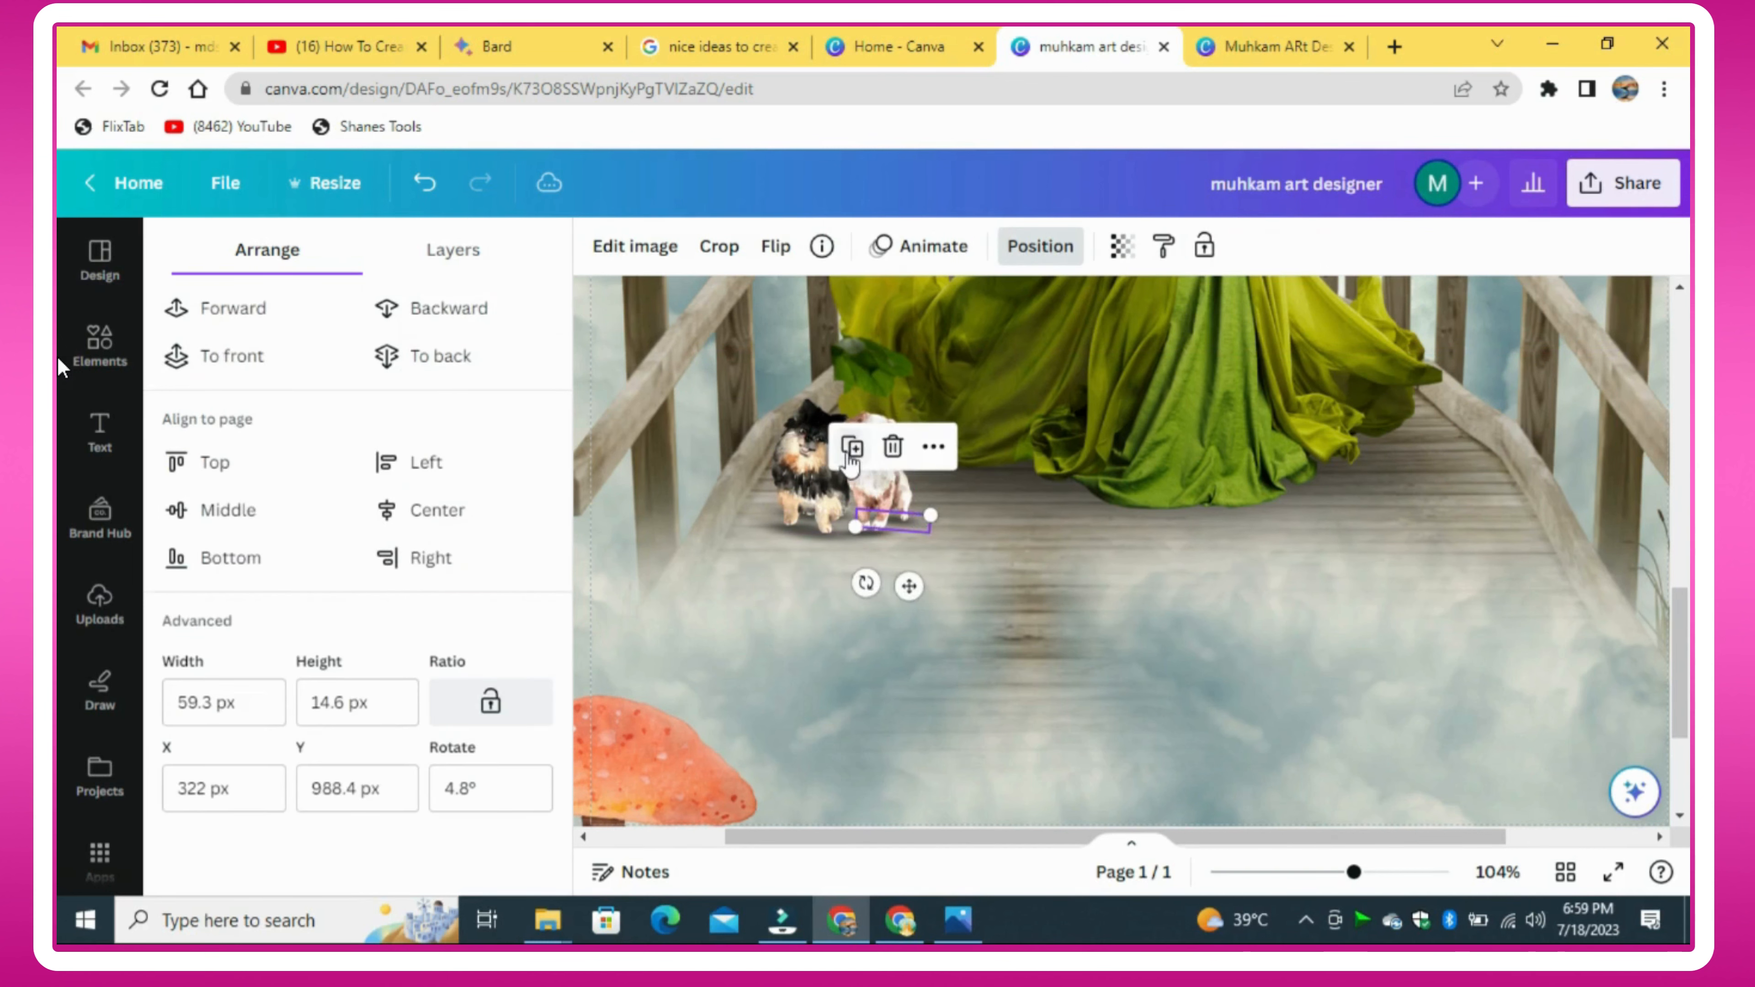
# Step: Duplicate the white dog's shadow, move the copy under the squirrel on the bridge railing, and nudge the squirrel slightly right
pyautogui.click(851, 448)
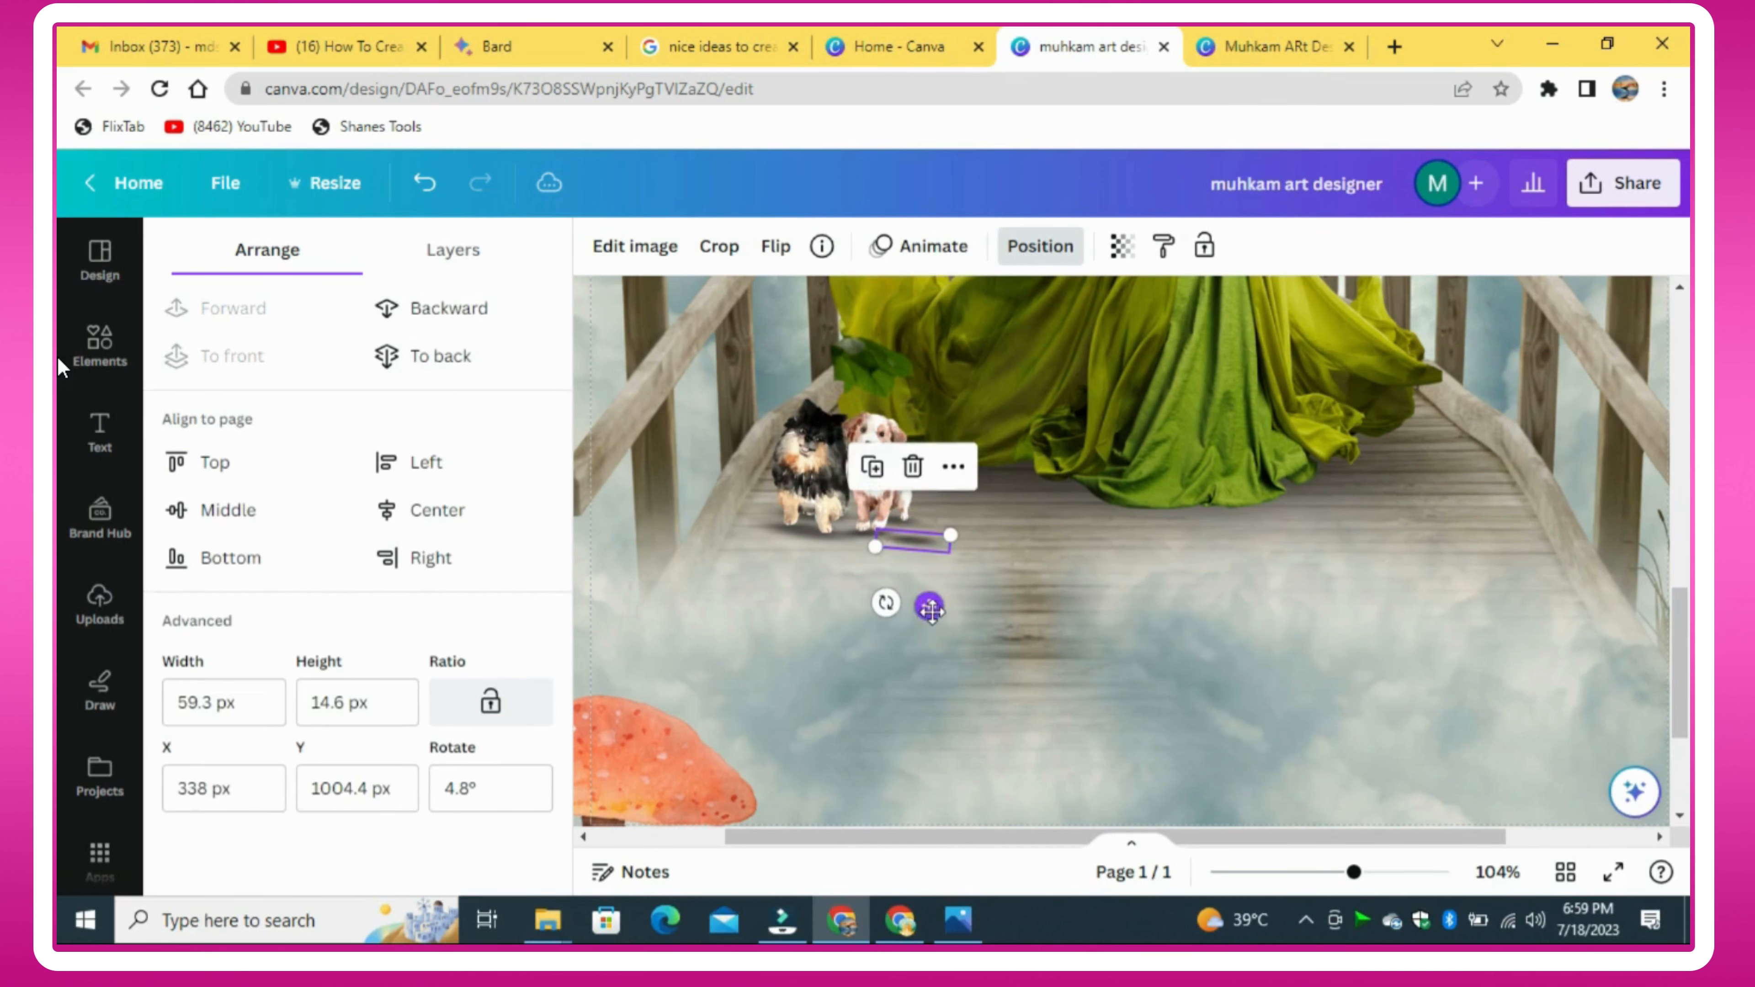
pyautogui.moveTo(928, 608); pyautogui.dragTo(1503, 466)
pyautogui.scroll(2, 1503, 467)
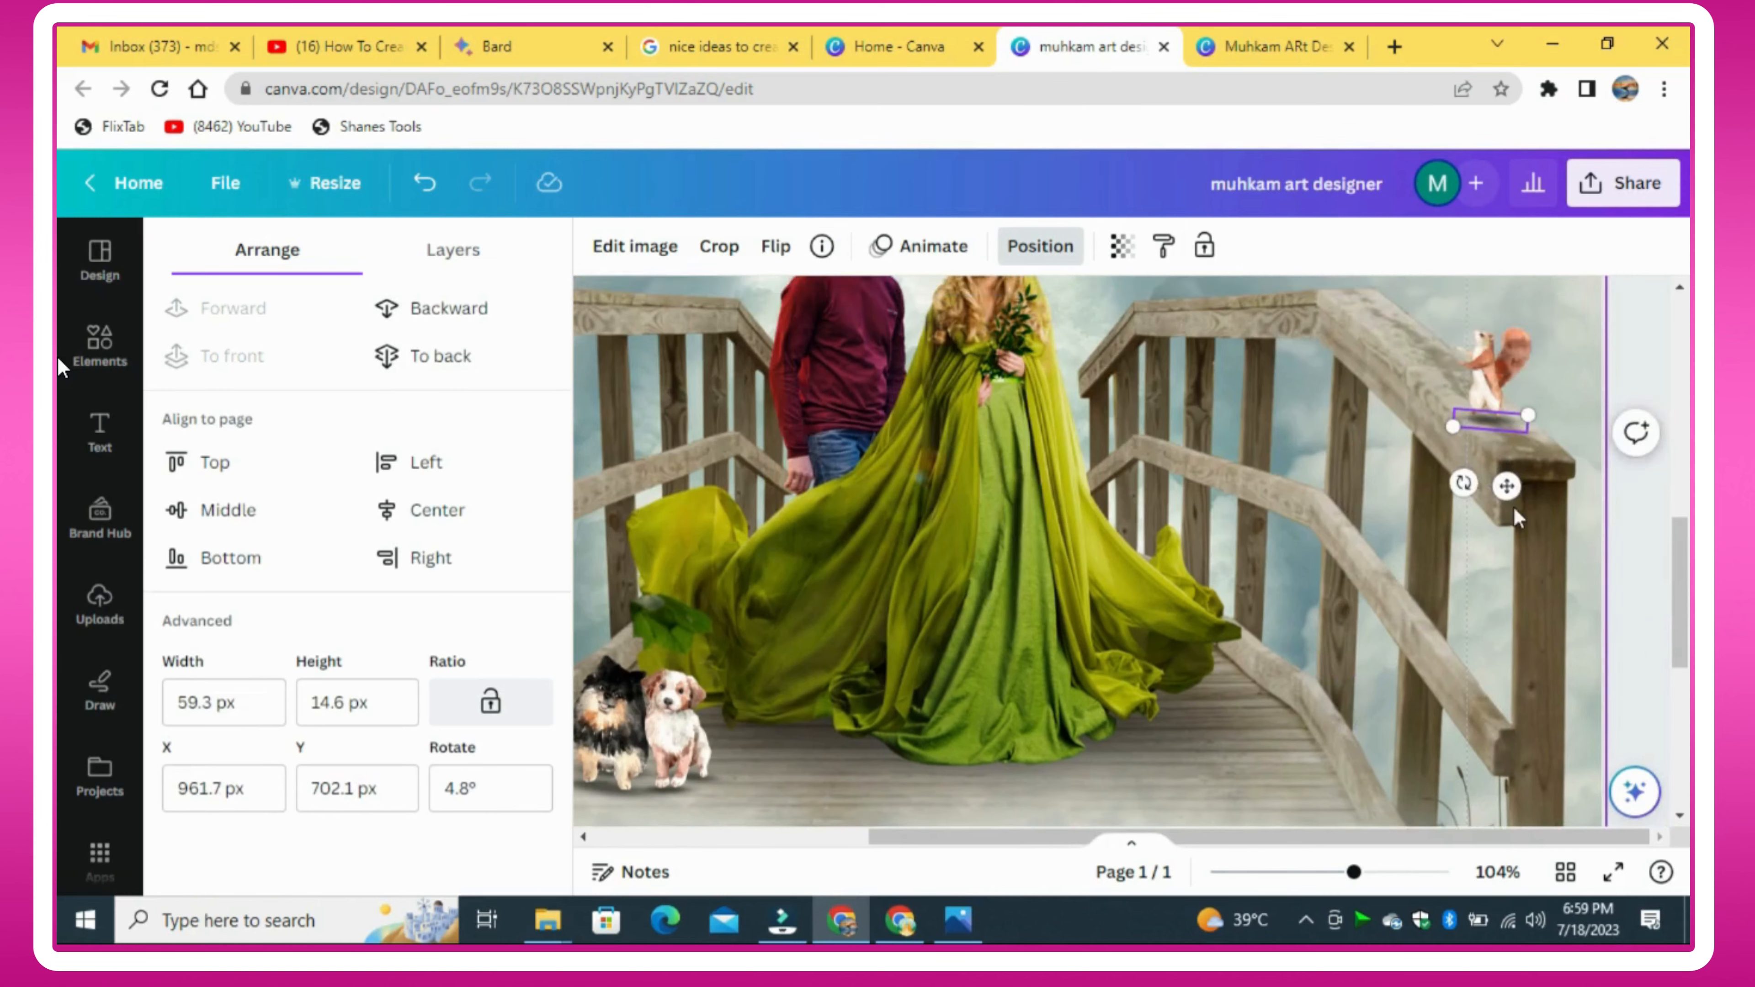
pyautogui.click(1486, 490)
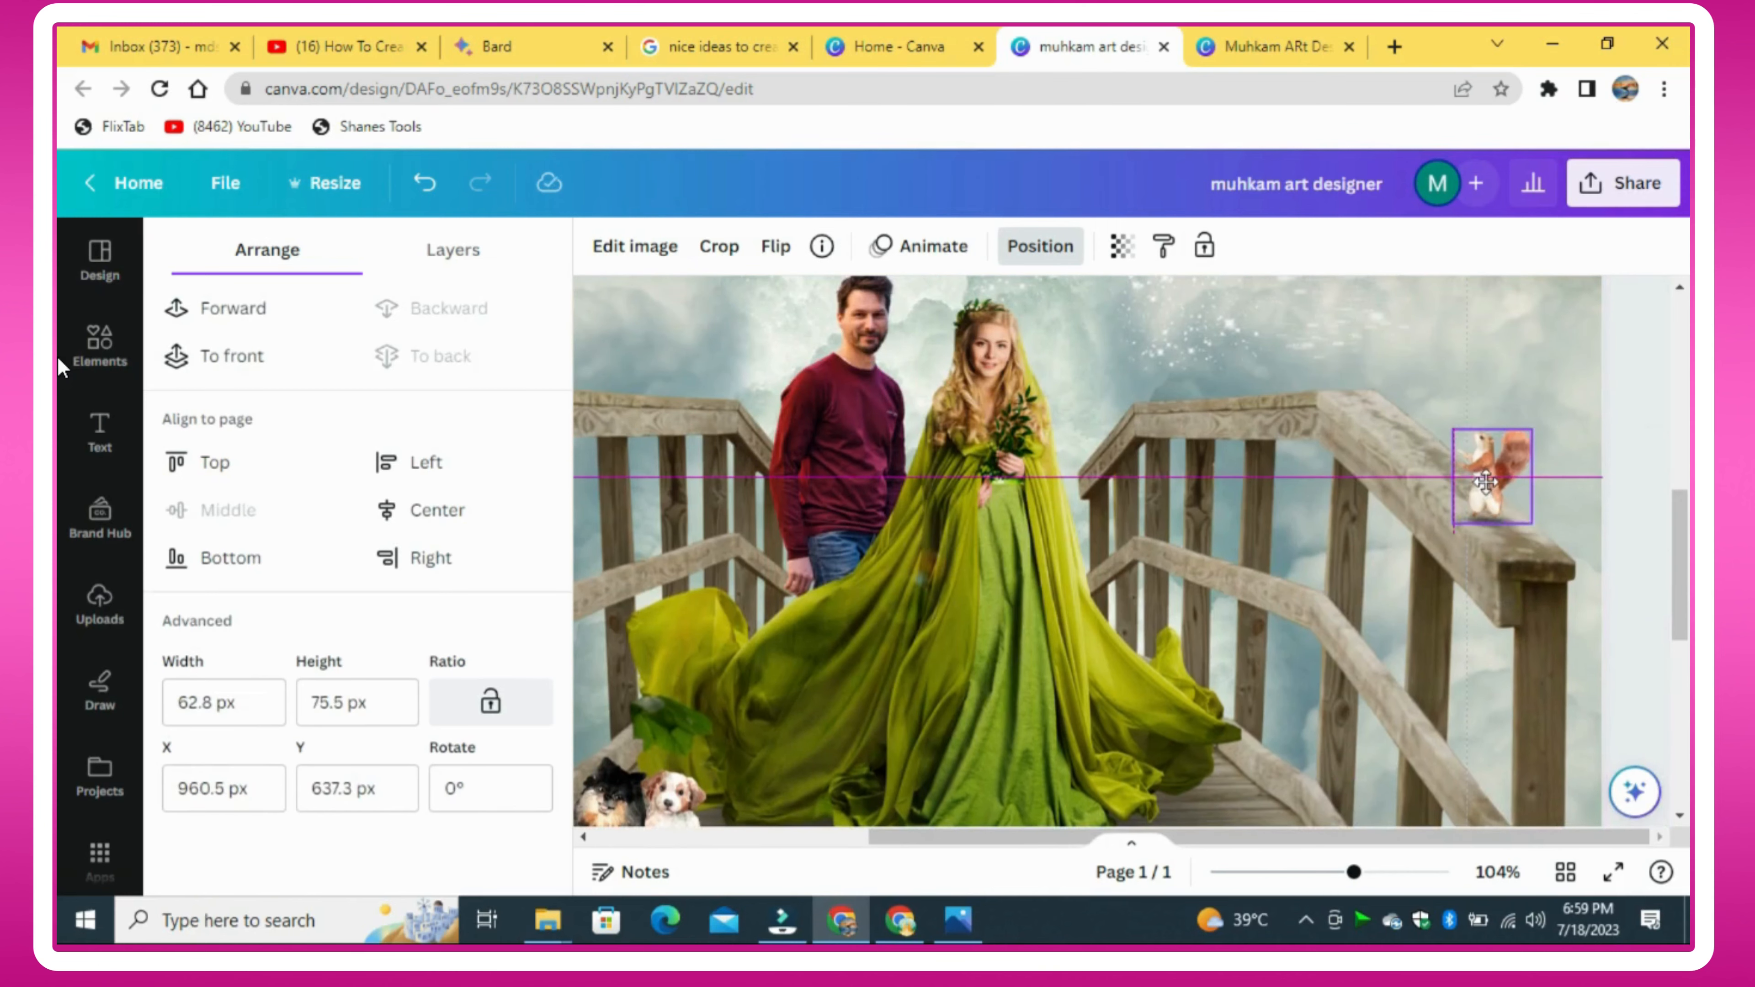
pyautogui.click(1555, 463)
# Step: Resize the squirrel's shadow to about 64 × 16 px, rotate it to 3°, and send it behind the squirrel
pyautogui.click(1480, 522)
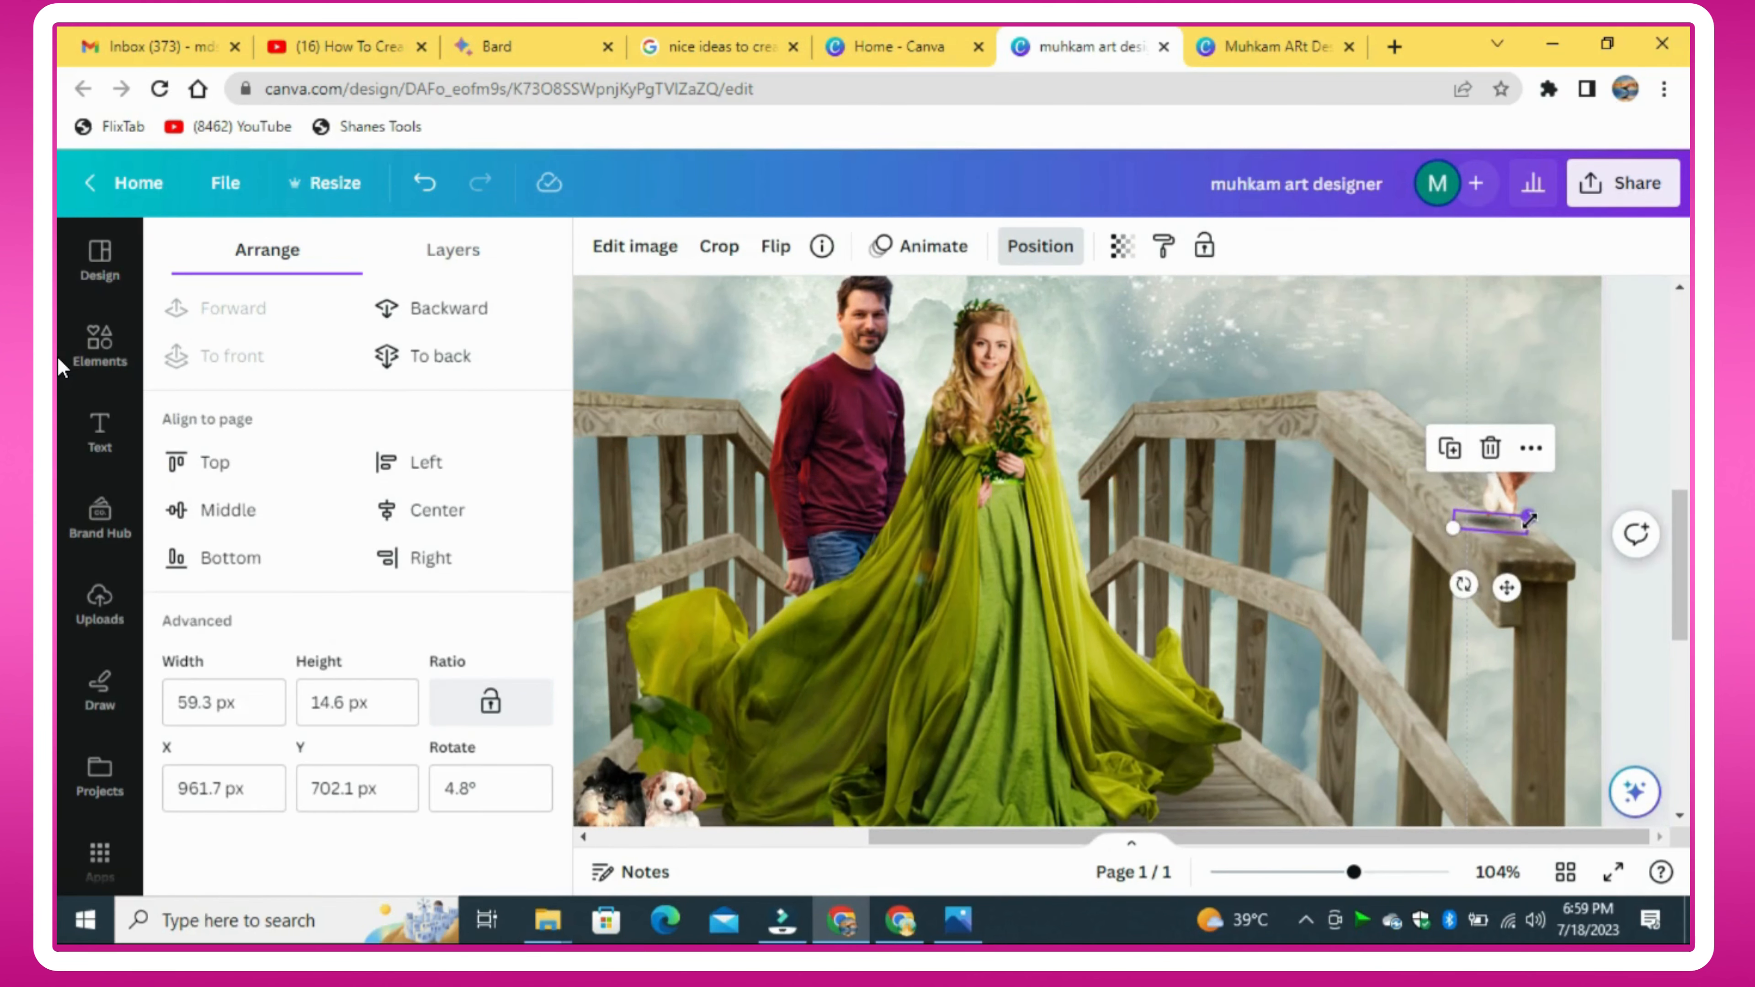
pyautogui.moveTo(1481, 522); pyautogui.dragTo(1517, 588)
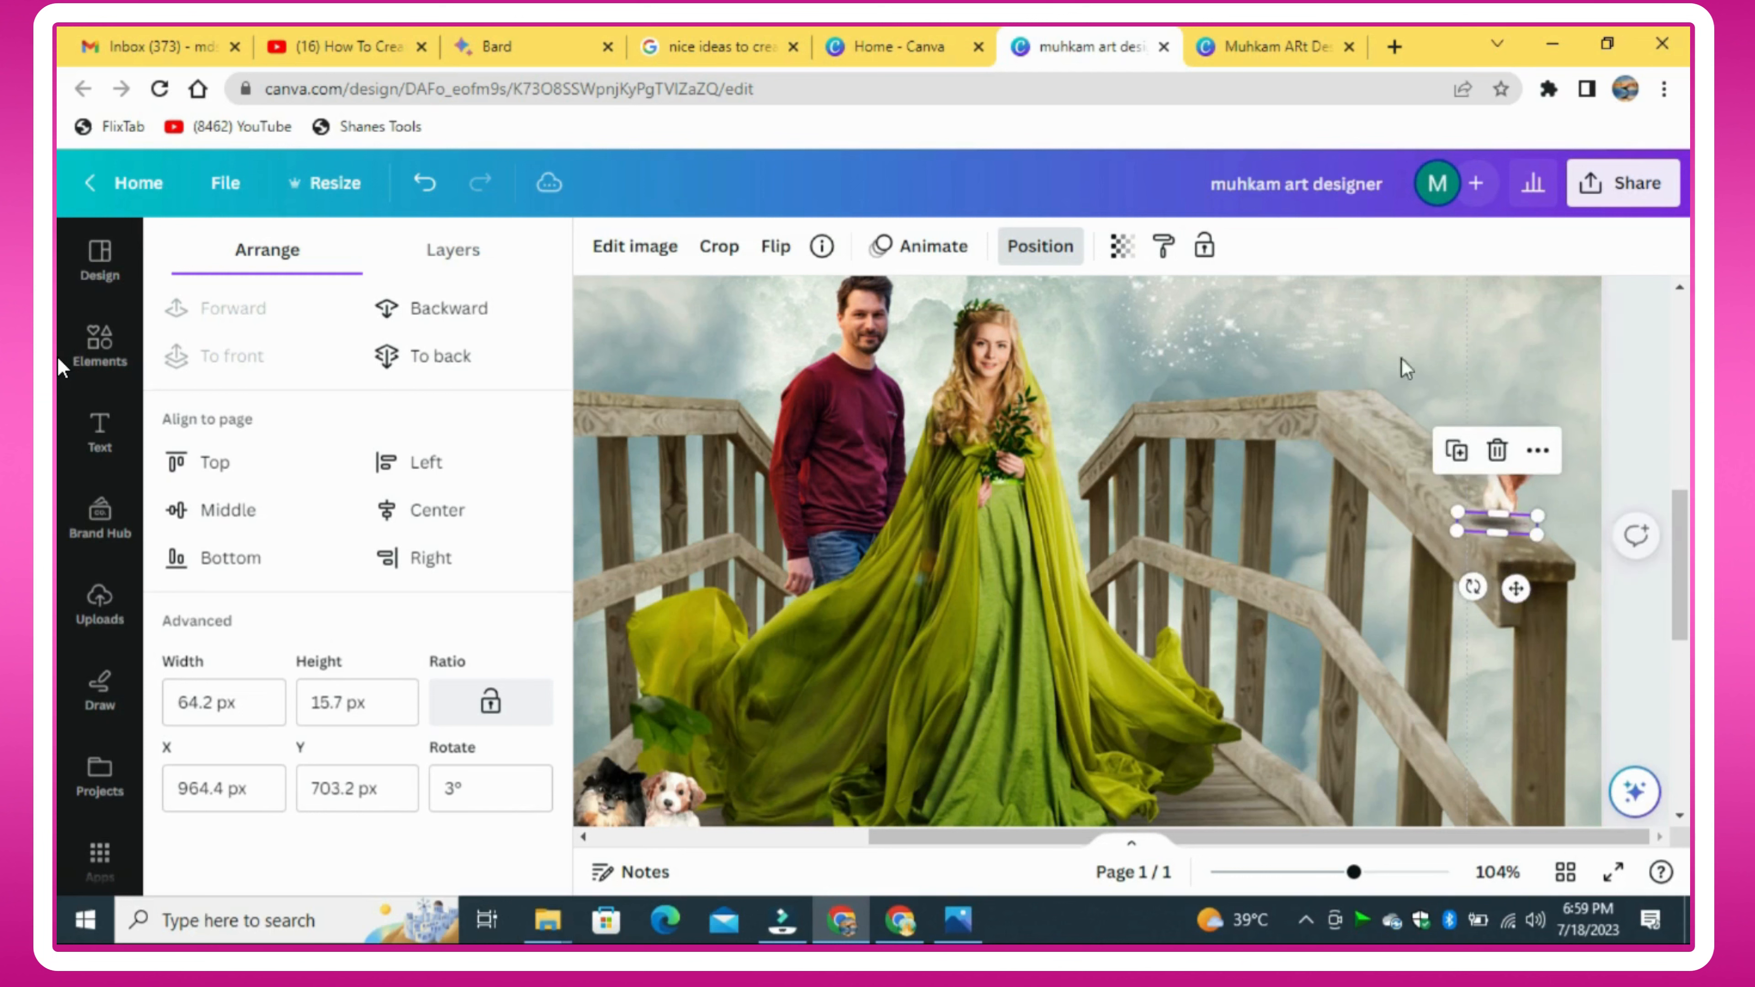
pyautogui.click(453, 308)
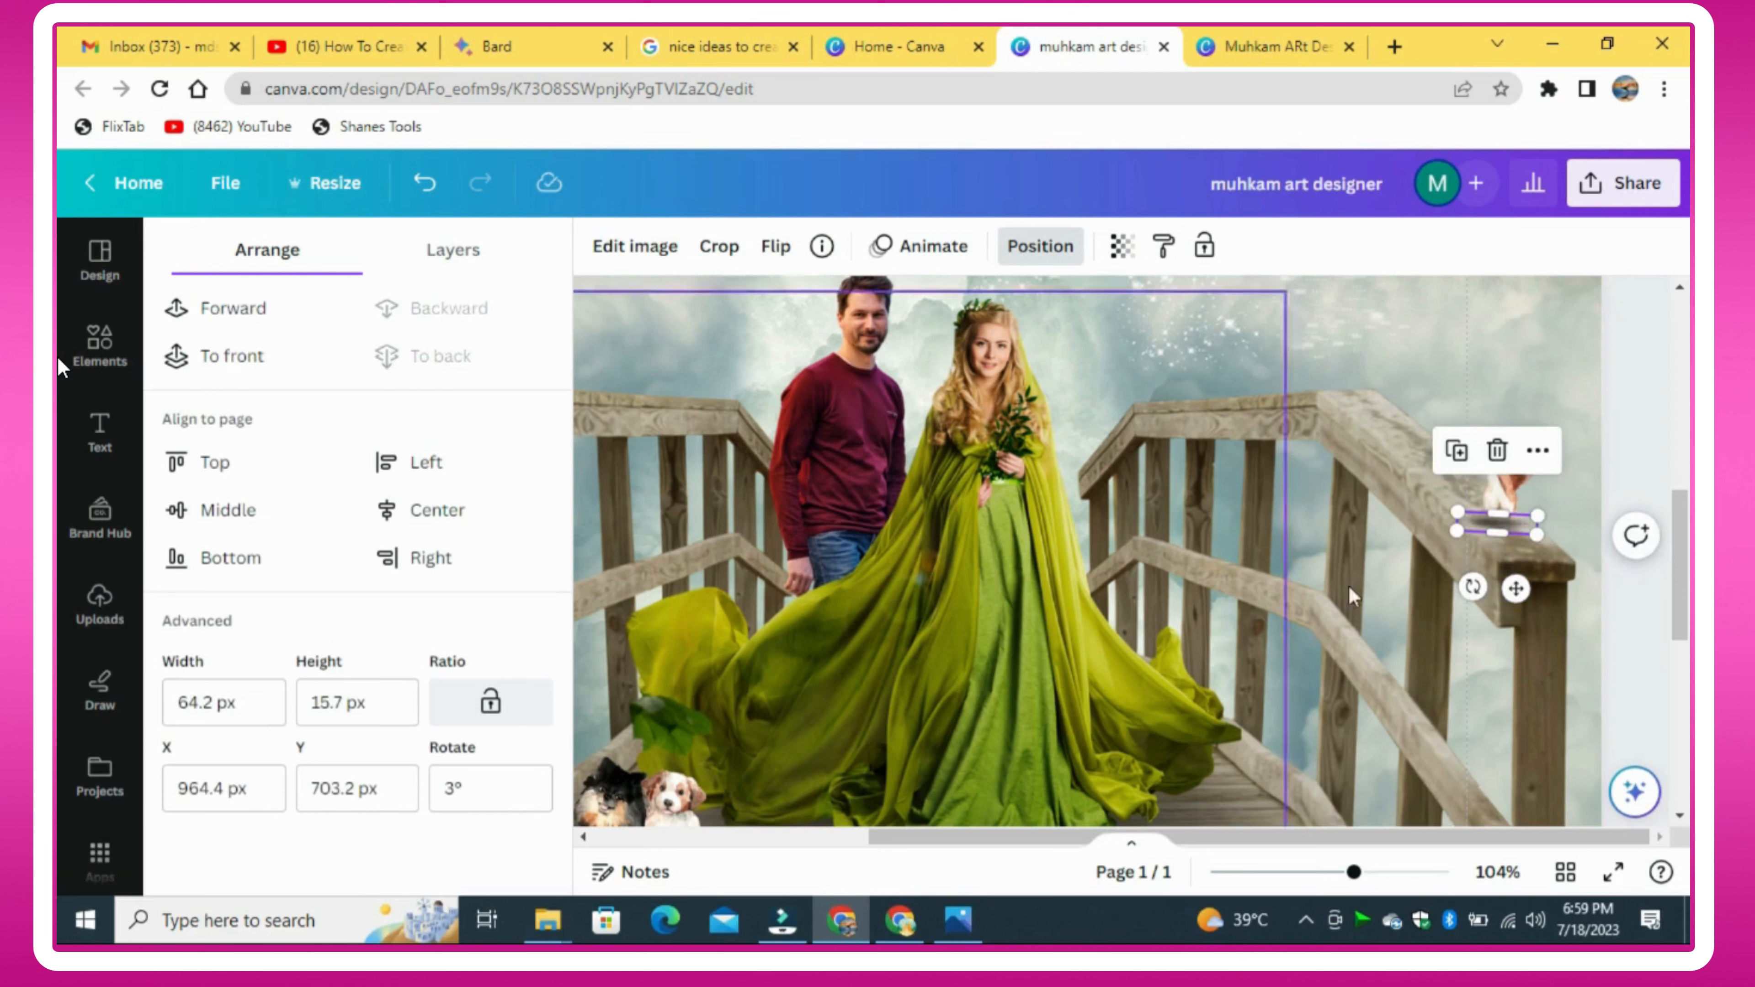
# Step: Slightly adjust the height of the squirrel's shadow and clear the selection
pyautogui.click(1570, 391)
pyautogui.click(1517, 531)
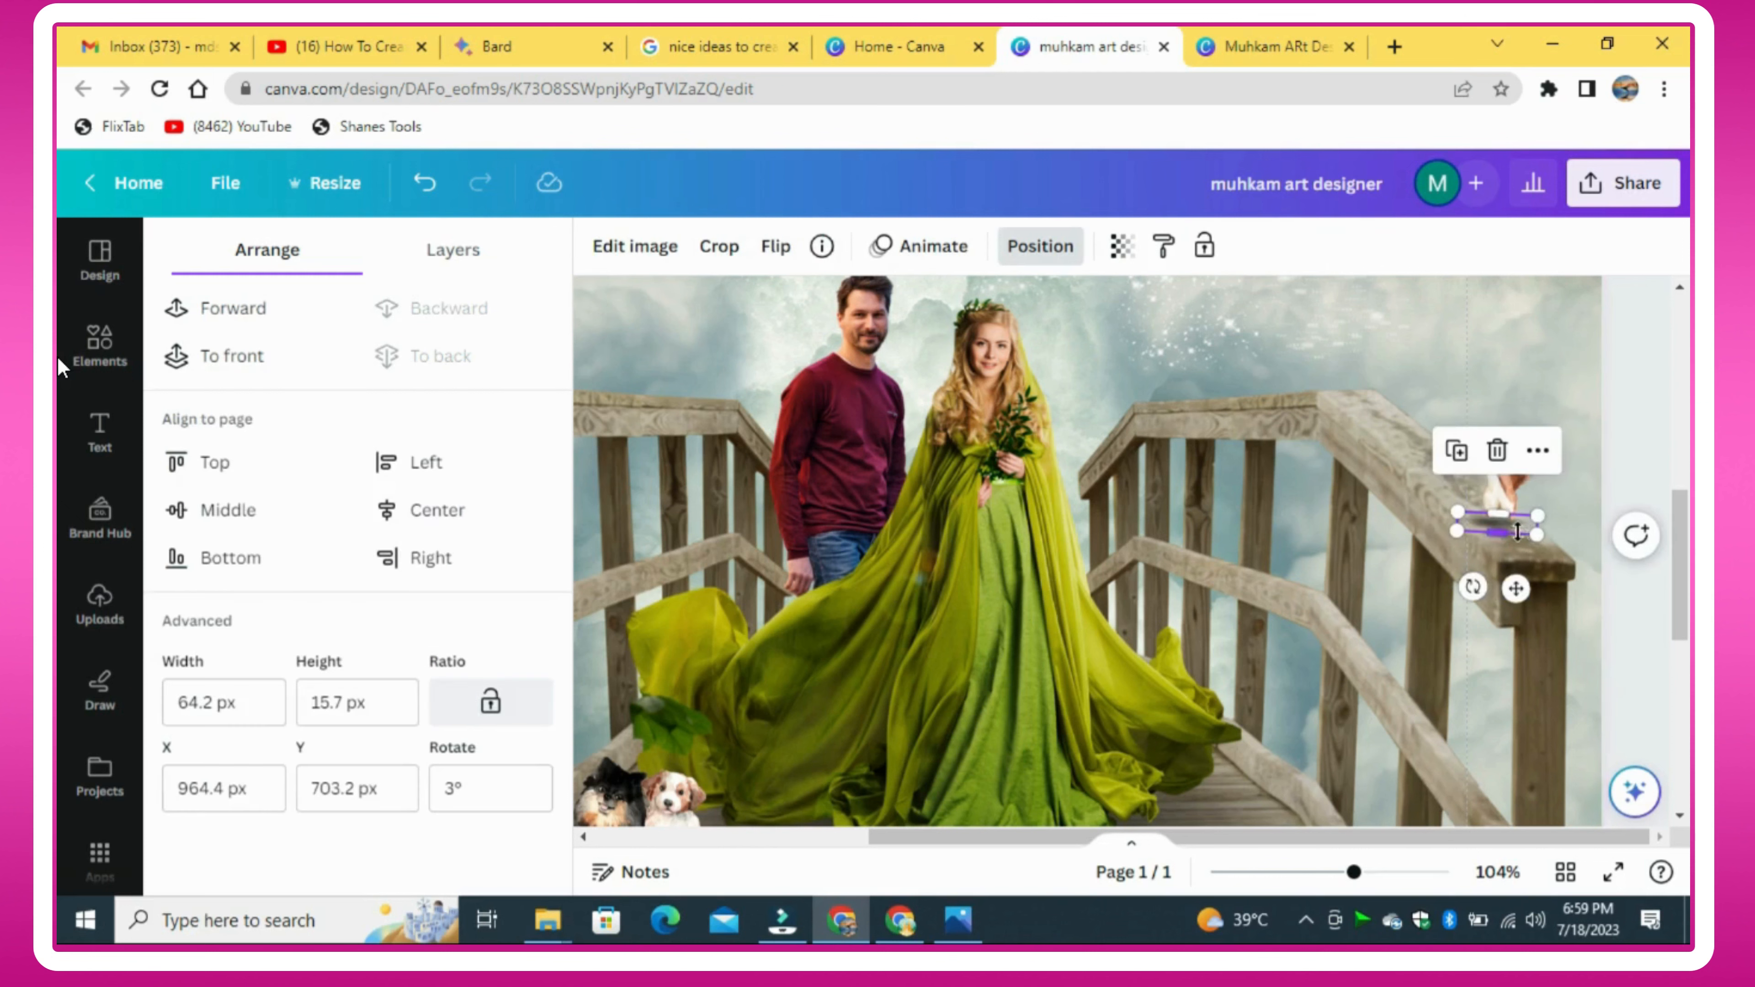
pyautogui.moveTo(1508, 512); pyautogui.dragTo(1509, 507)
pyautogui.click(1540, 391)
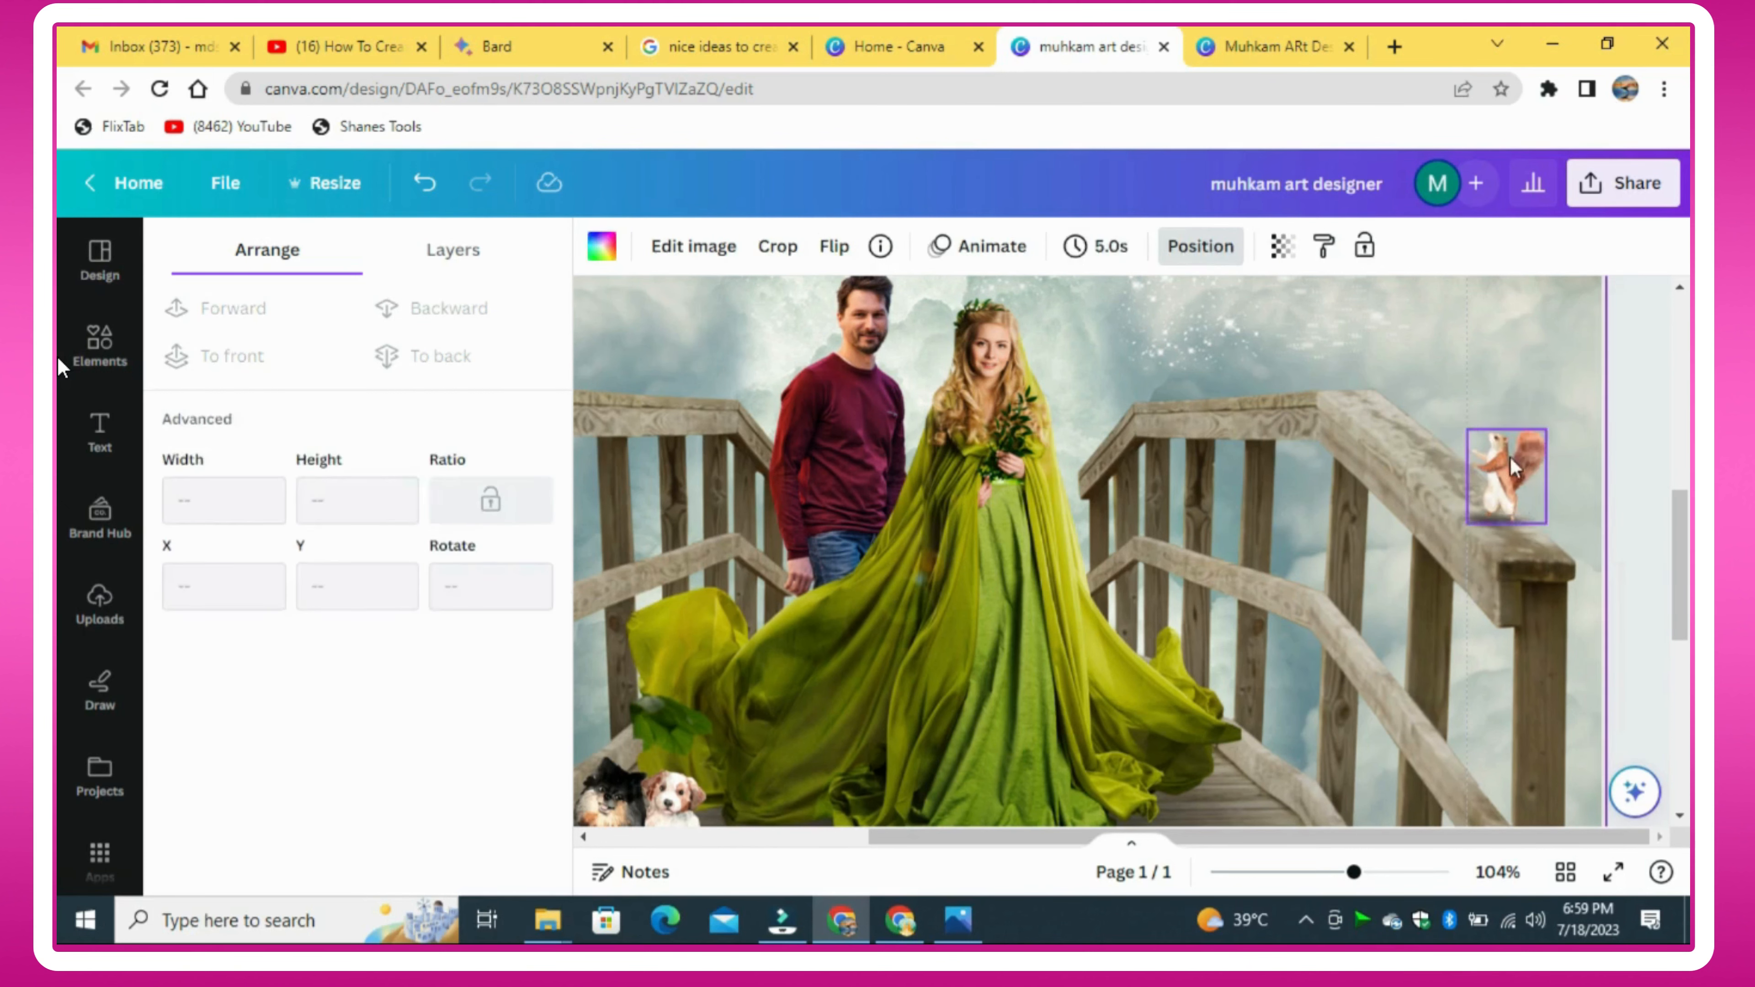
pyautogui.click(1507, 477)
pyautogui.click(1556, 331)
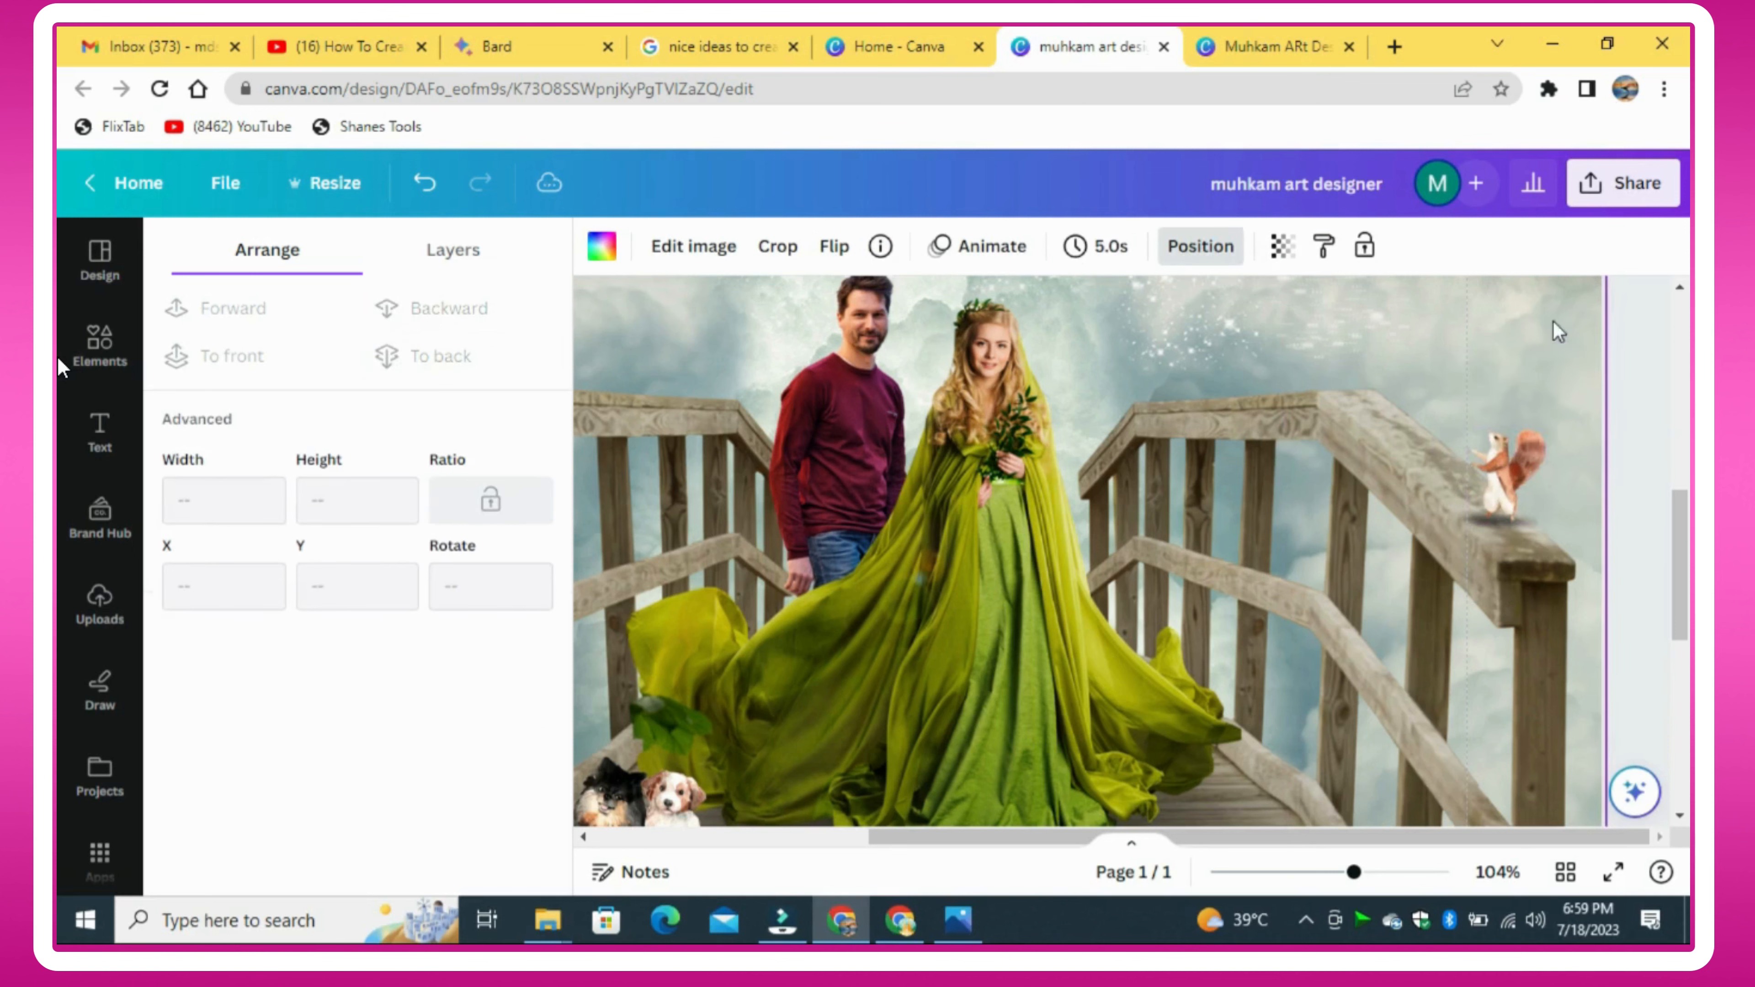
# Step: Shift the squirrel and its shadow slightly left along the railing, and lower the shadow to X 965.9, Y 703 px
pyautogui.moveTo(1361, 875); pyautogui.dragTo(1373, 872)
pyautogui.hscroll(5, 1501, 852)
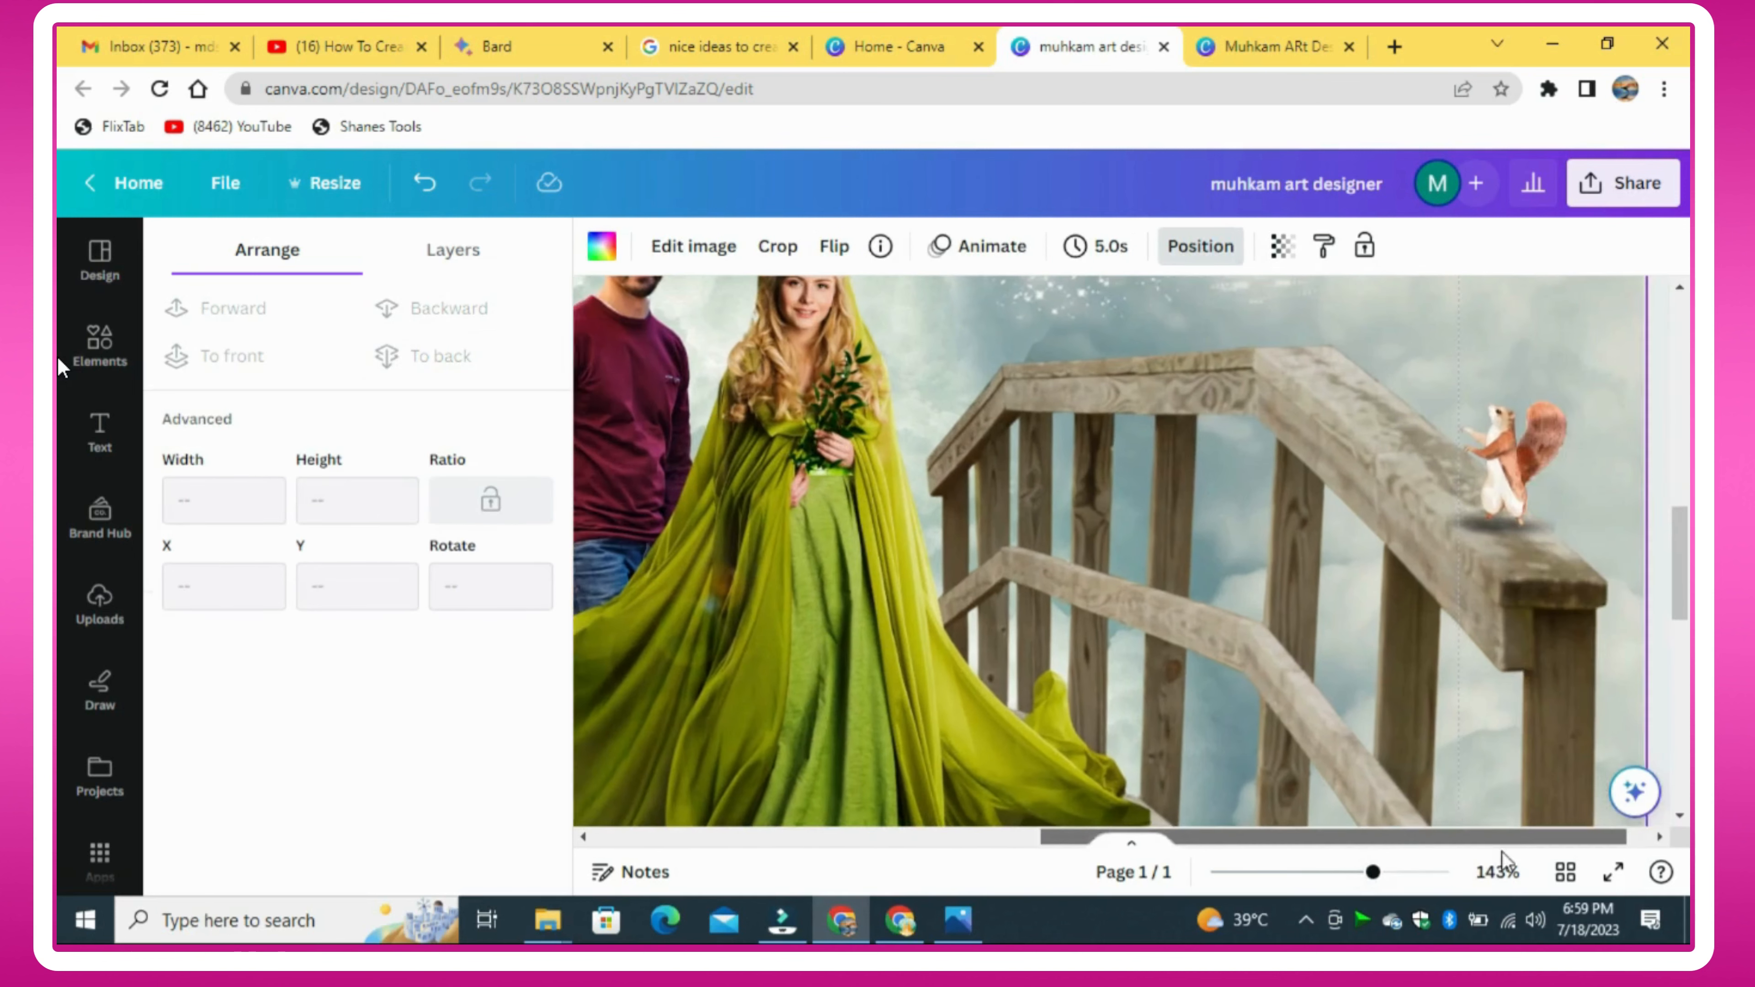
pyautogui.click(1503, 529)
pyautogui.moveTo(1508, 530); pyautogui.dragTo(1533, 529)
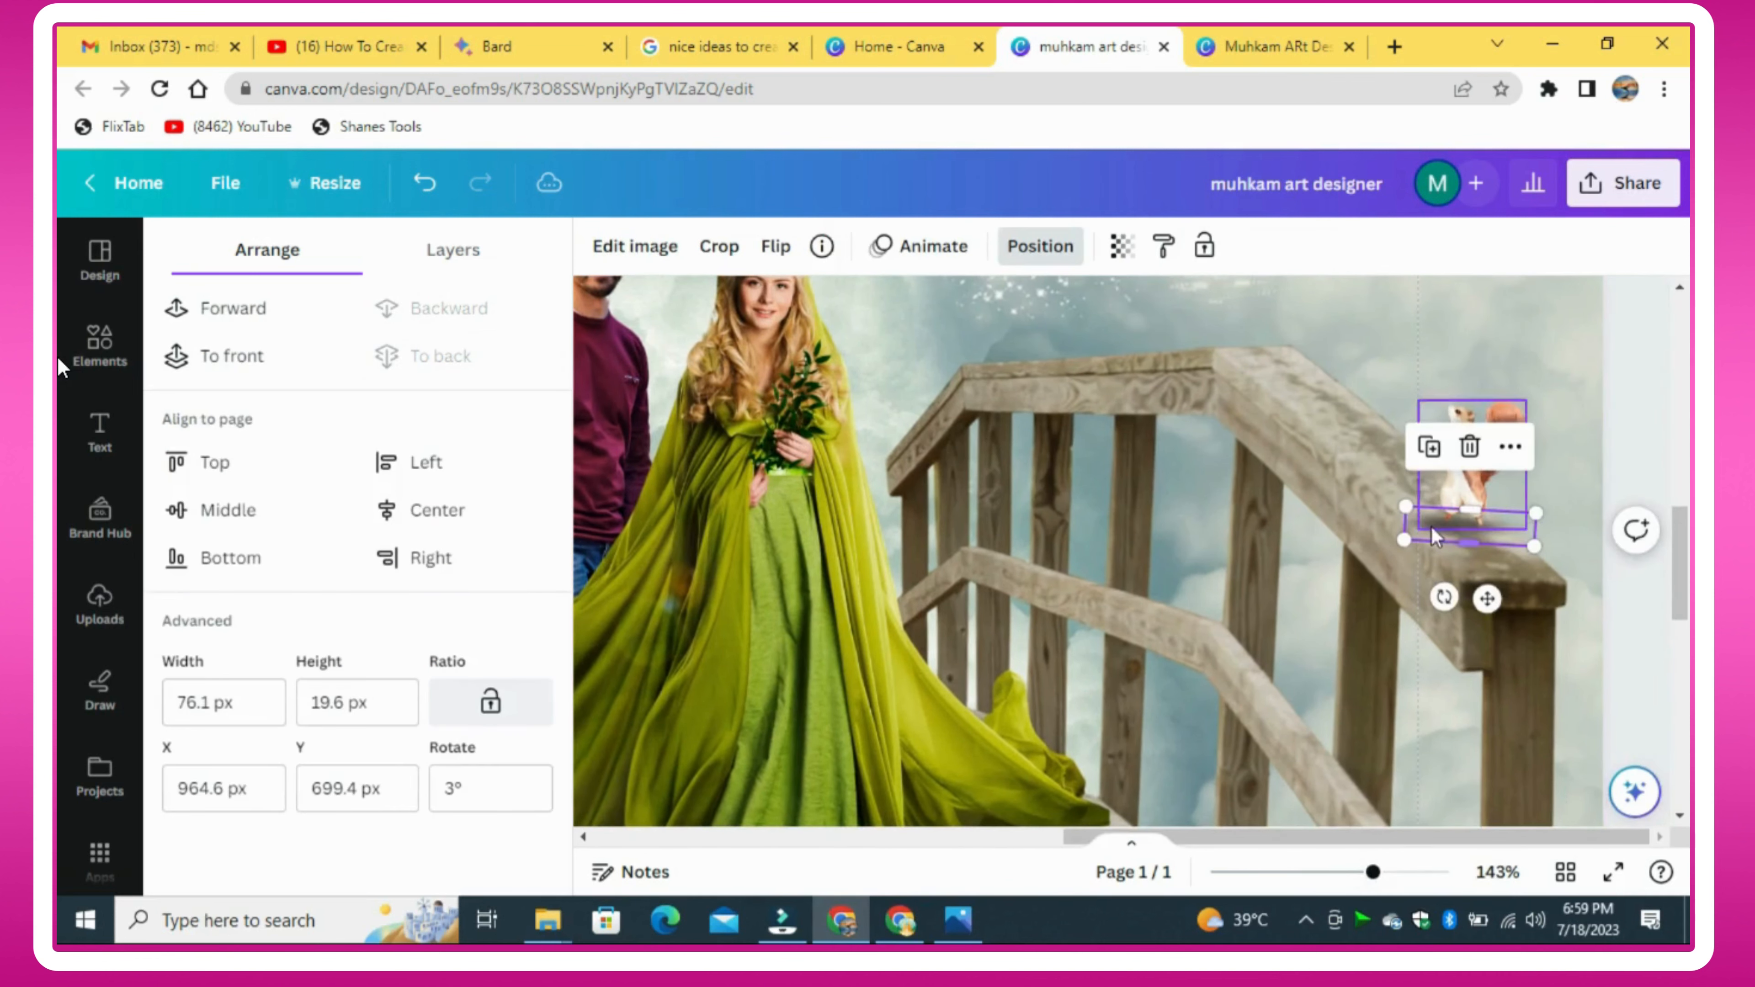
pyautogui.moveTo(1488, 600); pyautogui.dragTo(1491, 607)
pyautogui.click(1506, 494)
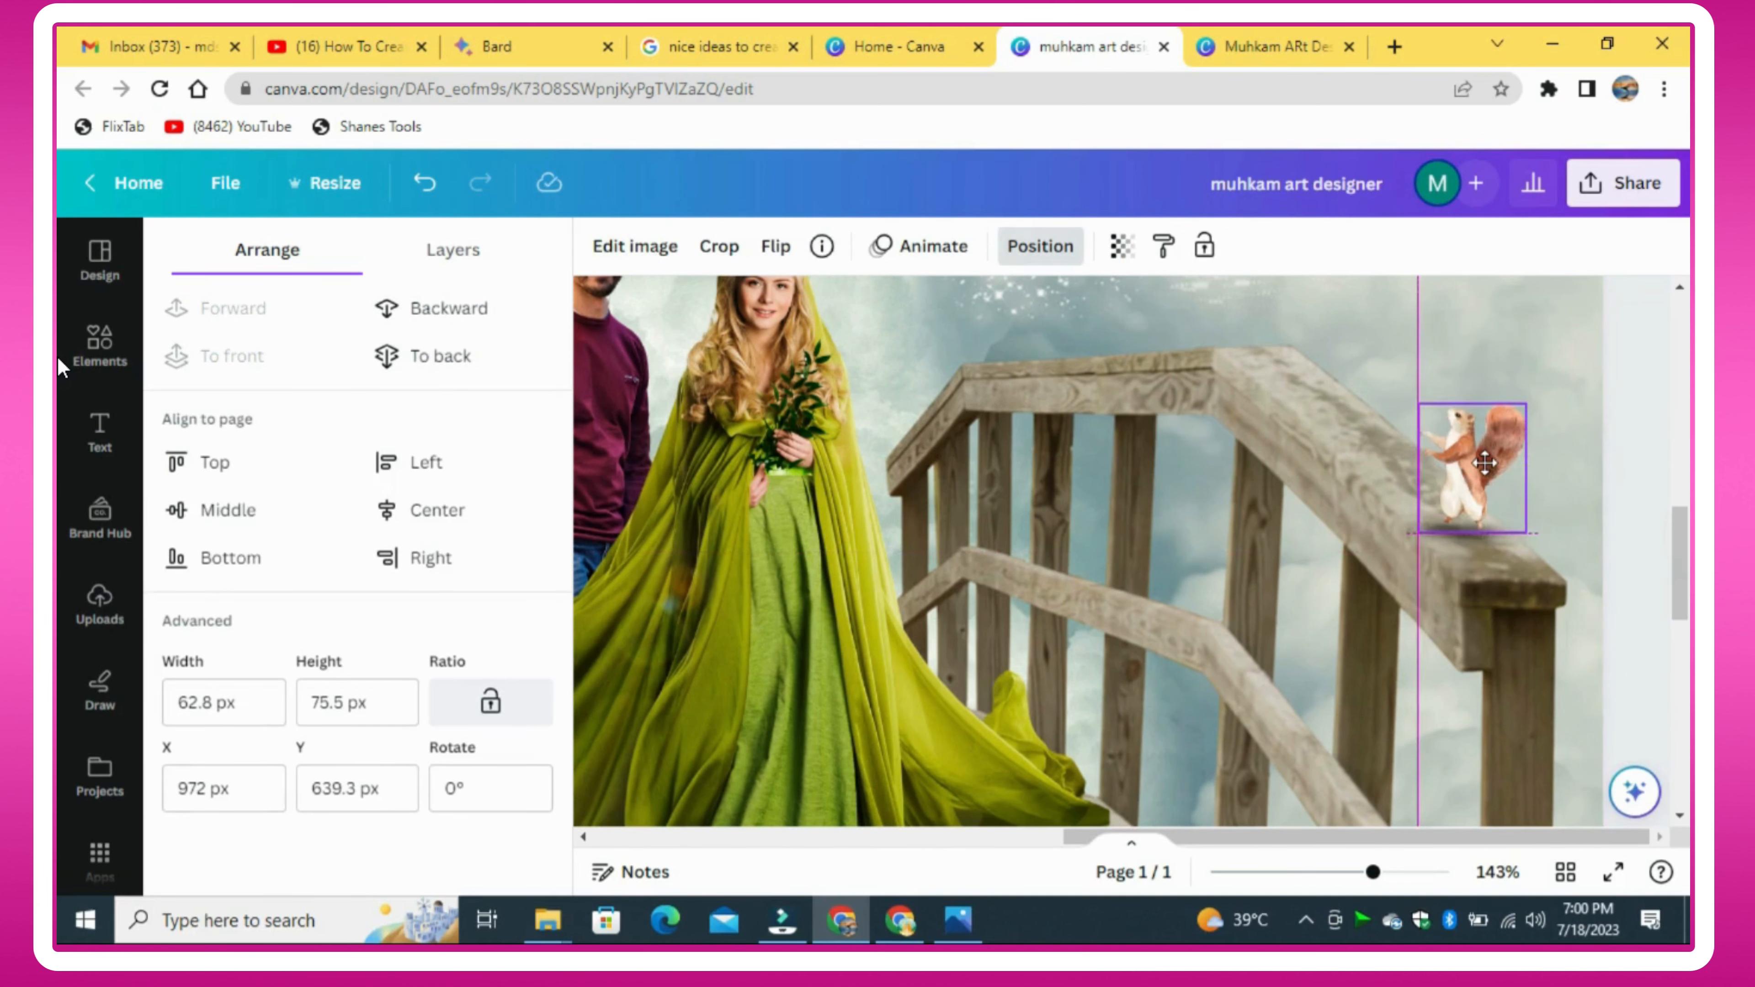
pyautogui.click(1554, 321)
# Step: Adjust the transparency of the squirrel's shadow and clear the selection
pyautogui.click(1437, 553)
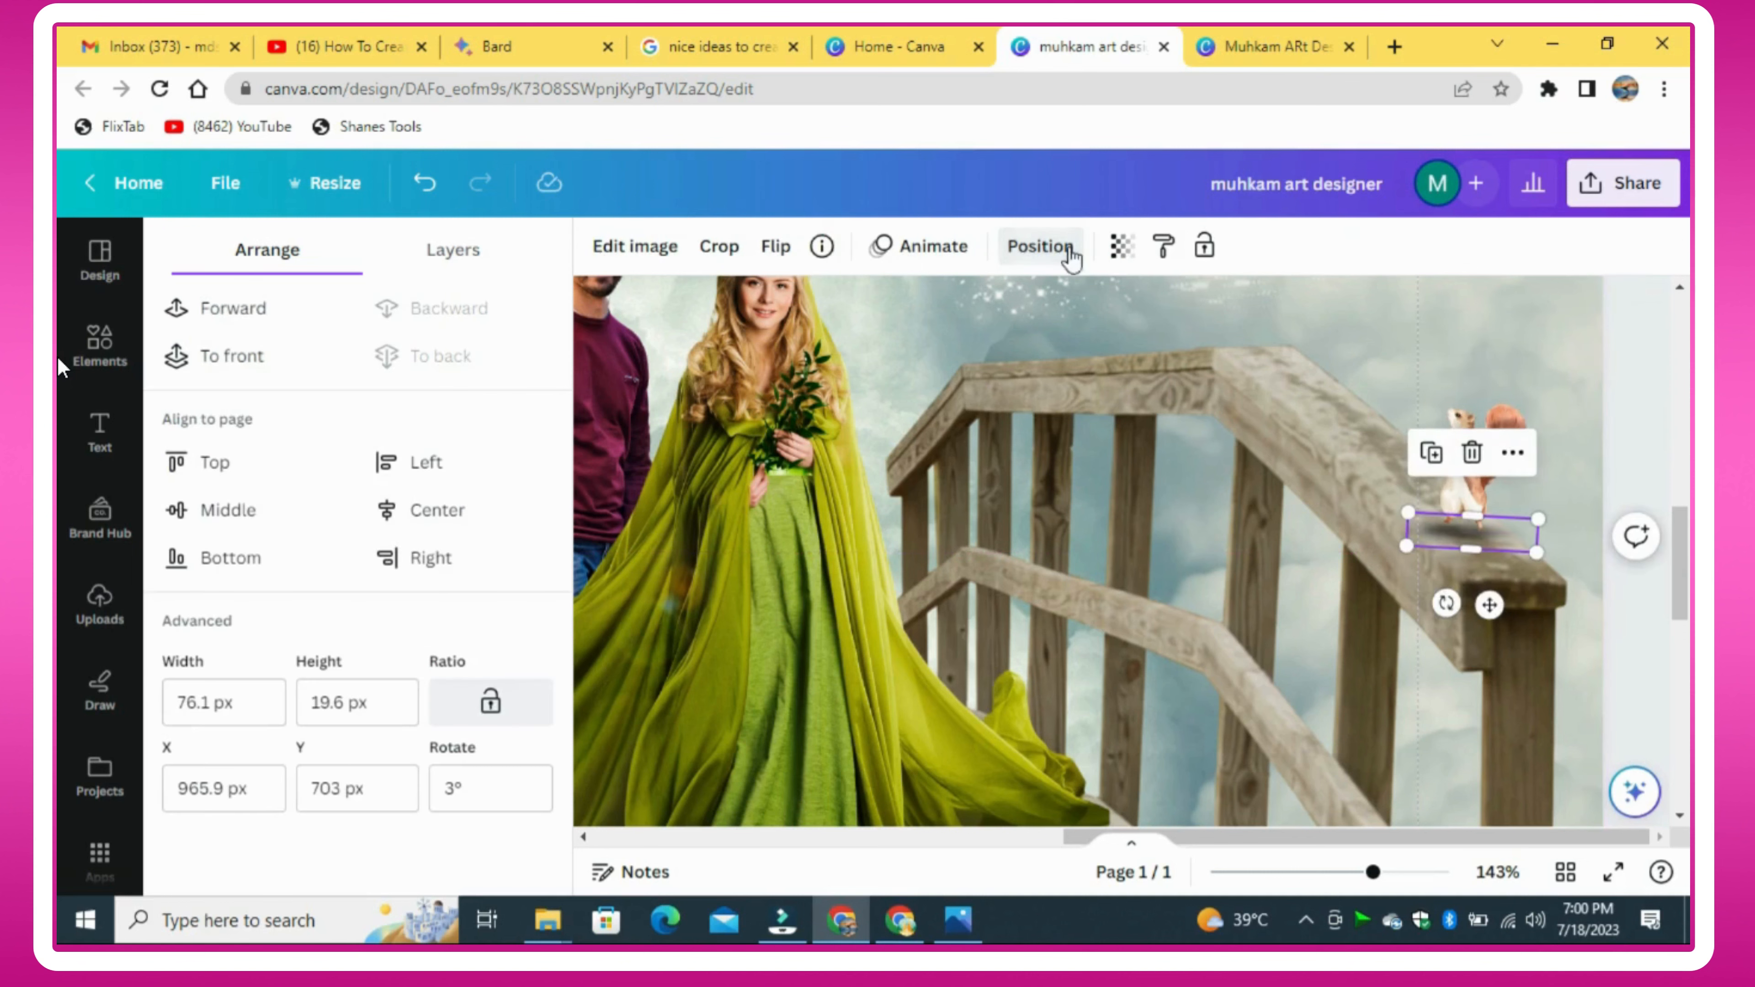
pyautogui.click(1121, 246)
pyautogui.click(1523, 498)
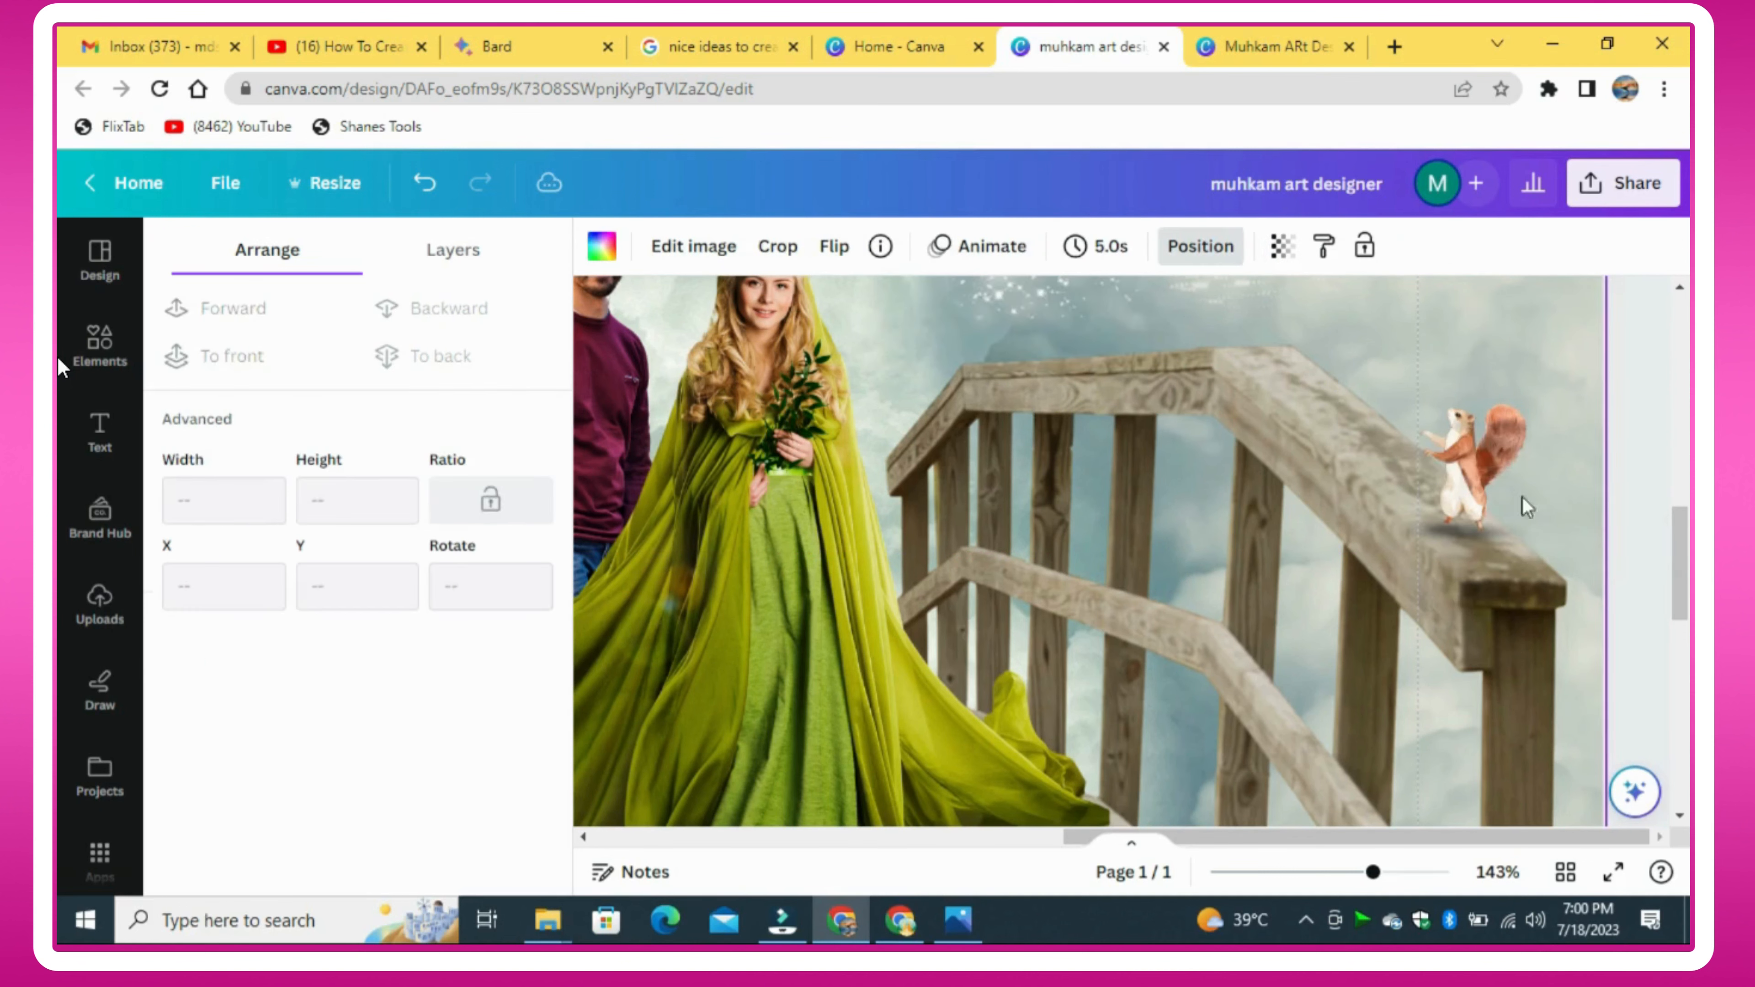
# Step: Add the orange and purple flower cluster from the recently used elements, shrink it, and place it in the artwork's lower right corner
pyautogui.moveTo(1373, 872); pyautogui.dragTo(1296, 873)
pyautogui.scroll(-1, 1262, 685)
pyautogui.moveTo(1687, 560); pyautogui.dragTo(1686, 541)
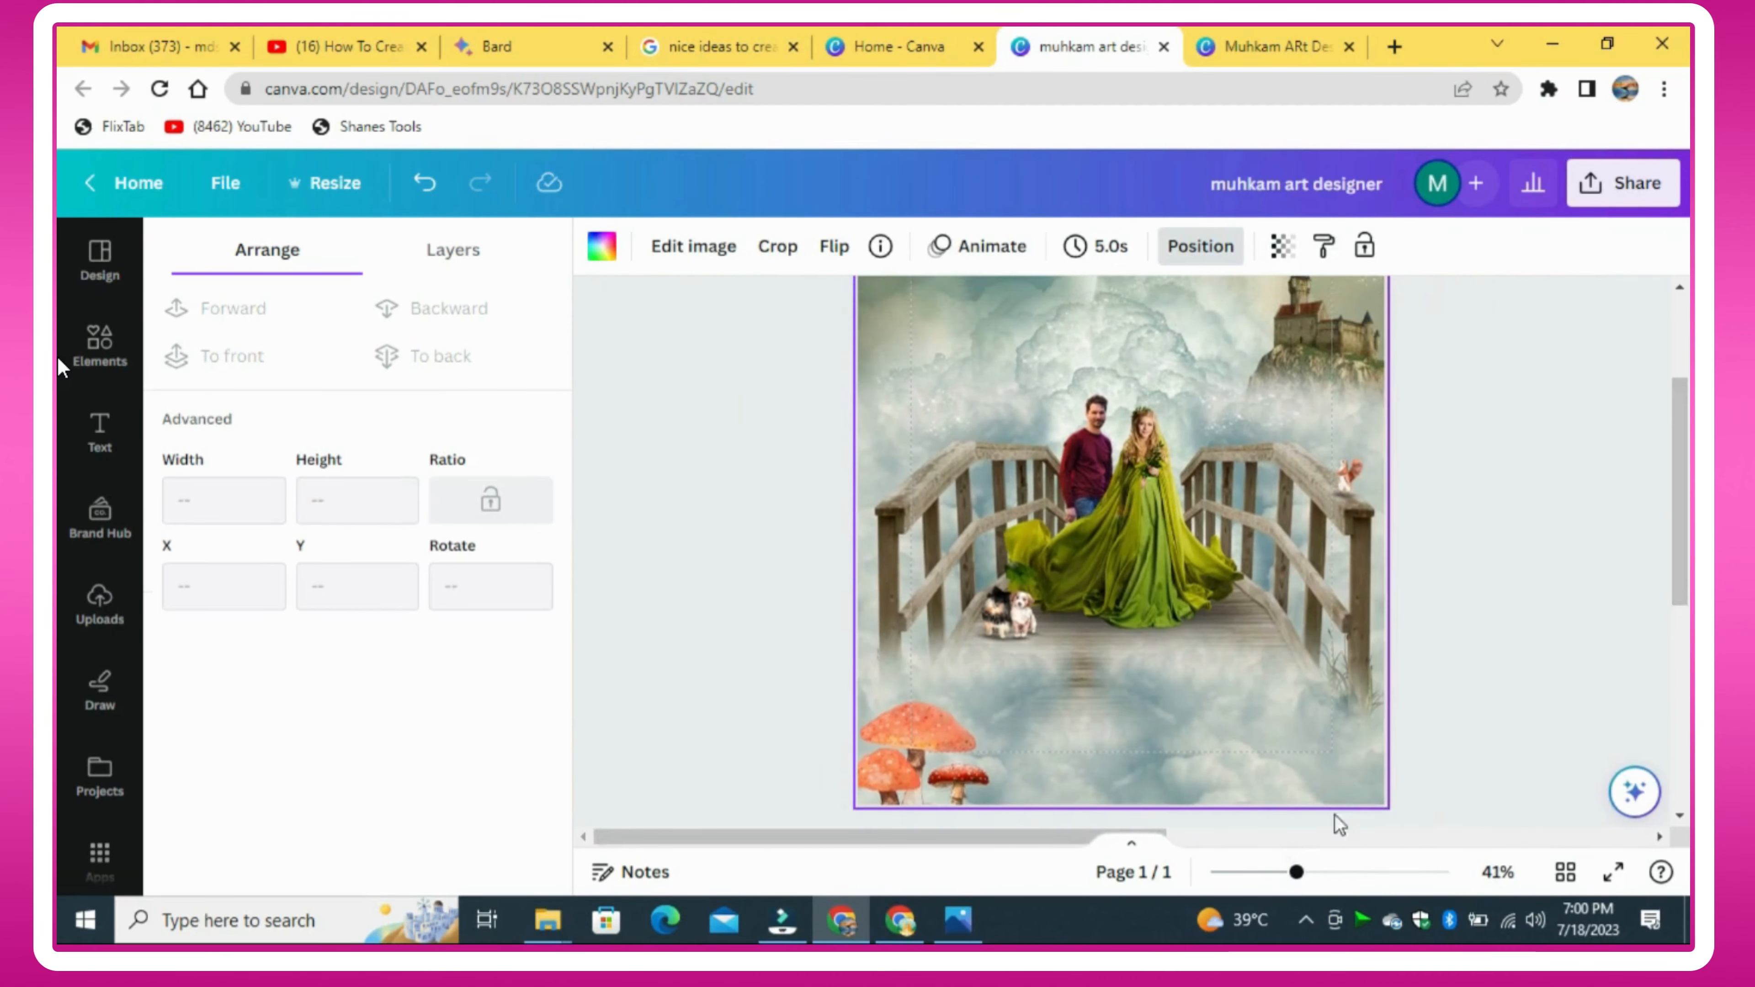
pyautogui.moveTo(1296, 872); pyautogui.dragTo(1277, 872)
pyautogui.moveTo(1686, 642); pyautogui.dragTo(1688, 630)
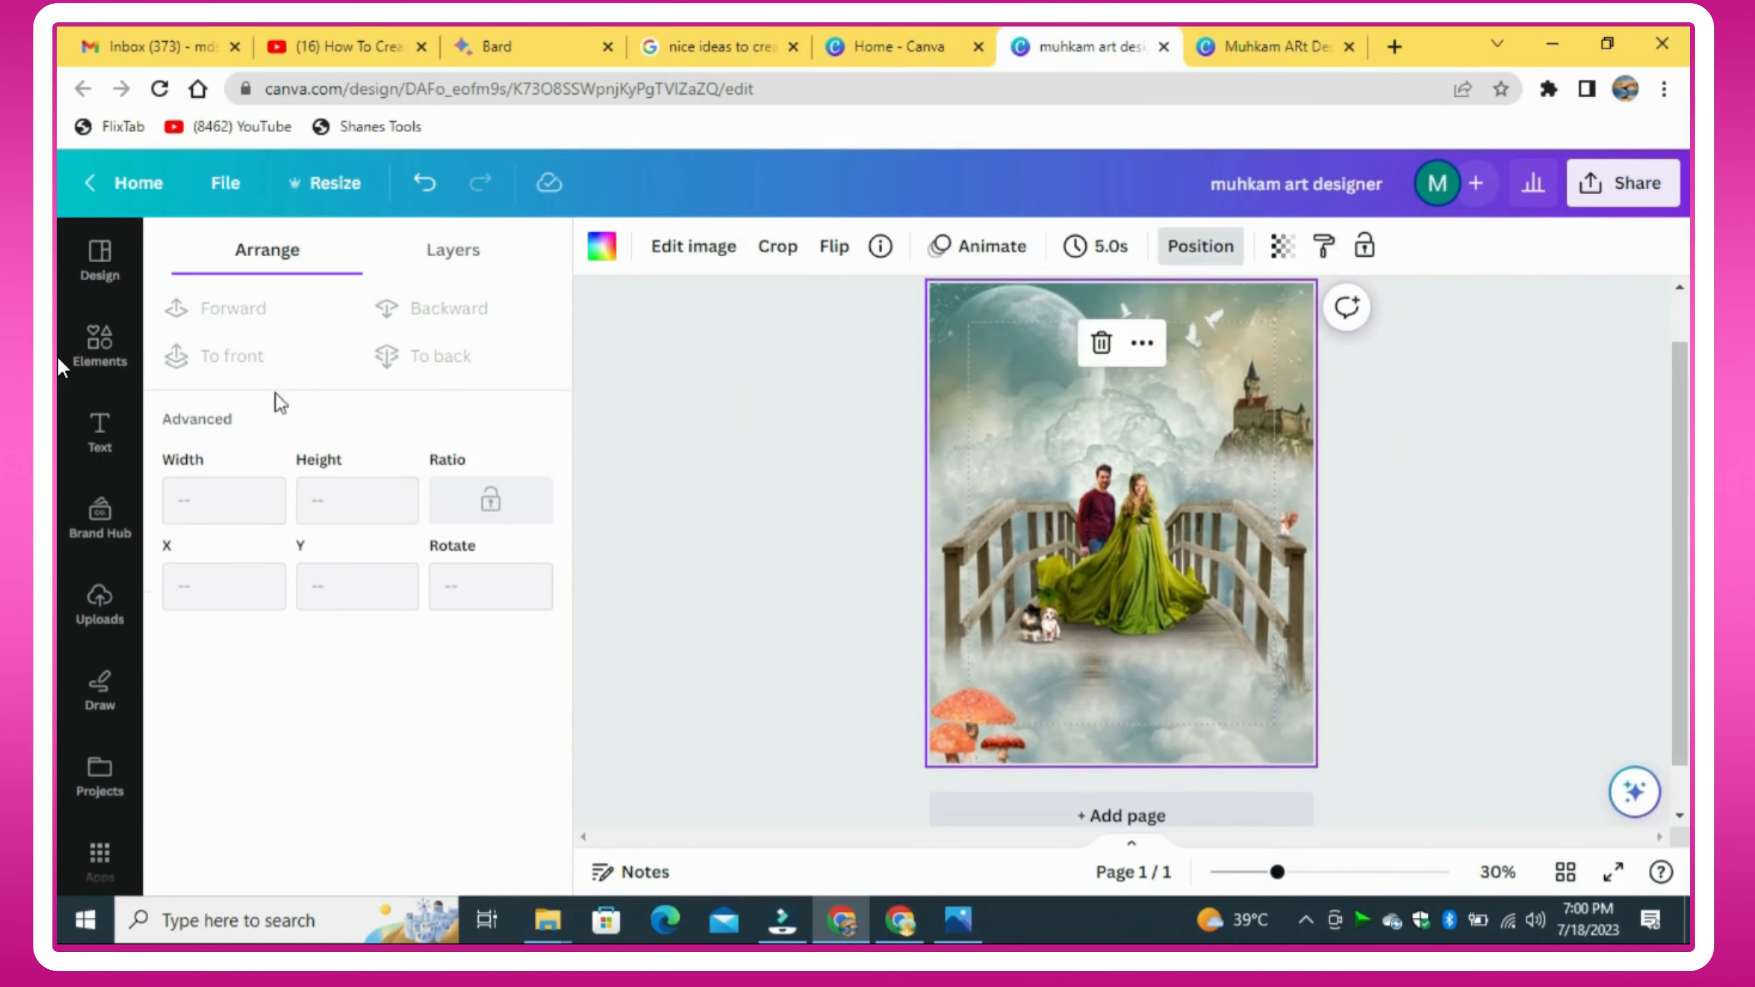
pyautogui.click(61, 367)
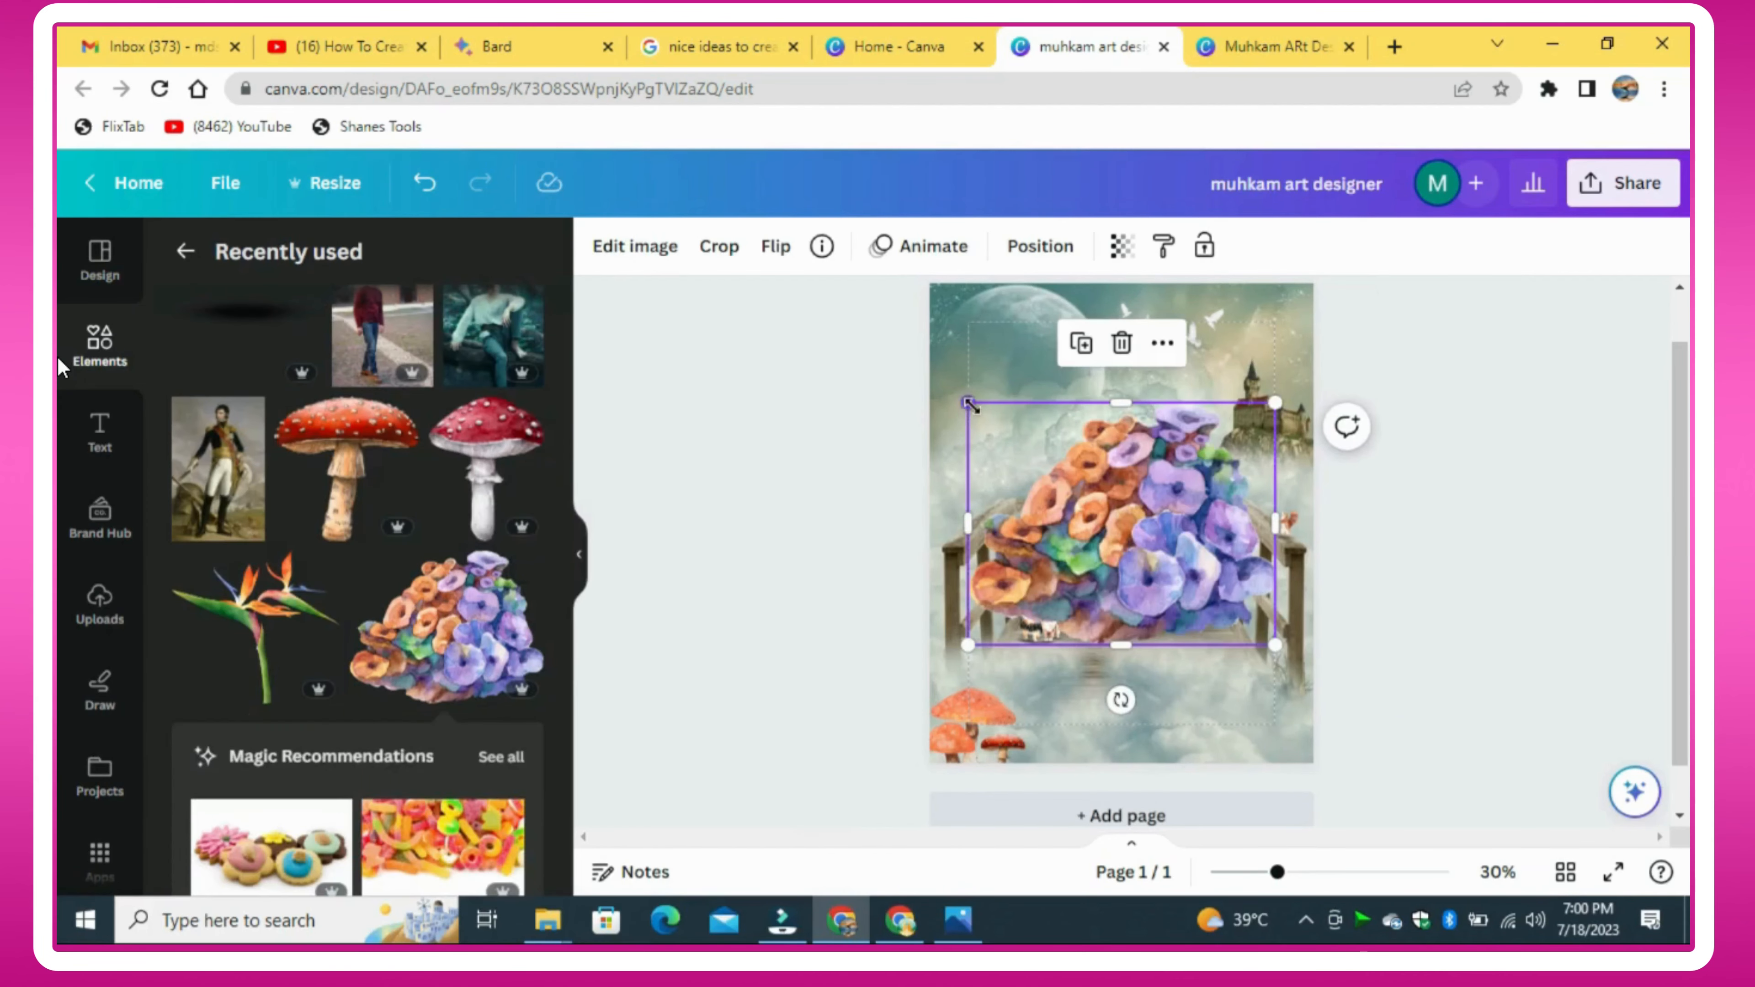
pyautogui.moveTo(971, 406); pyautogui.dragTo(1164, 550)
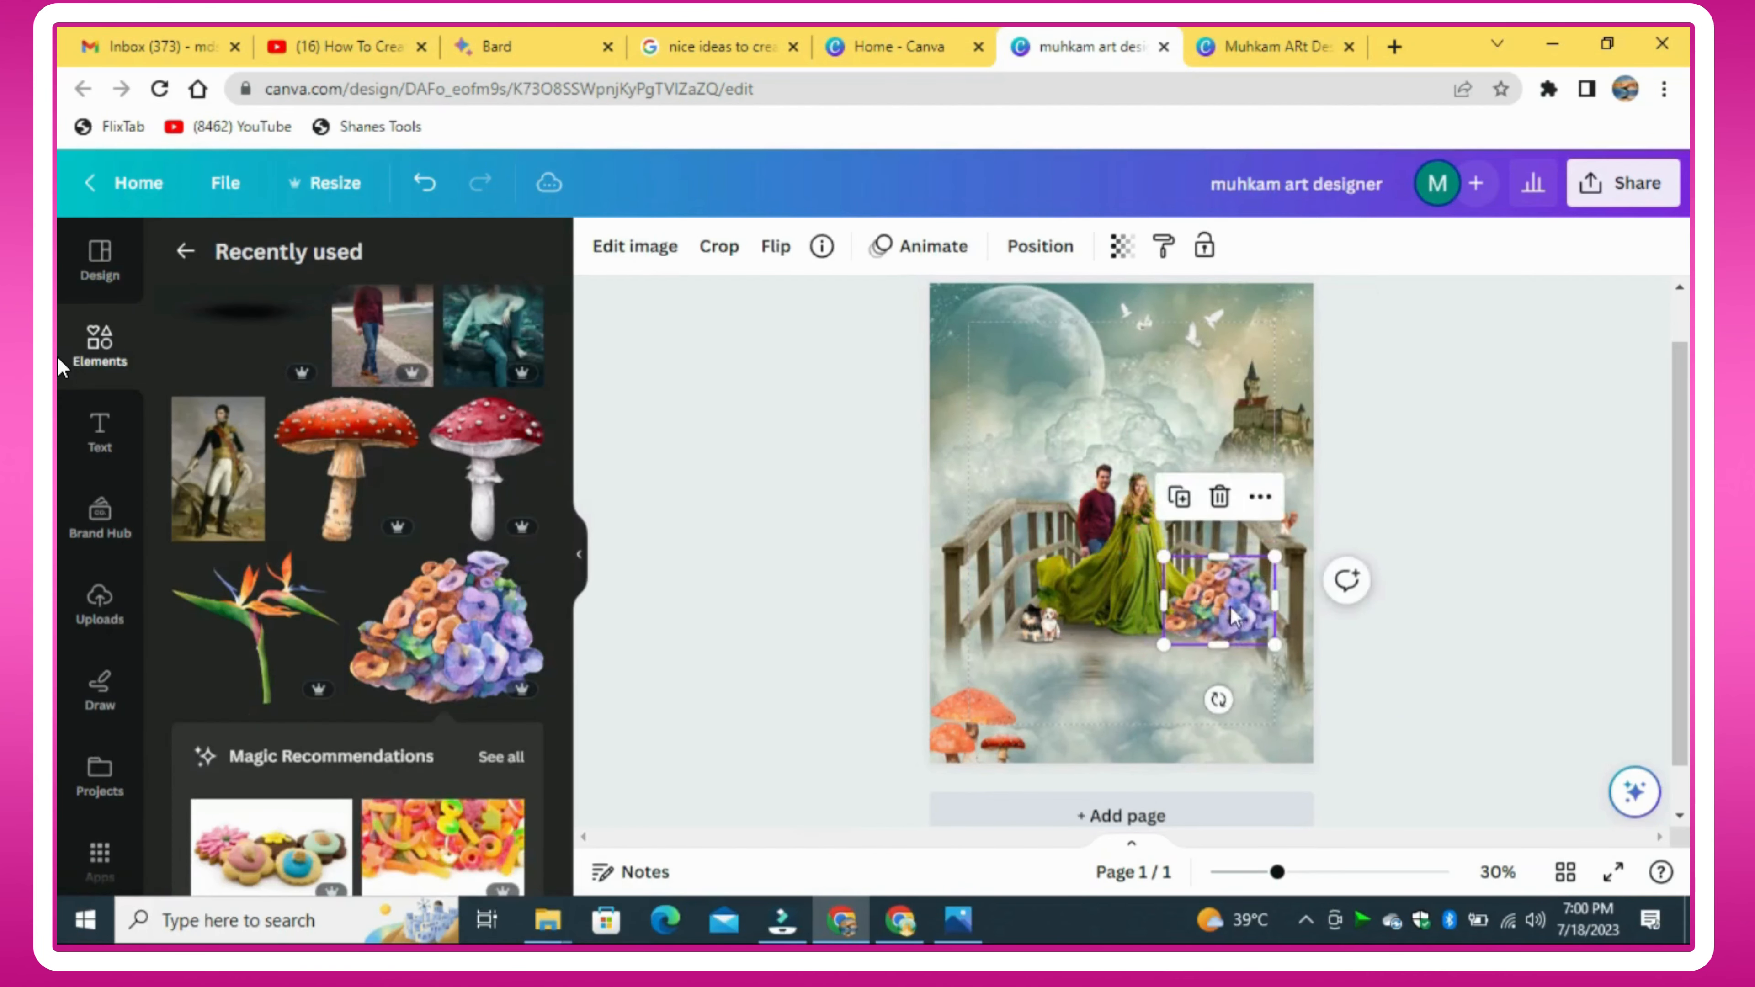
pyautogui.moveTo(1230, 605); pyautogui.dragTo(1275, 731)
pyautogui.click(1469, 625)
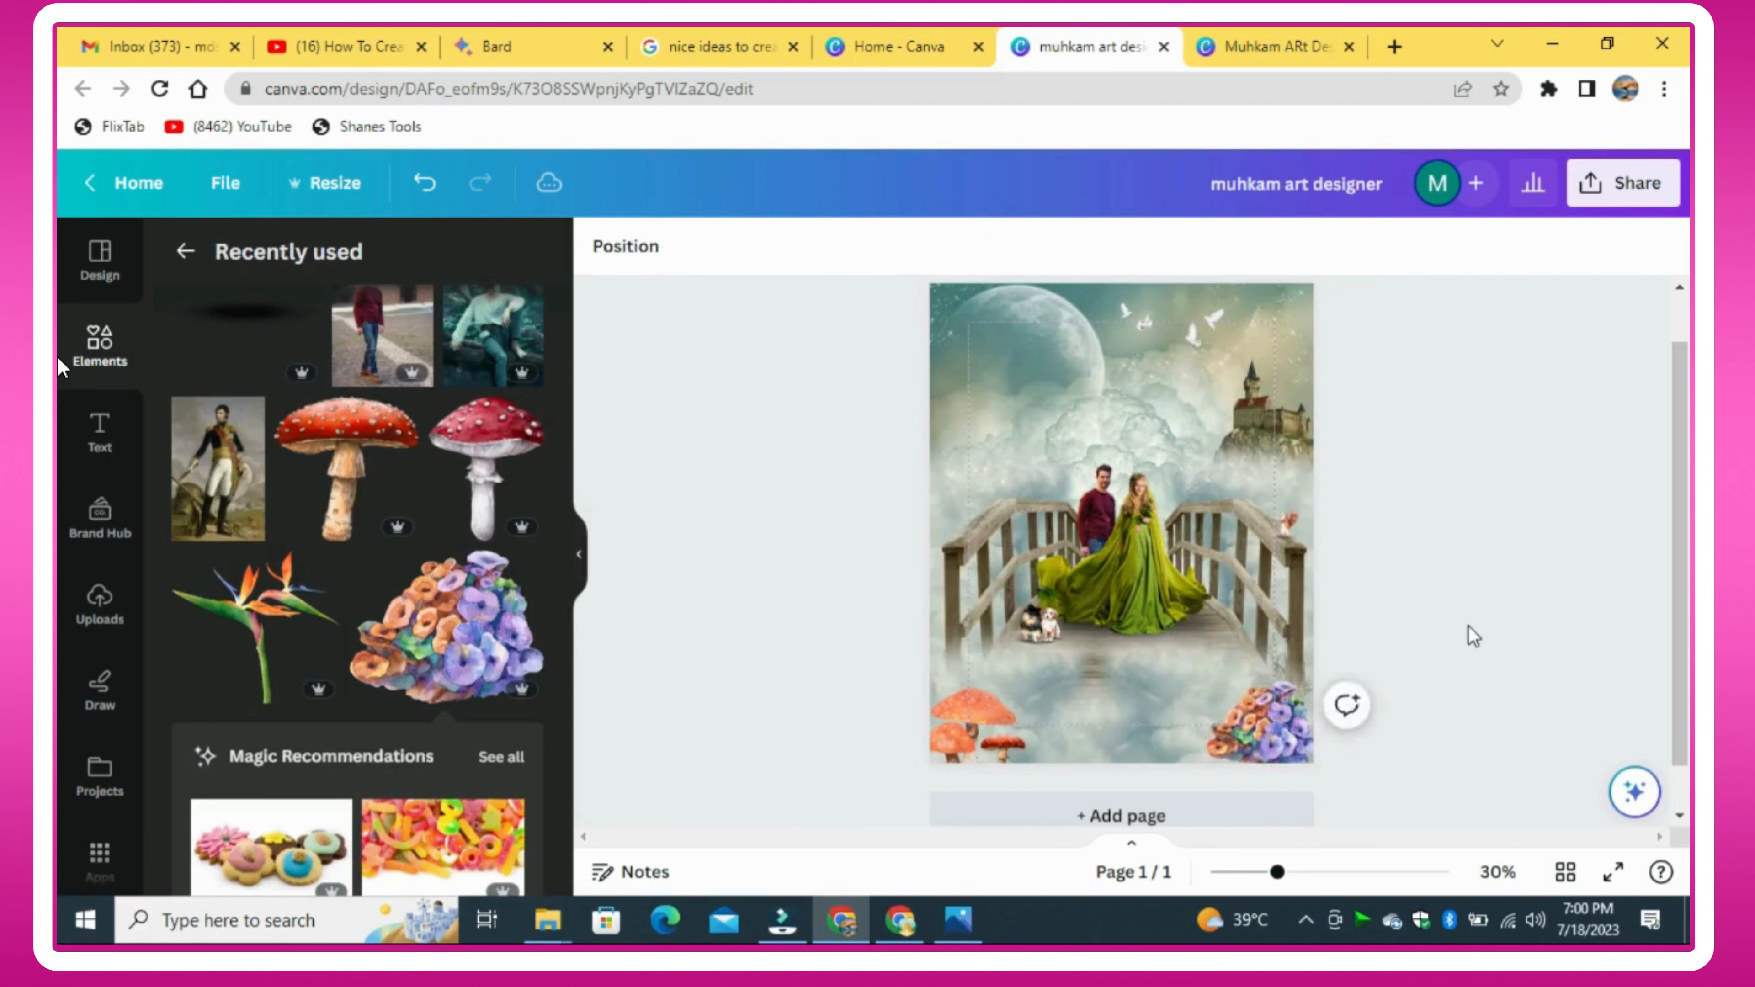
# Step: Tilt the flower cluster slightly clockwise, fine-tune its size, and nudge it further into the artwork's lower right corner
pyautogui.click(1259, 737)
pyautogui.moveTo(1260, 822); pyautogui.dragTo(1251, 838)
pyautogui.click(1426, 618)
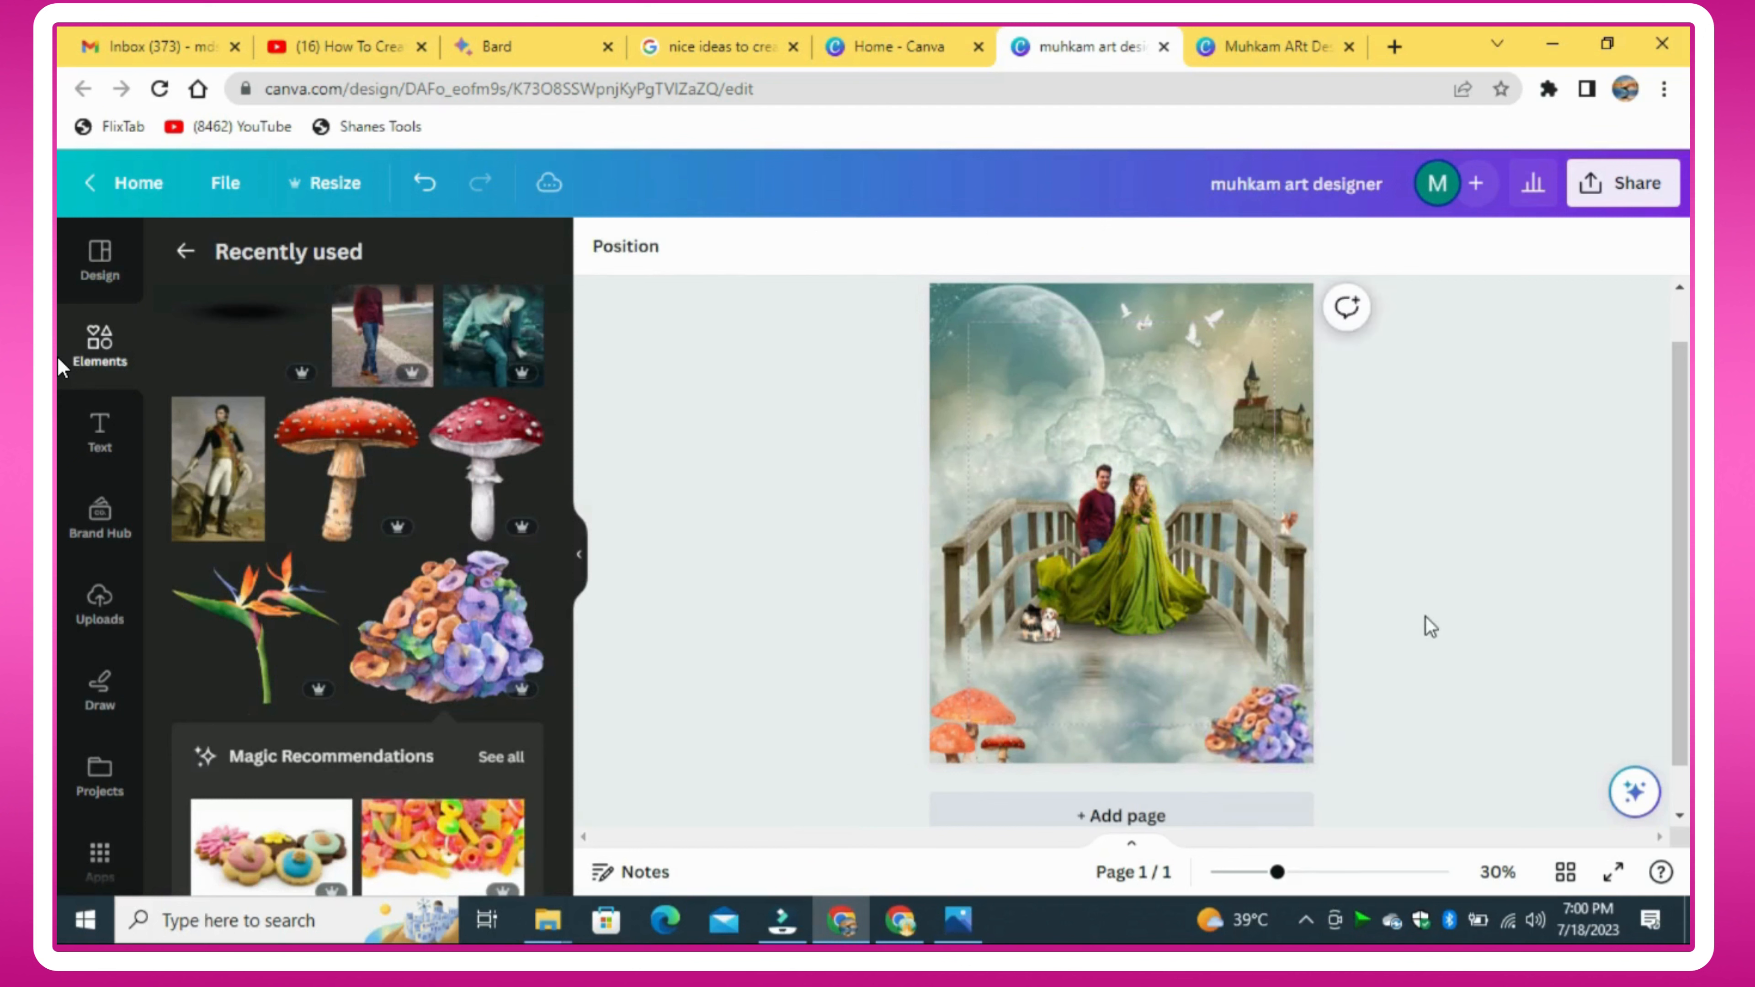
pyautogui.click(1270, 710)
pyautogui.moveTo(1203, 720); pyautogui.dragTo(1206, 723)
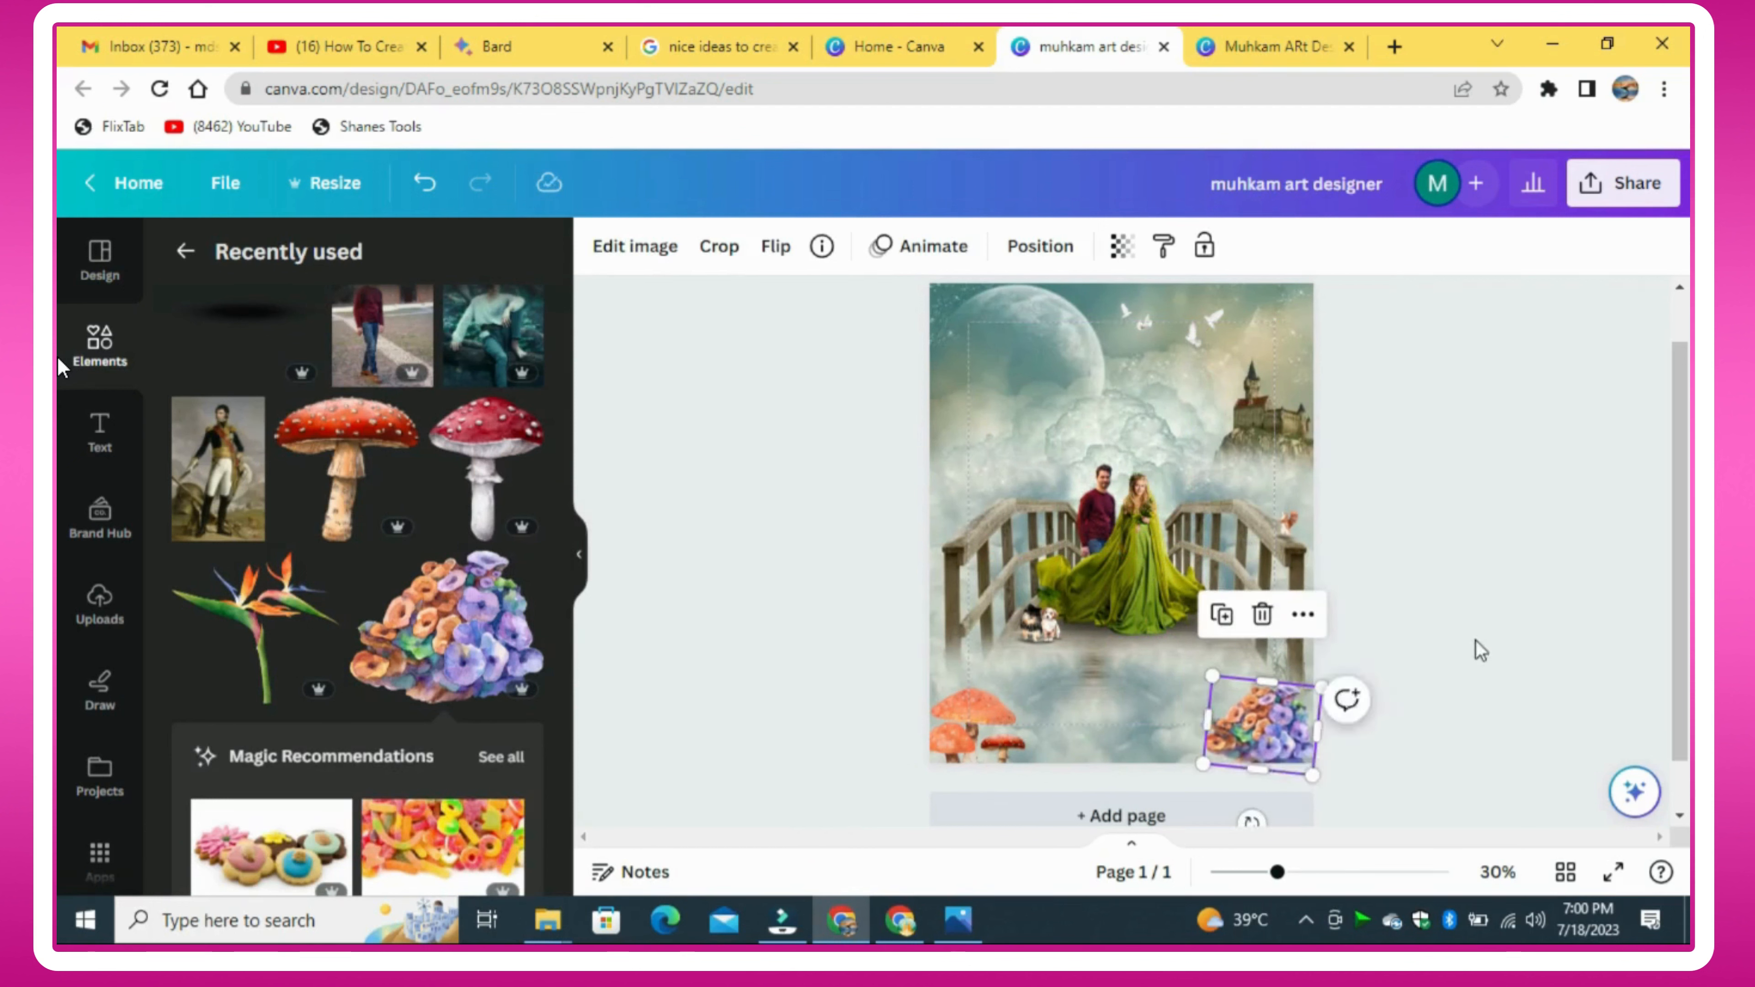
pyautogui.click(1473, 650)
pyautogui.click(1299, 718)
pyautogui.moveTo(1314, 693); pyautogui.dragTo(1290, 727)
pyautogui.click(1376, 674)
pyautogui.click(1444, 575)
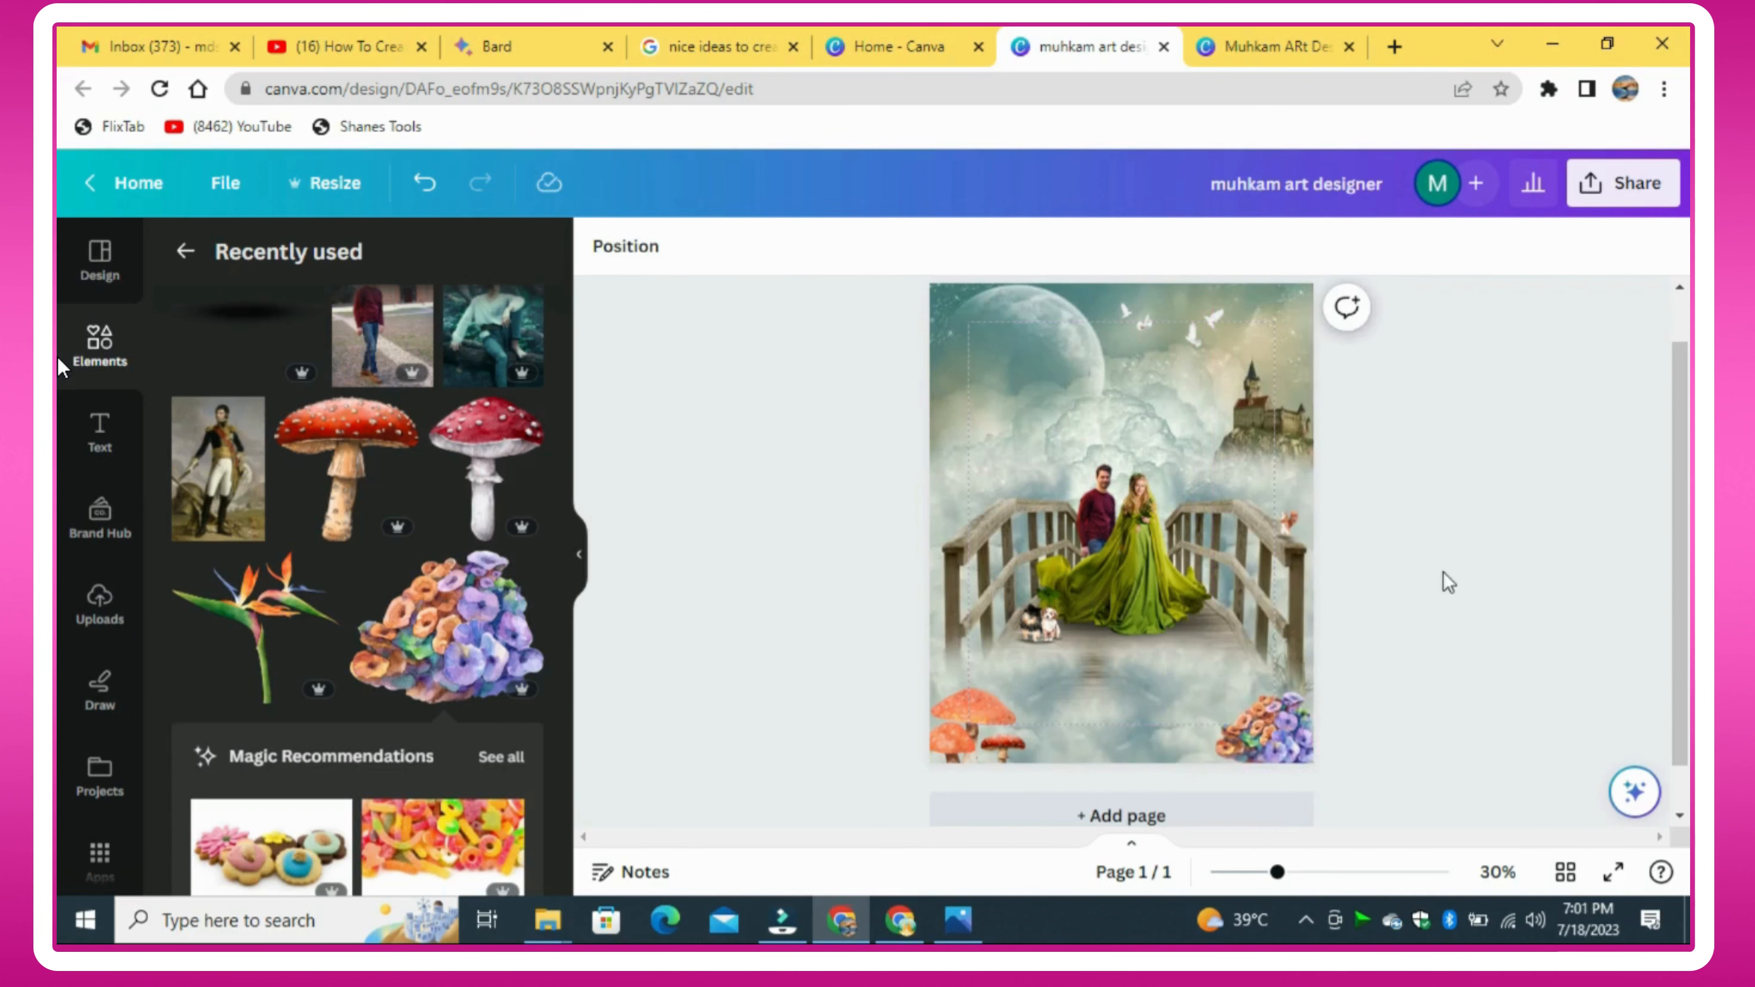
# Step: Add the white Canva logo from the recently used elements and shrink it to fit over the moon
pyautogui.scroll(2, 362, 549)
pyautogui.click(524, 401)
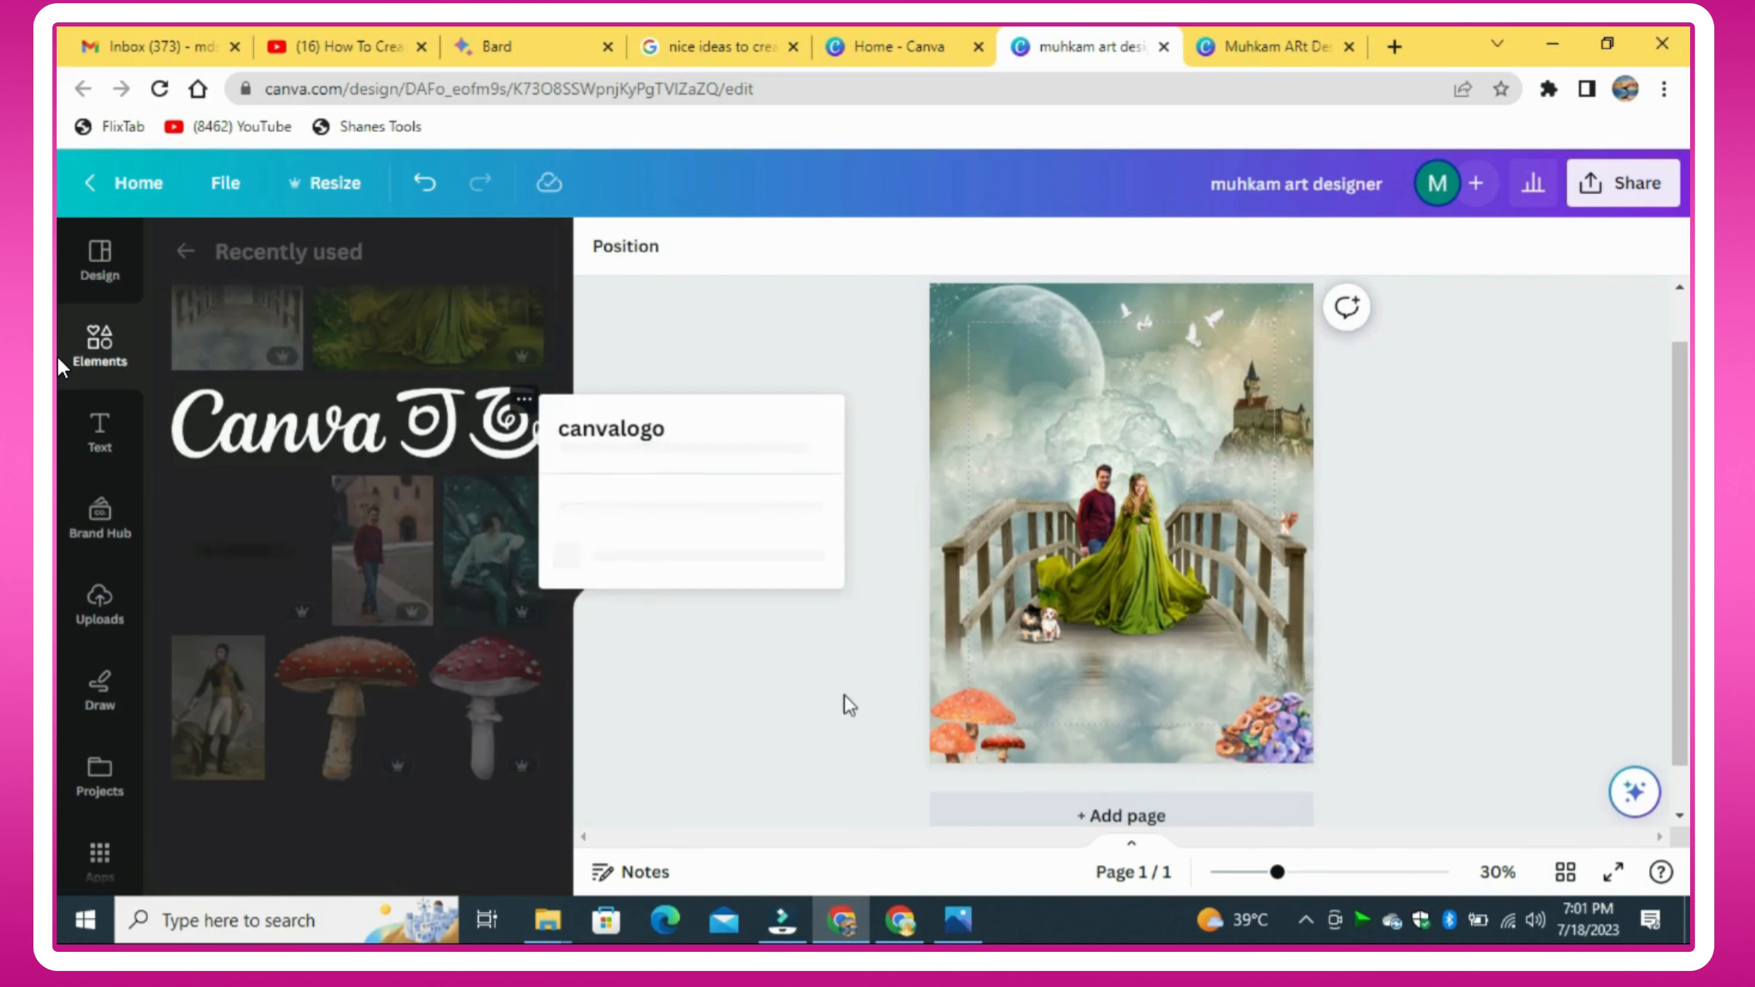
pyautogui.click(873, 364)
pyautogui.click(428, 425)
pyautogui.moveTo(1273, 521); pyautogui.dragTo(1029, 399)
pyautogui.click(1532, 404)
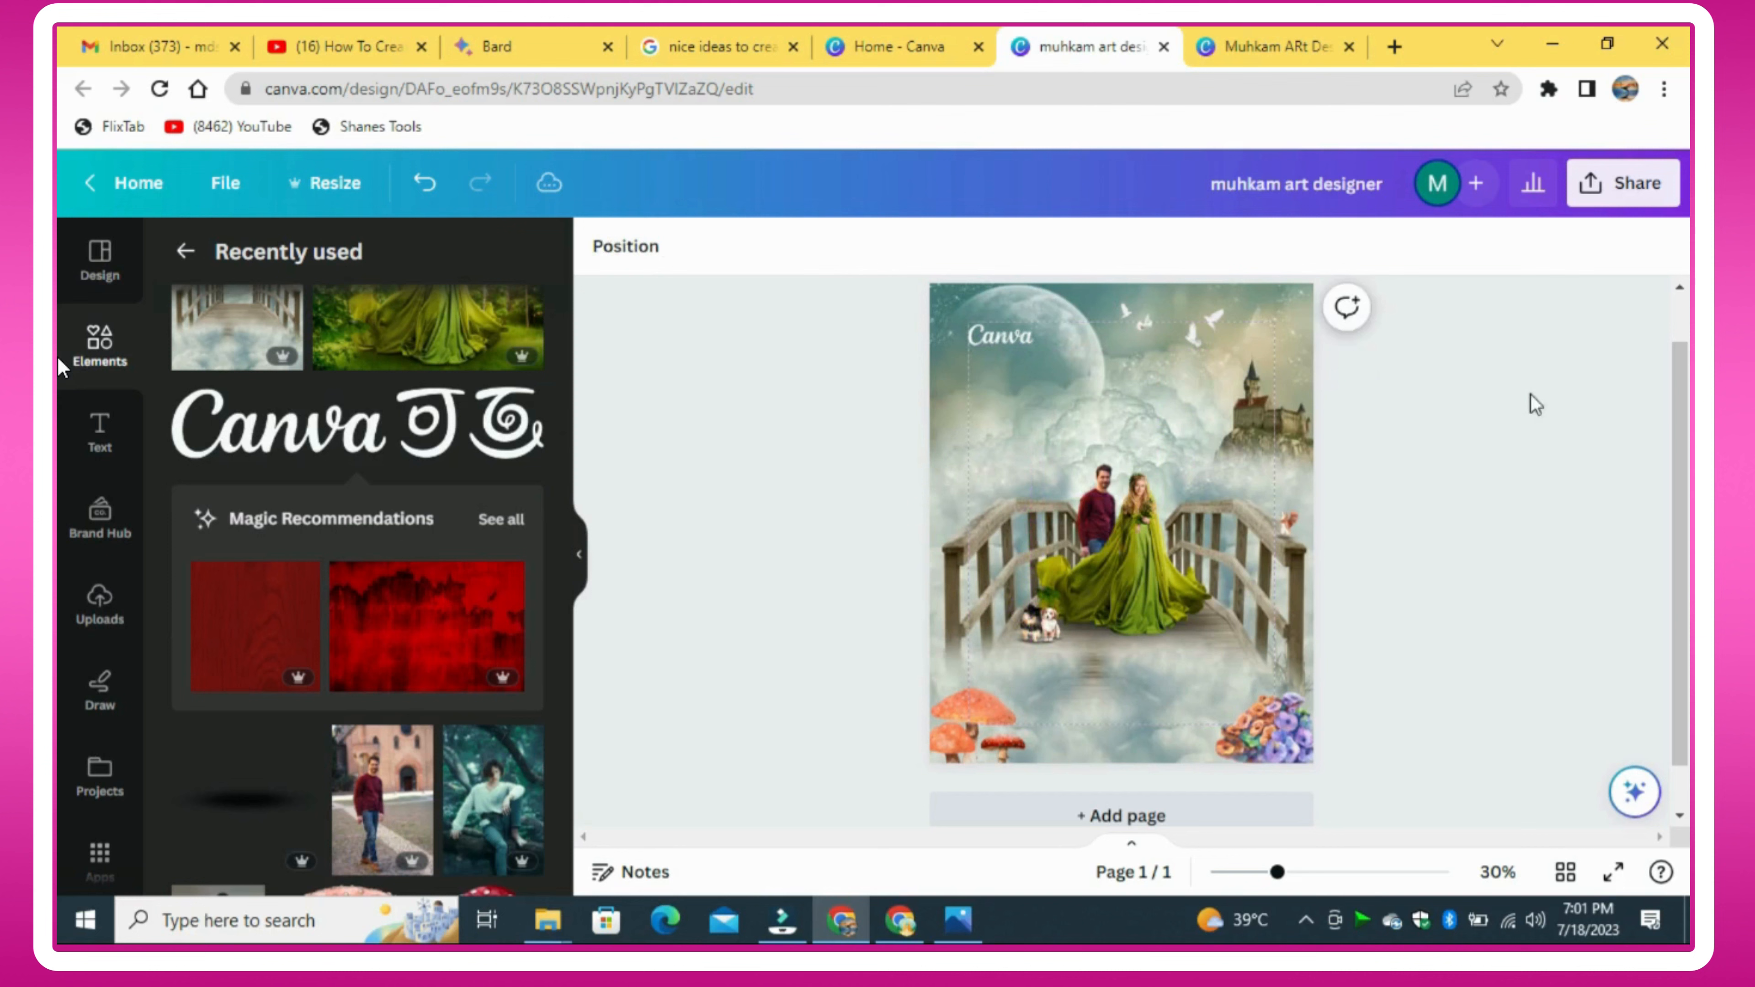
pyautogui.click(989, 340)
pyautogui.click(1516, 469)
# Step: Stretch the wide shadow beneath the couple slightly downward on the bridge floor and clear the selection
pyautogui.moveTo(1279, 873); pyautogui.dragTo(1321, 881)
pyautogui.moveTo(1686, 581); pyautogui.dragTo(1688, 446)
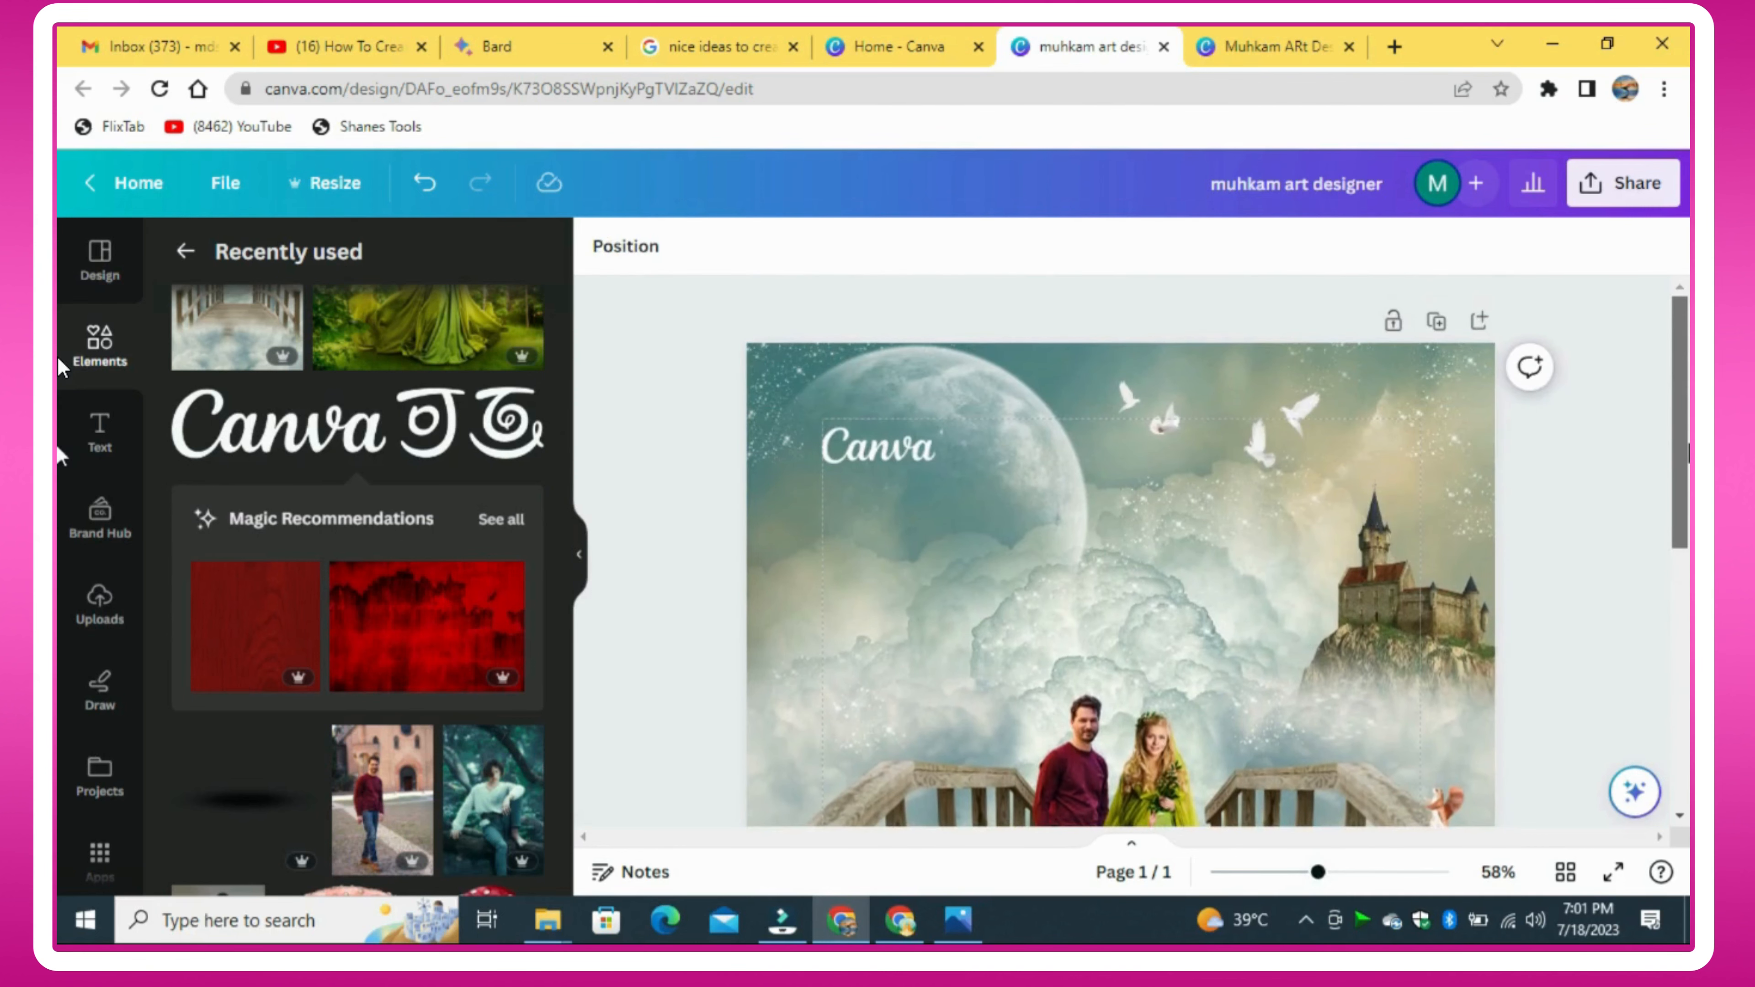
pyautogui.scroll(-5, 1667, 591)
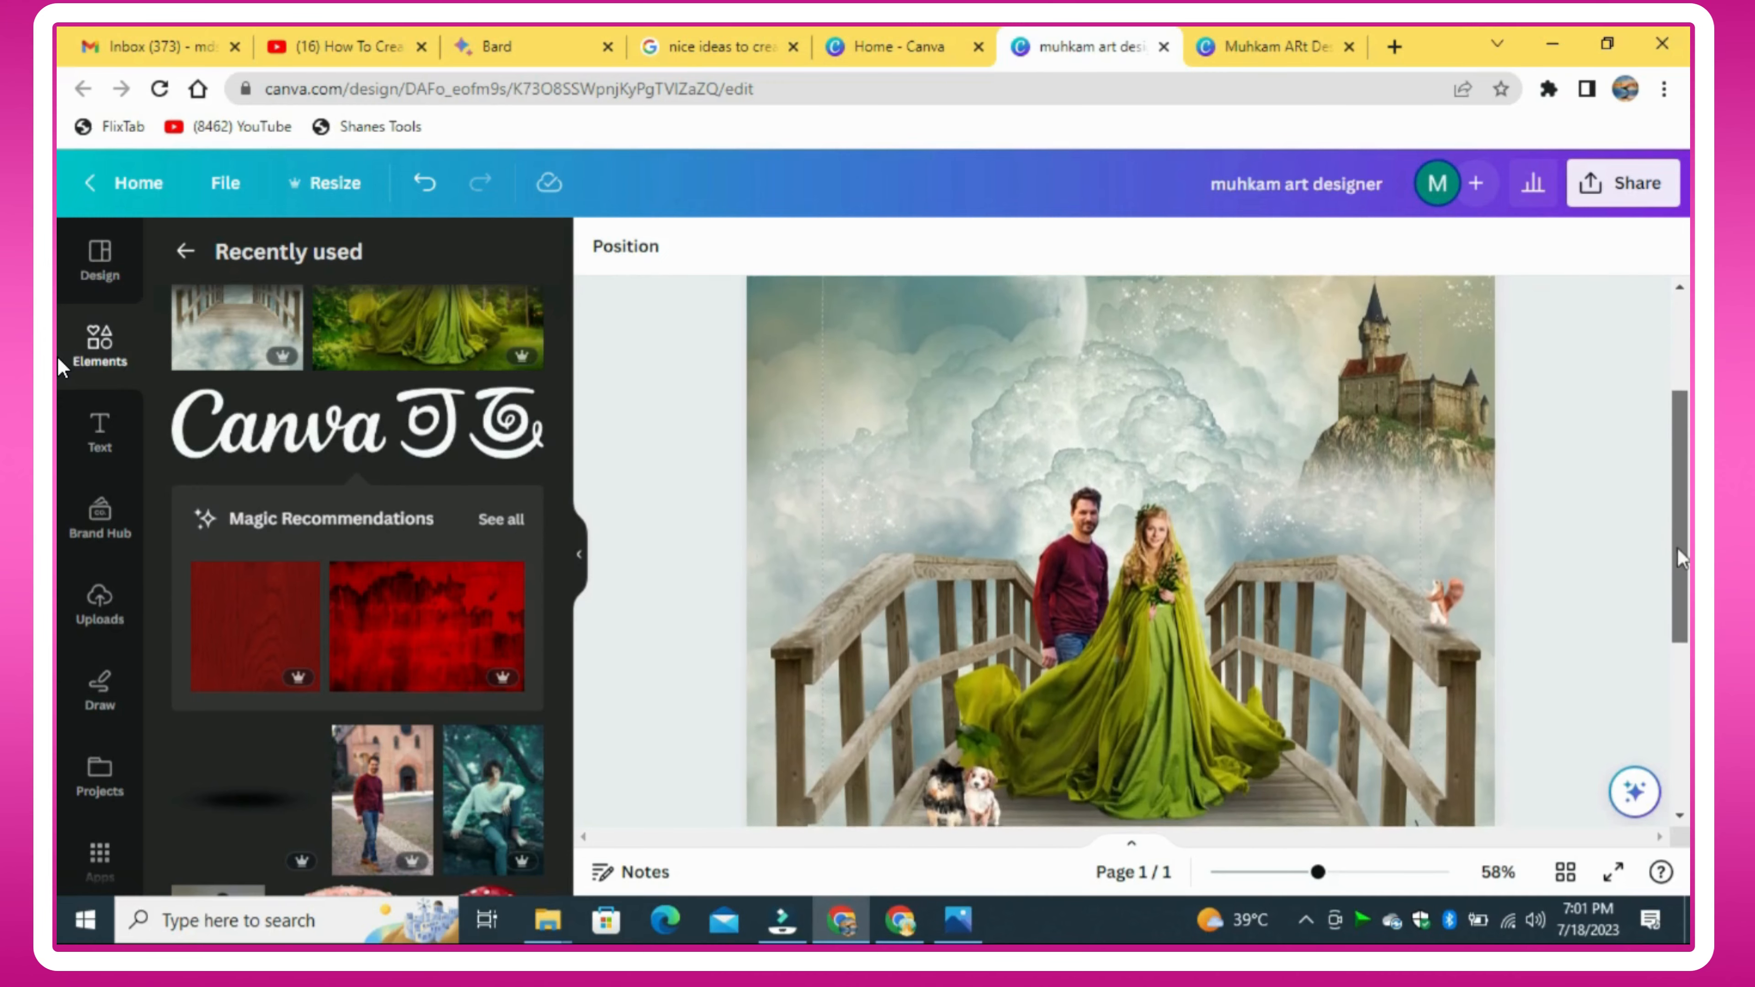
pyautogui.click(1346, 684)
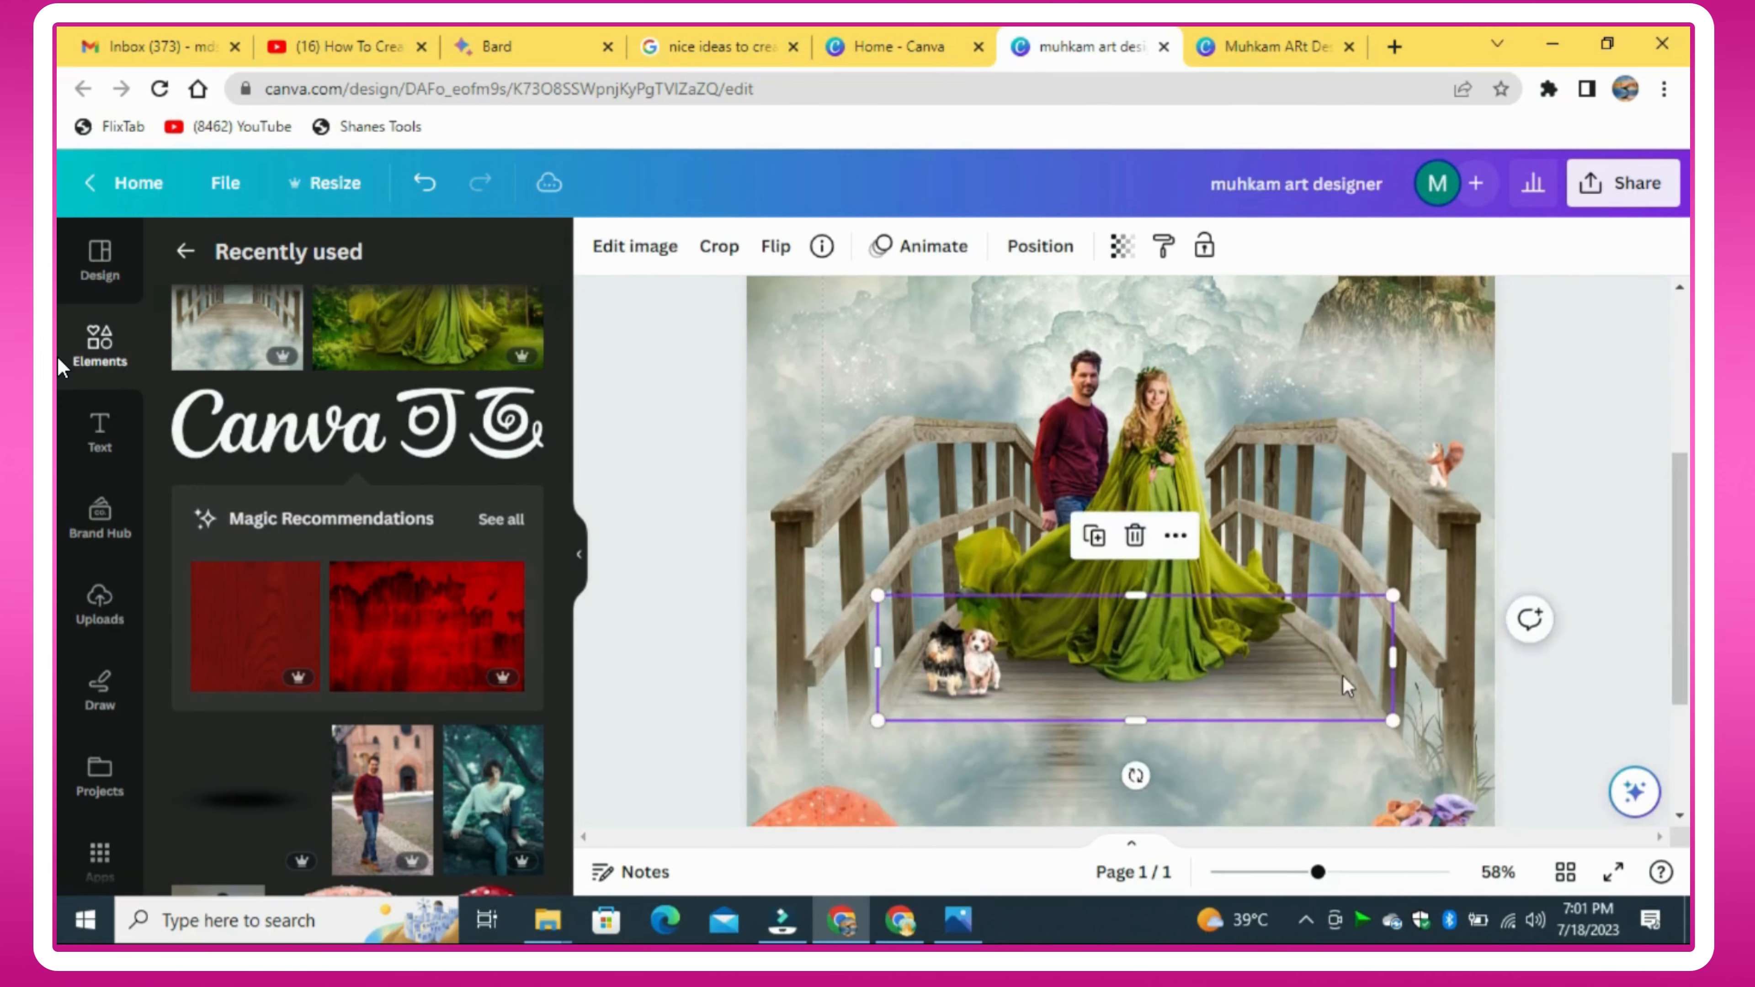
pyautogui.moveTo(1127, 719); pyautogui.dragTo(1125, 726)
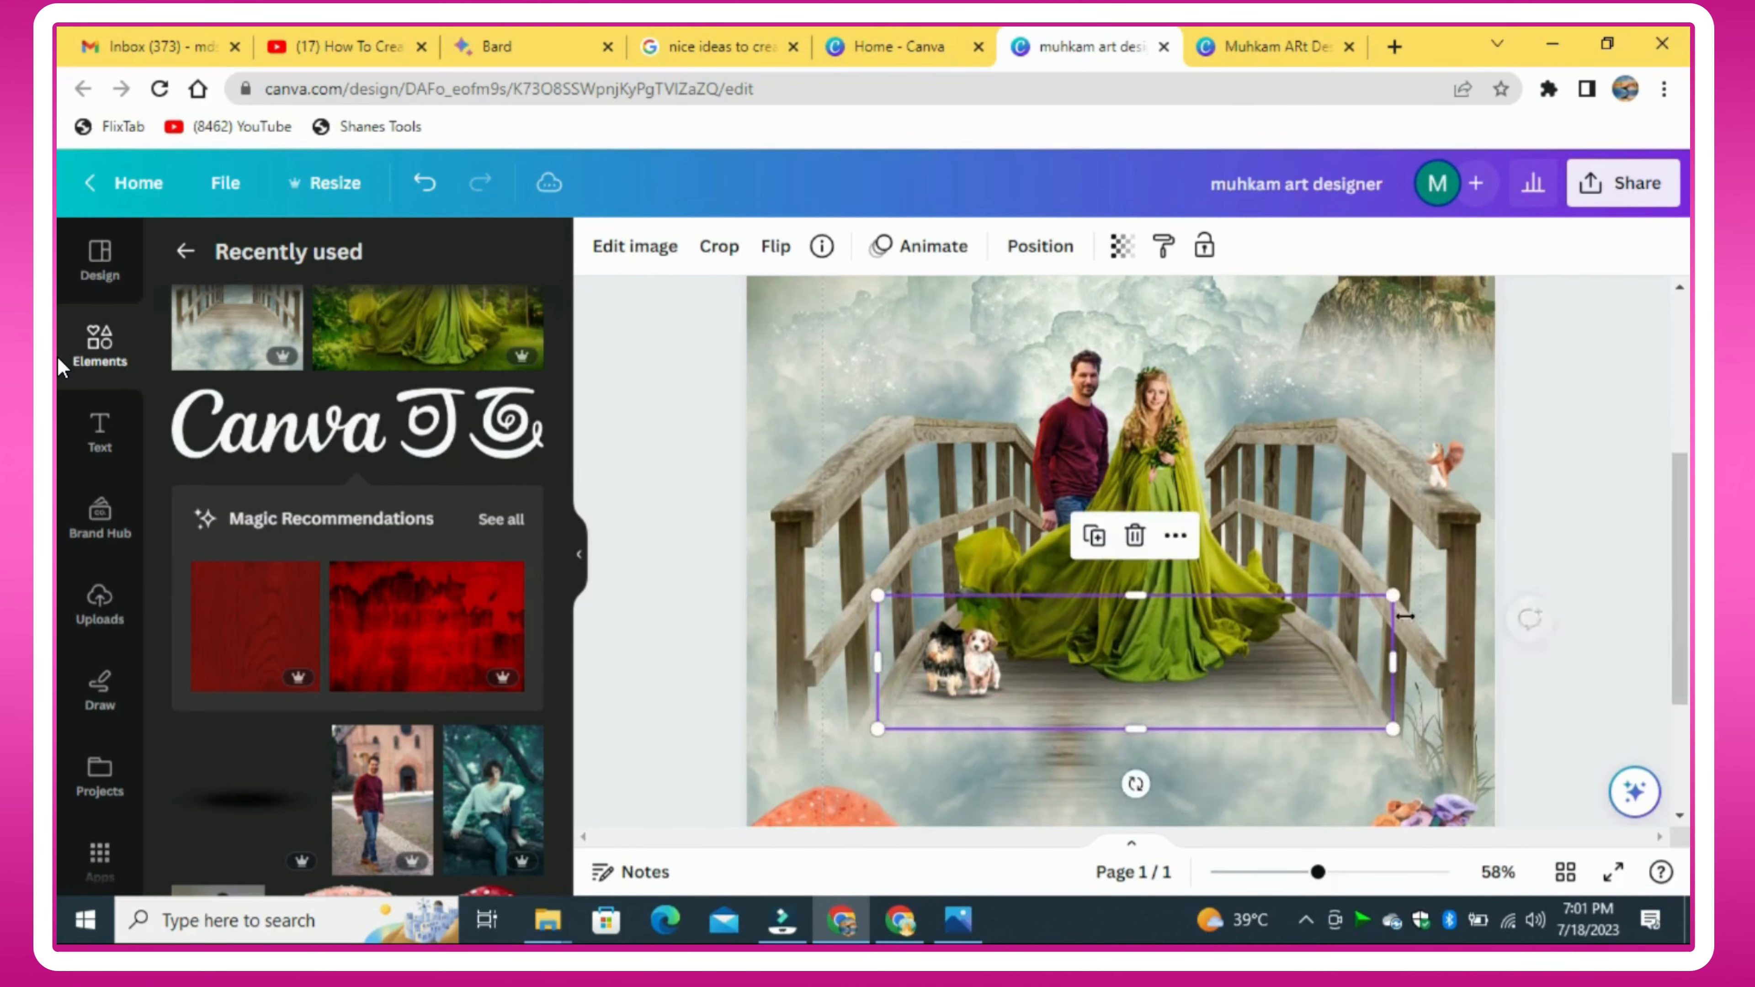
pyautogui.click(1582, 555)
# Step: Add the subheading "Muhkam ARt Designer", shrink it to size 19.8, and place it between the mushrooms and flowers near the artwork's lower edge
pyautogui.scroll(-2, 1682, 650)
pyautogui.moveTo(1682, 650); pyautogui.dragTo(1666, 701)
pyautogui.click(99, 430)
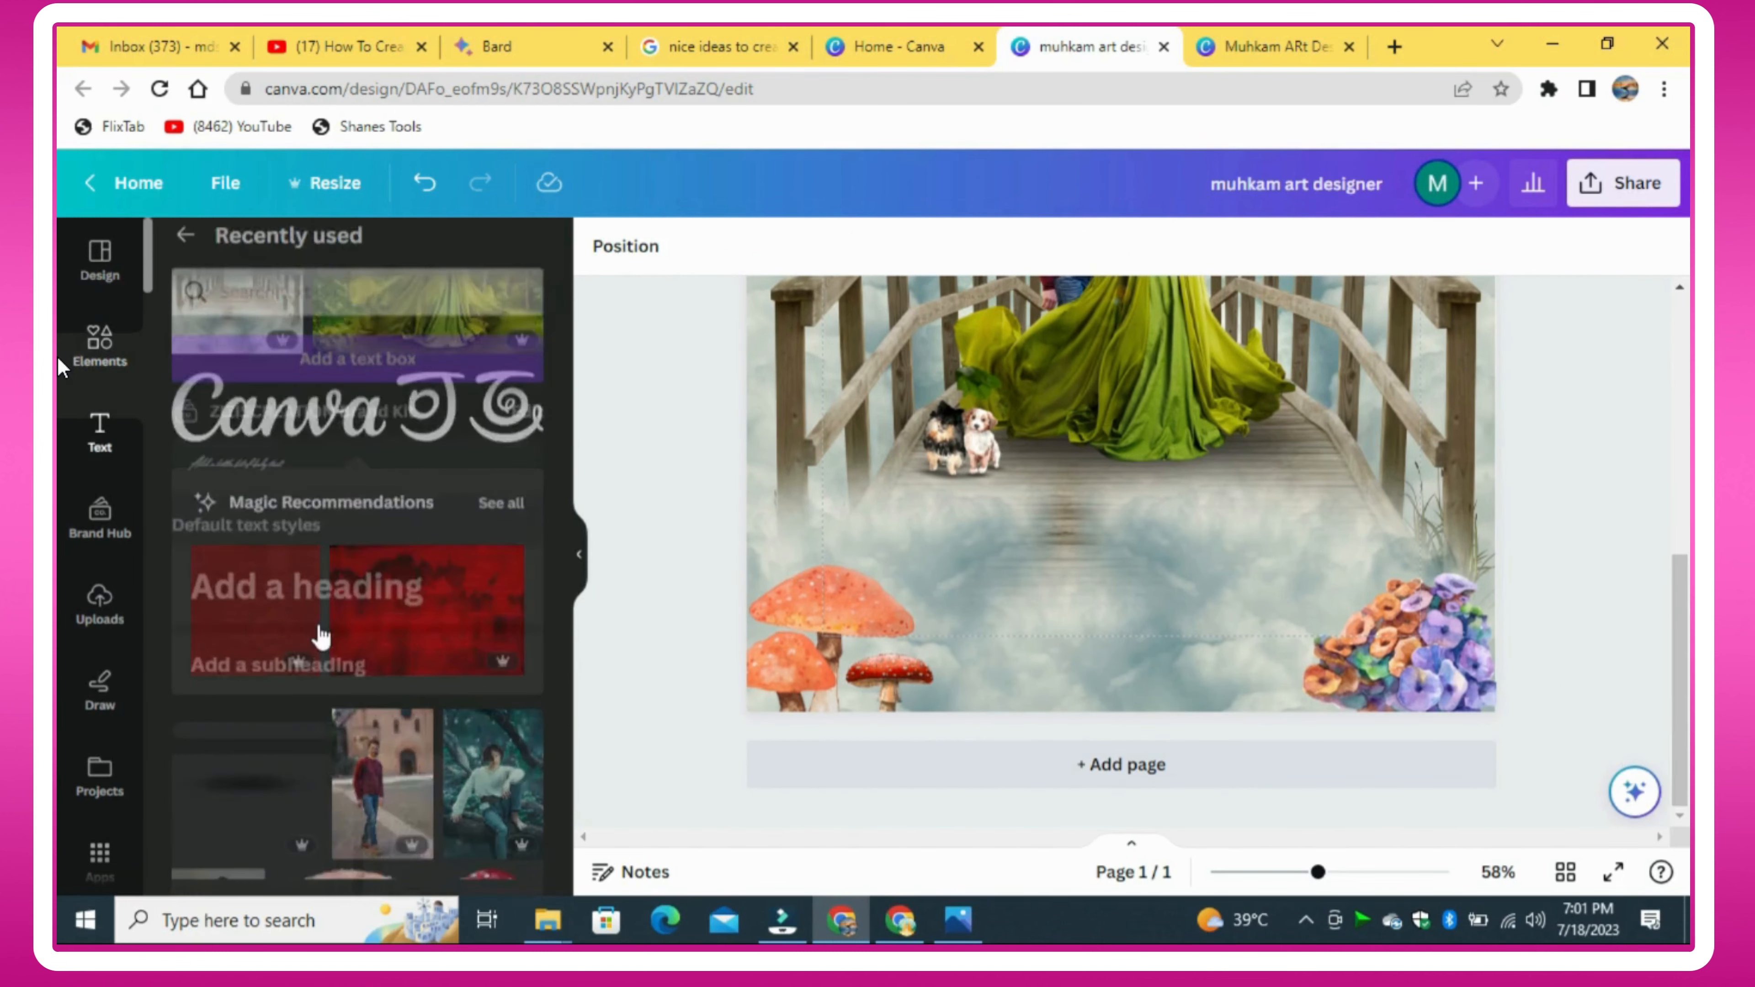
pyautogui.click(435, 649)
pyautogui.moveTo(1143, 572); pyautogui.dragTo(1134, 723)
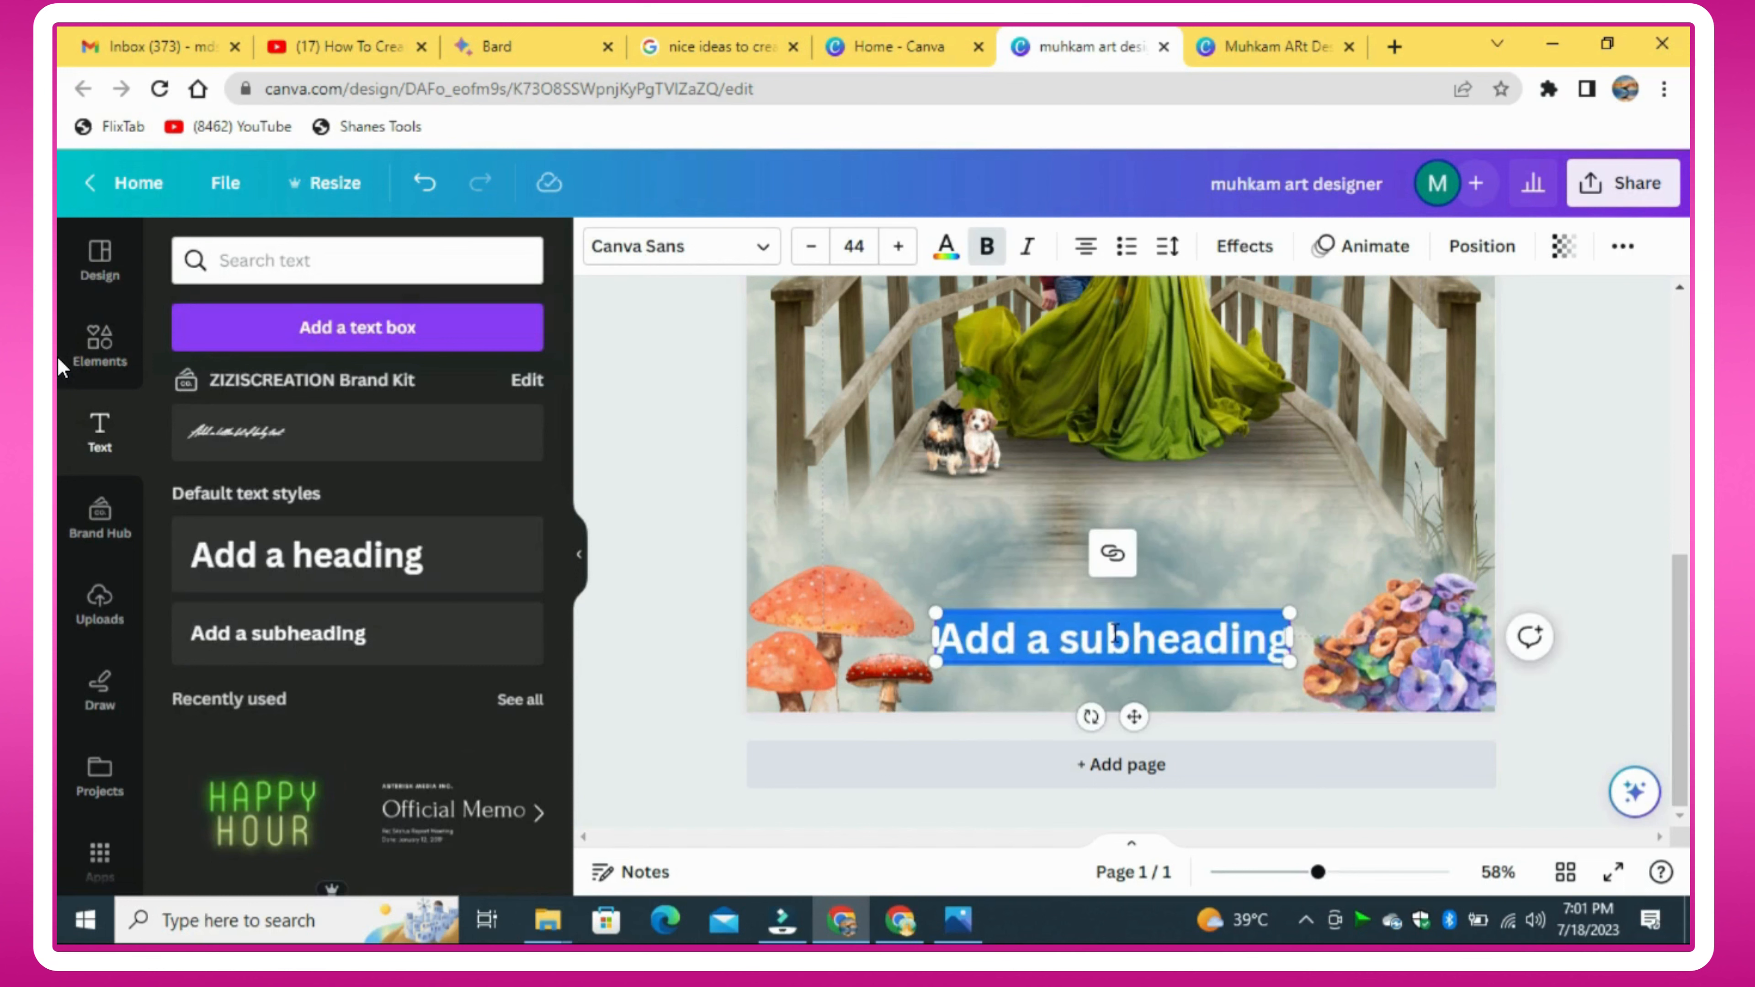
pyautogui.write('Muhkam')
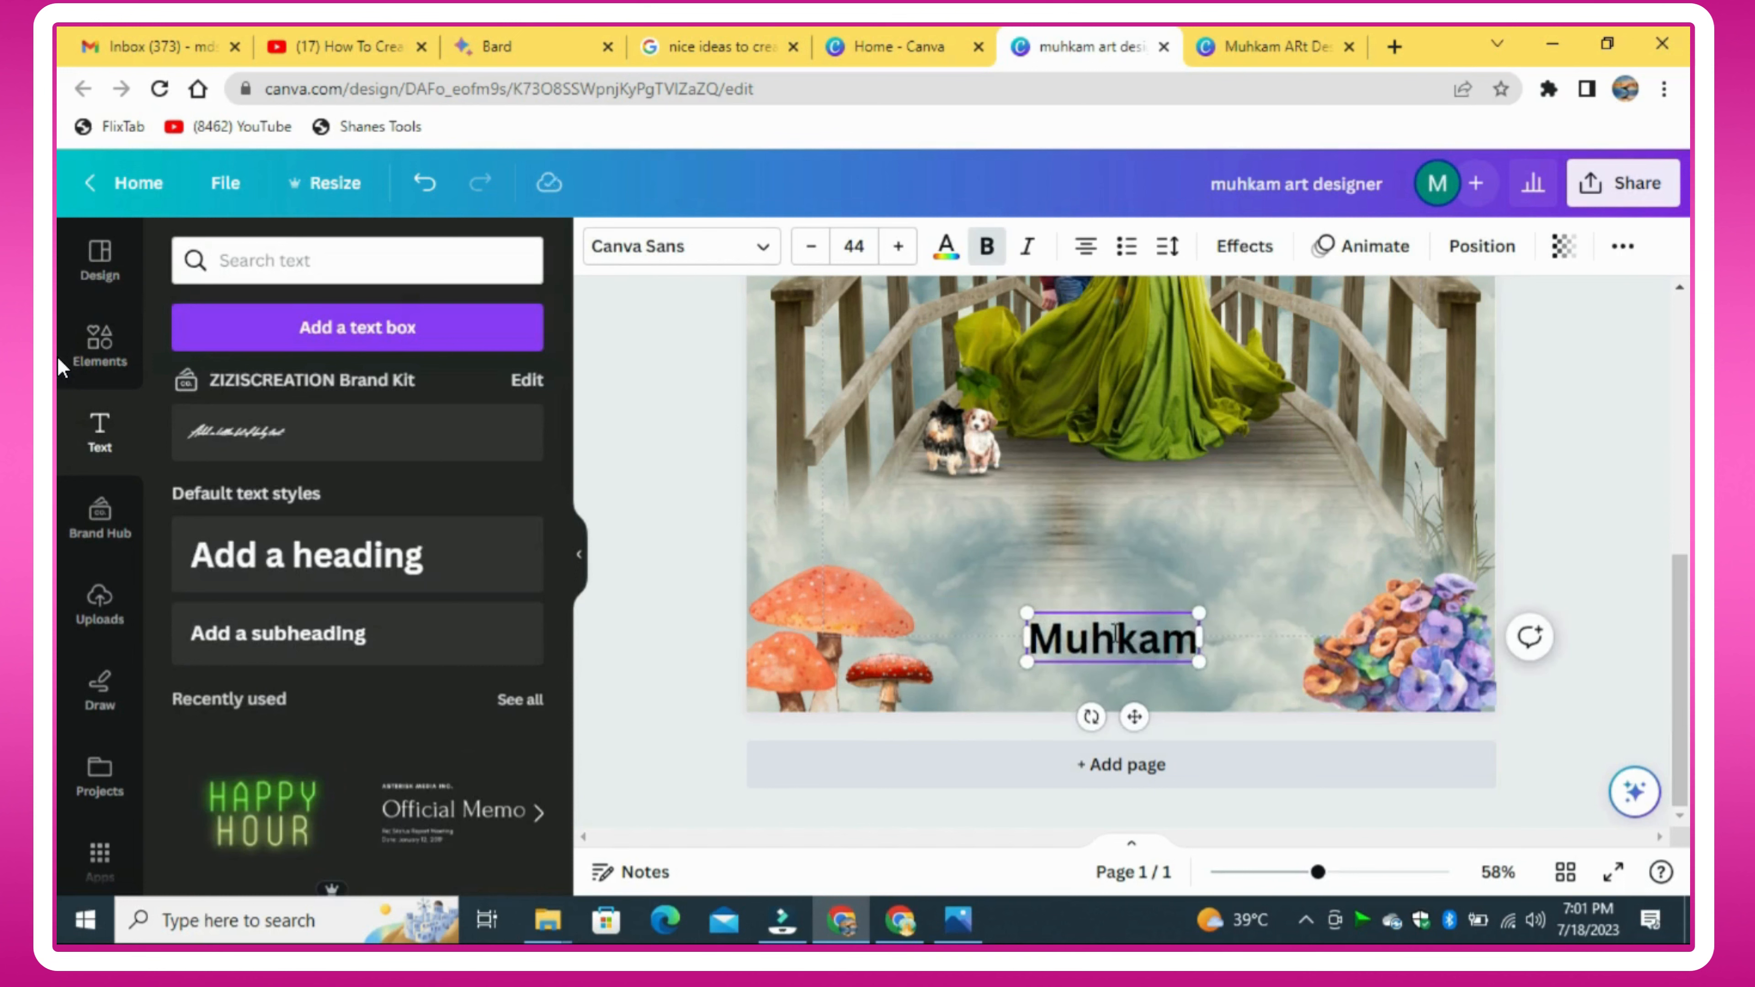
pyautogui.write(' ARt Design')
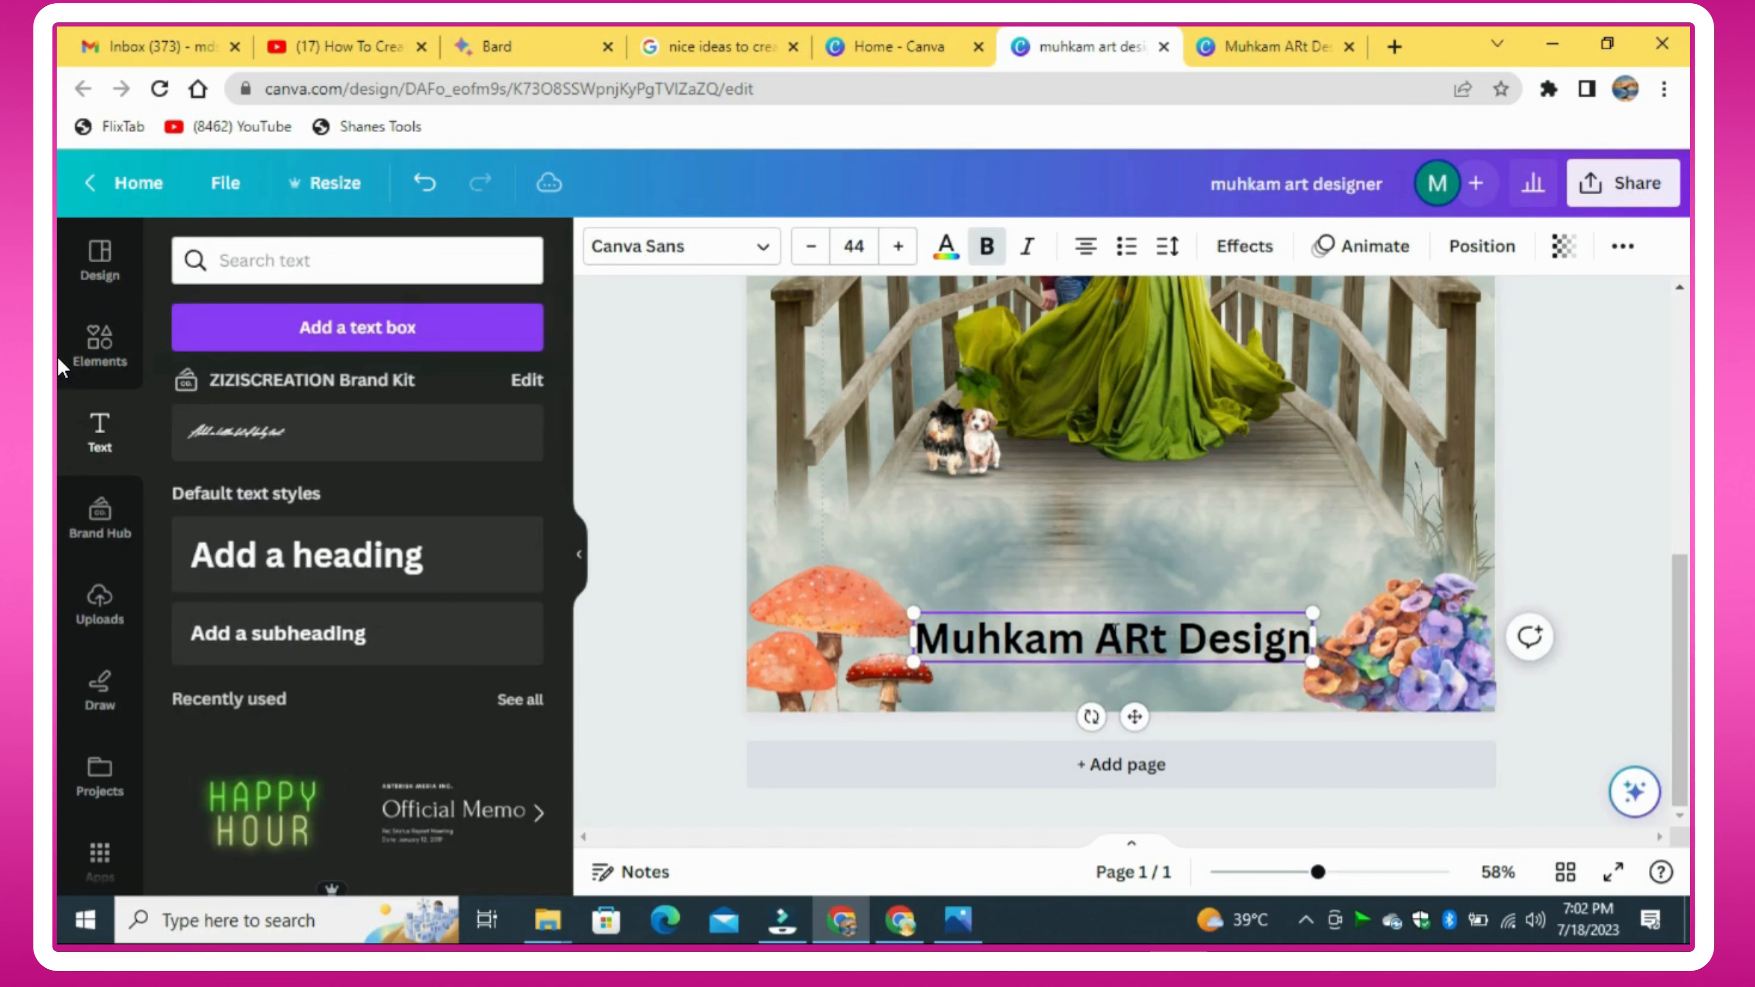
pyautogui.write('er')
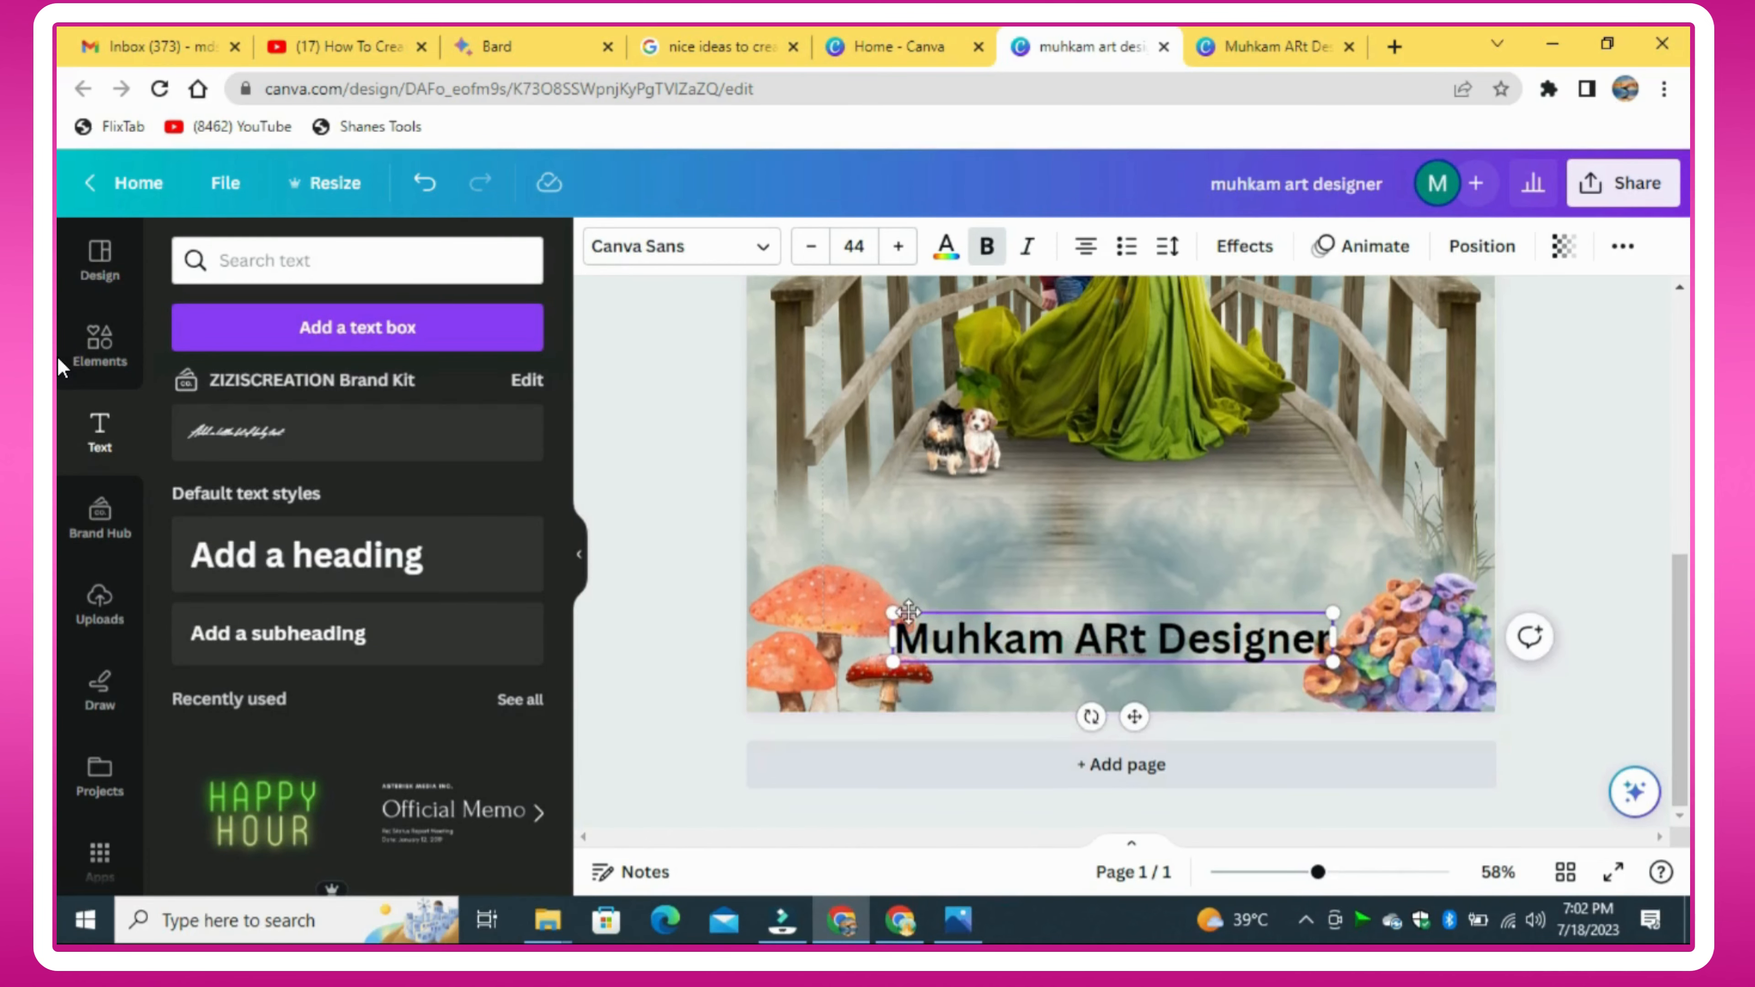
pyautogui.moveTo(892, 612); pyautogui.dragTo(1134, 639)
pyautogui.moveTo(1256, 716); pyautogui.dragTo(1123, 751)
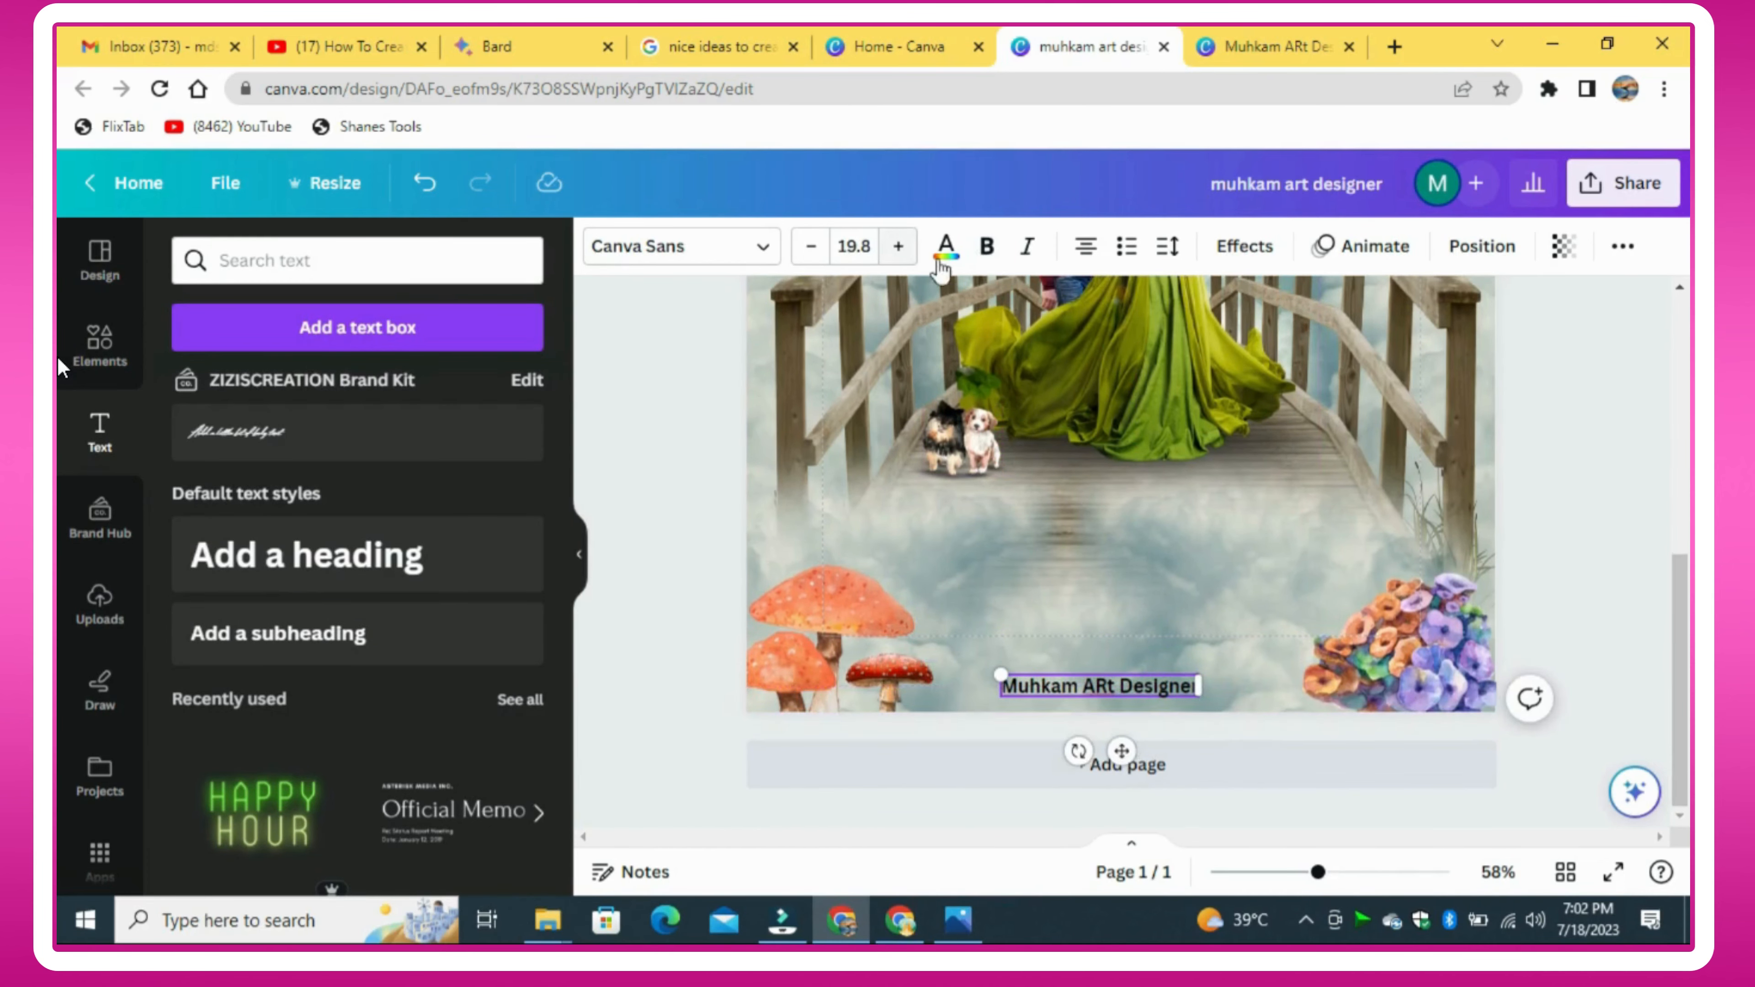
# Step: Set the subheading's font to Arimo and colour it violet-blue #565EC2, sampled from the flower cluster
pyautogui.click(712, 249)
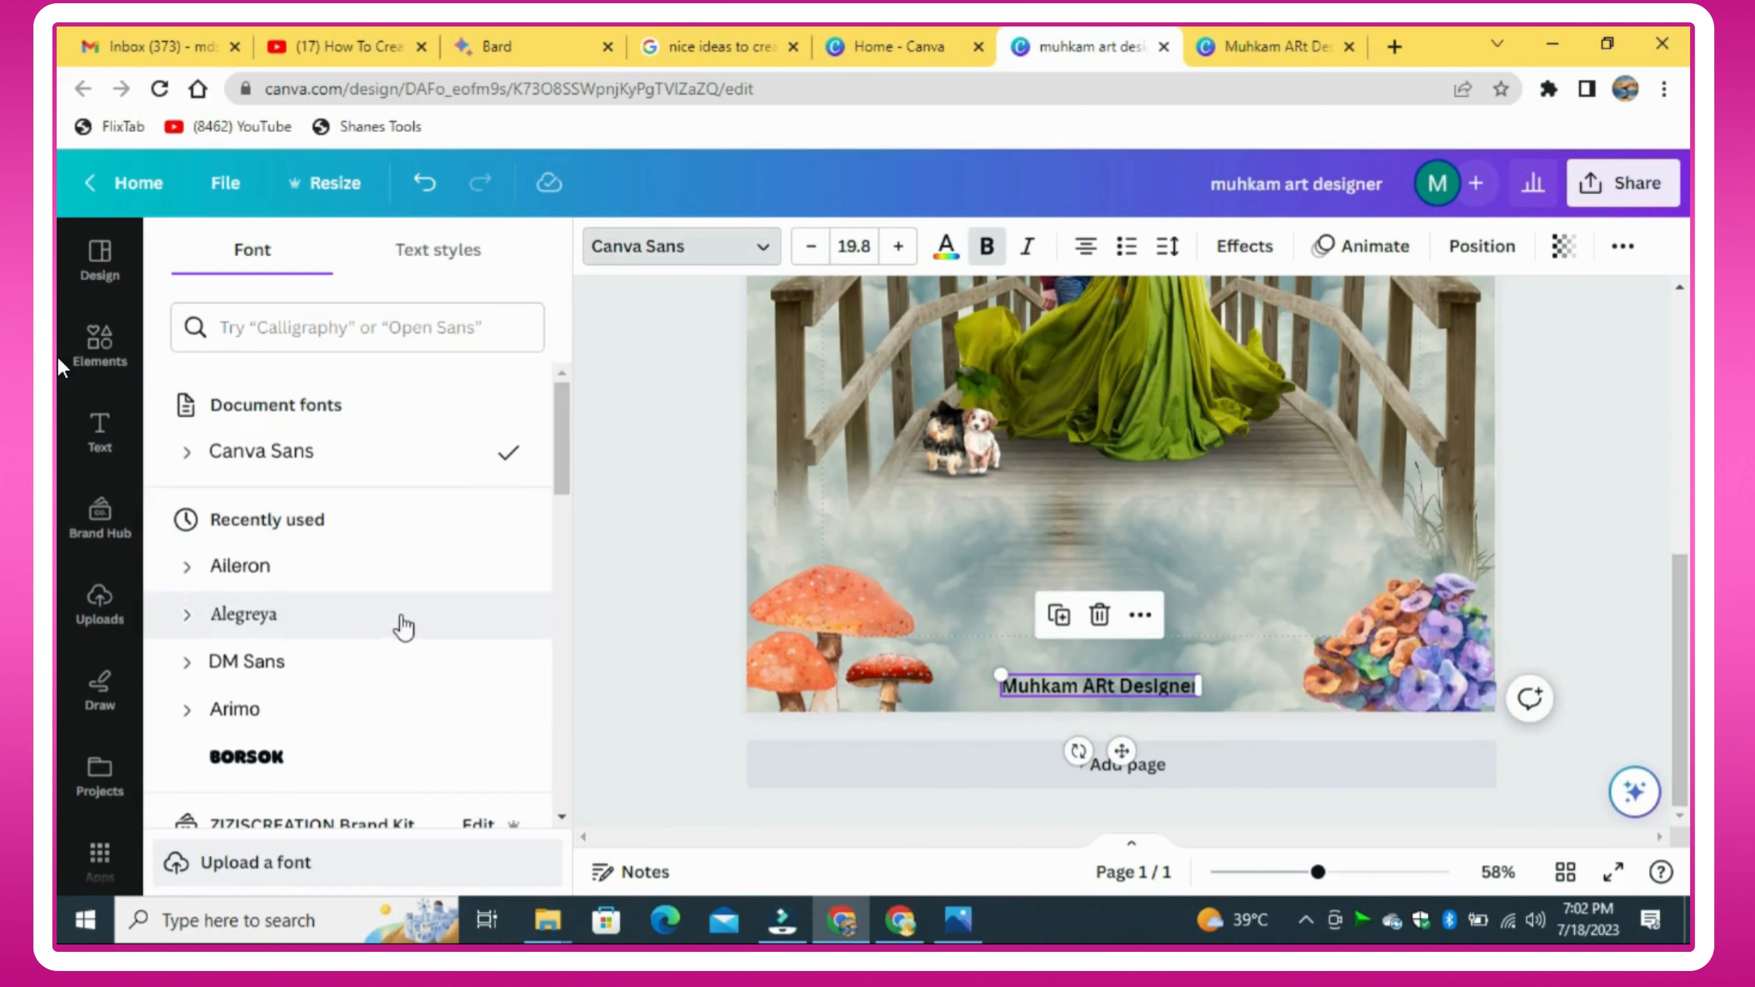
pyautogui.click(274, 709)
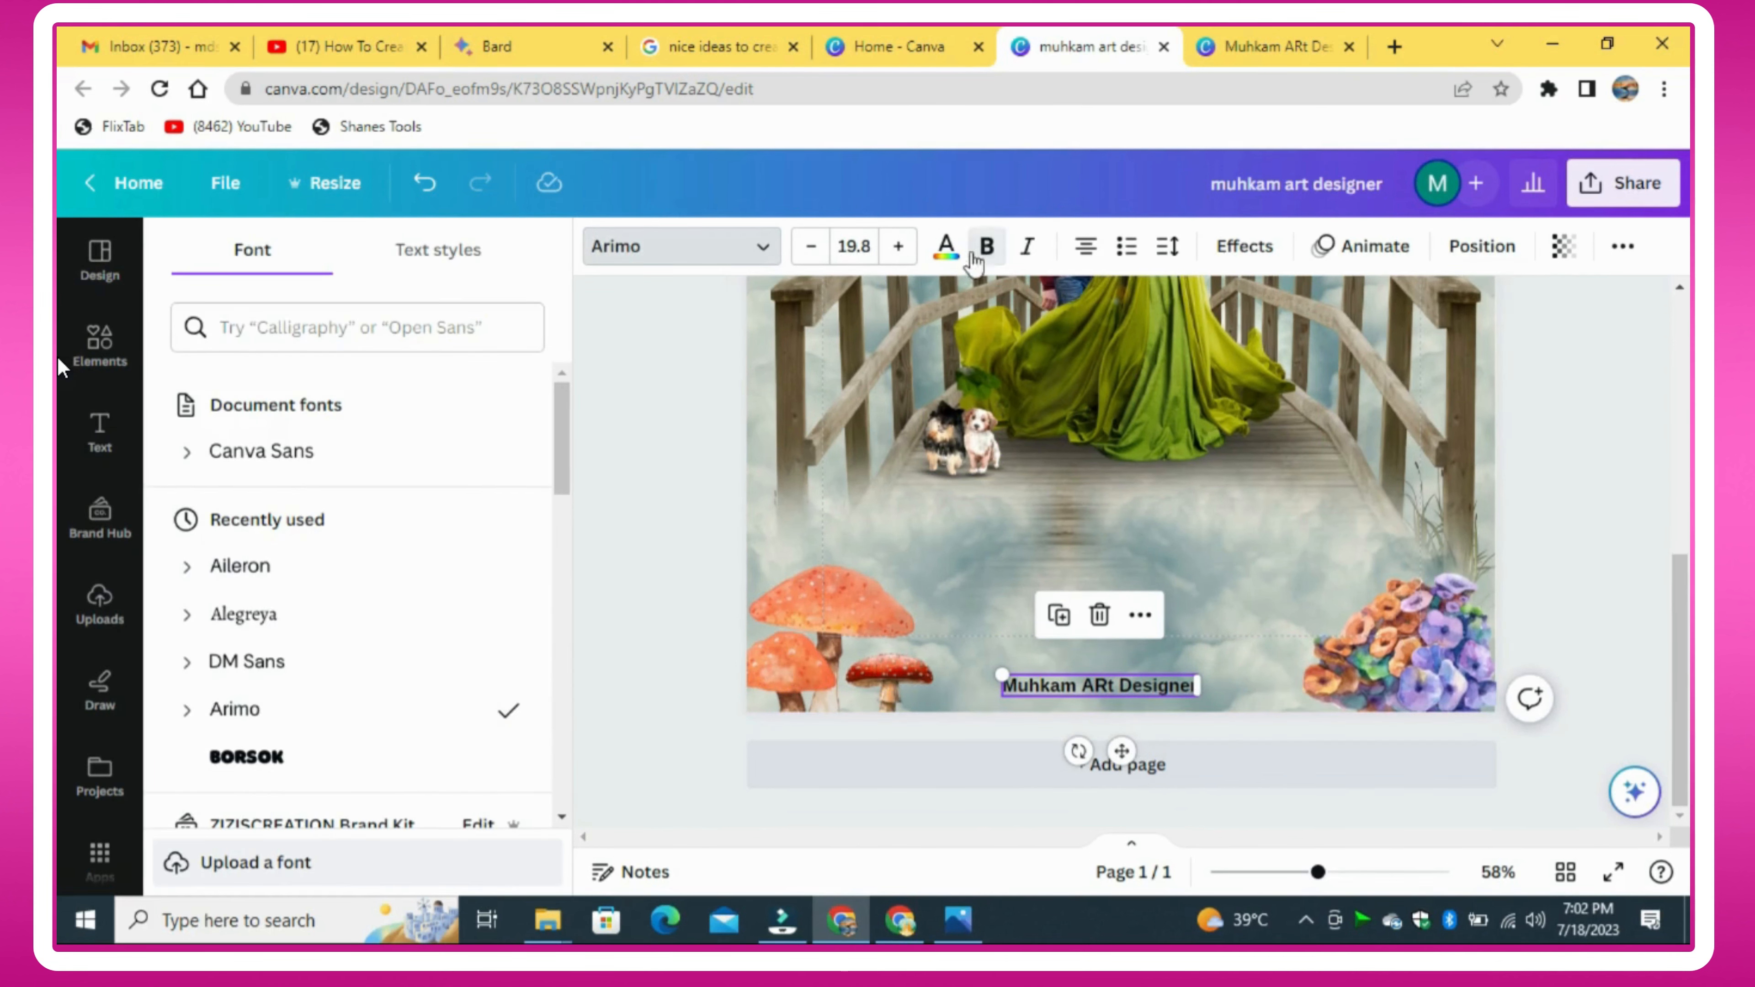
pyautogui.click(946, 246)
pyautogui.click(196, 391)
pyautogui.click(500, 634)
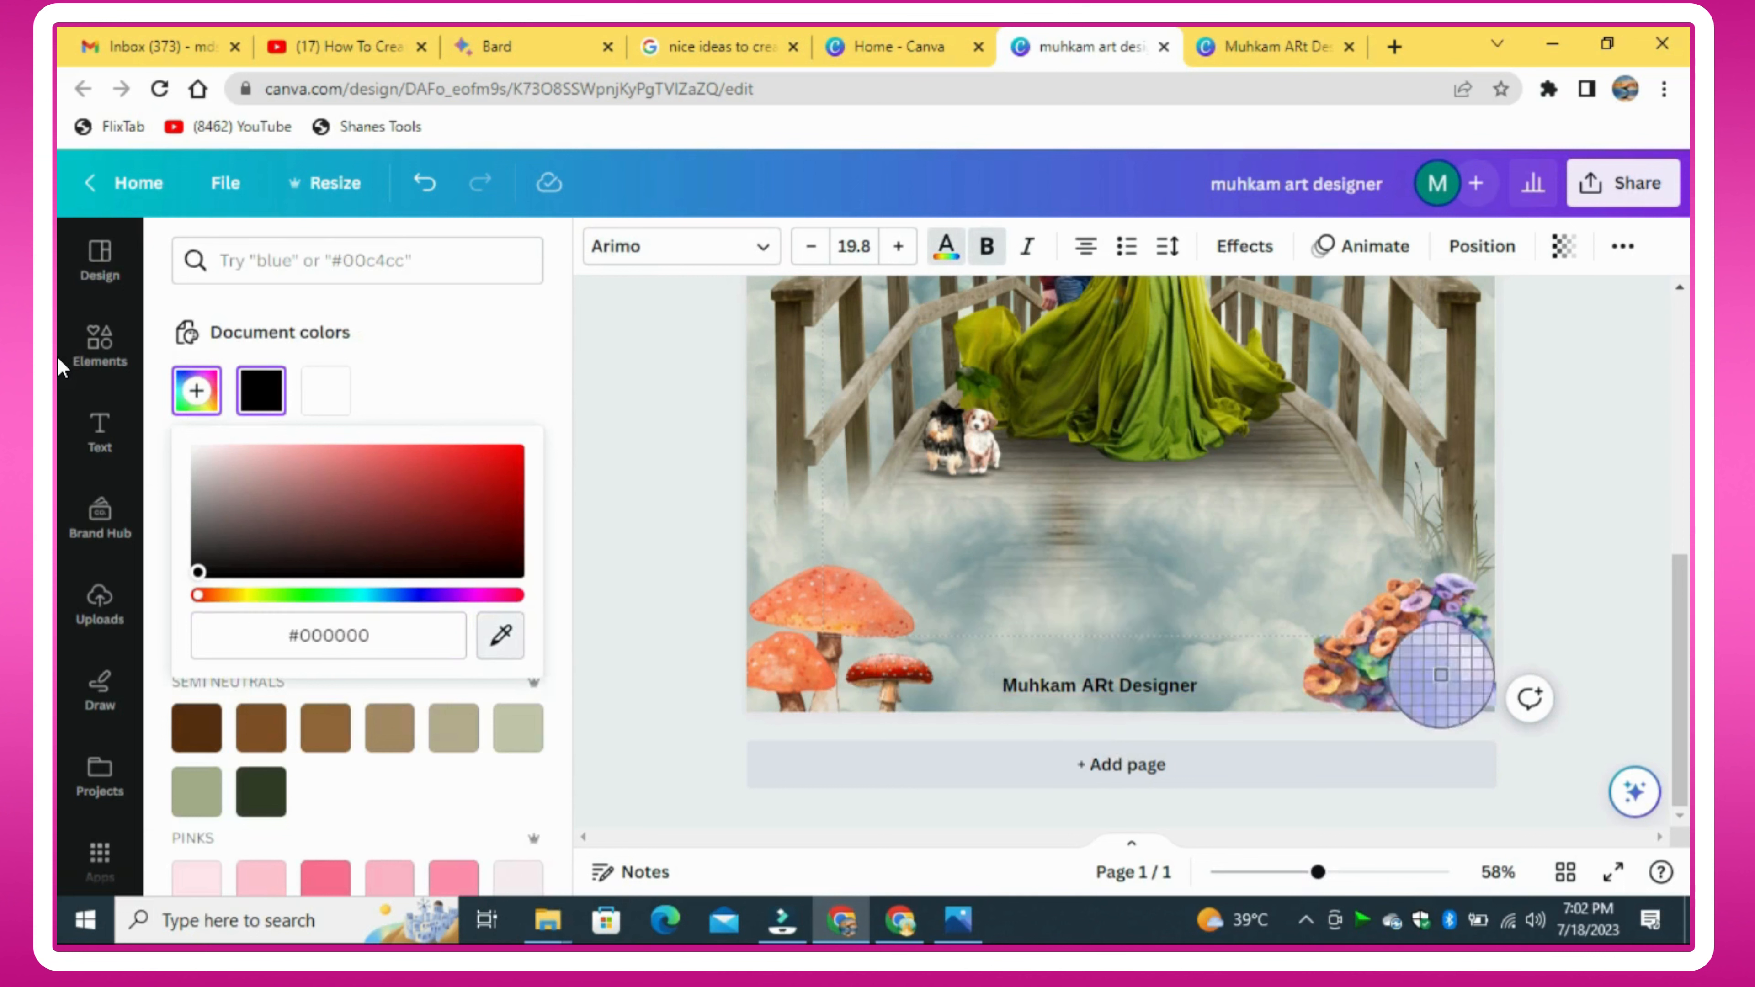
pyautogui.click(1443, 669)
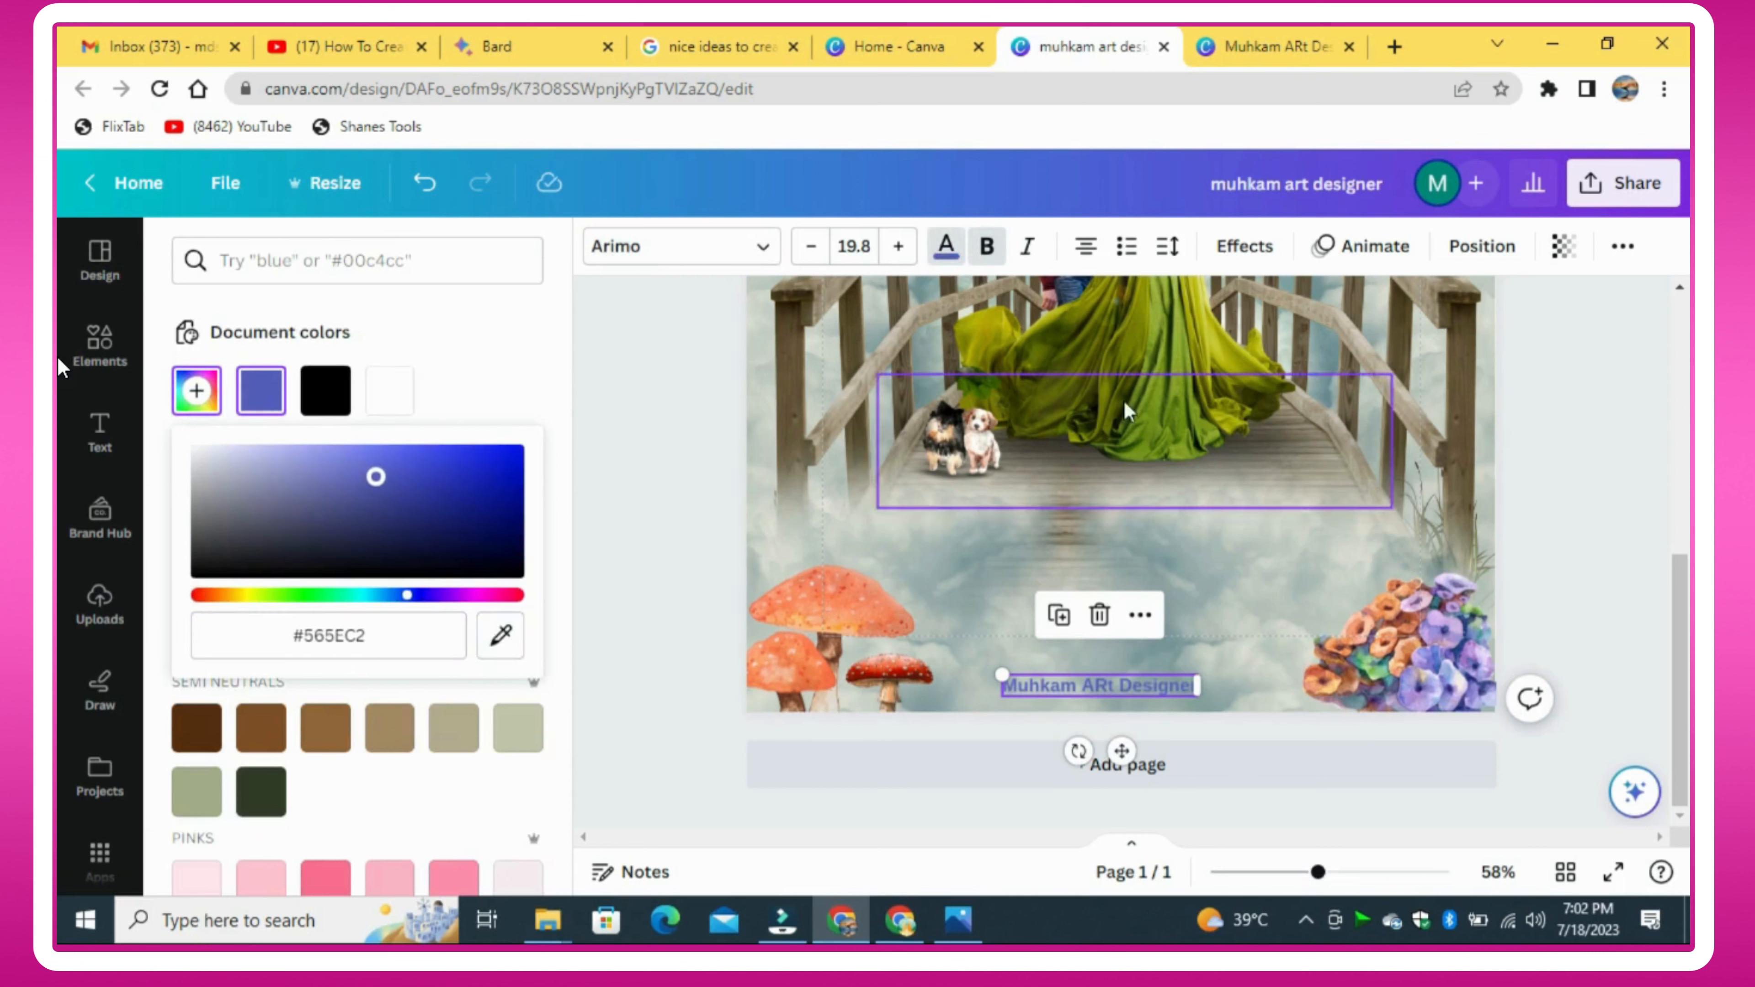
# Step: Remove the bold style from the subheading and widen its letter spacing
pyautogui.click(989, 263)
pyautogui.click(1167, 246)
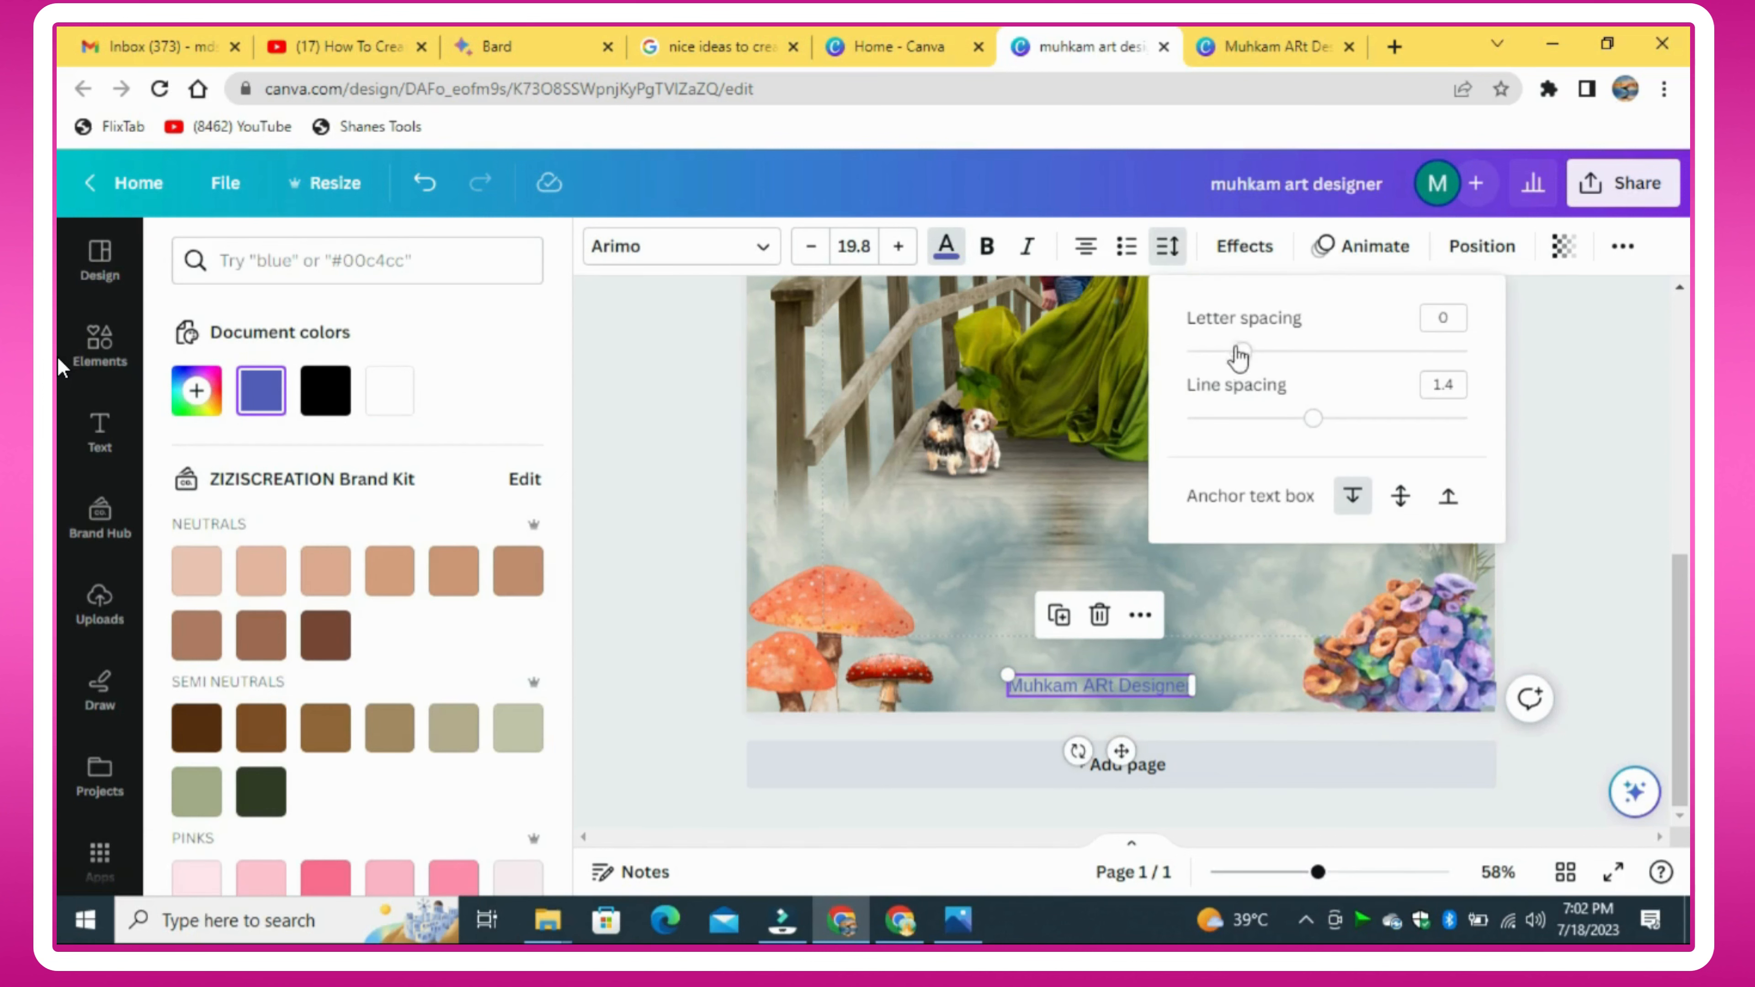
# Step: Enlarge the flower cluster slightly and move it a little to the left
pyautogui.click(1331, 629)
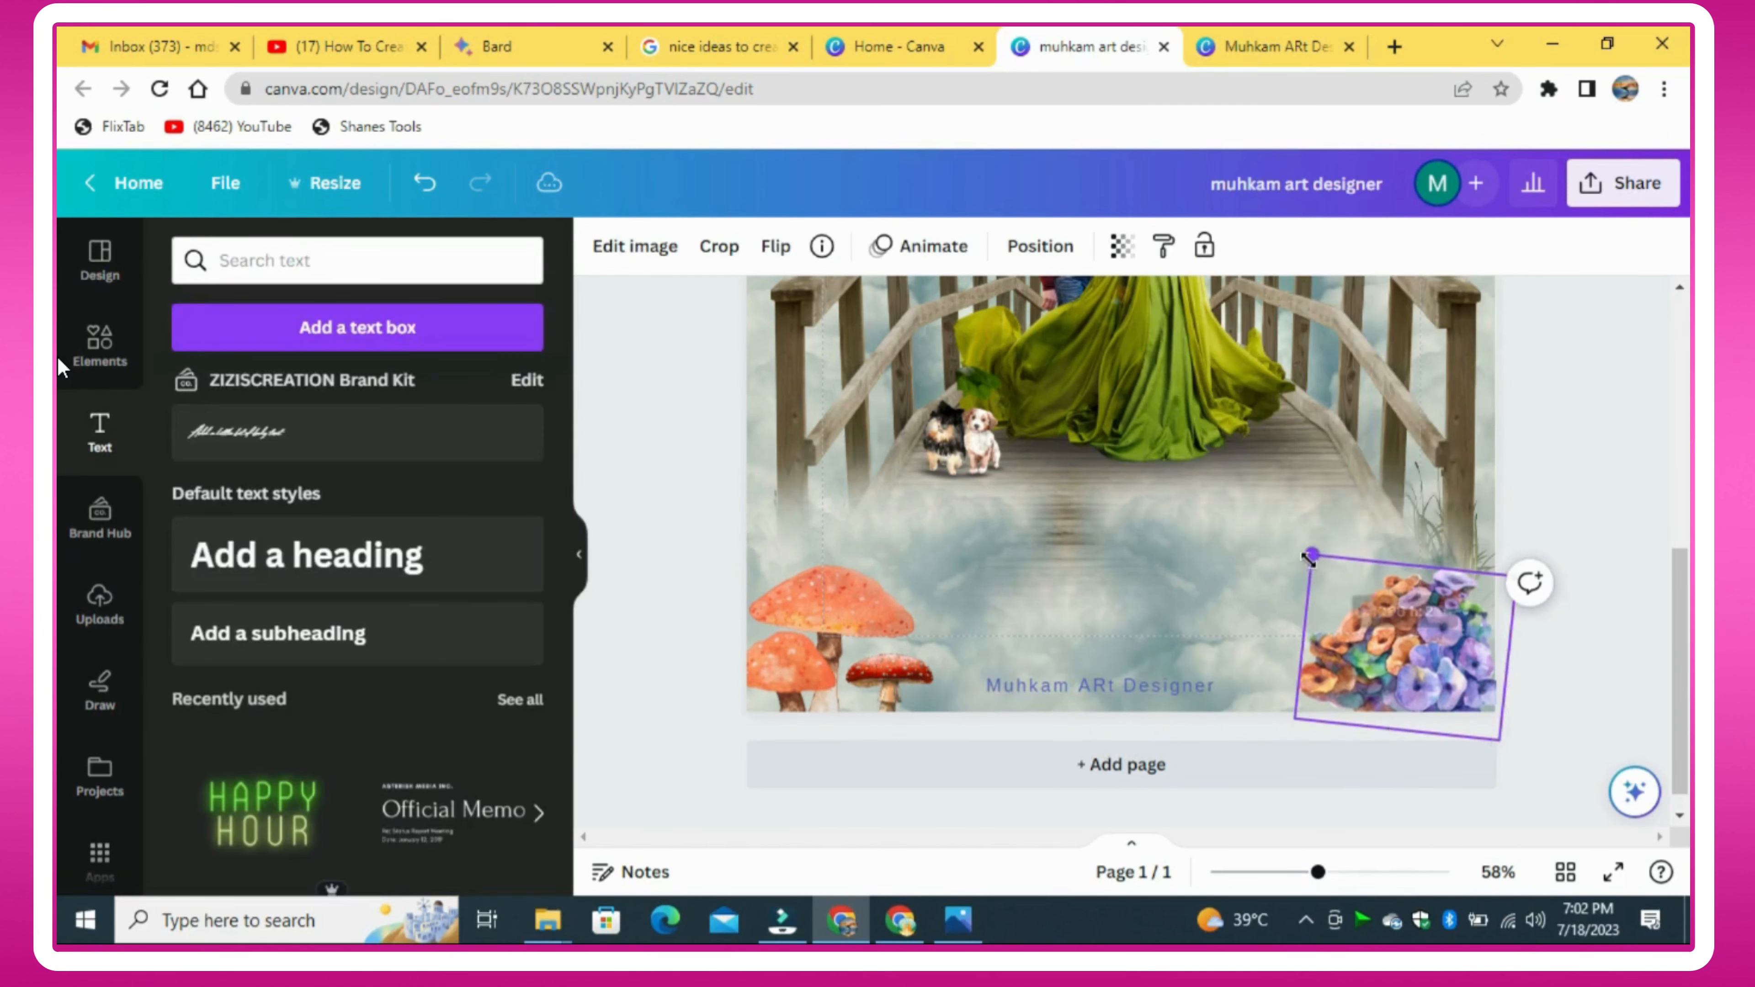
pyautogui.moveTo(1308, 560); pyautogui.dragTo(1304, 556)
pyautogui.moveTo(1348, 629); pyautogui.dragTo(1331, 627)
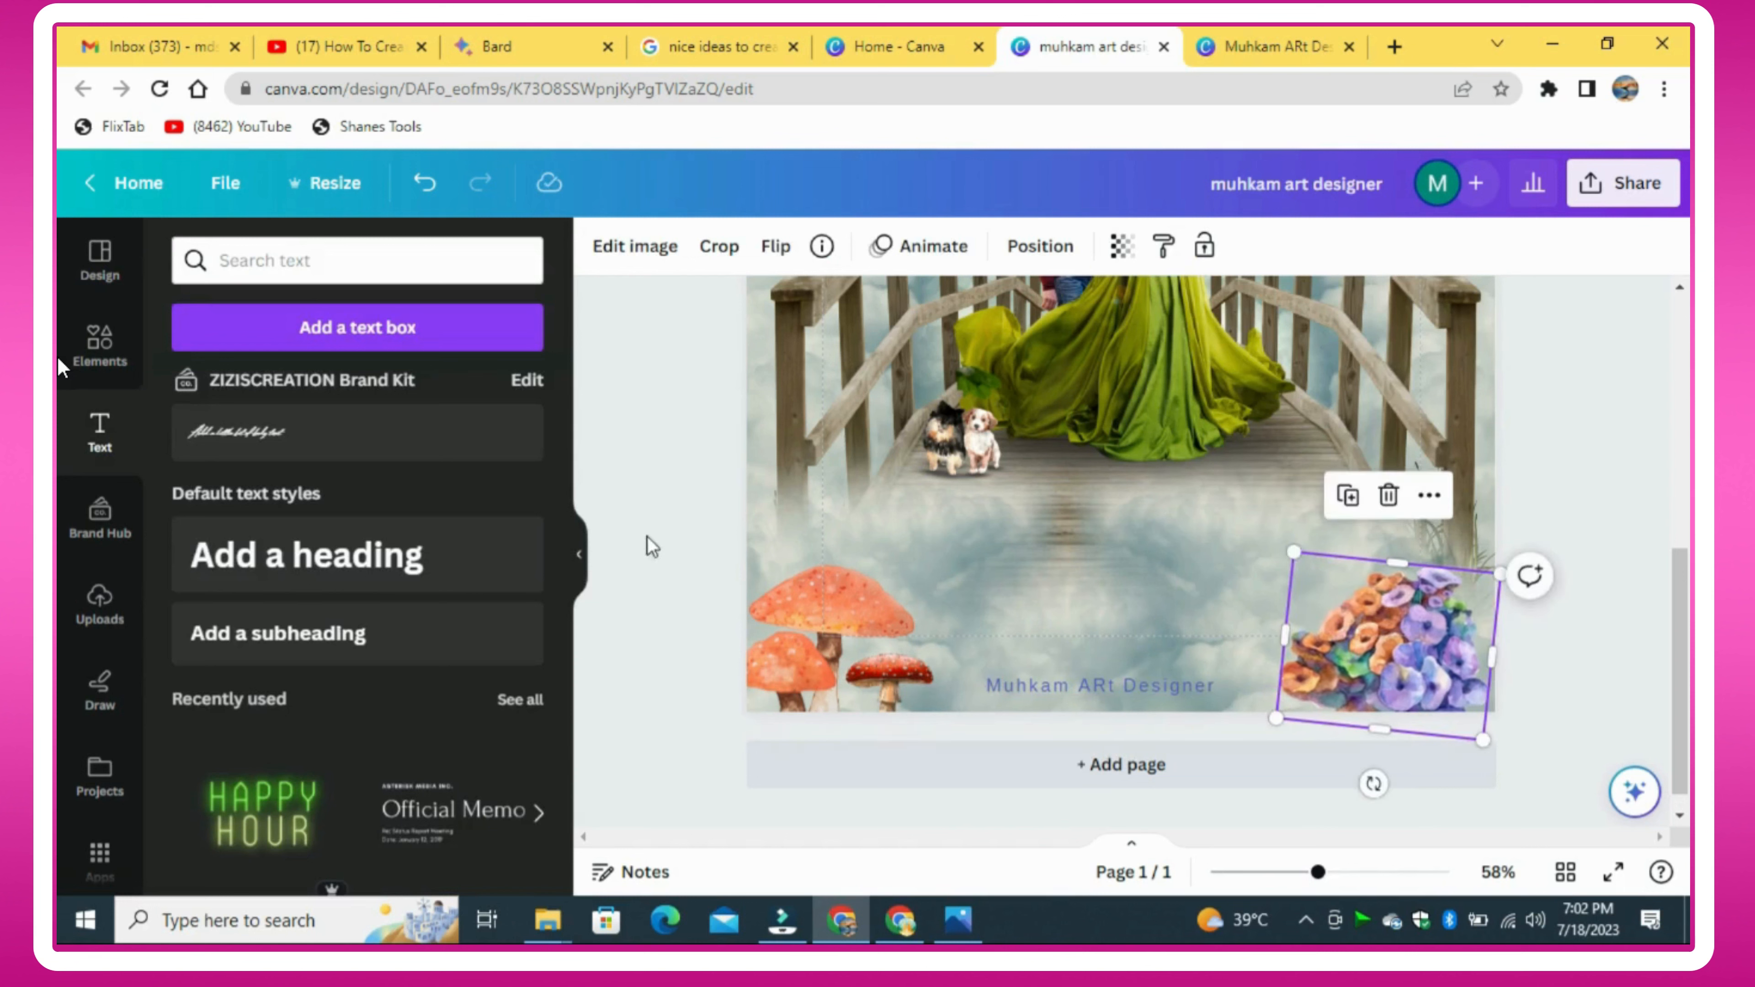
# Step: Enlarge the three mushrooms together slightly and nudge the "Muhkam ARt Designer" text to the right
pyautogui.moveTo(647, 536); pyautogui.dragTo(916, 747)
pyautogui.moveTo(933, 561); pyautogui.dragTo(961, 539)
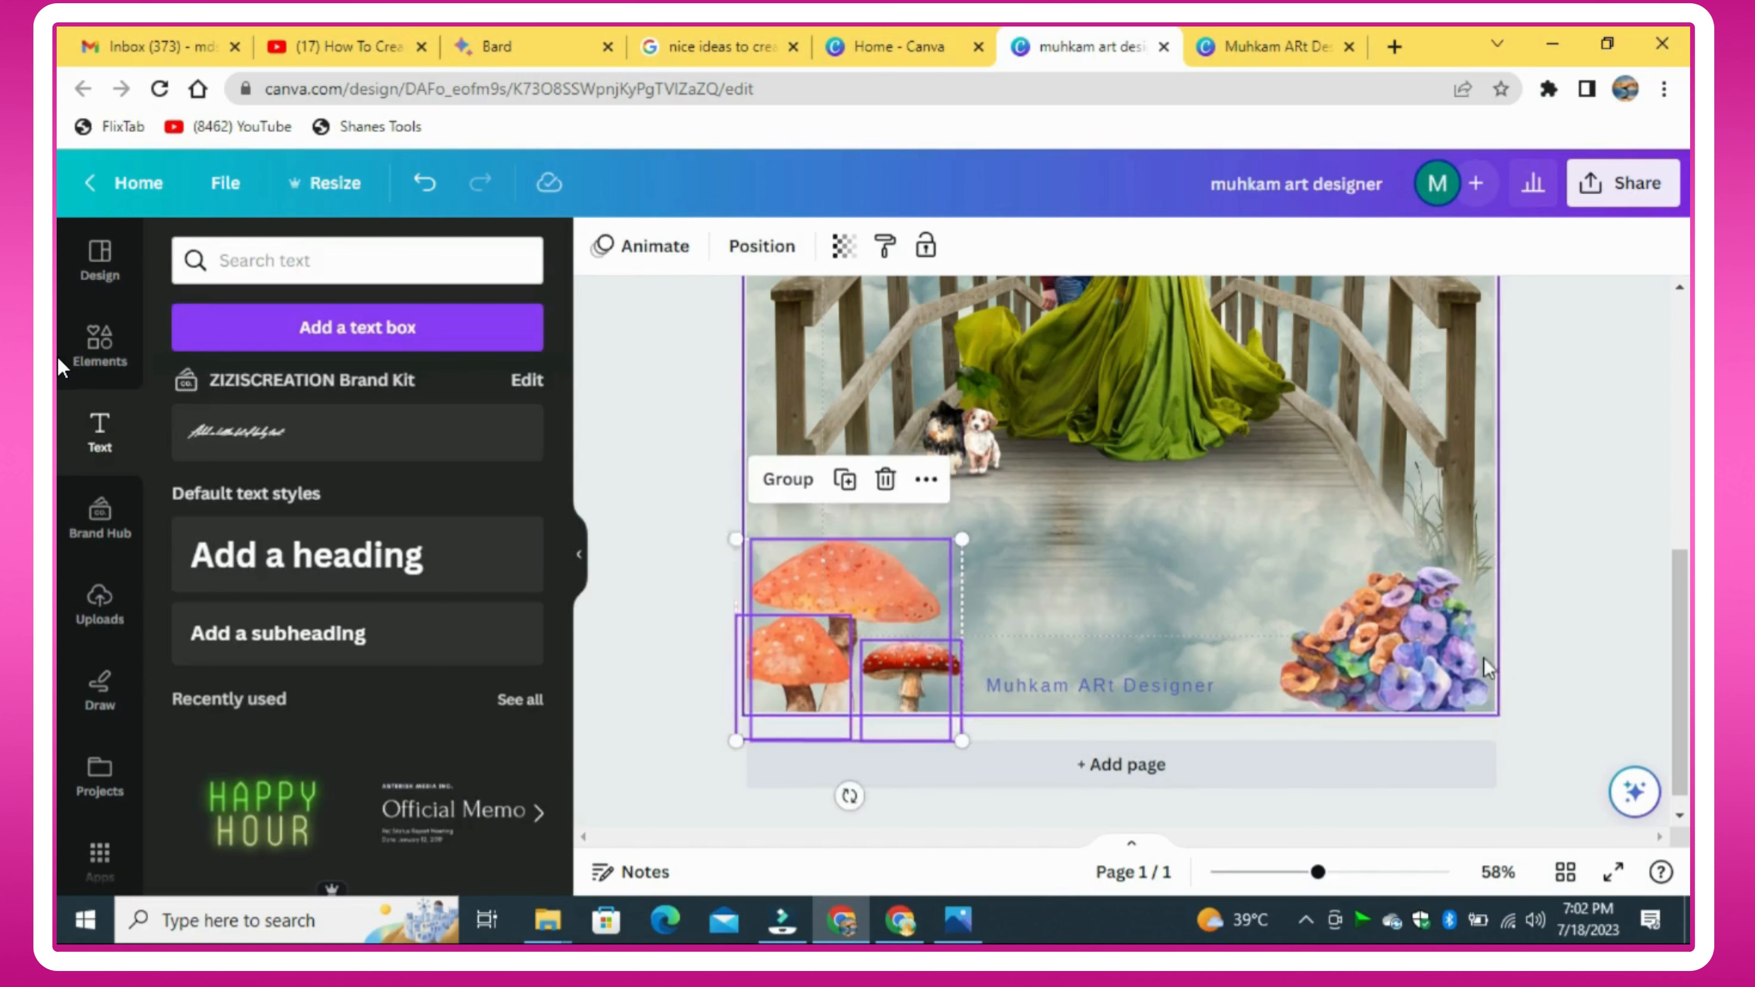
pyautogui.moveTo(1116, 683); pyautogui.dragTo(1136, 686)
pyautogui.click(1543, 756)
pyautogui.moveTo(1317, 872); pyautogui.dragTo(1283, 875)
pyautogui.moveTo(1682, 633); pyautogui.dragTo(1688, 512)
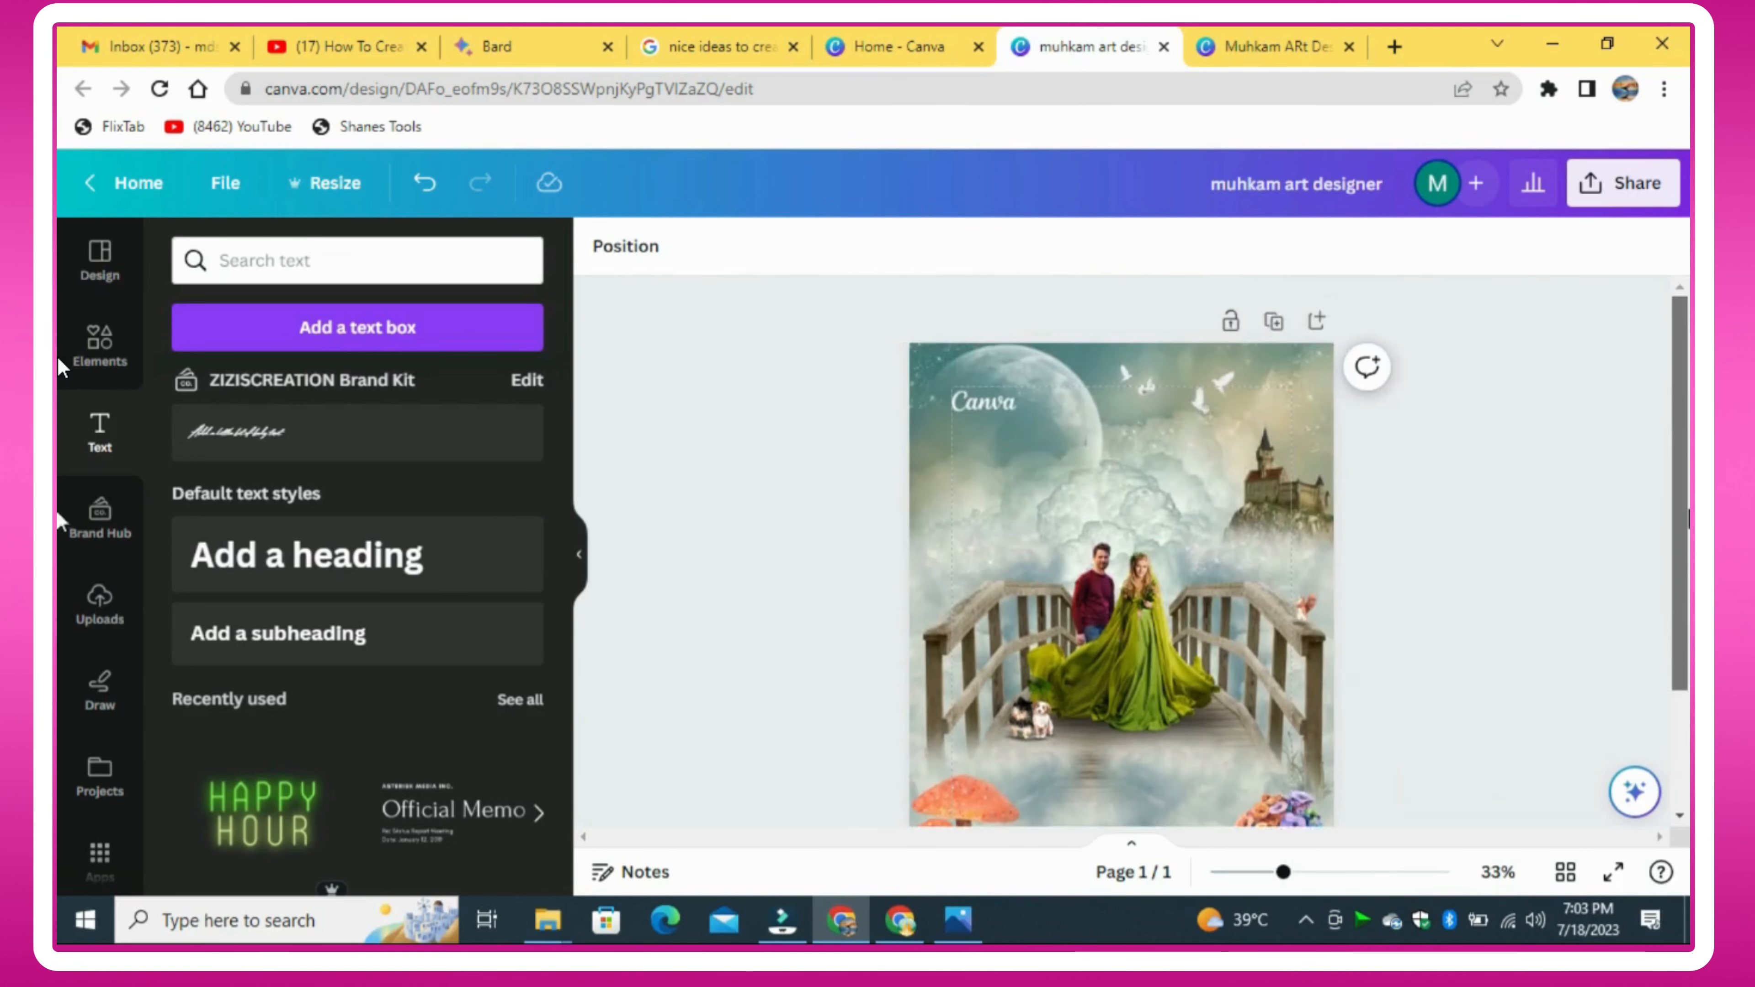